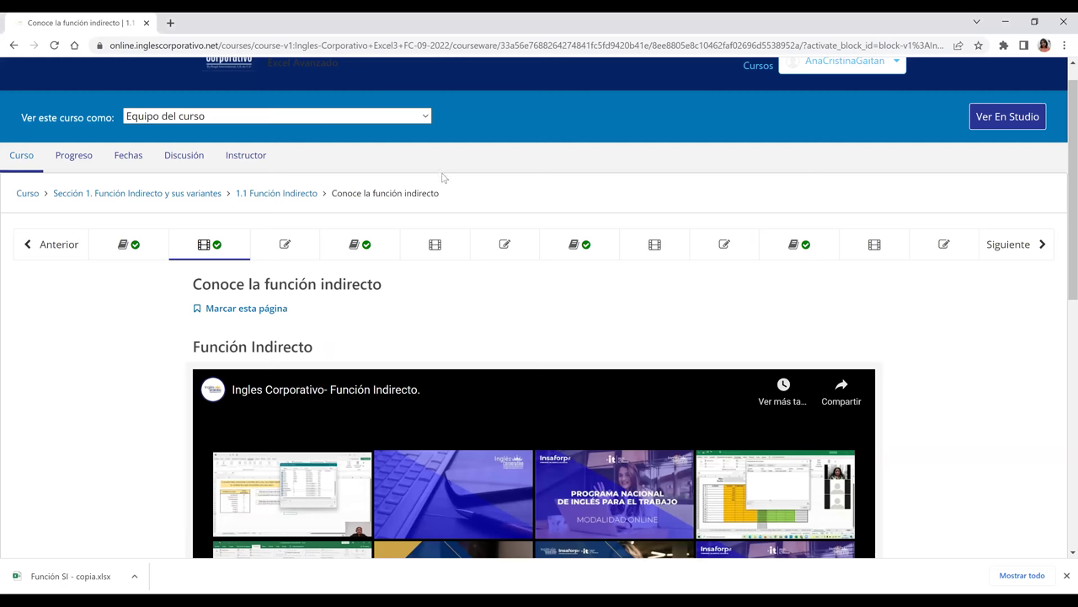
# Continue the Excel Intermedio course to the Función SI lesson and play its video full screen
pyautogui.press('F5')
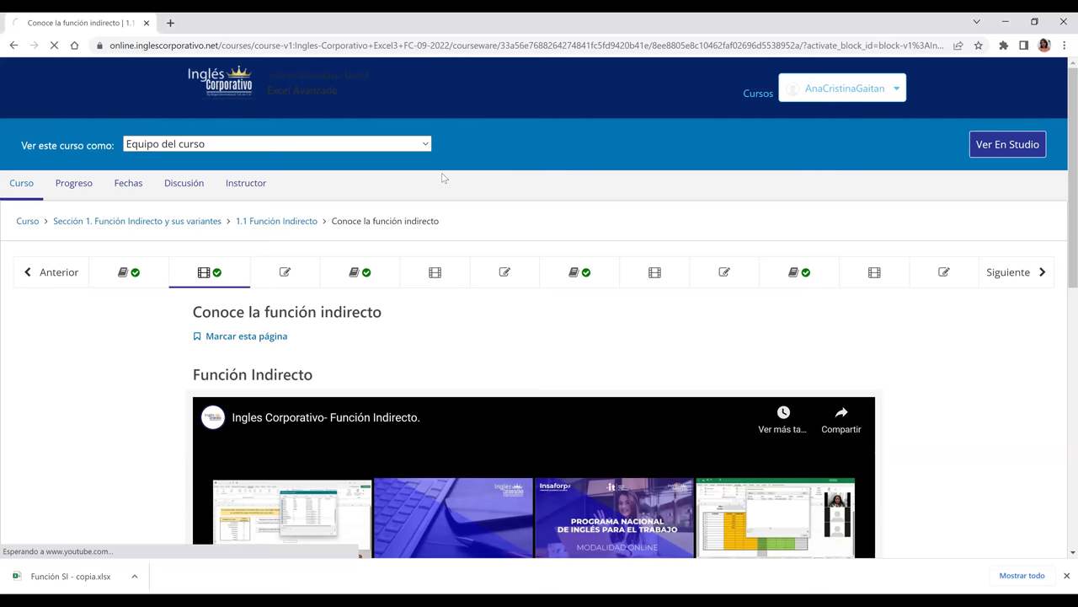
pyautogui.click(890, 93)
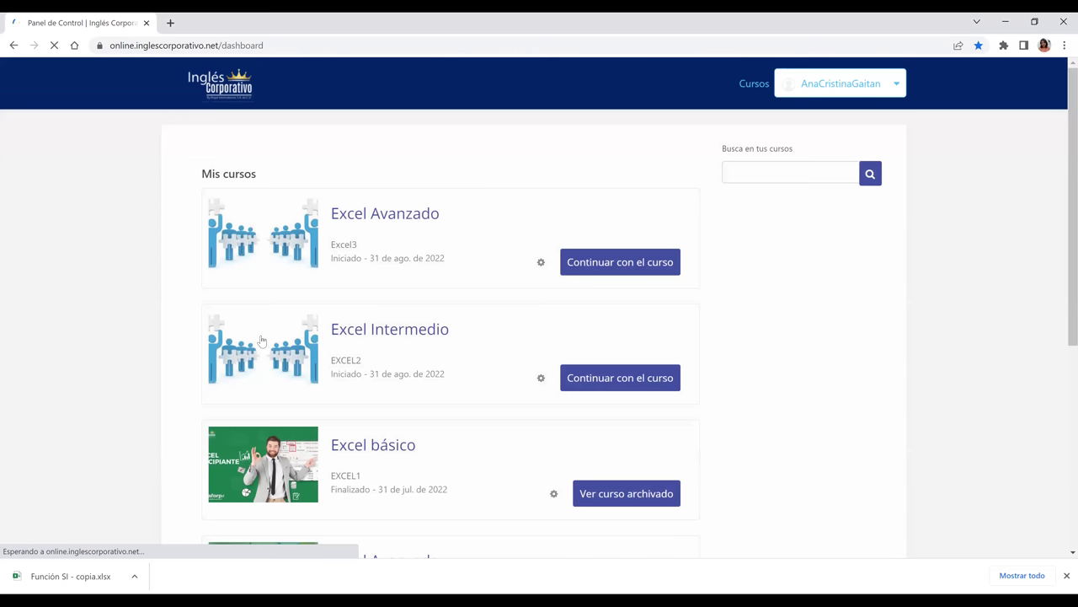
pyautogui.click(611, 379)
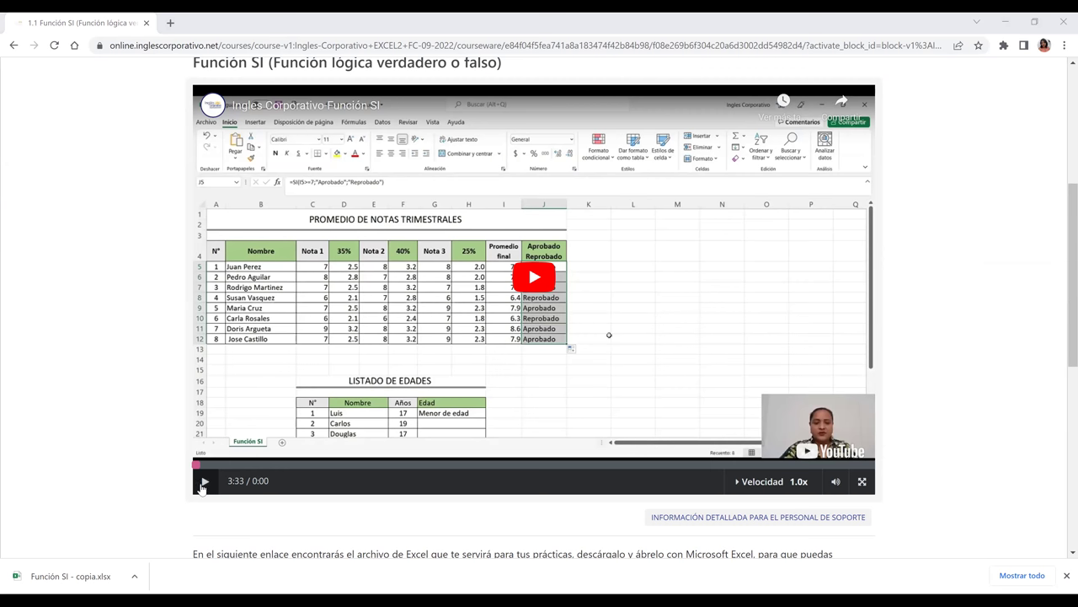
pyautogui.click(861, 483)
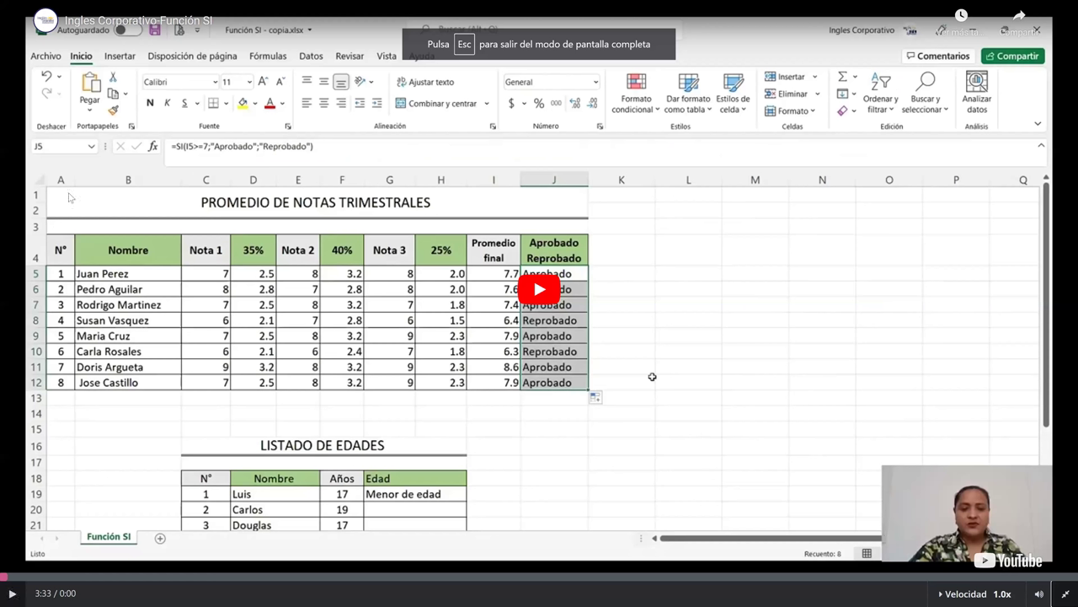
pyautogui.click(418, 213)
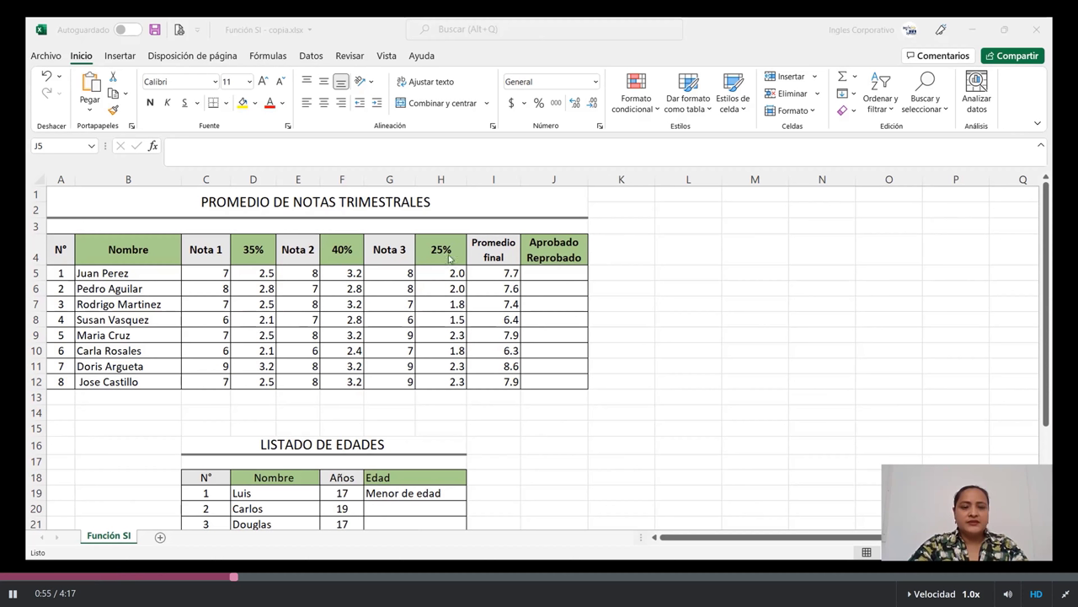
pyautogui.click(495, 274)
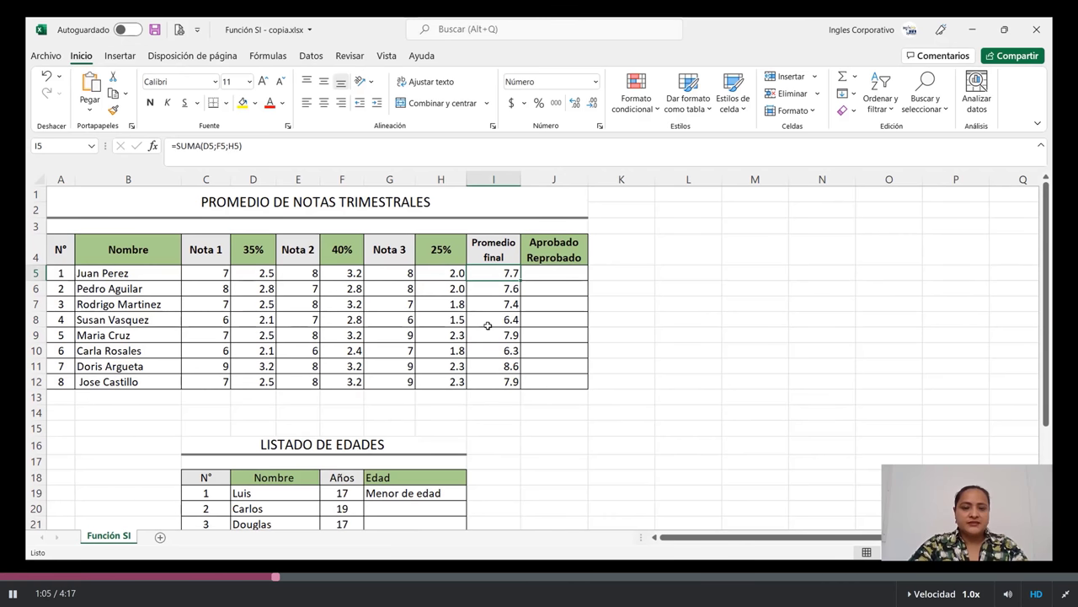
pyautogui.click(559, 273)
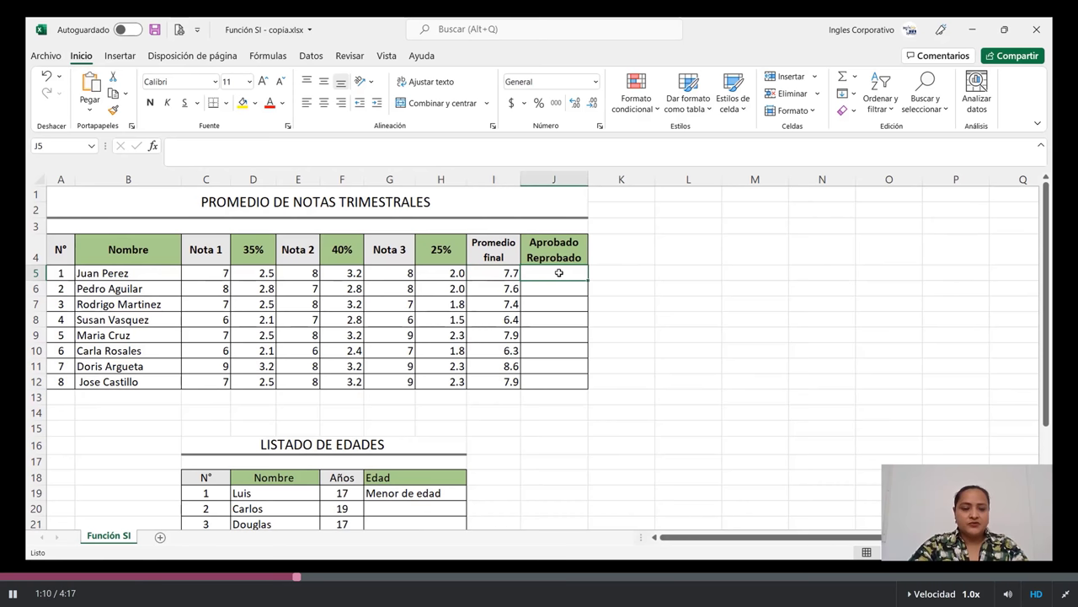
pyautogui.scroll(-3, 526, 321)
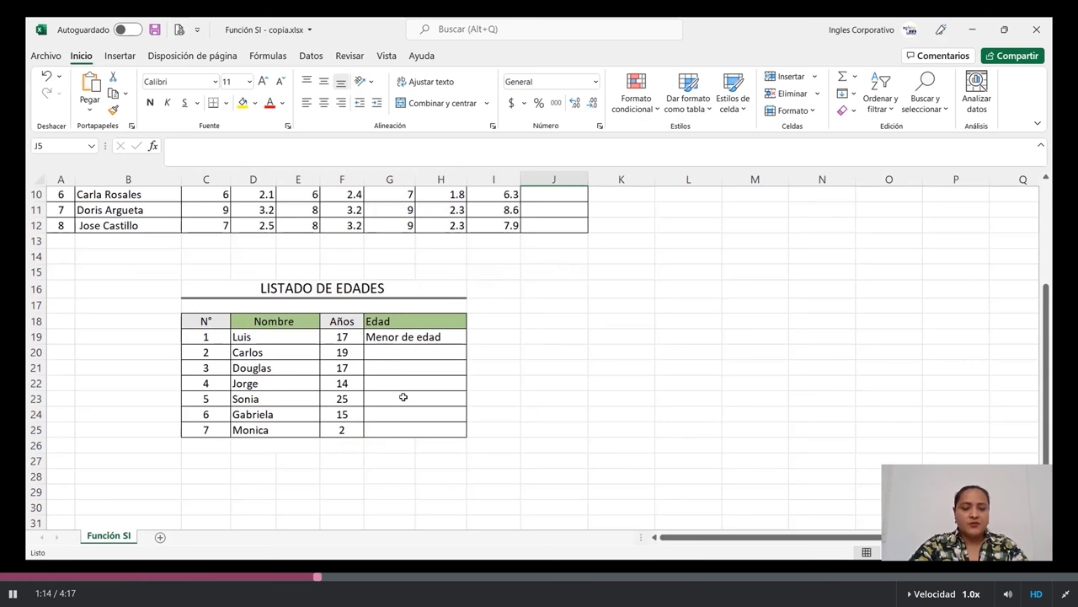
pyautogui.click(403, 354)
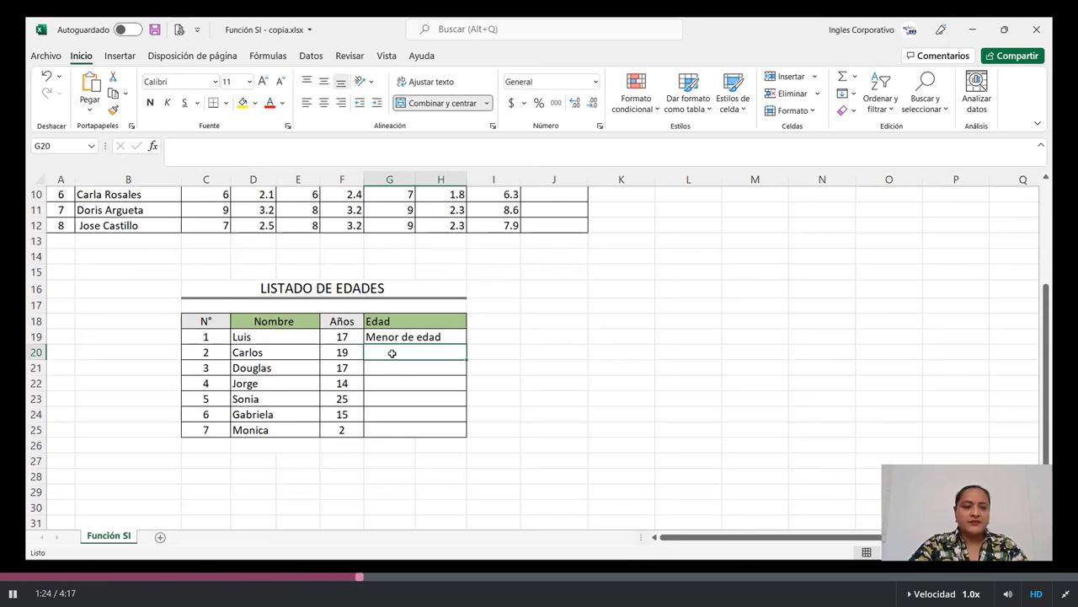
pyautogui.scroll(3, 391, 353)
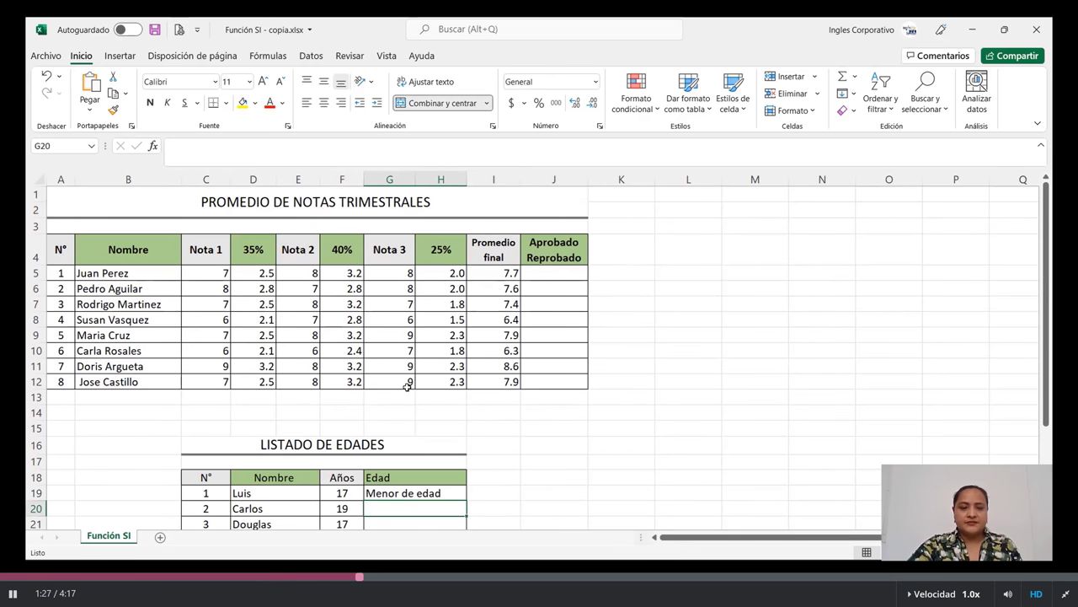
pyautogui.click(546, 273)
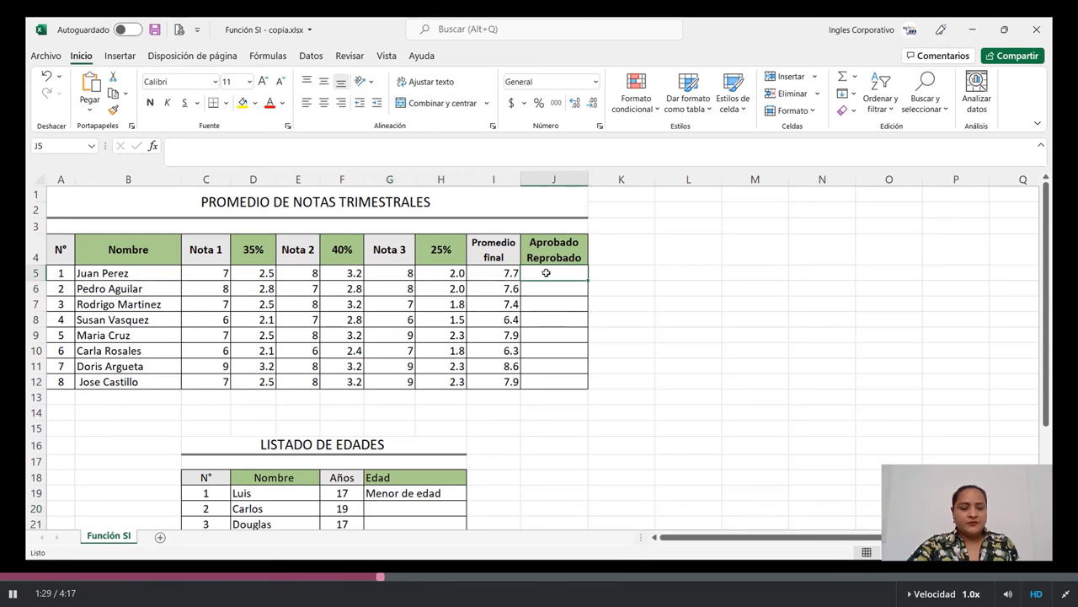
pyautogui.write('=')
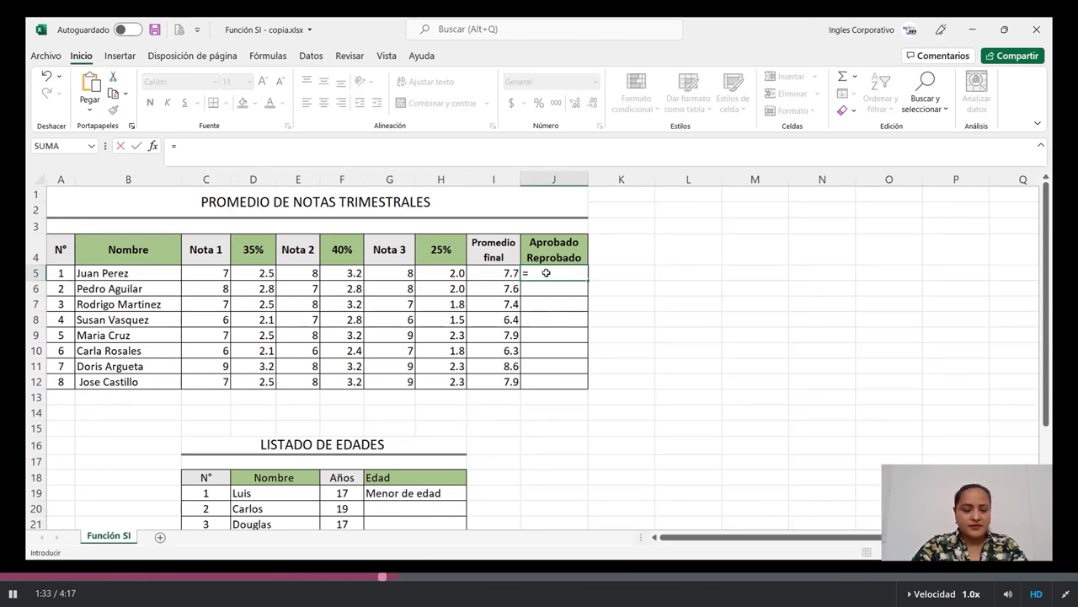
pyautogui.write('s')
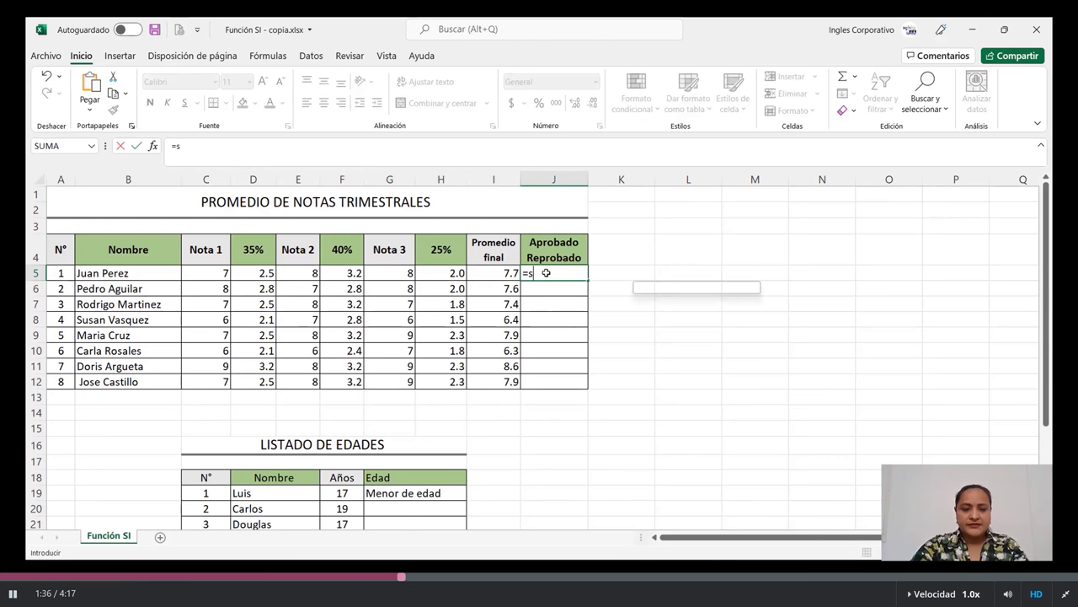
pyautogui.write('i')
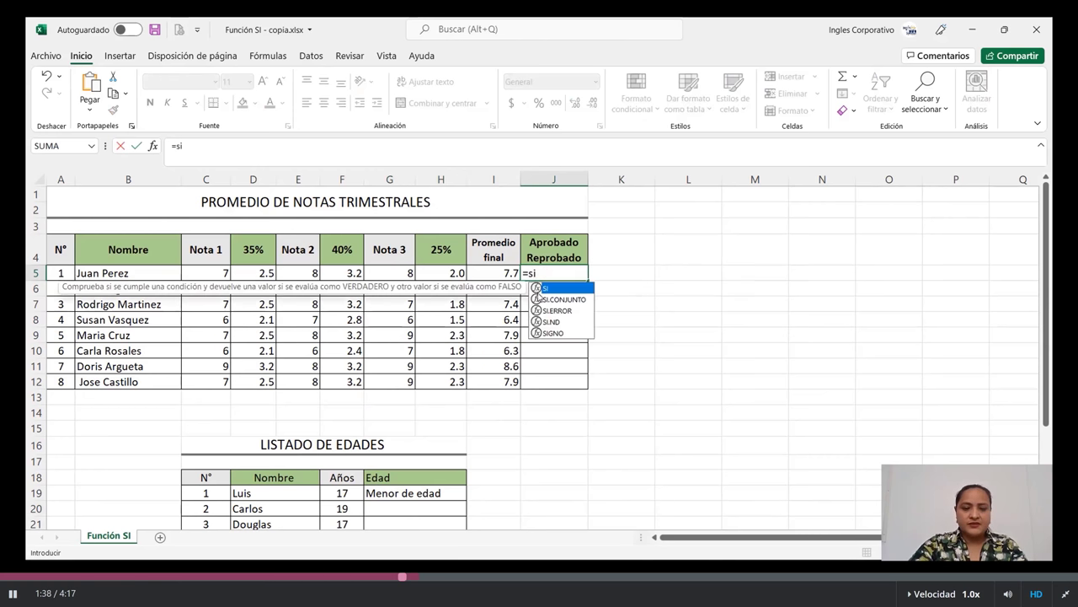
pyautogui.doubleClick(553, 289)
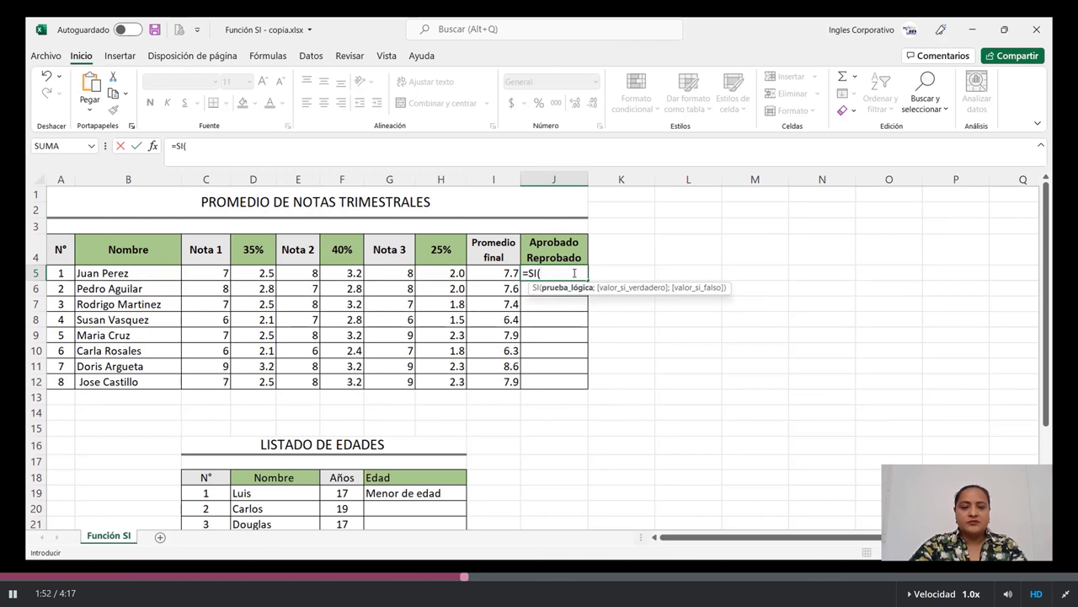
pyautogui.click(500, 273)
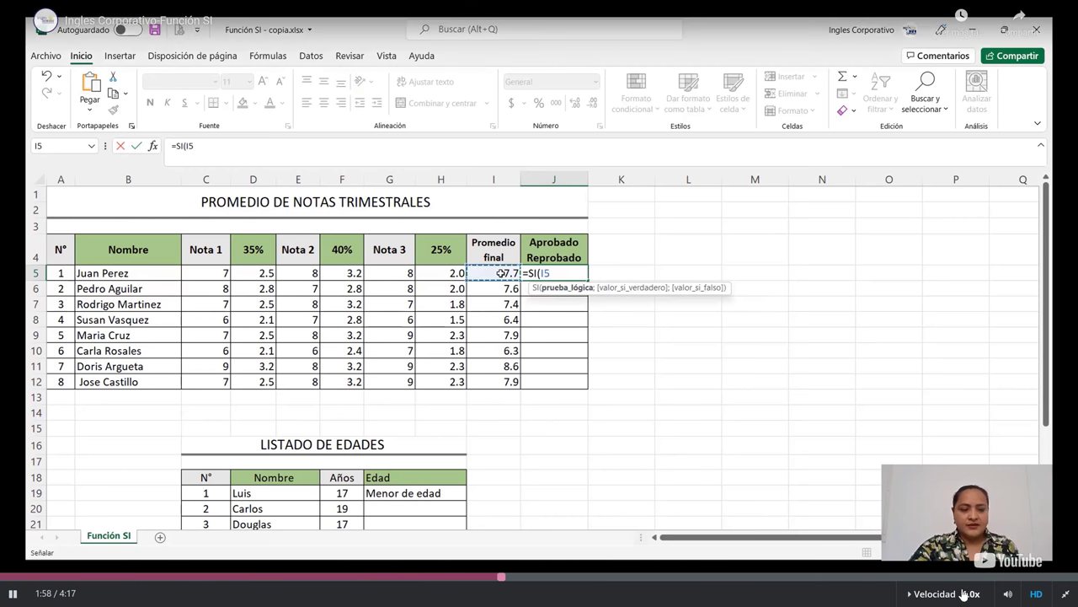
pyautogui.click(964, 595)
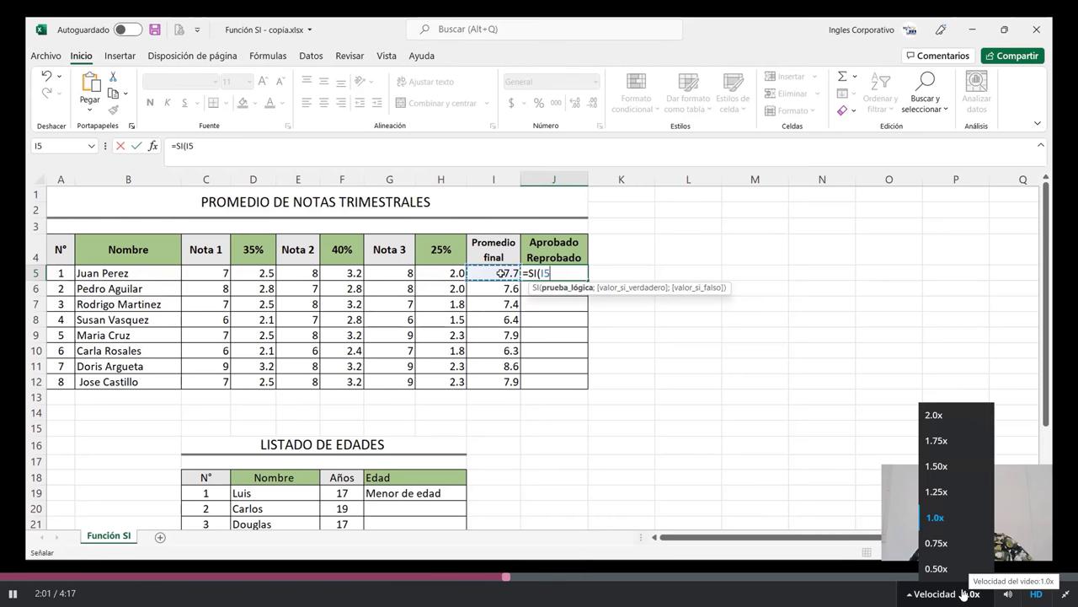
pyautogui.click(981, 319)
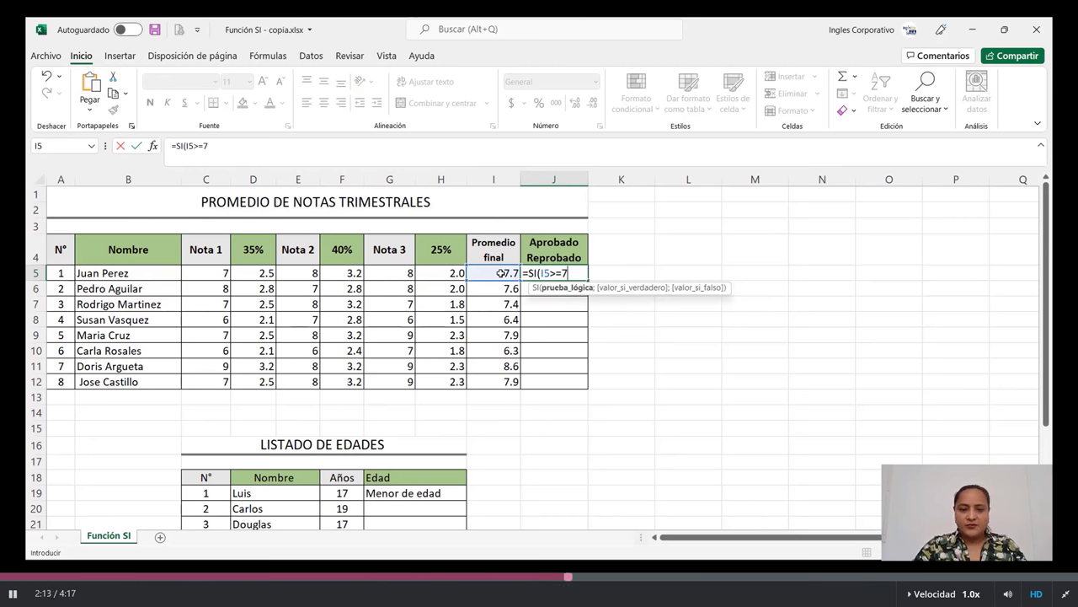
pyautogui.write(';')
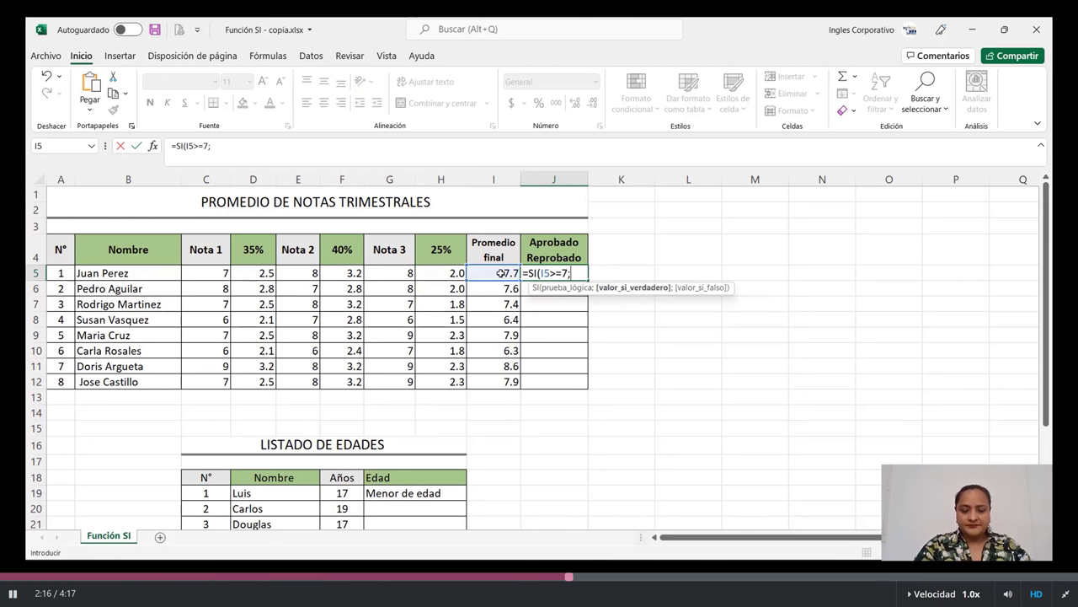
pyautogui.write('"')
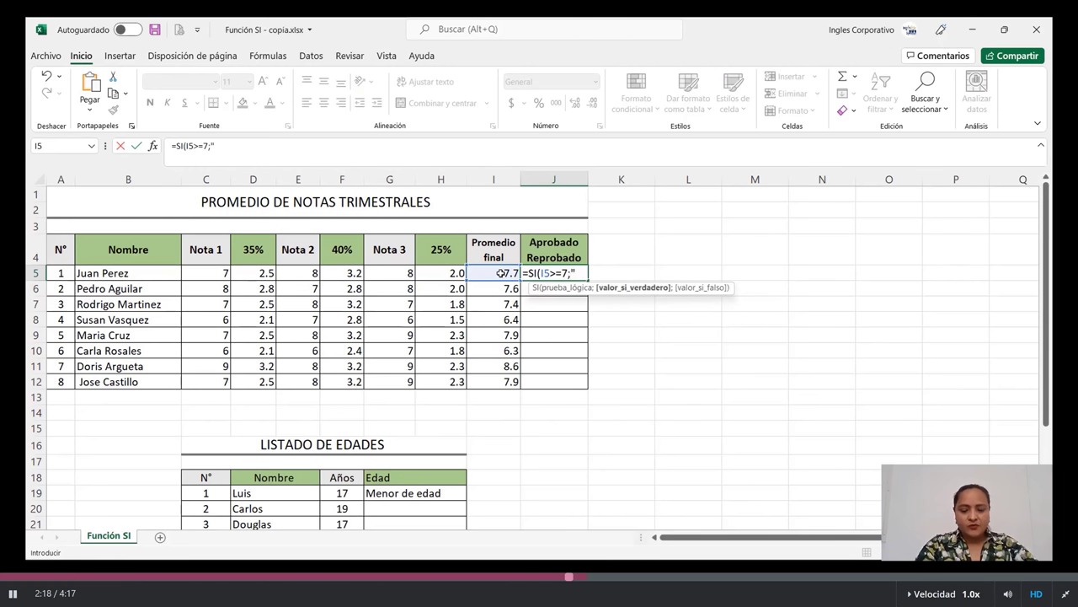
pyautogui.write('Aproba')
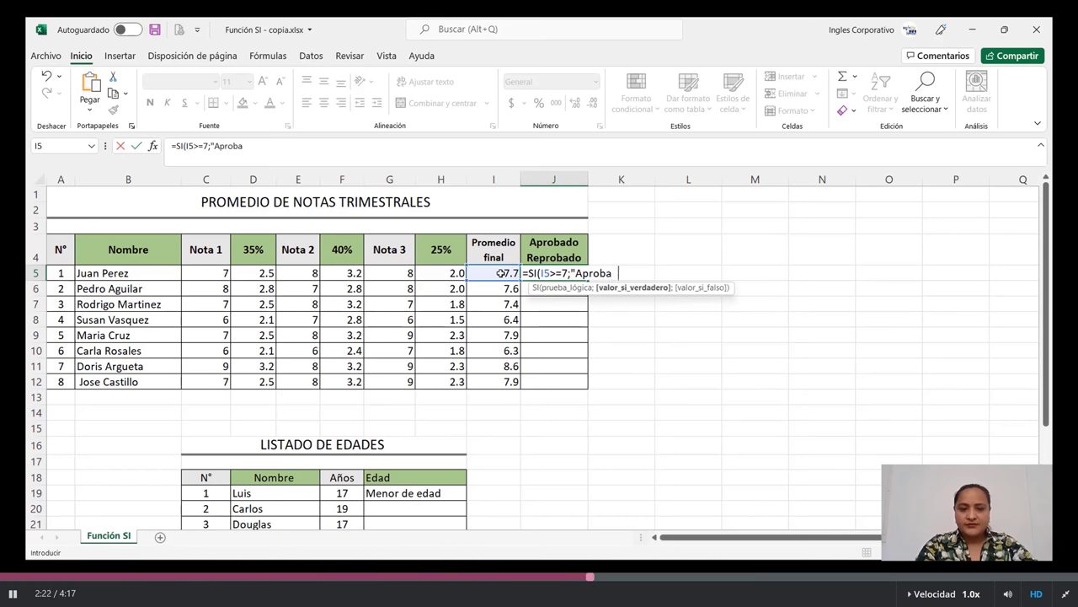
pyautogui.press('BackSpace')
pyautogui.write('do"')
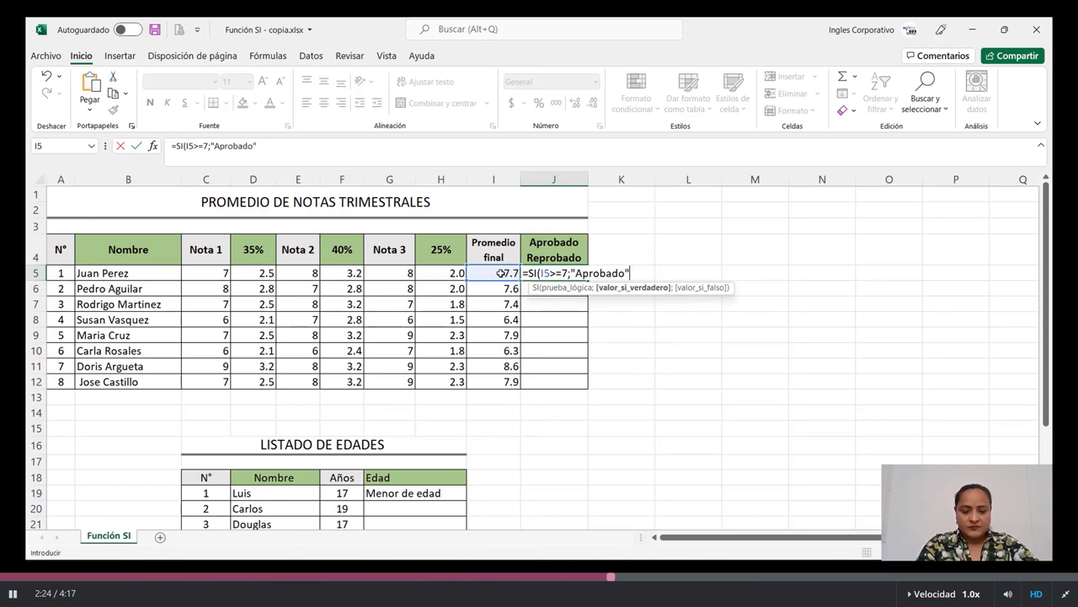
pyautogui.write(';')
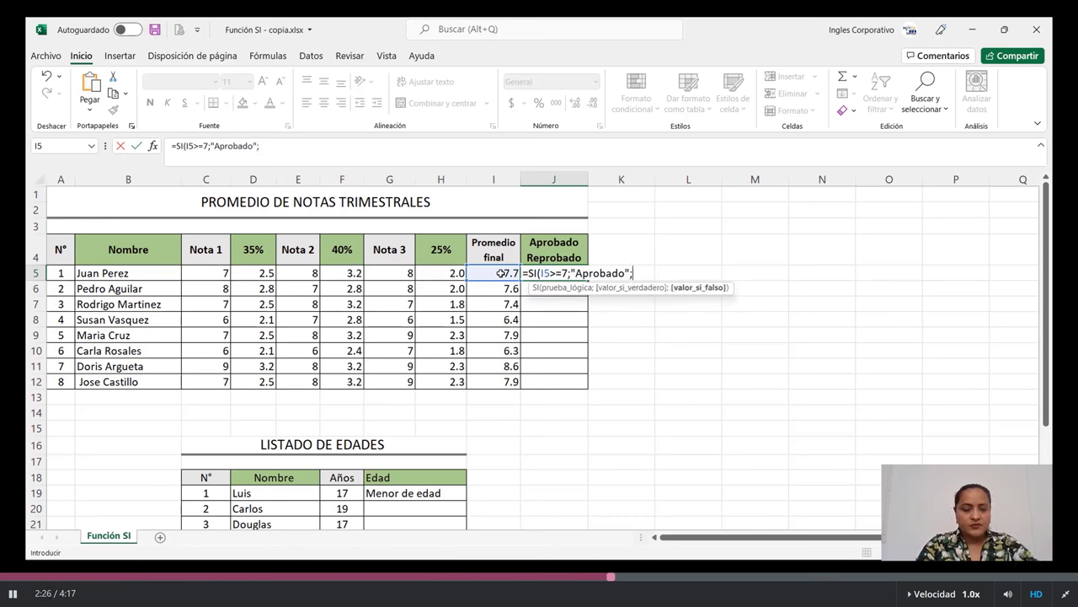
pyautogui.write('"')
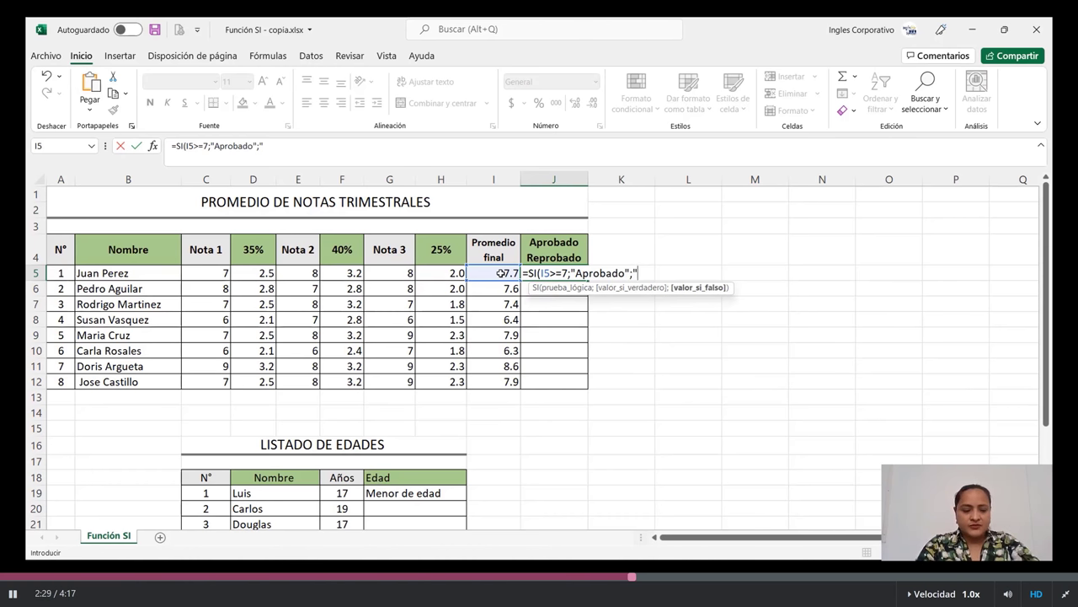
pyautogui.write('Reproba')
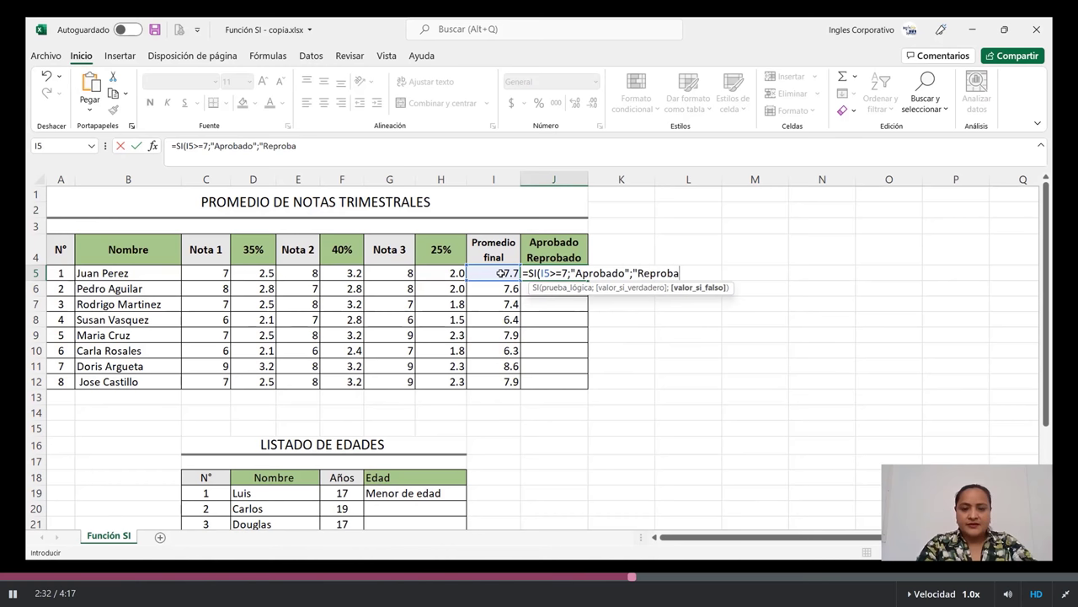
pyautogui.write('do"')
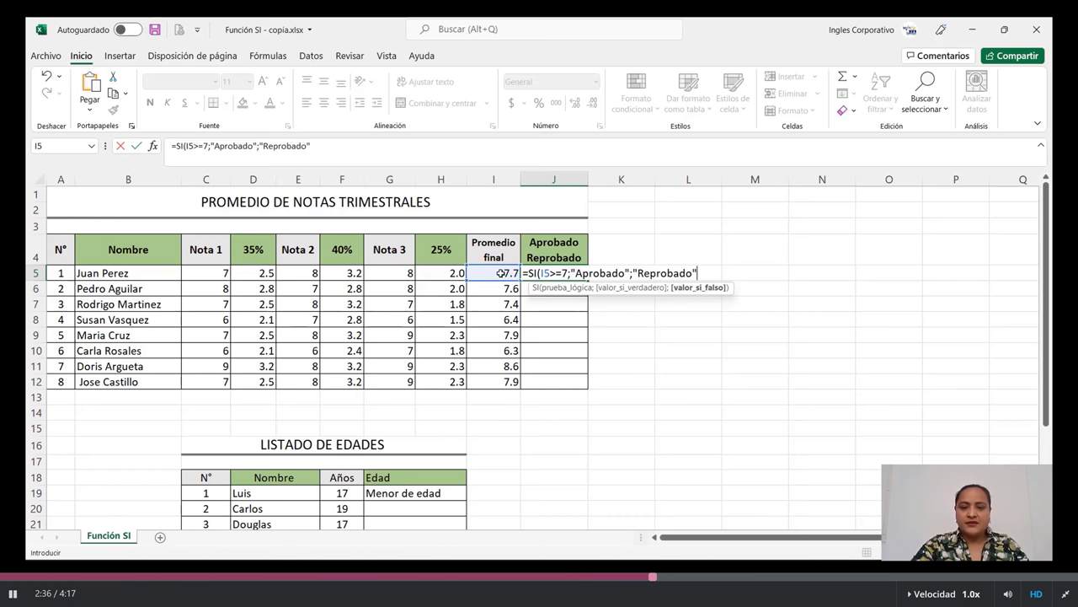
pyautogui.write(')')
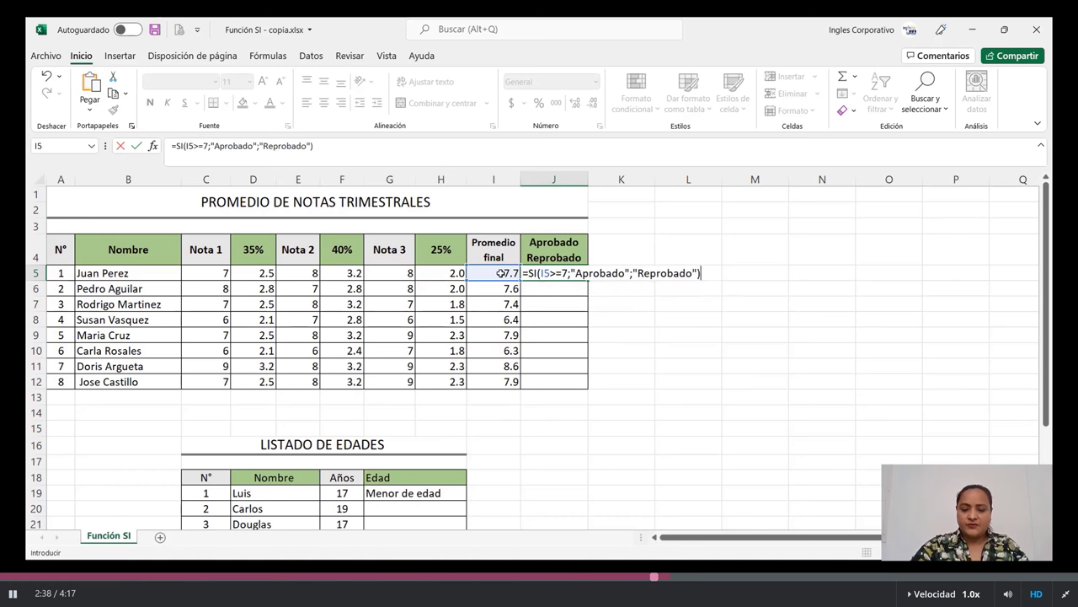
pyautogui.press('Return')
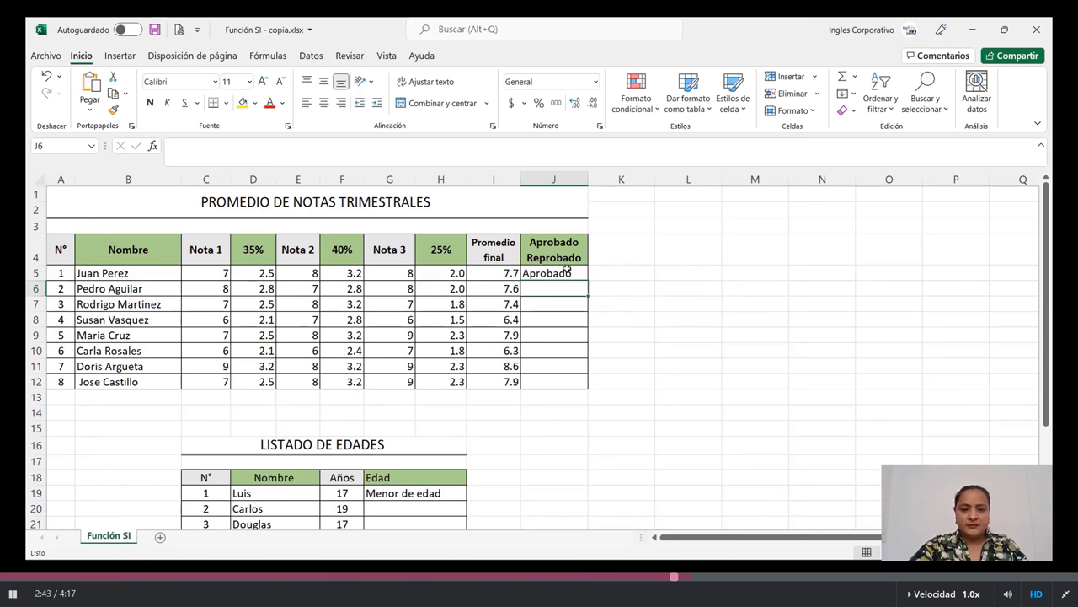
pyautogui.click(567, 270)
pyautogui.moveTo(588, 280); pyautogui.dragTo(600, 388)
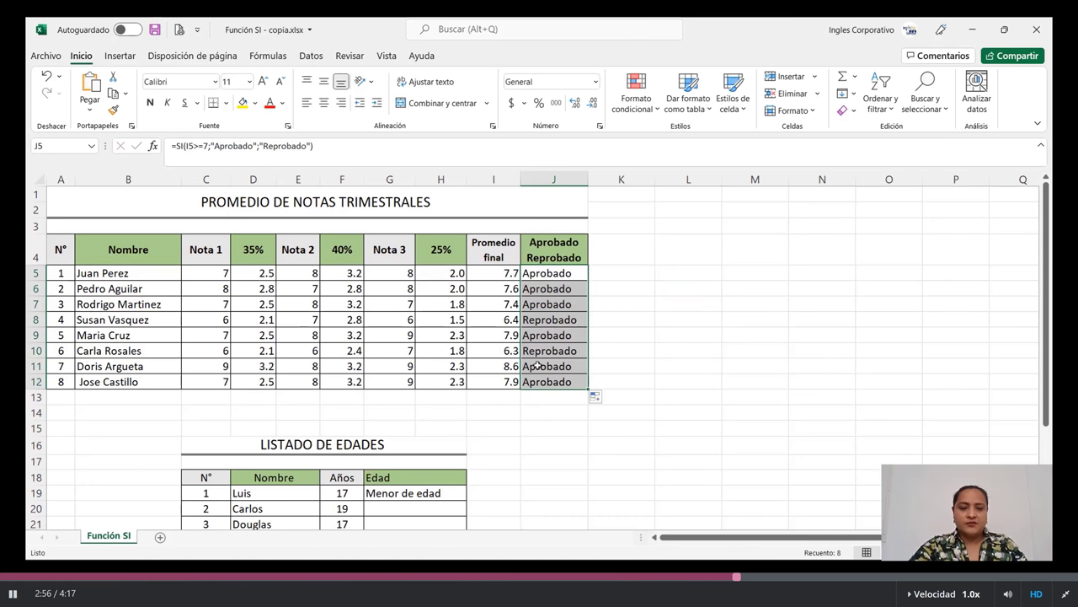
pyautogui.click(494, 319)
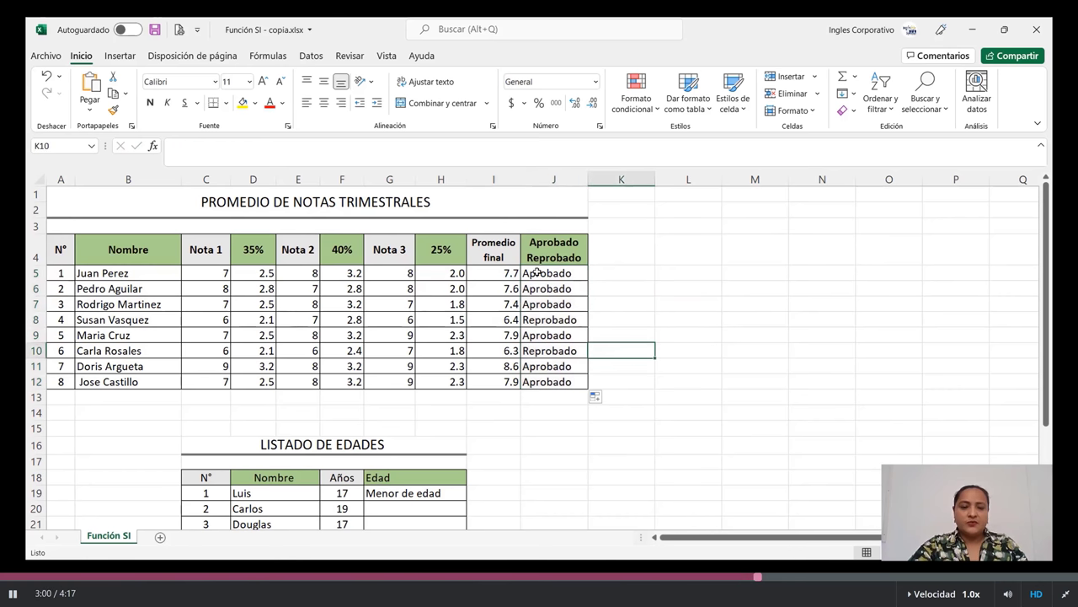
pyautogui.click(499, 273)
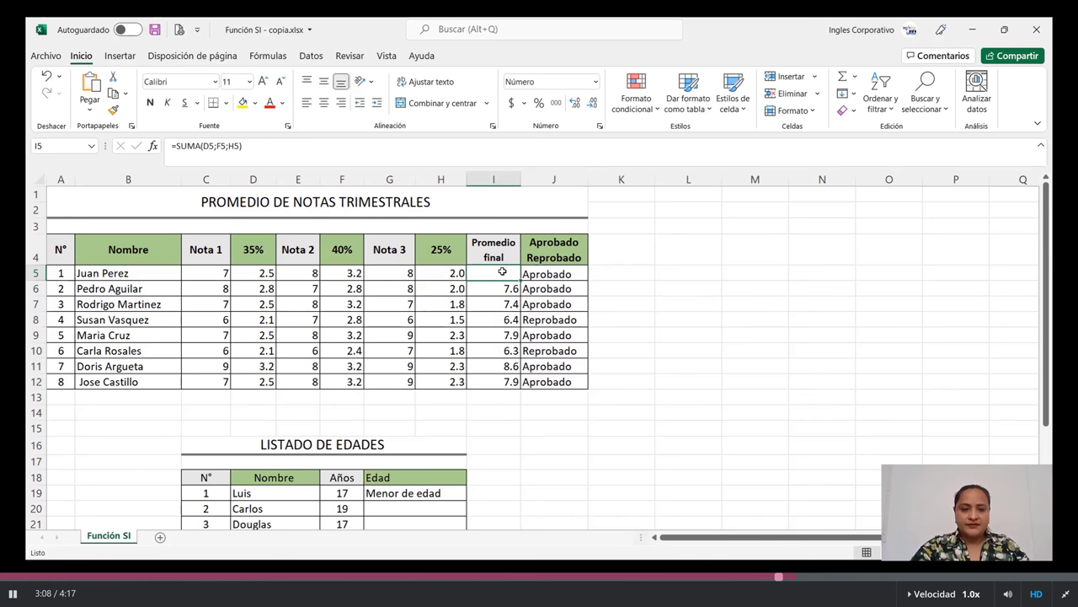
# Fill the Edad formula down G19:G25, then change the first age in F19 to 20
pyautogui.press('Delete')
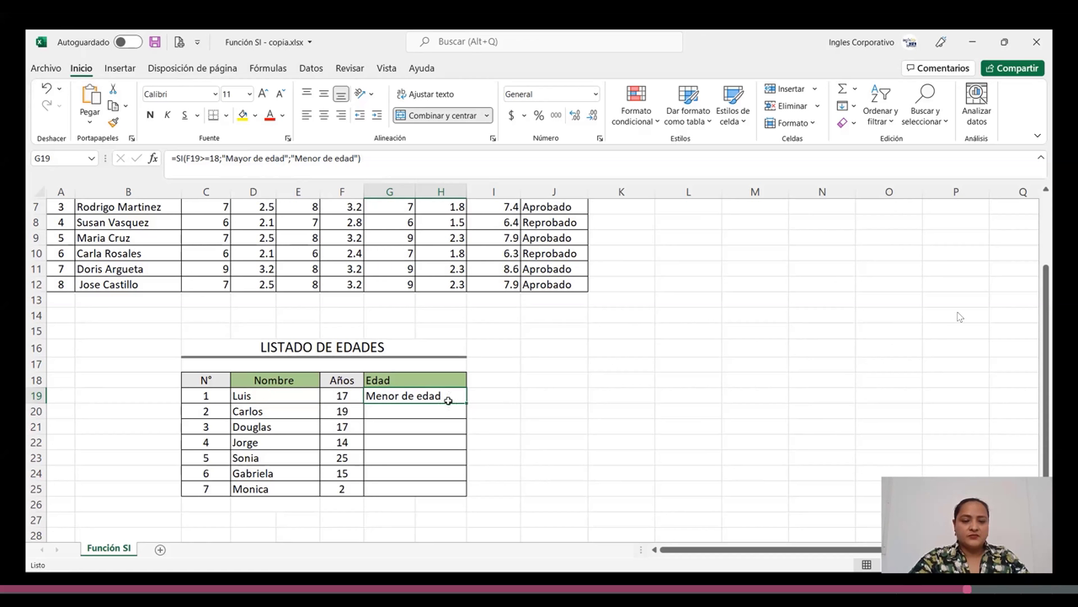
pyautogui.moveTo(466, 402); pyautogui.dragTo(466, 501)
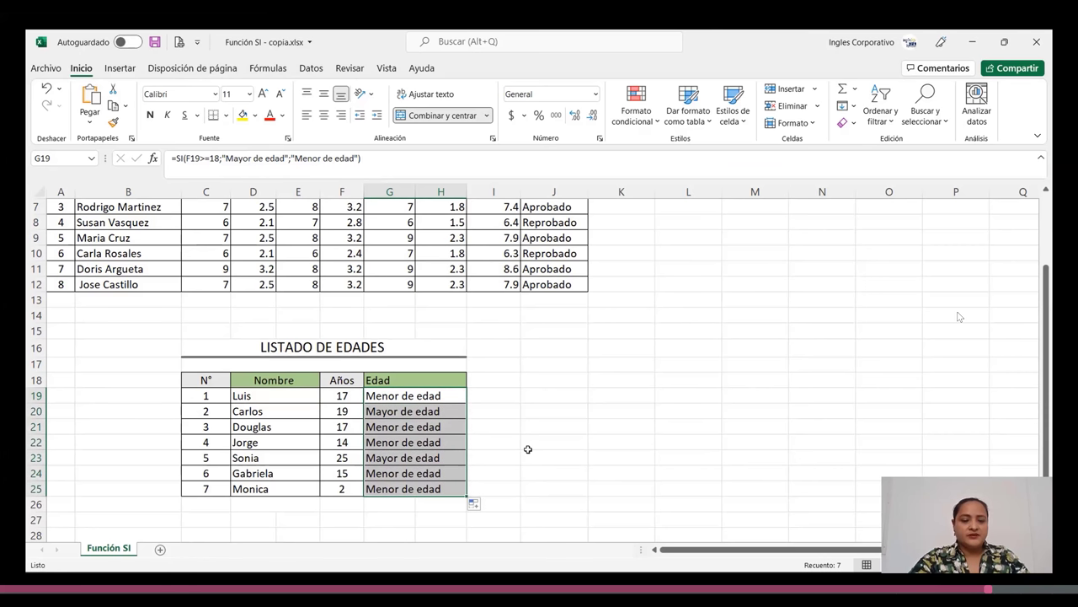
pyautogui.click(348, 395)
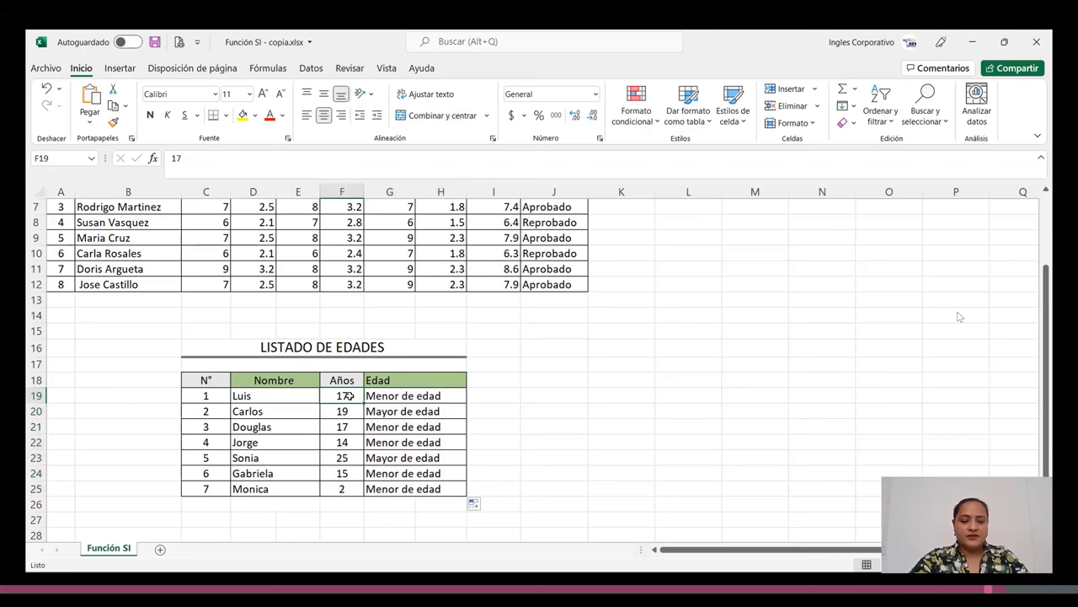
pyautogui.press('Right')
pyautogui.press('Right')
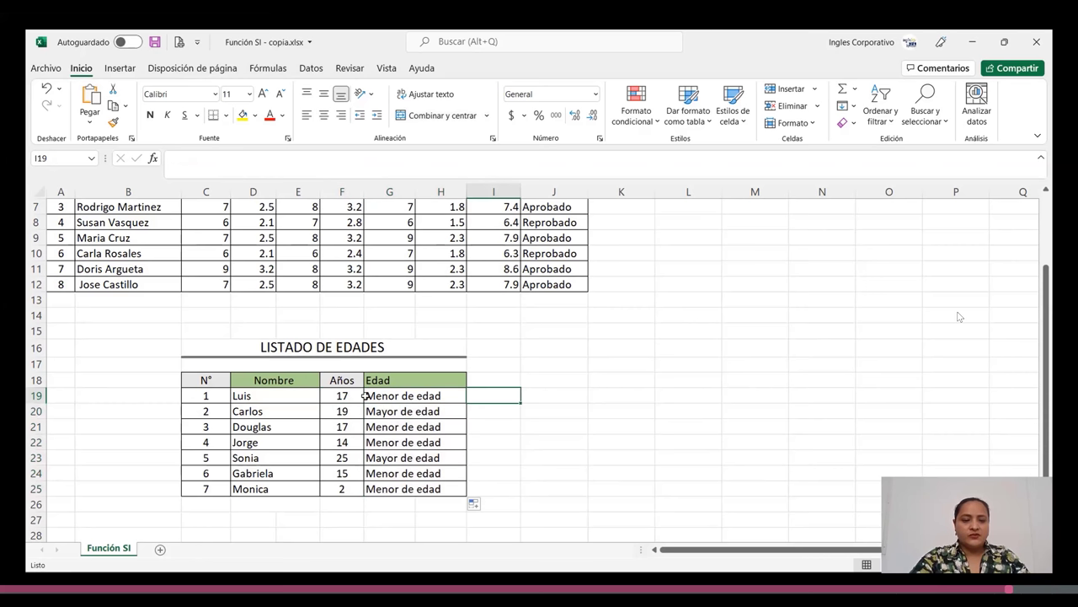
pyautogui.click(346, 397)
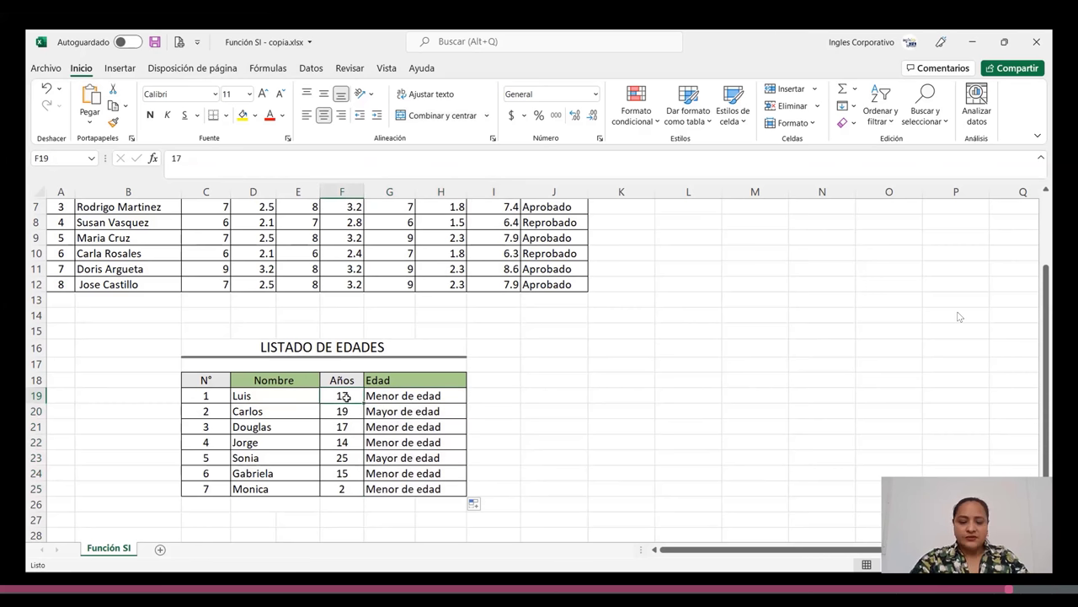
pyautogui.write('2')
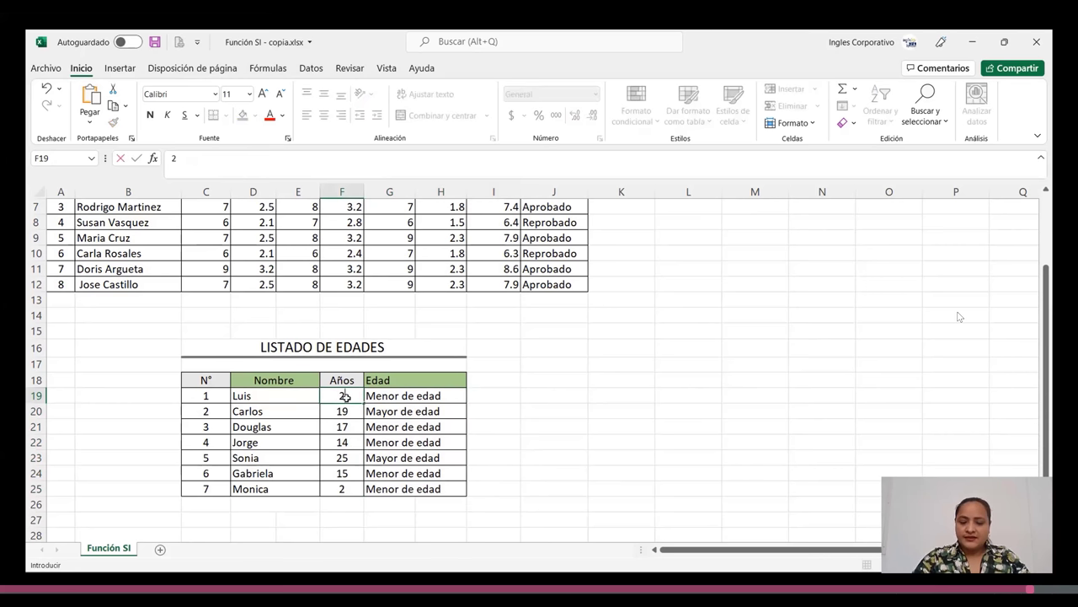
pyautogui.write('0')
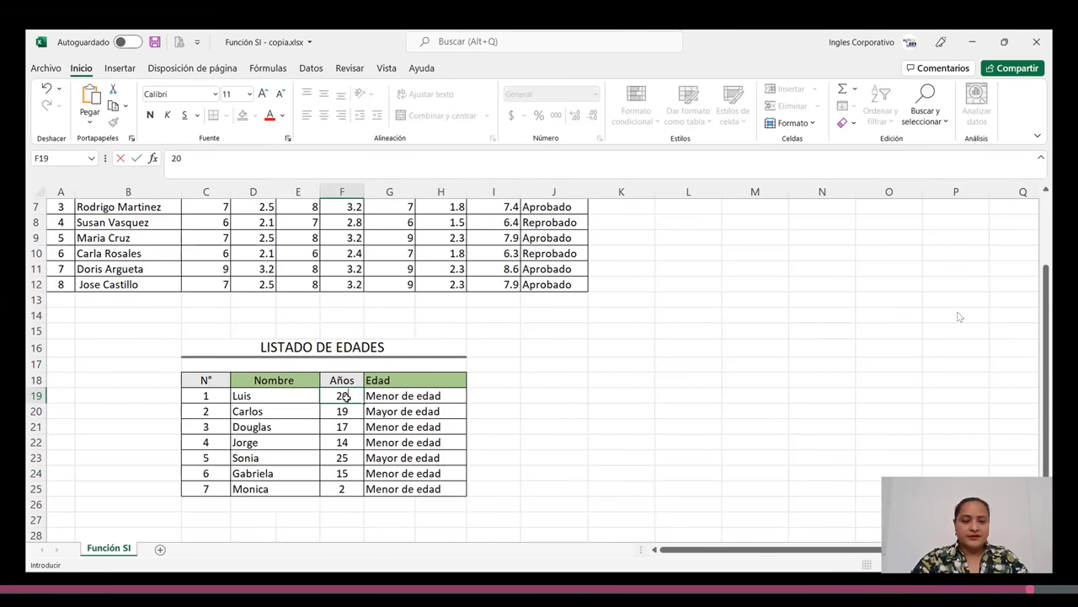
pyautogui.press('Return')
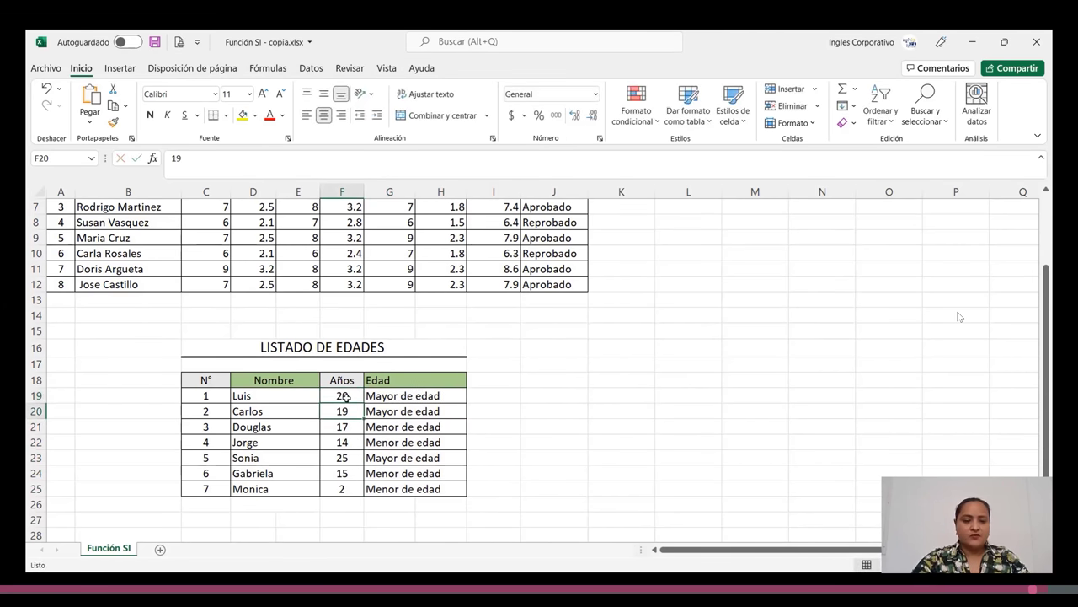
# Open the video's YouTube watch page in a new tab and restore the browser window to a smaller size
pyautogui.click(653, 396)
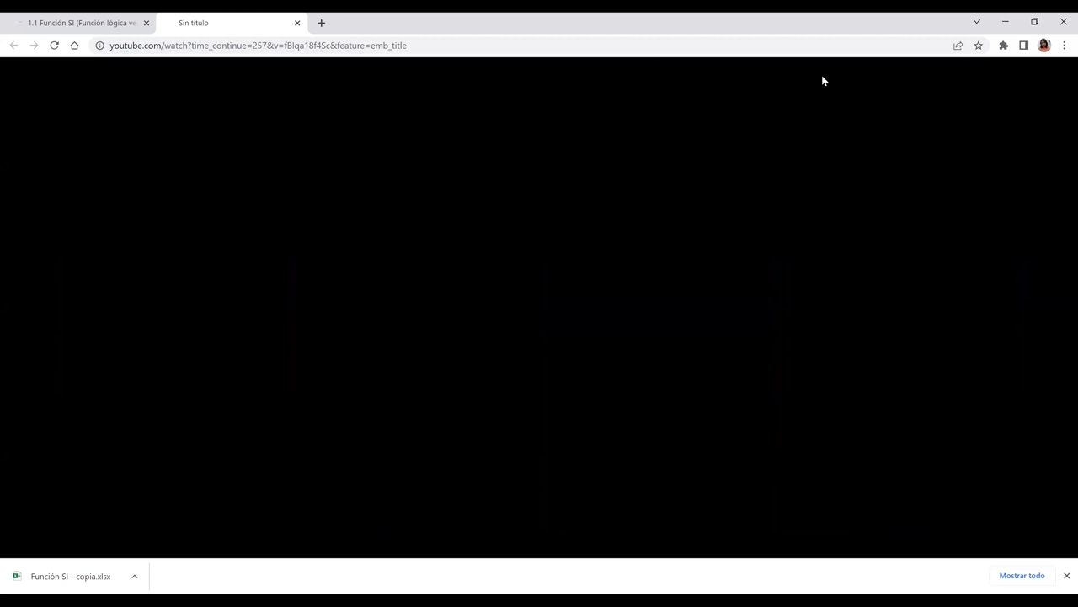
pyautogui.doubleClick(565, 26)
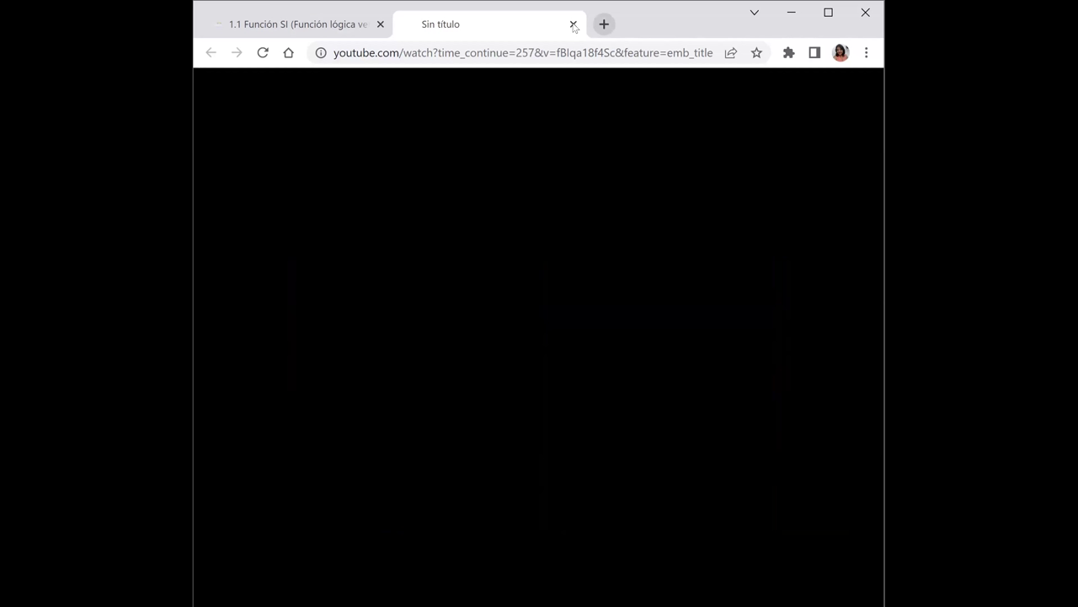
# Close the 'Sin título' YouTube tab and maximize the lesson window
pyautogui.click(574, 25)
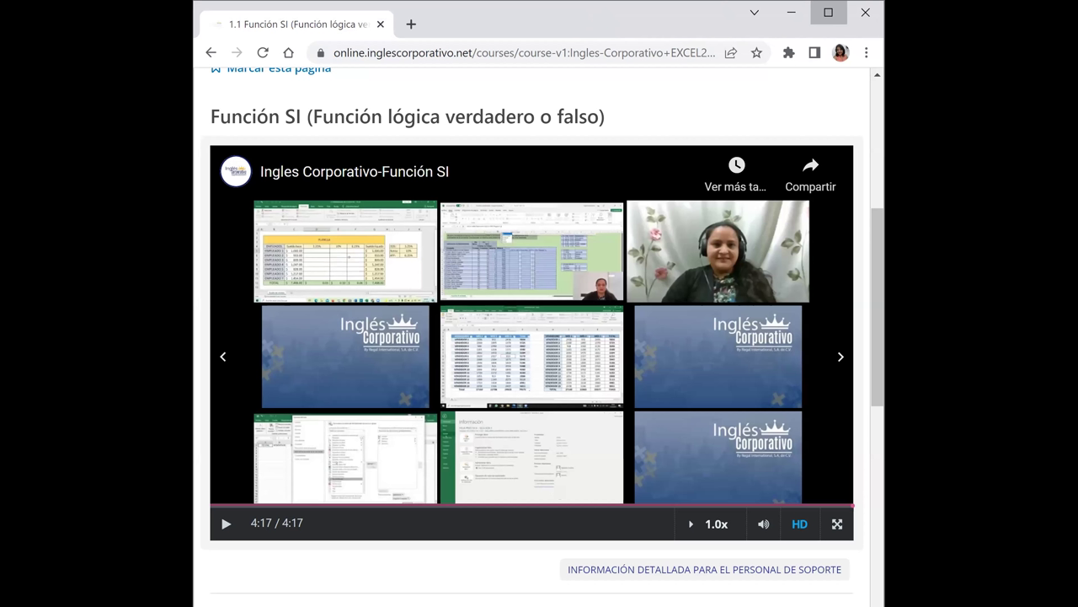
pyautogui.click(828, 11)
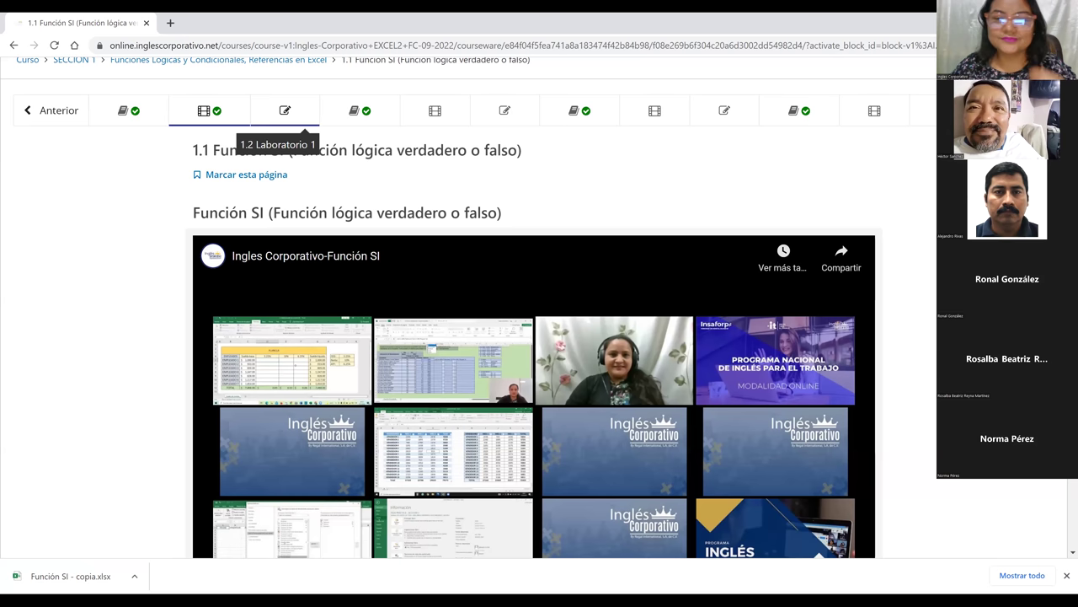
# Scroll up the course page to reach the downloaded Función SI - copia.xlsx
pyautogui.scroll(1, 285, 118)
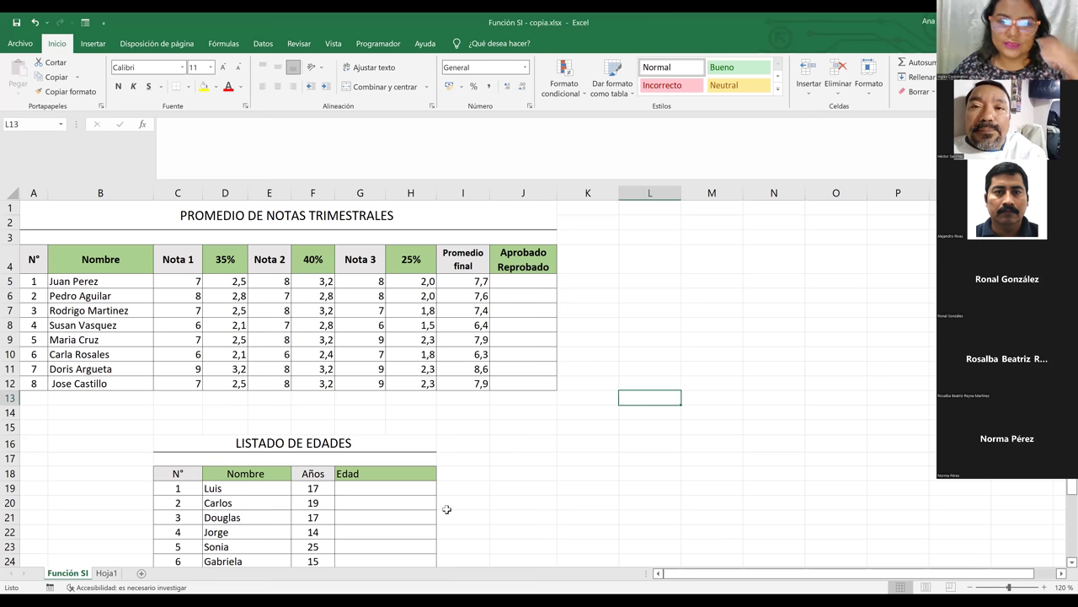
pyautogui.click(603, 431)
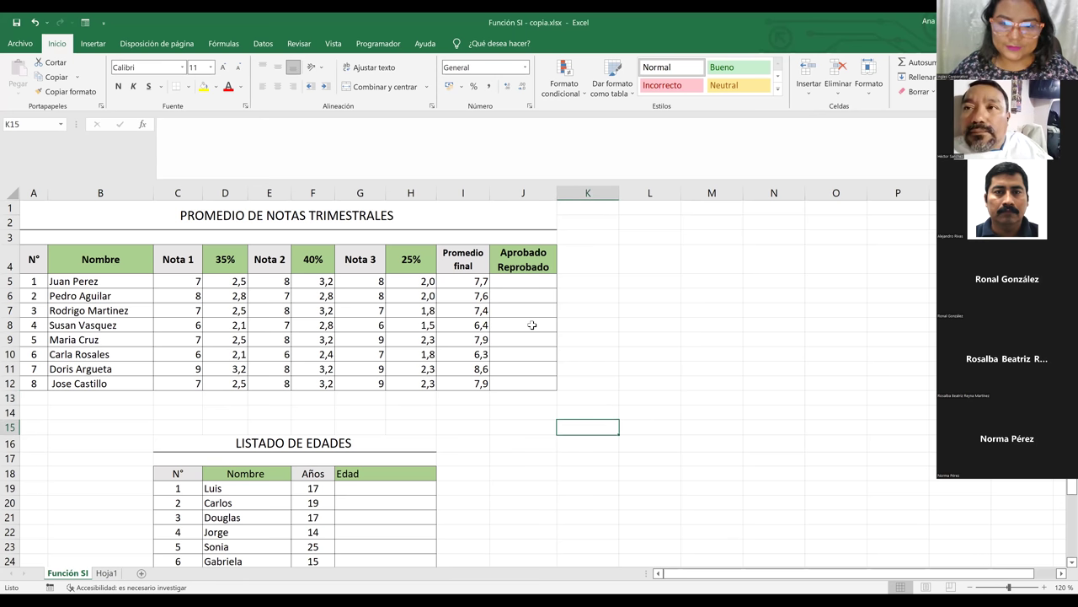
pyautogui.click(462, 296)
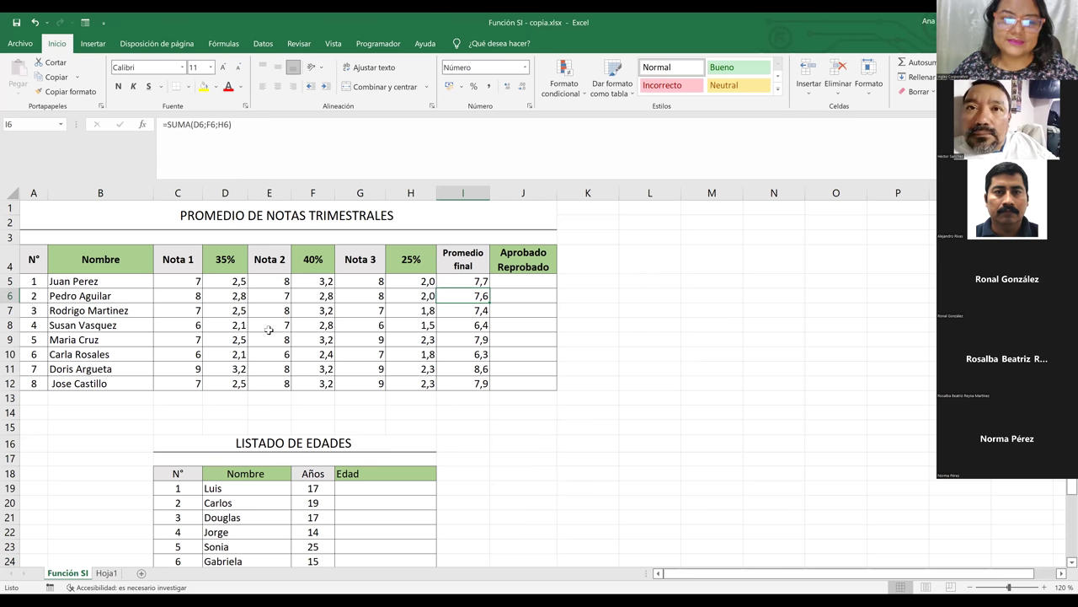
pyautogui.press('Left')
pyautogui.press('Left')
pyautogui.press('Left')
pyautogui.press('Left')
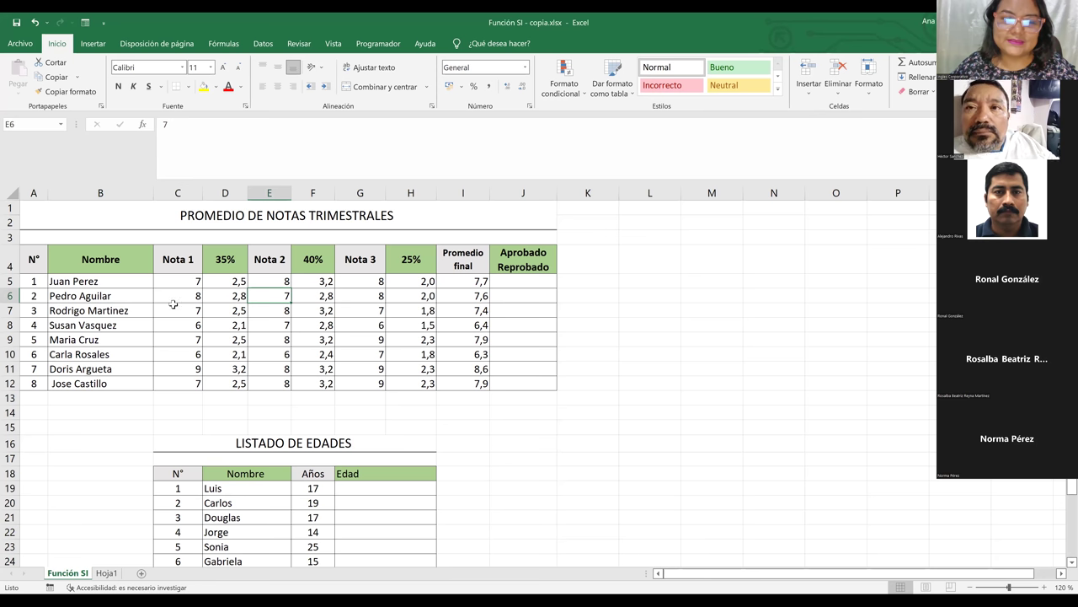
pyautogui.click(173, 281)
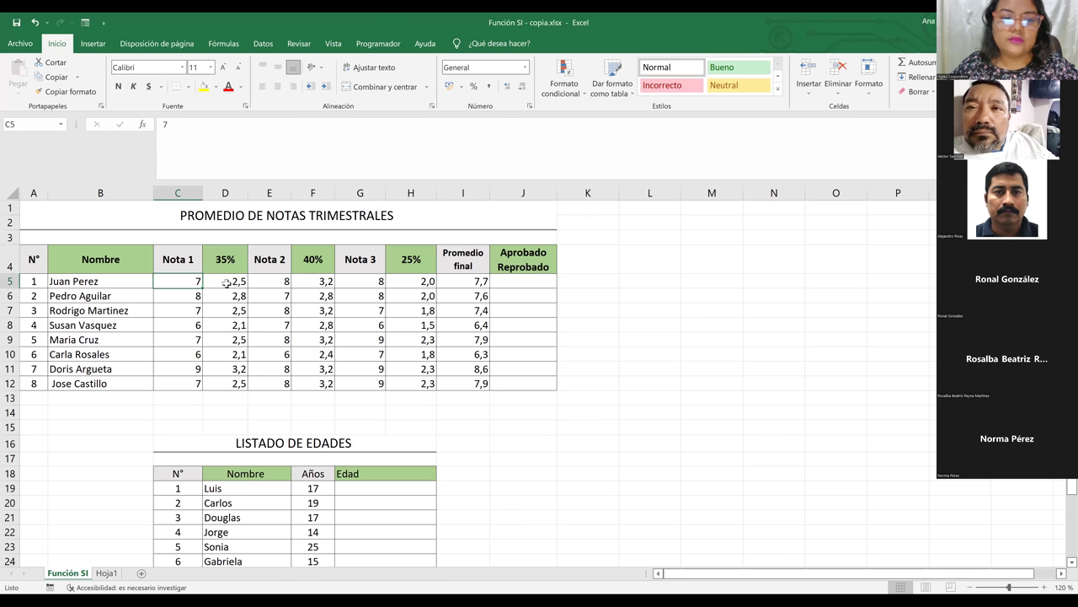
pyautogui.click(226, 283)
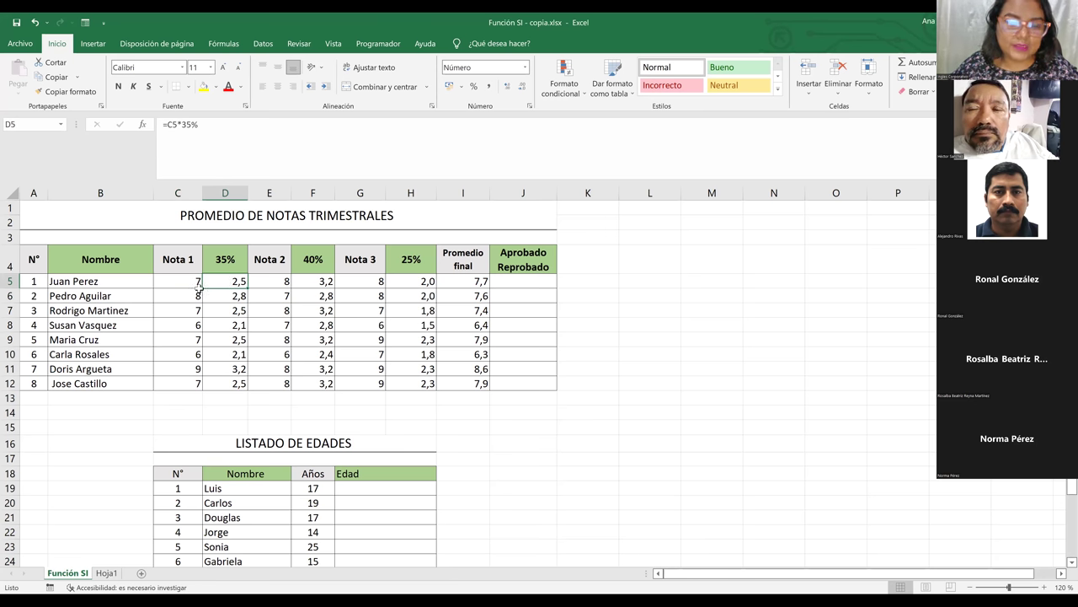
pyautogui.click(177, 281)
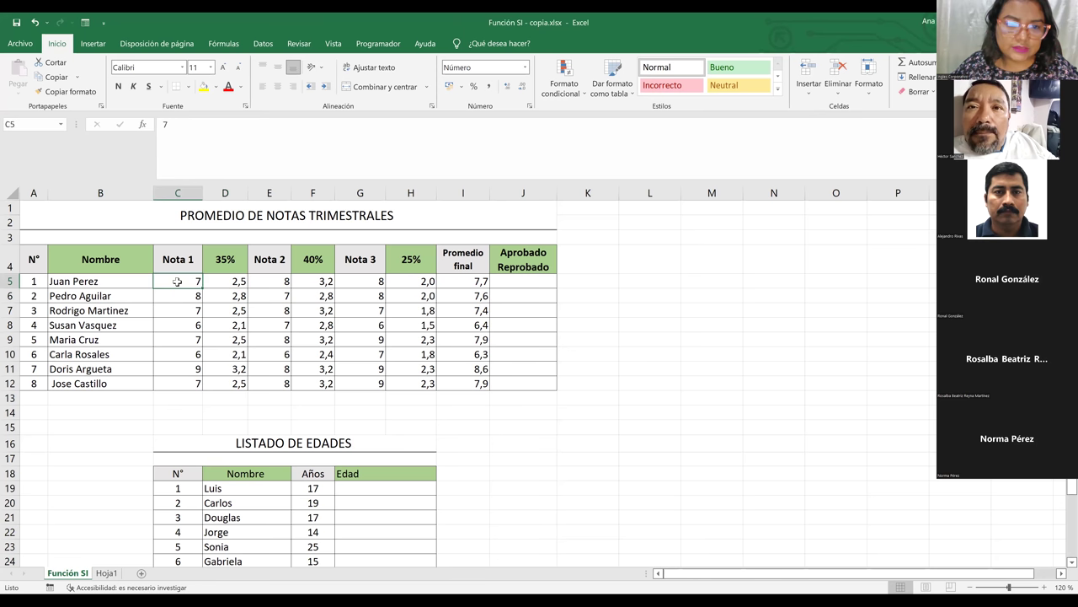
pyautogui.click(213, 278)
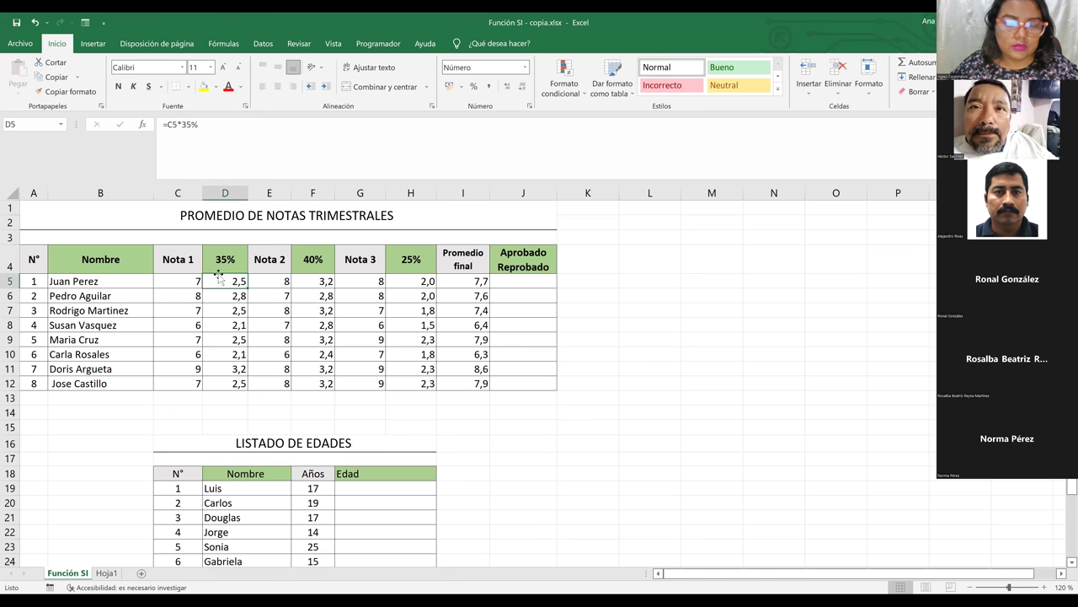
pyautogui.click(230, 313)
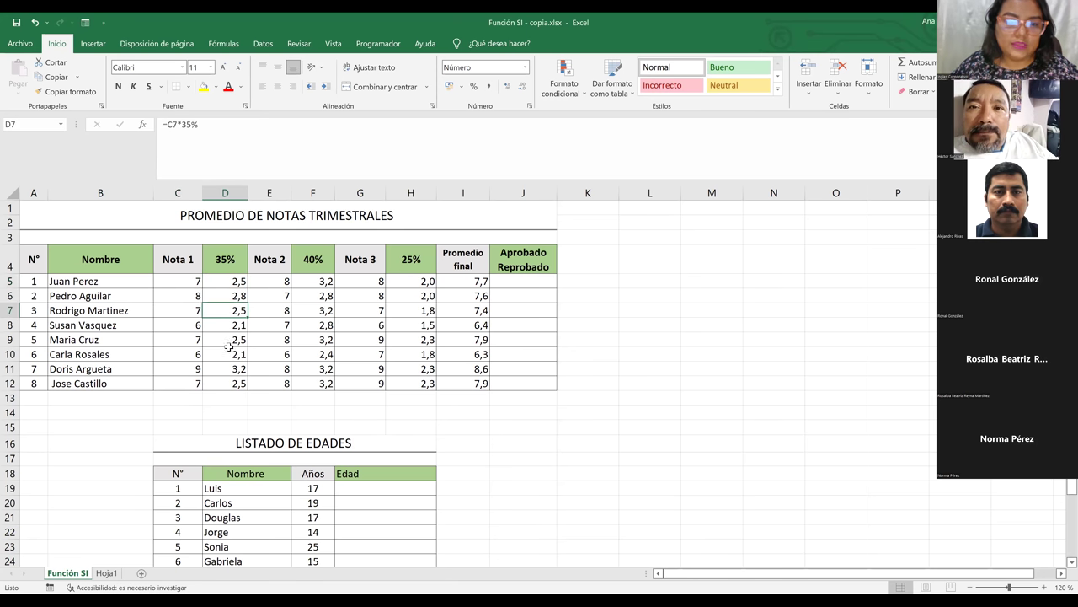
pyautogui.click(229, 284)
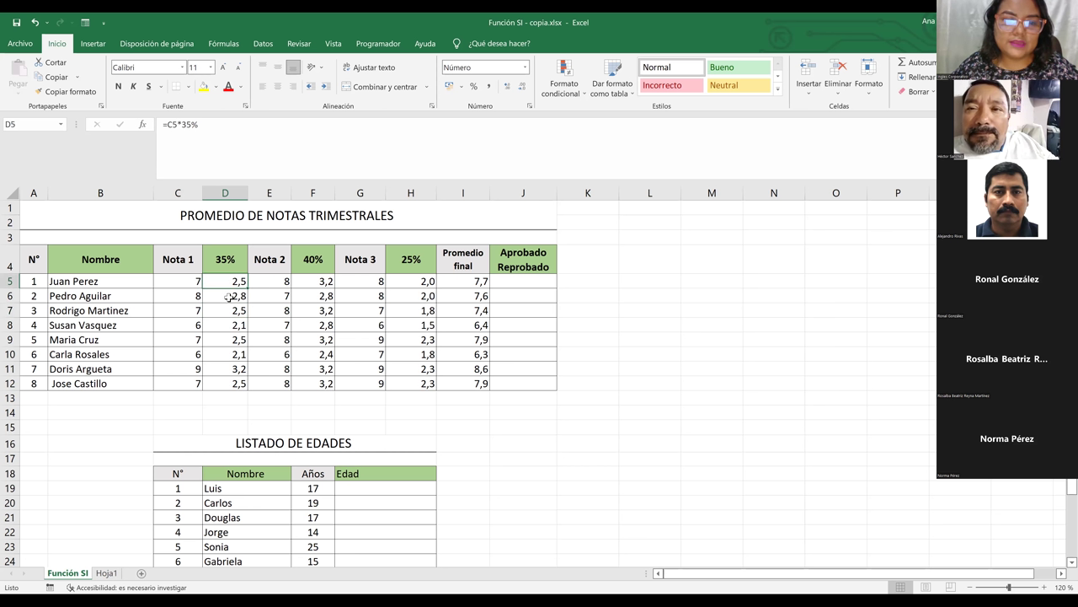
pyautogui.click(229, 298)
pyautogui.click(230, 340)
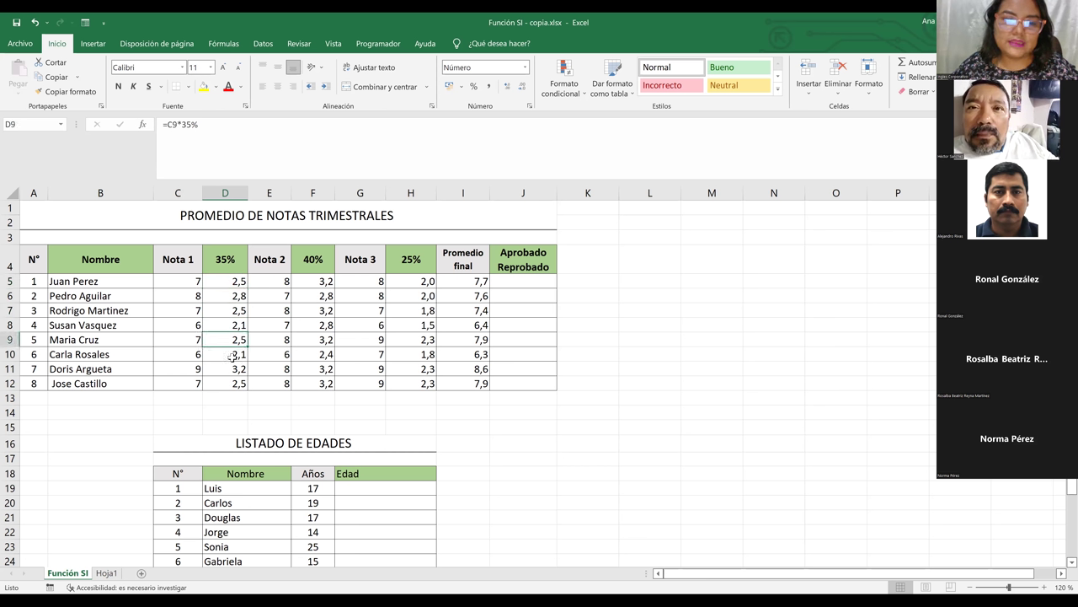
pyautogui.click(234, 368)
pyautogui.click(229, 284)
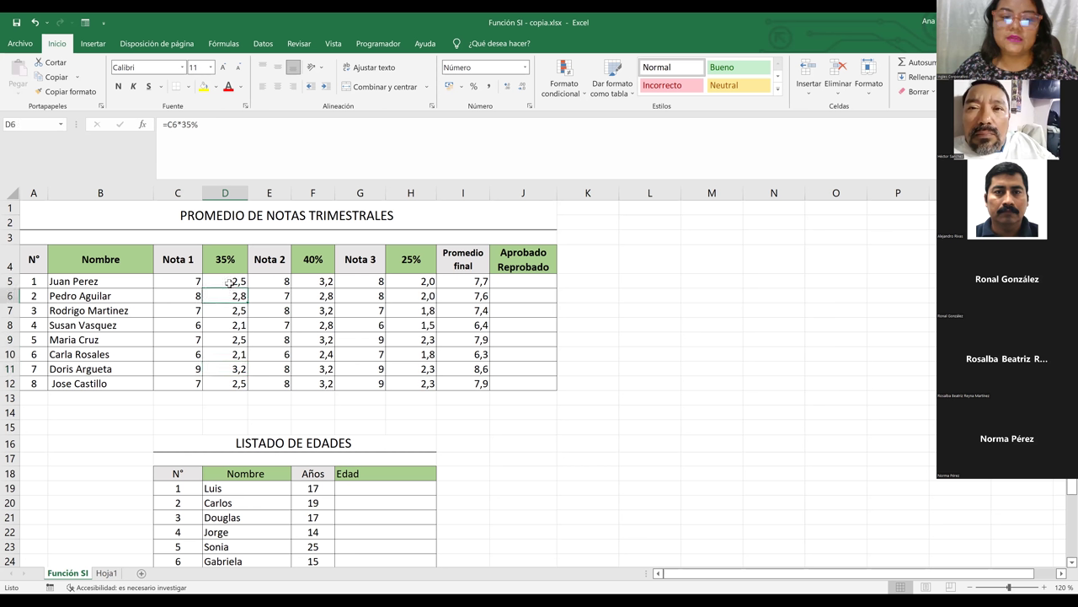
pyautogui.click(319, 283)
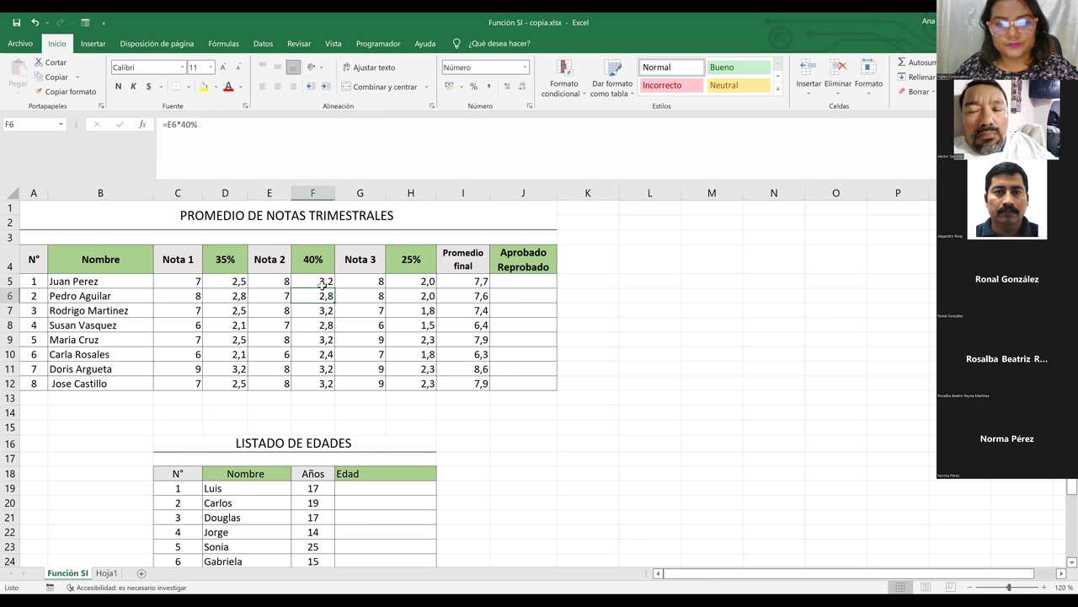
pyautogui.press('Right')
pyautogui.press('Right')
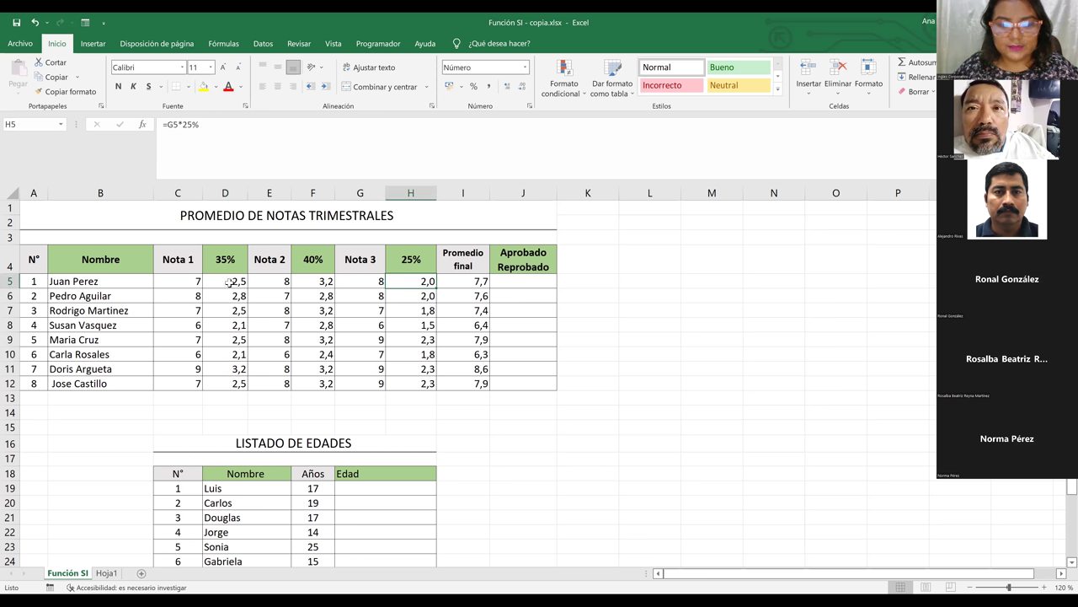
pyautogui.click(229, 283)
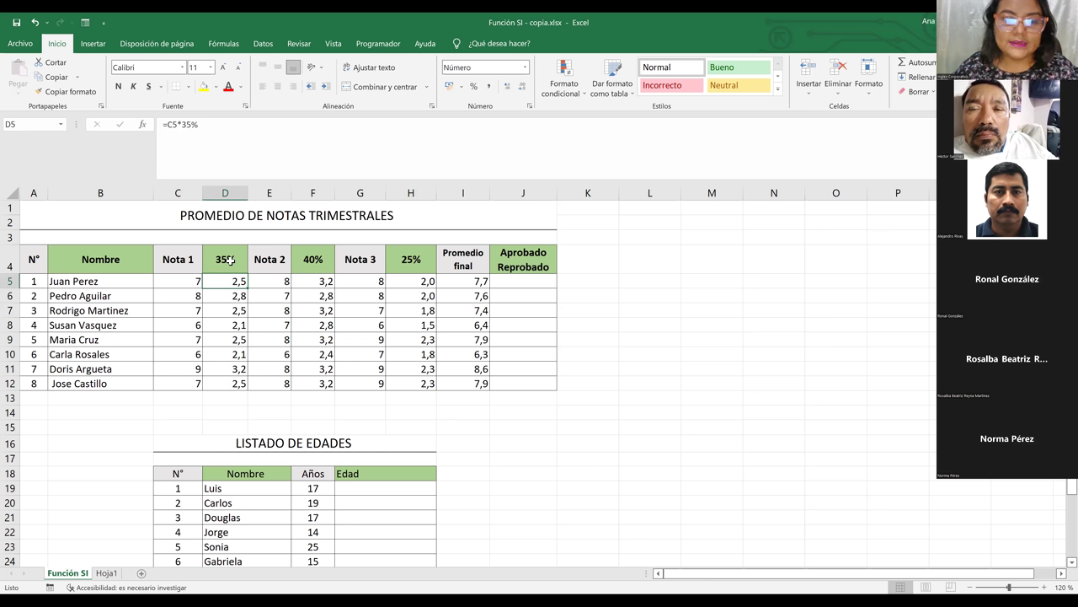
pyautogui.click(181, 280)
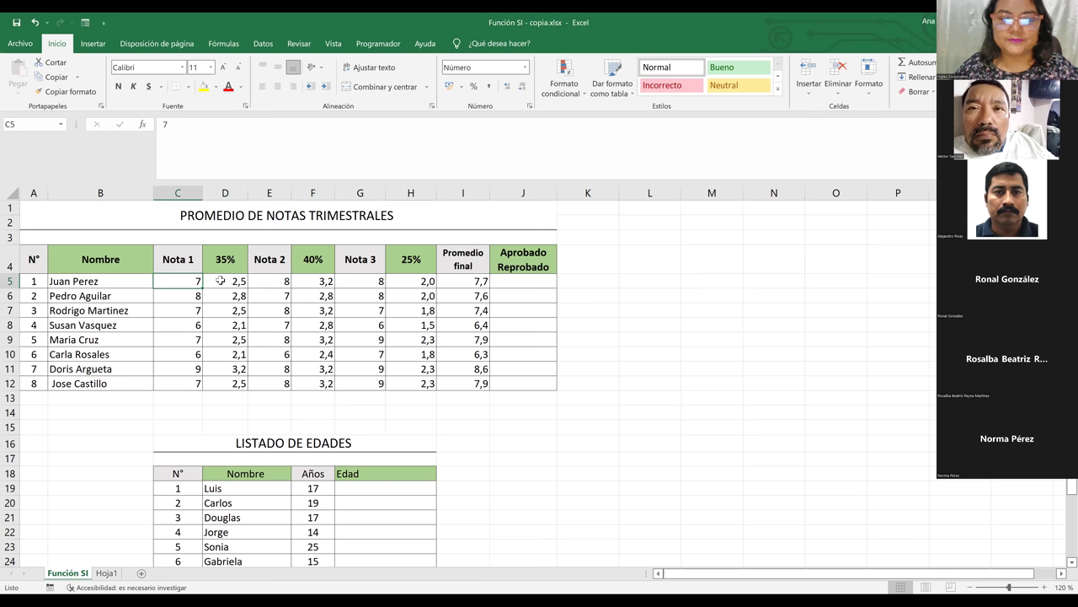
pyautogui.click(227, 282)
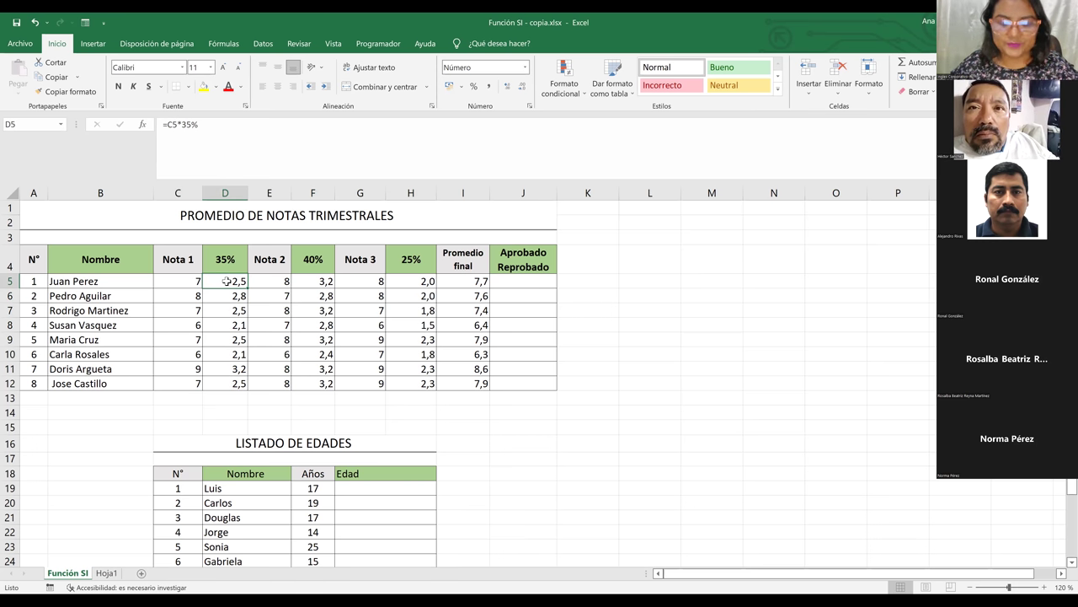
# Inspect the existing 35% formulas in D5 and D6 without changing them
pyautogui.click(184, 124)
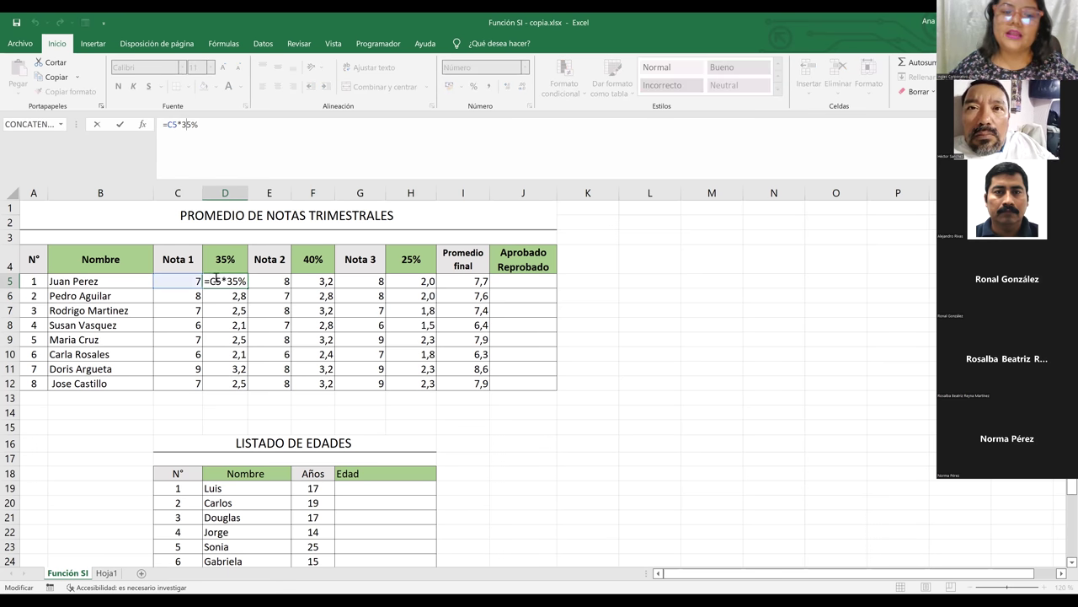
pyautogui.press('Return')
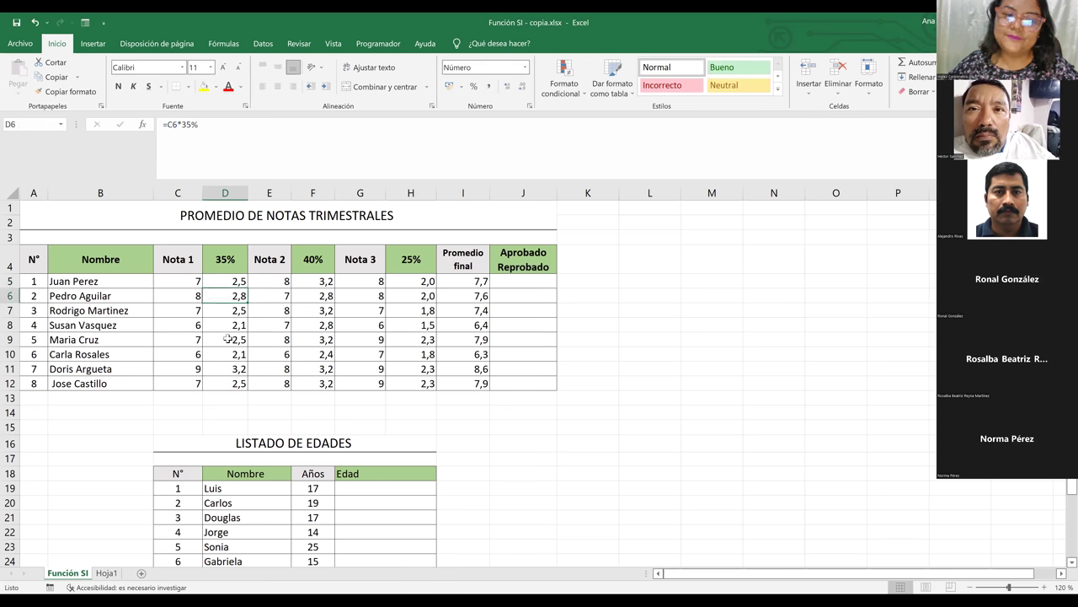
pyautogui.click(223, 282)
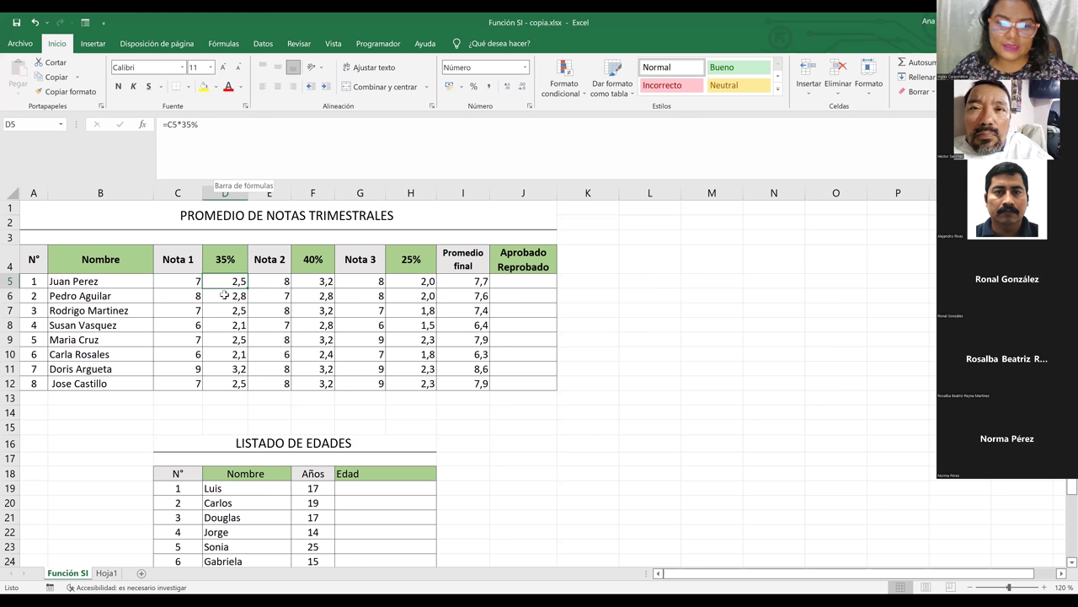
pyautogui.click(224, 294)
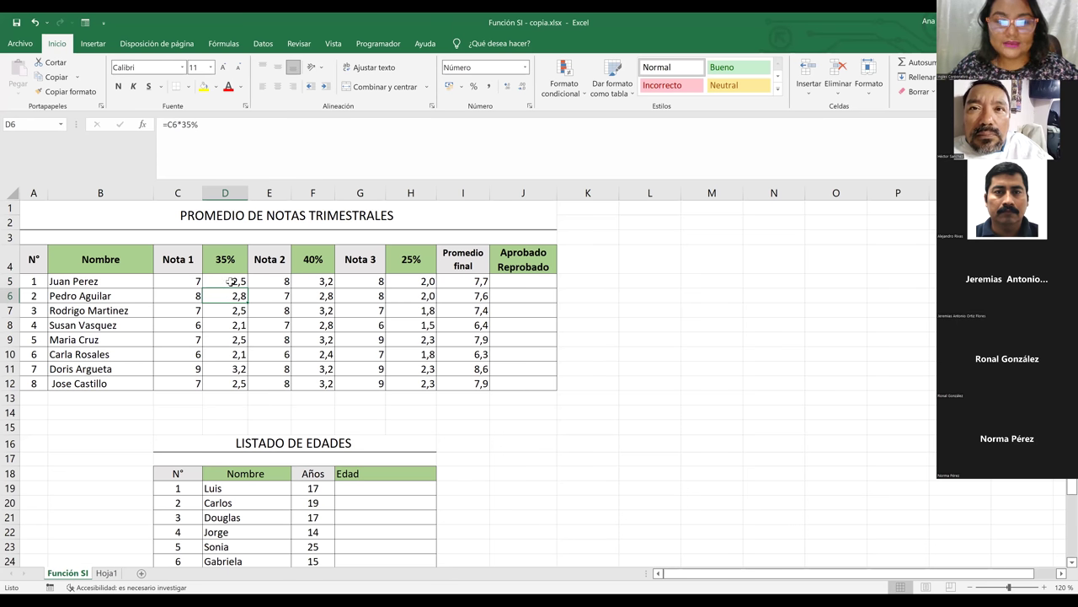
pyautogui.press('Down')
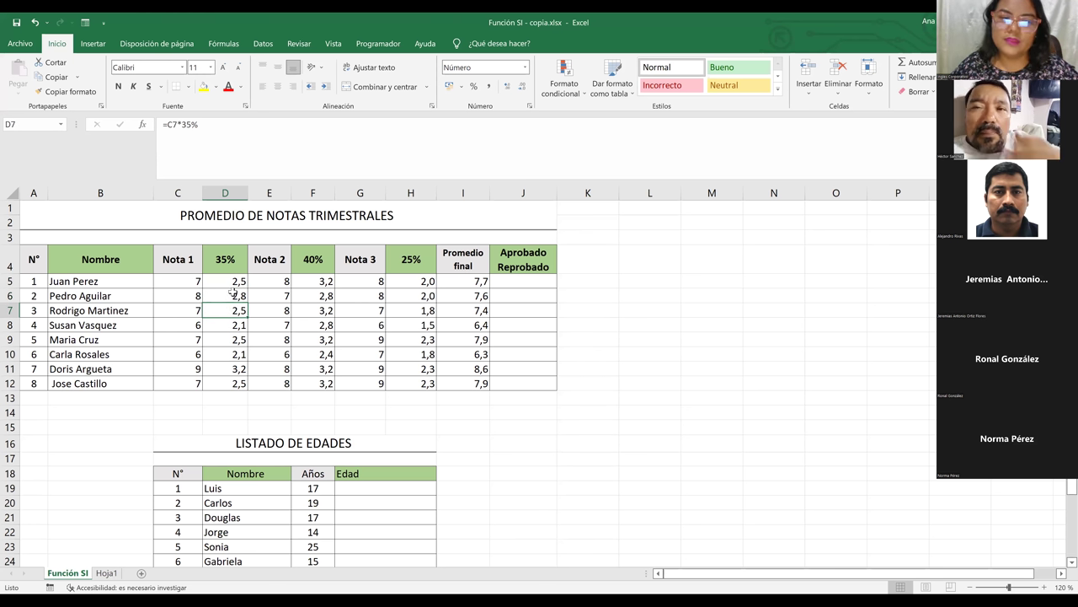
# Fill D5's 35% formula down to D12 and select the D5:D12 results
pyautogui.click(239, 280)
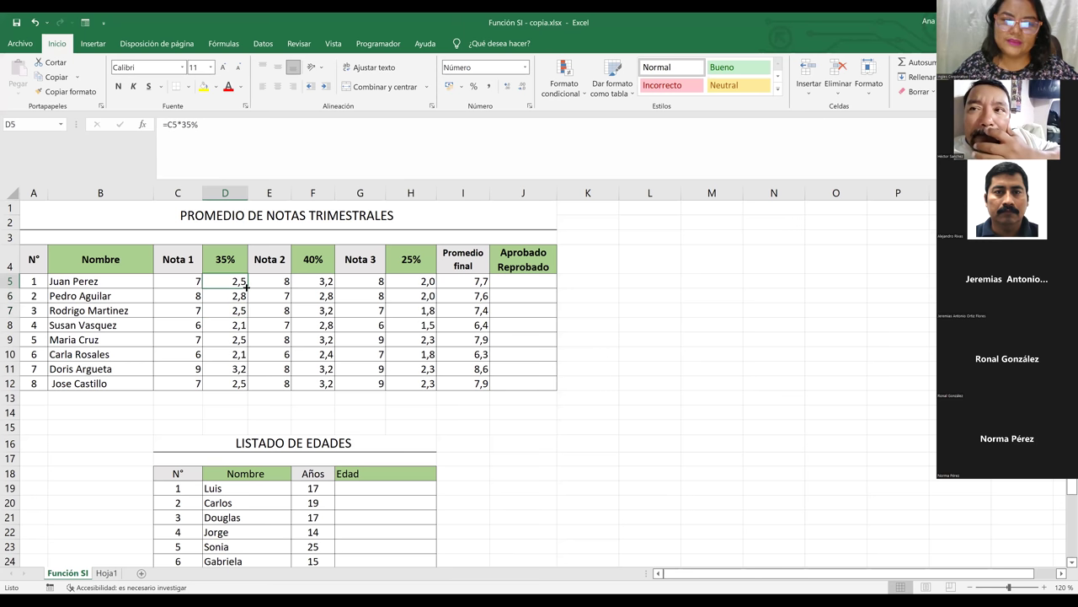
pyautogui.moveTo(248, 288); pyautogui.dragTo(242, 388)
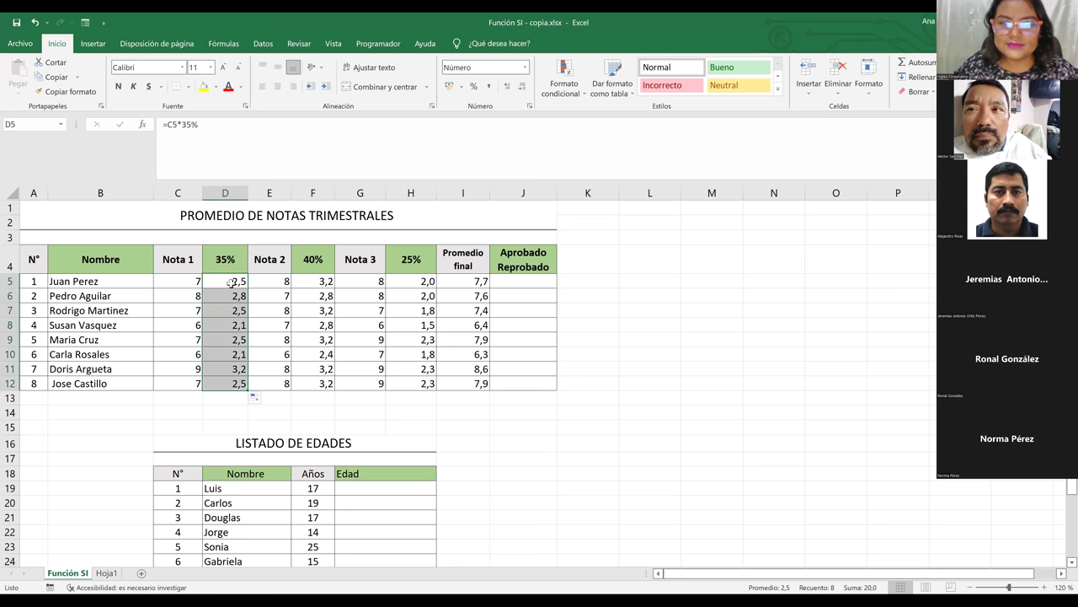
pyautogui.click(231, 284)
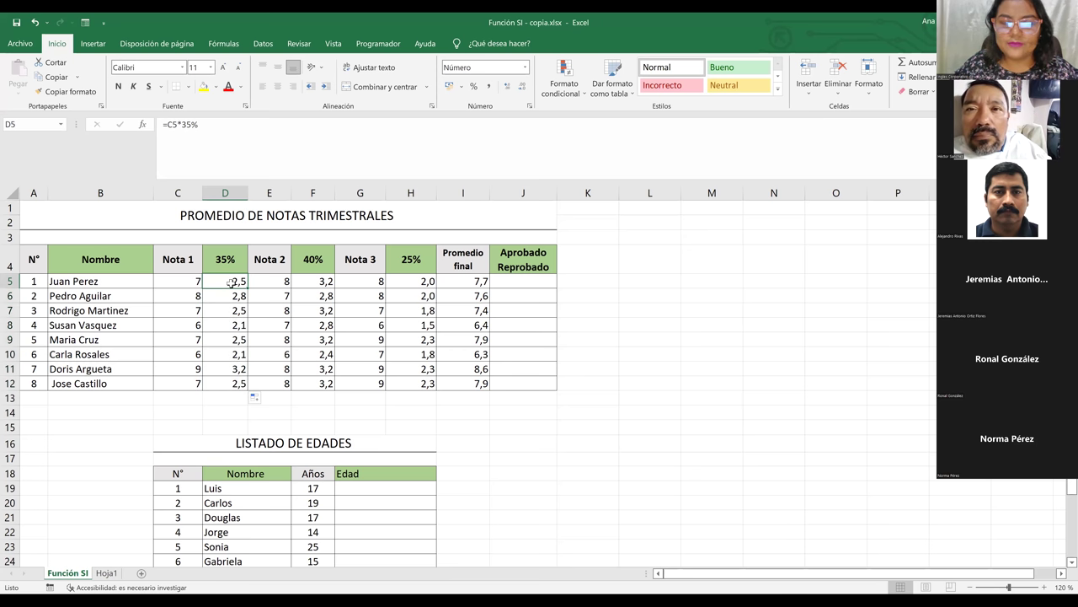
pyautogui.keyDown('shift'); pyautogui.click(221, 401); pyautogui.keyUp('shift')
# Clear the 35% results D5:D12 and abandon a first D5 formula attempt referencing D4
pyautogui.press('Delete')
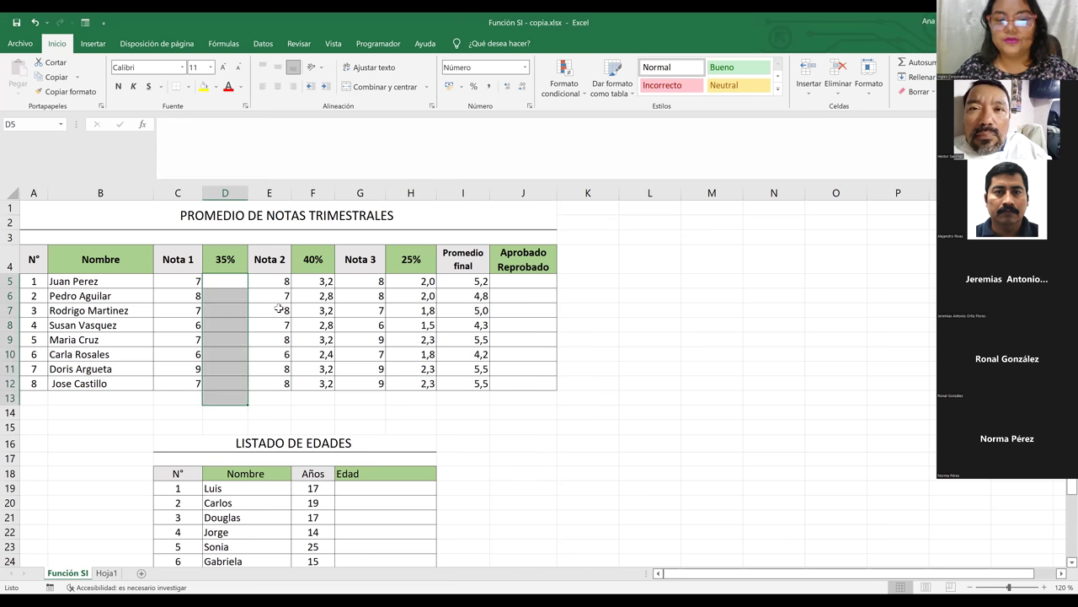
pyautogui.click(278, 310)
pyautogui.click(225, 282)
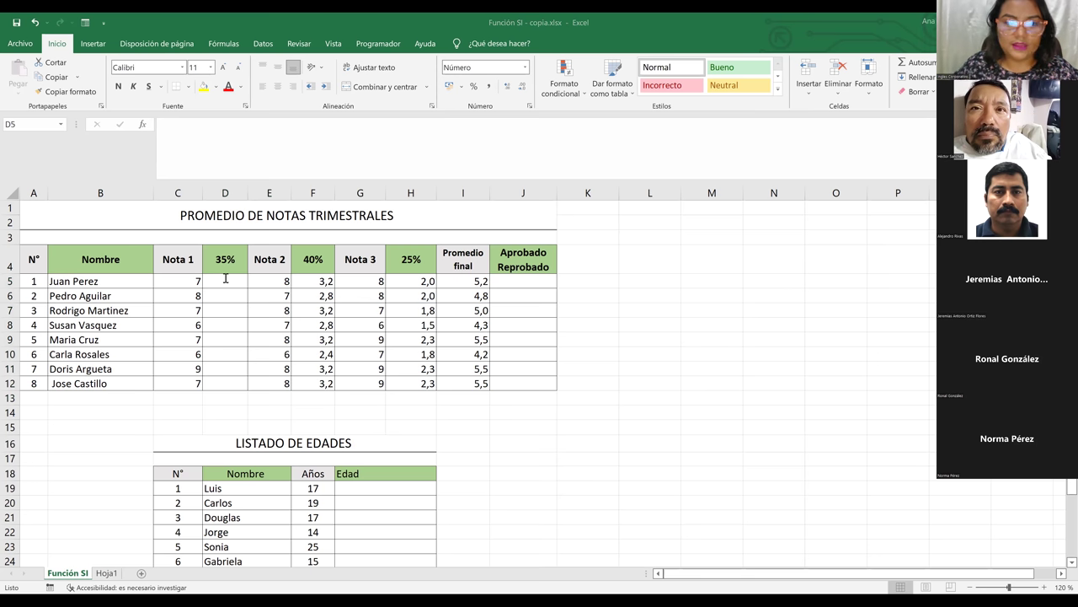
pyautogui.doubleClick(225, 278)
pyautogui.write('=')
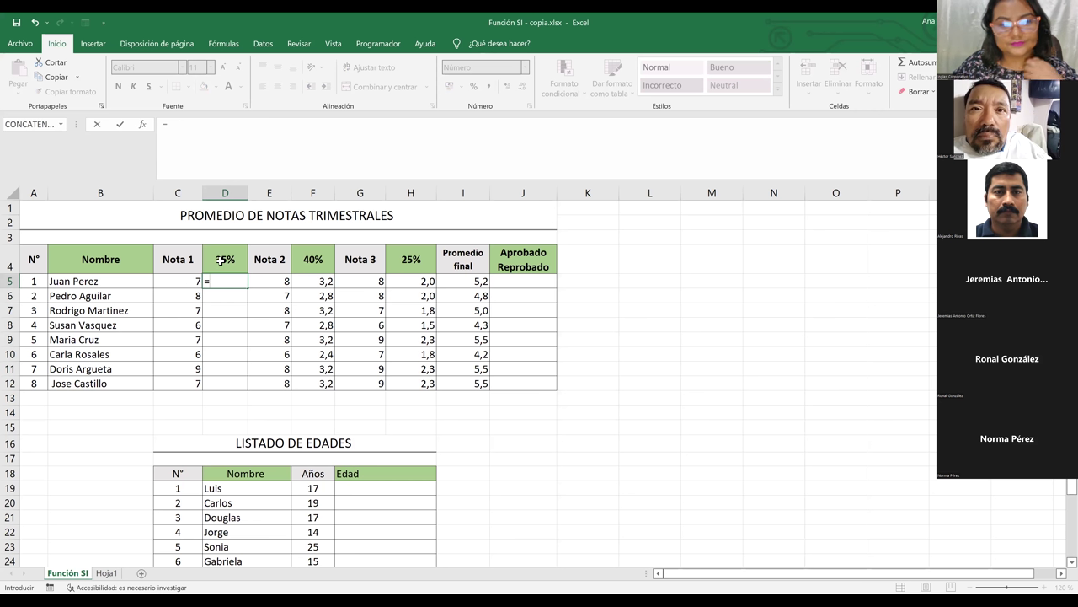
pyautogui.click(220, 260)
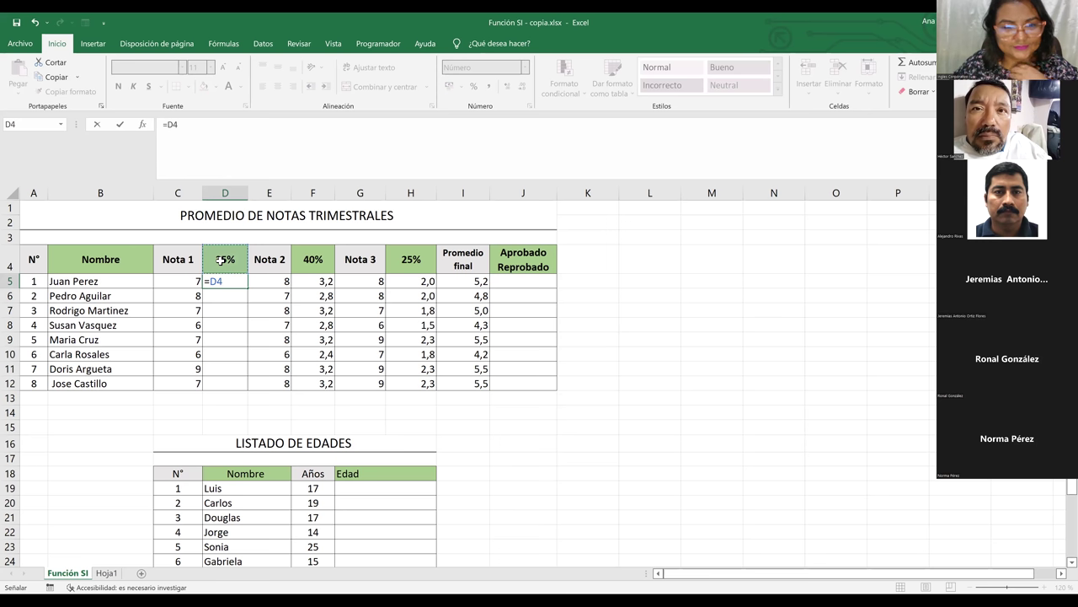
pyautogui.press('BackSpace')
pyautogui.press('BackSpace')
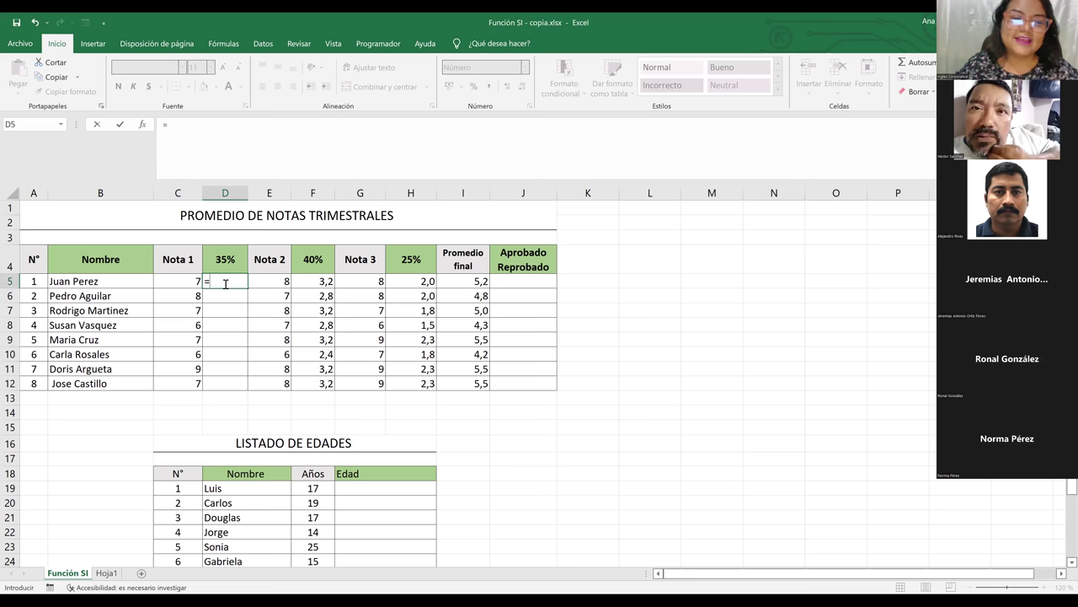
pyautogui.press('Escape')
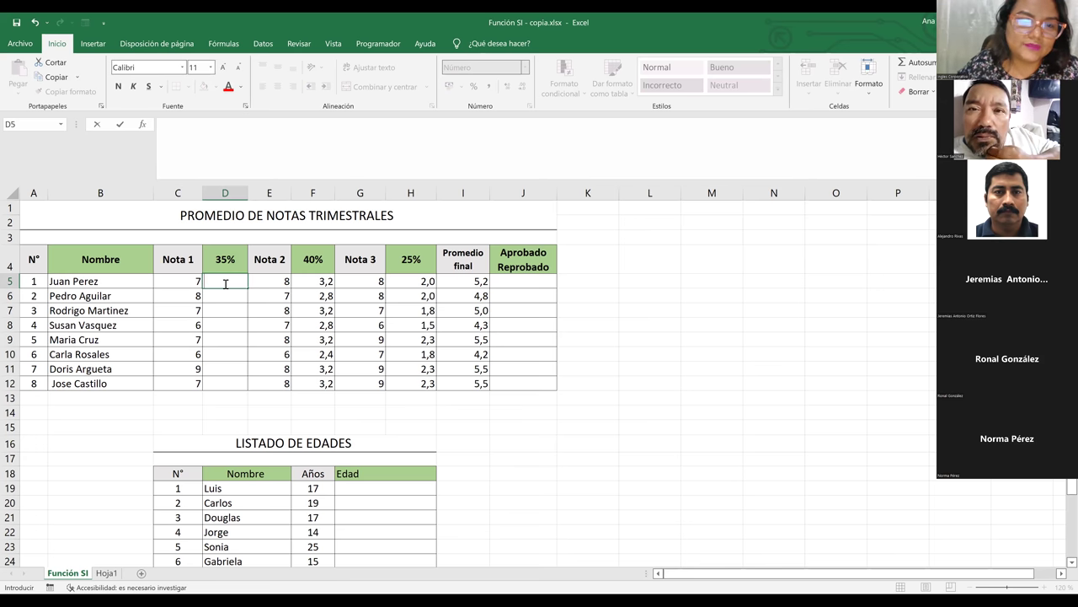
# Start a fresh formula in D5 with =
pyautogui.click(231, 301)
pyautogui.click(227, 281)
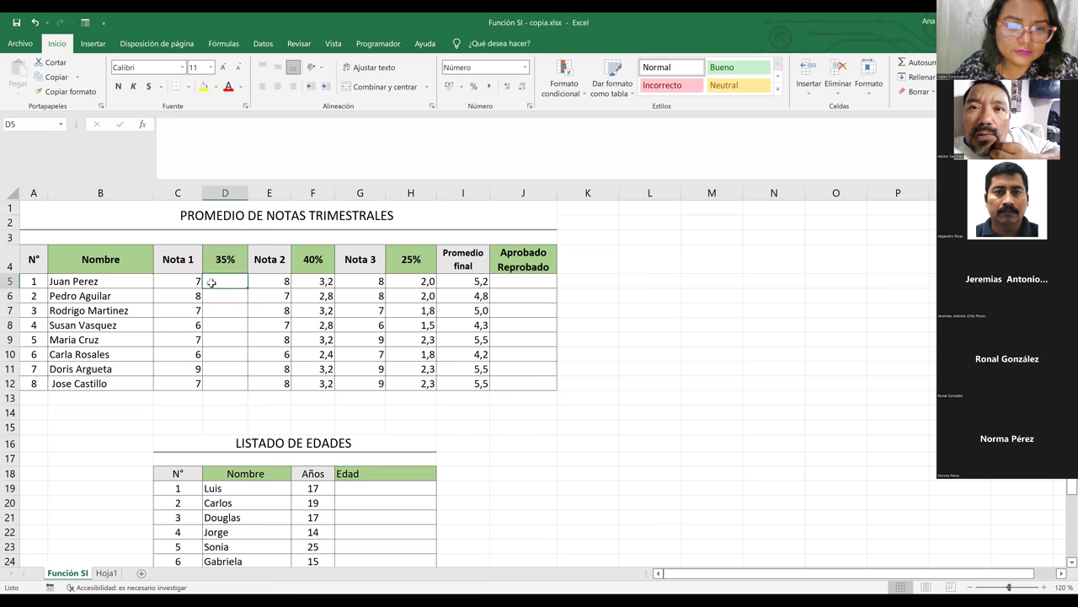
pyautogui.doubleClick(212, 282)
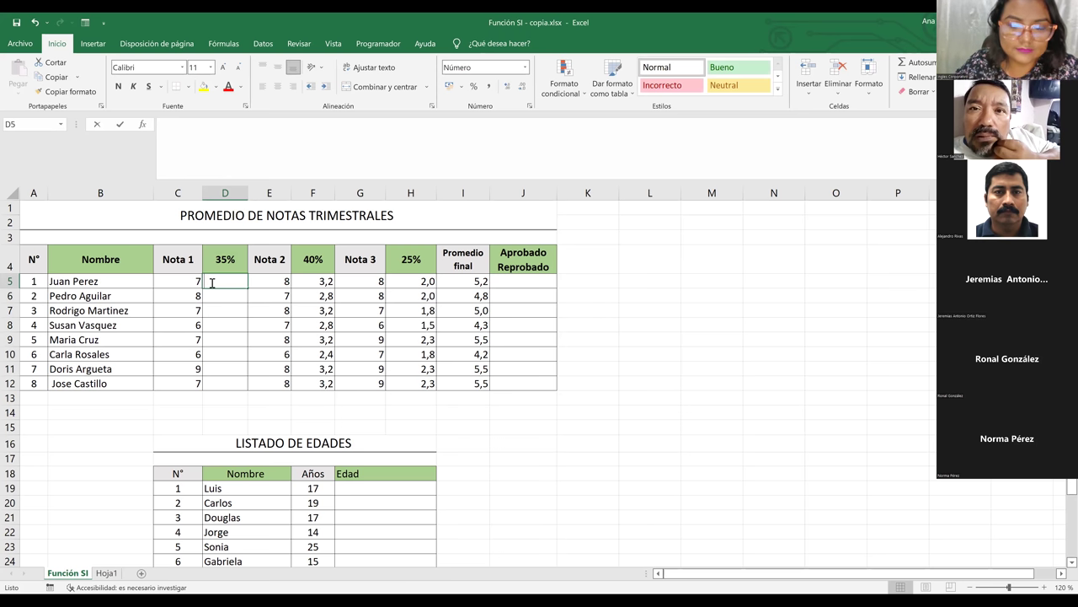
pyautogui.write('=')
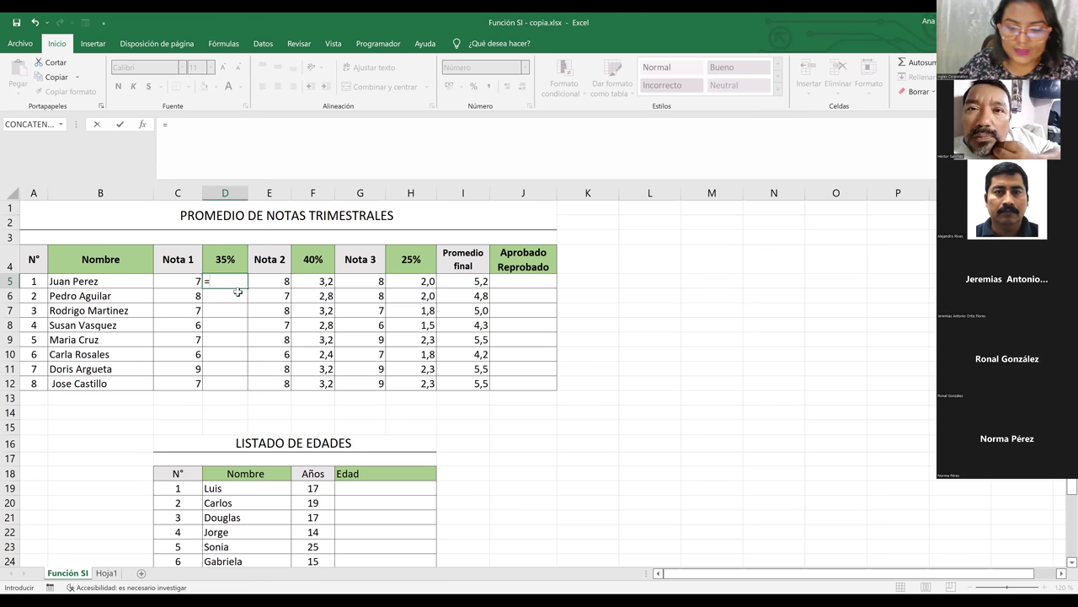
# Build c5* in D5's formula and reference the 35% header in D4
pyautogui.write('c5')
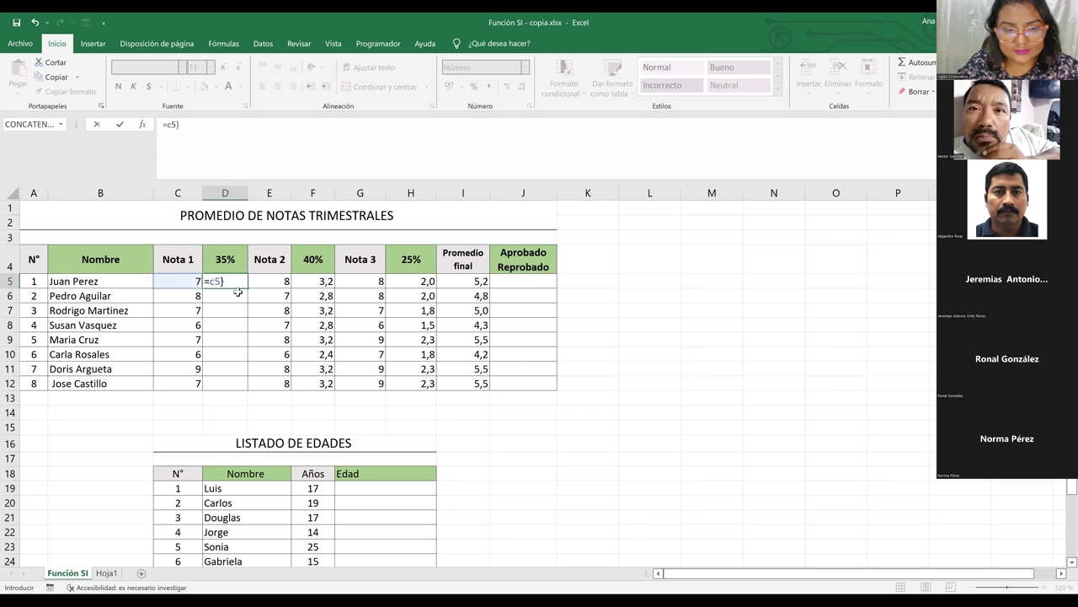
pyautogui.press('BackSpace')
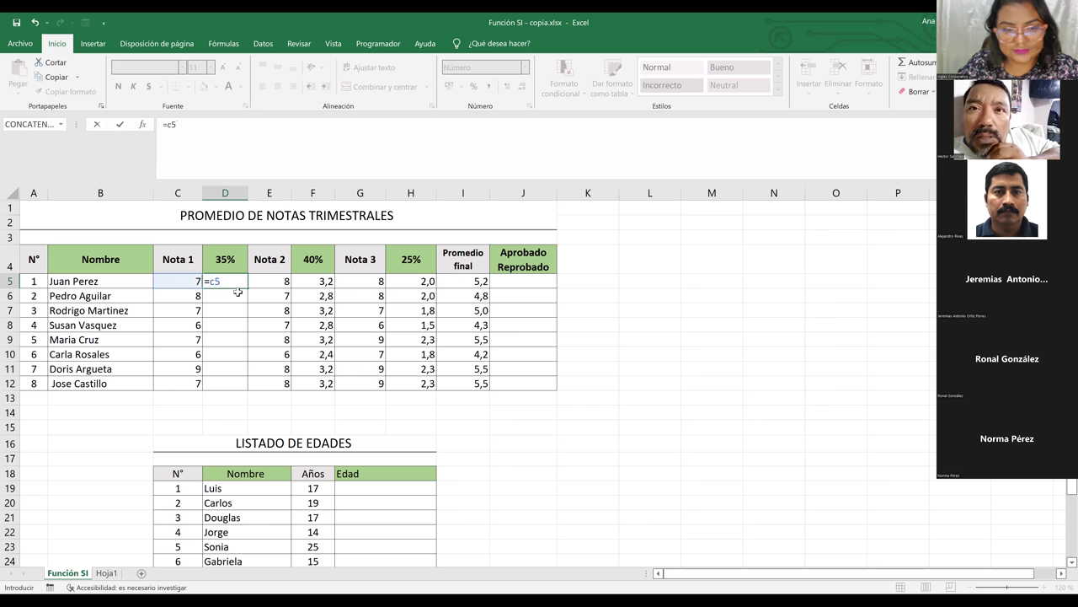
pyautogui.write('}')
pyautogui.press('BackSpace')
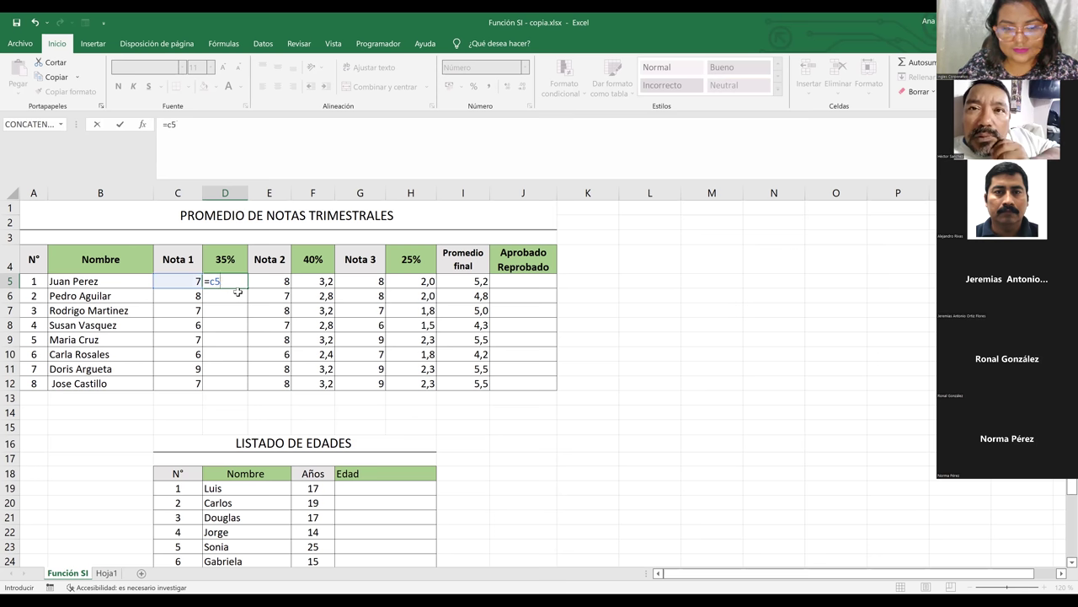
pyautogui.write('{')
pyautogui.press('BackSpace')
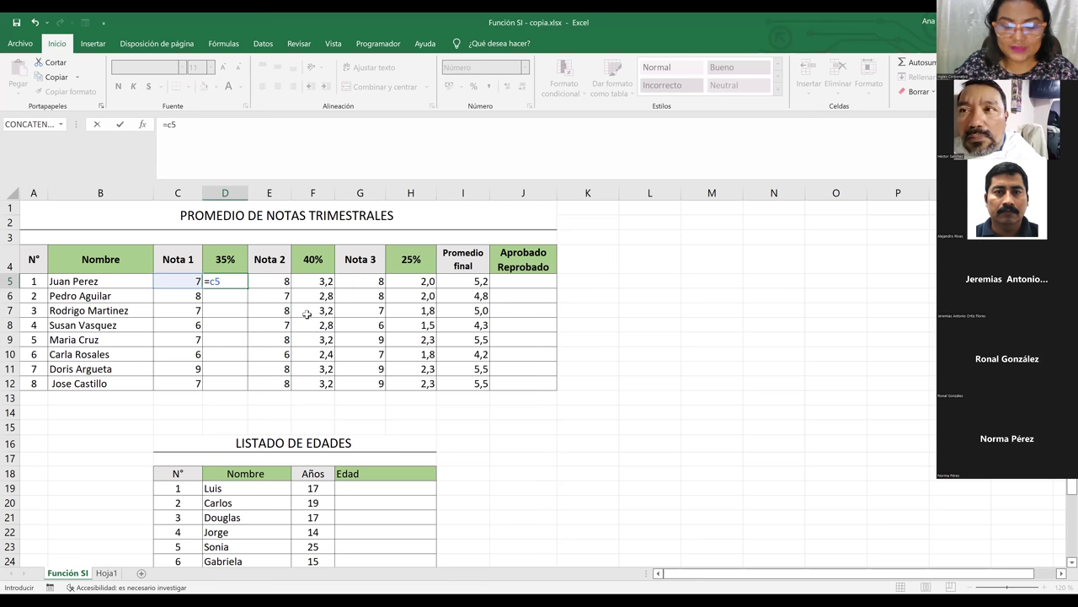
pyautogui.write('*')
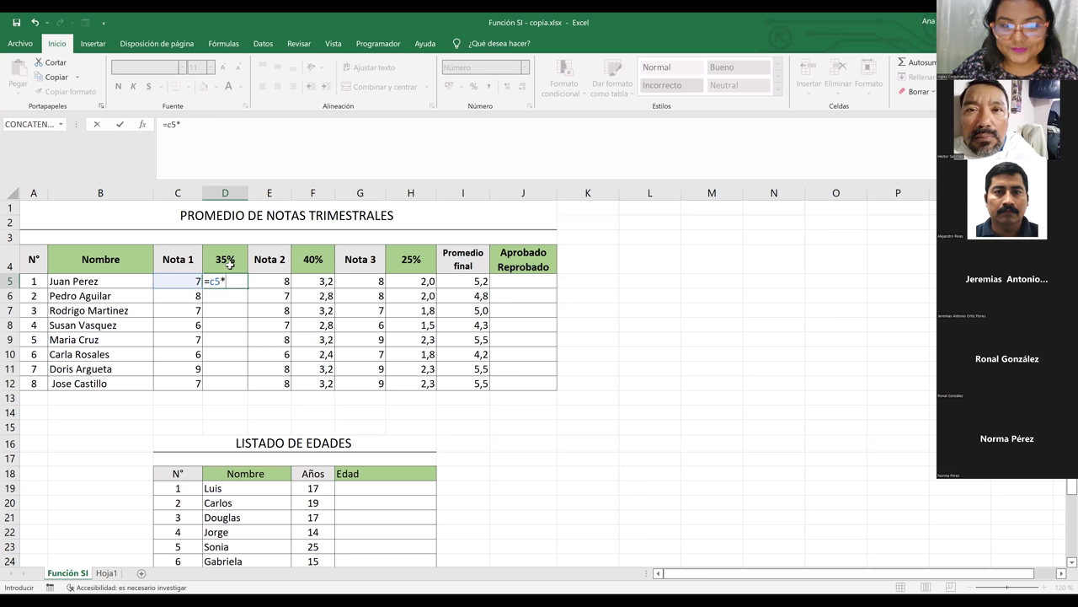
pyautogui.click(229, 259)
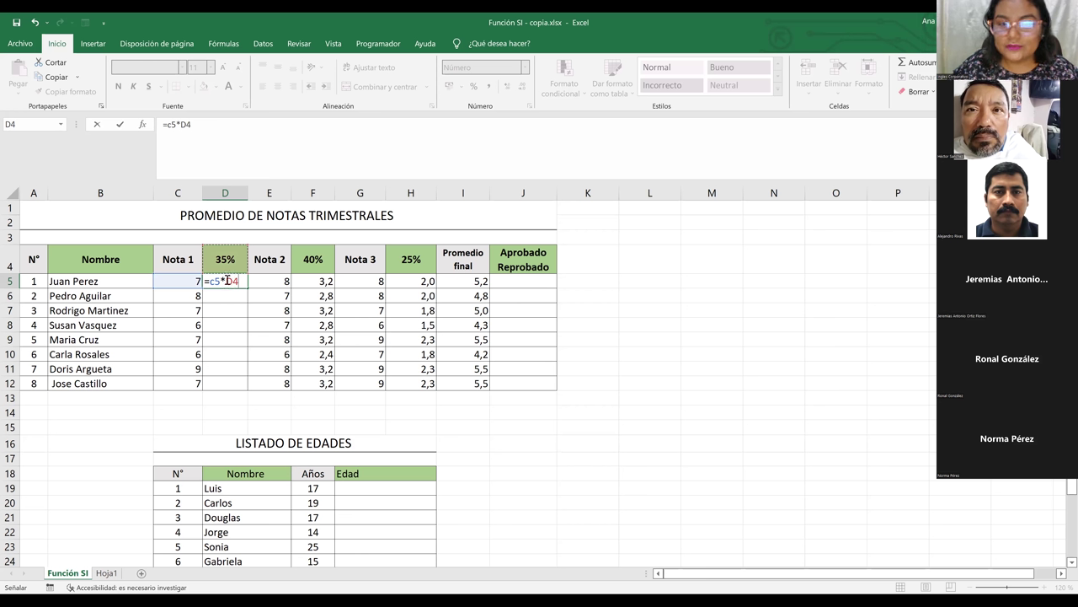
# Make the D4 reference absolute and confirm =c5*$D$4 in D5
pyautogui.click(227, 280)
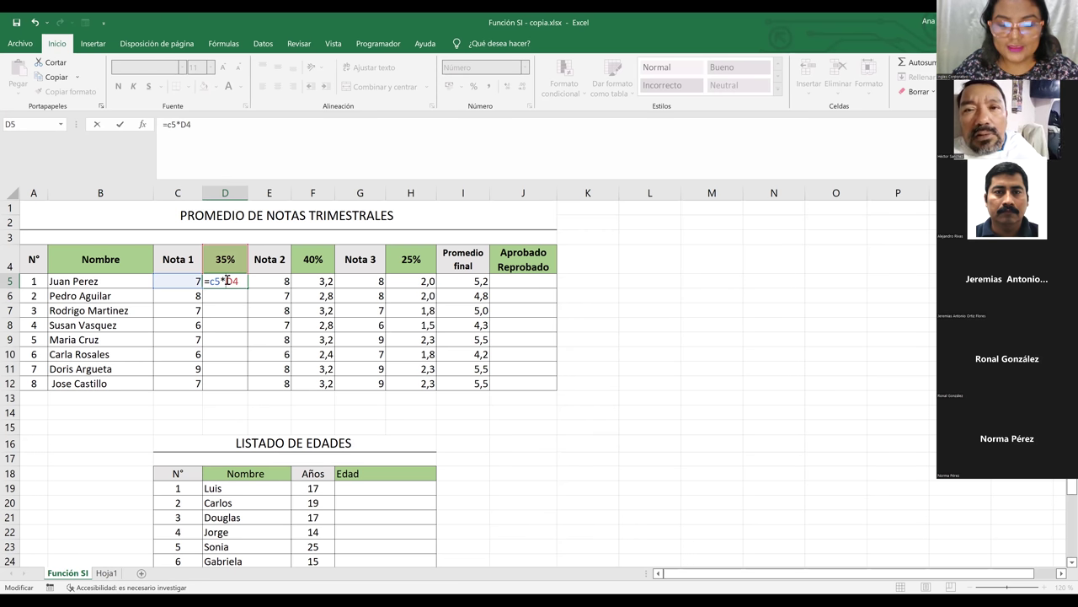
pyautogui.click(227, 281)
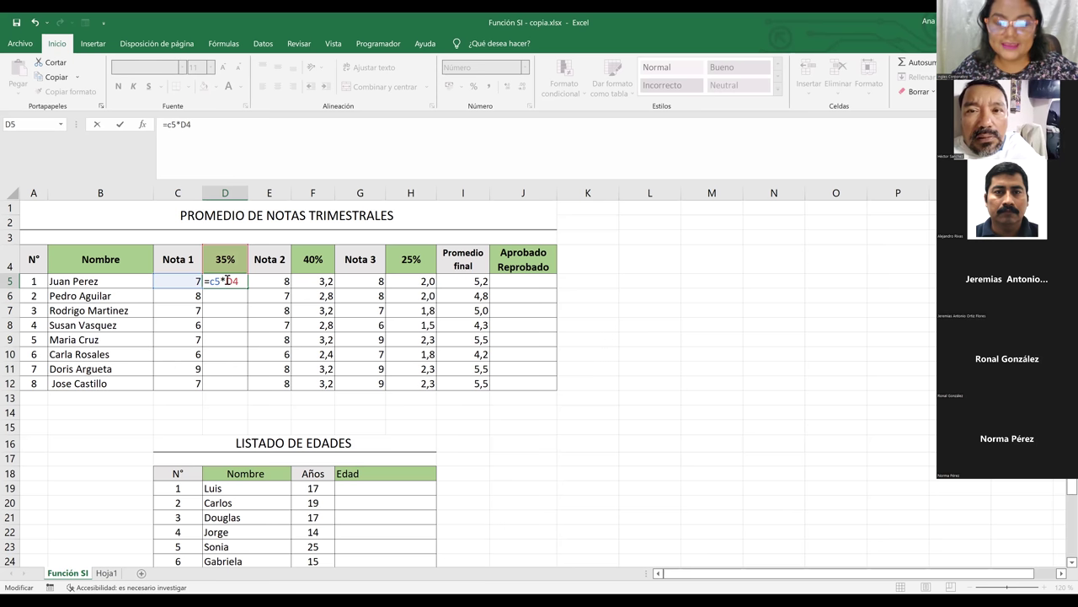
pyautogui.write('$')
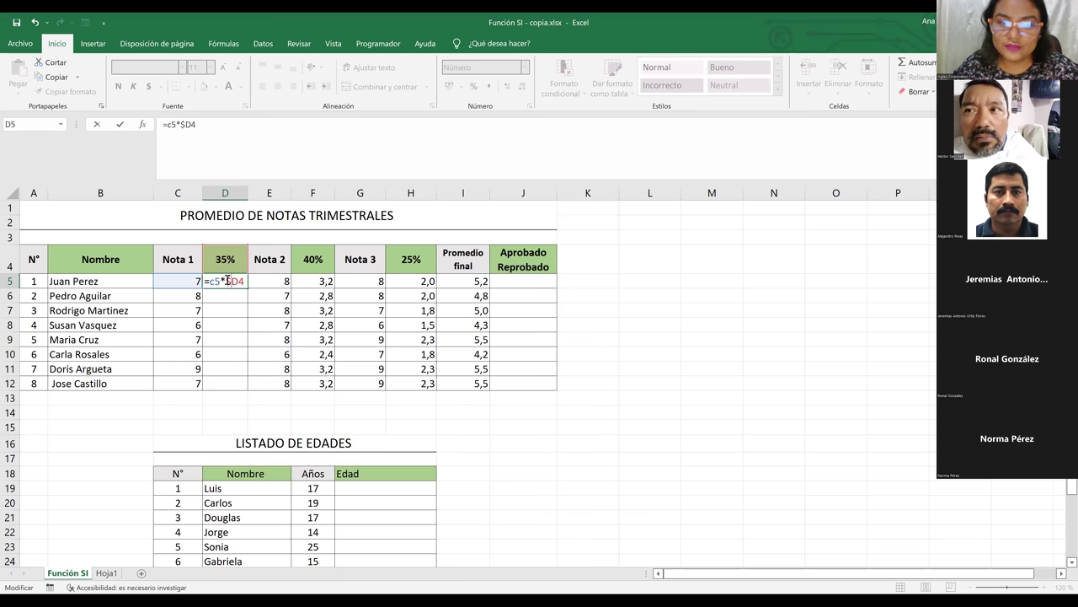
pyautogui.press('Right')
pyautogui.write('$')
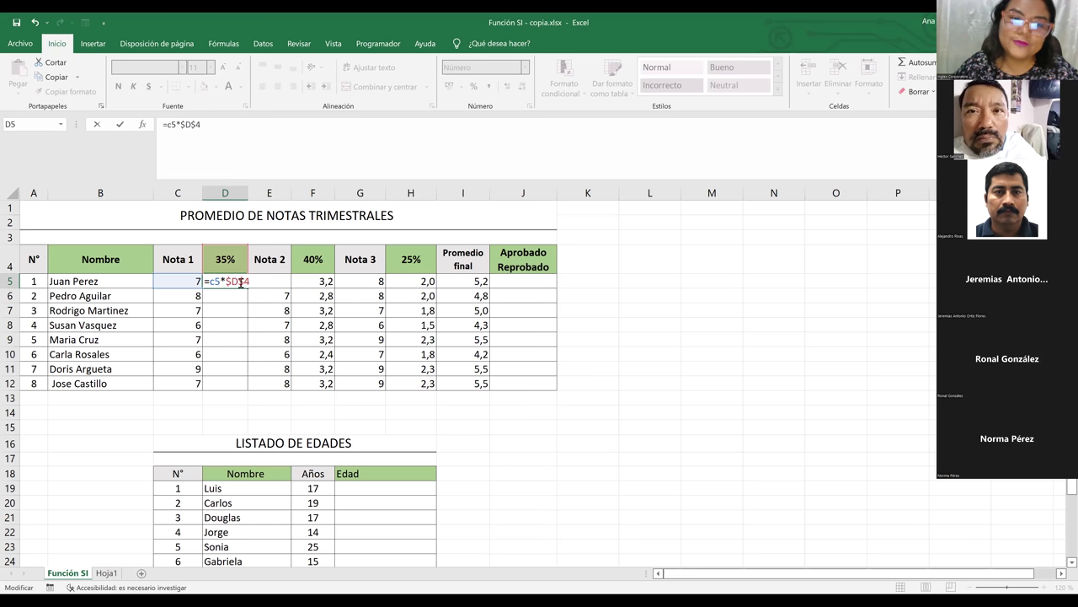
pyautogui.press('Return')
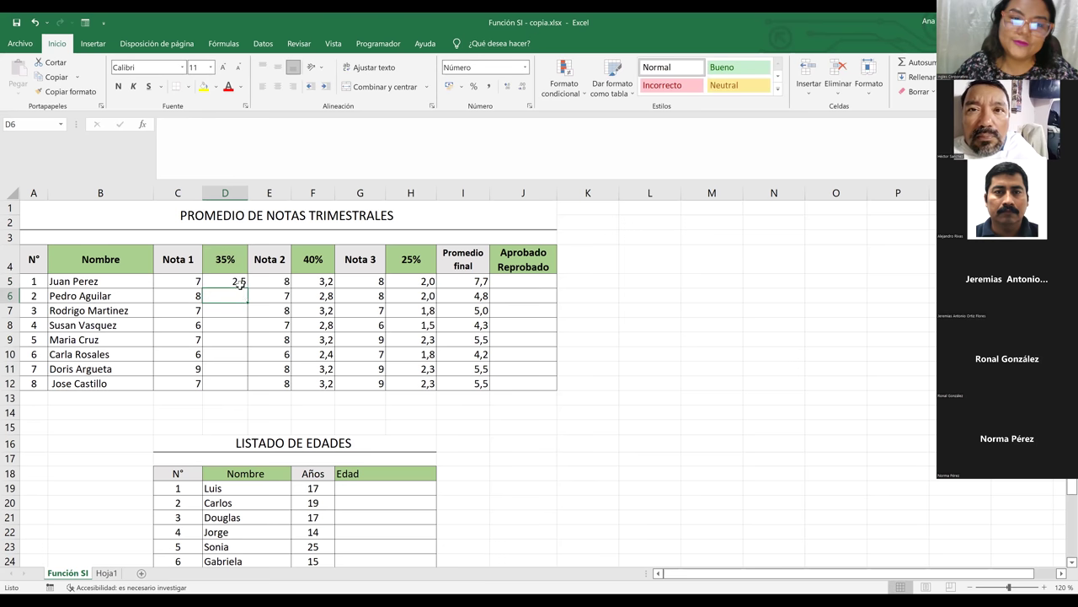
# Fill D5's formula down to D12 and verify D12 reads =C12*$D$4
pyautogui.click(245, 284)
pyautogui.moveTo(248, 288); pyautogui.dragTo(244, 385)
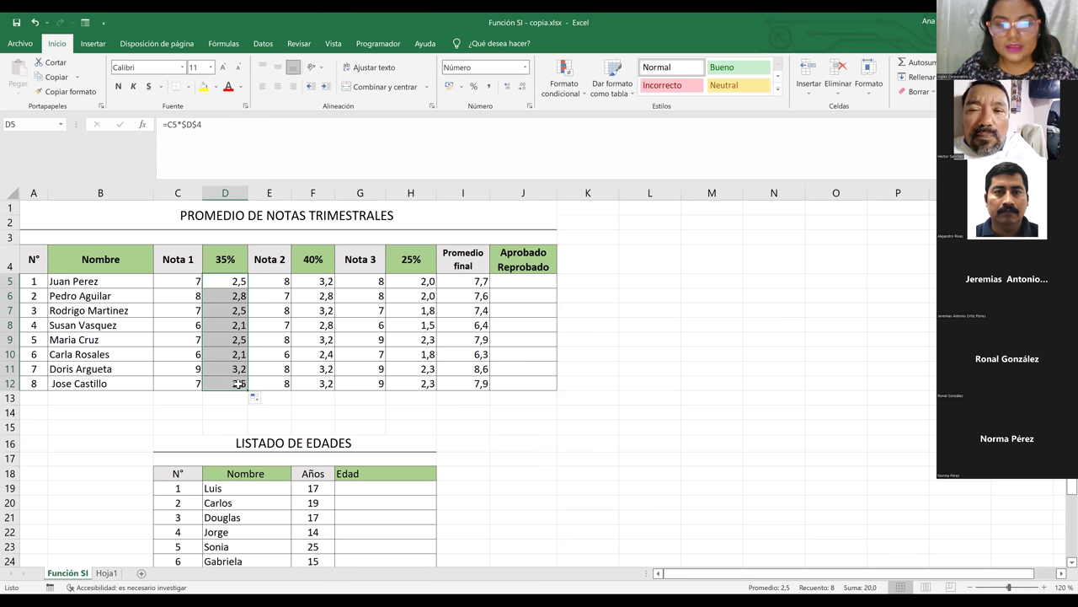
pyautogui.click(239, 385)
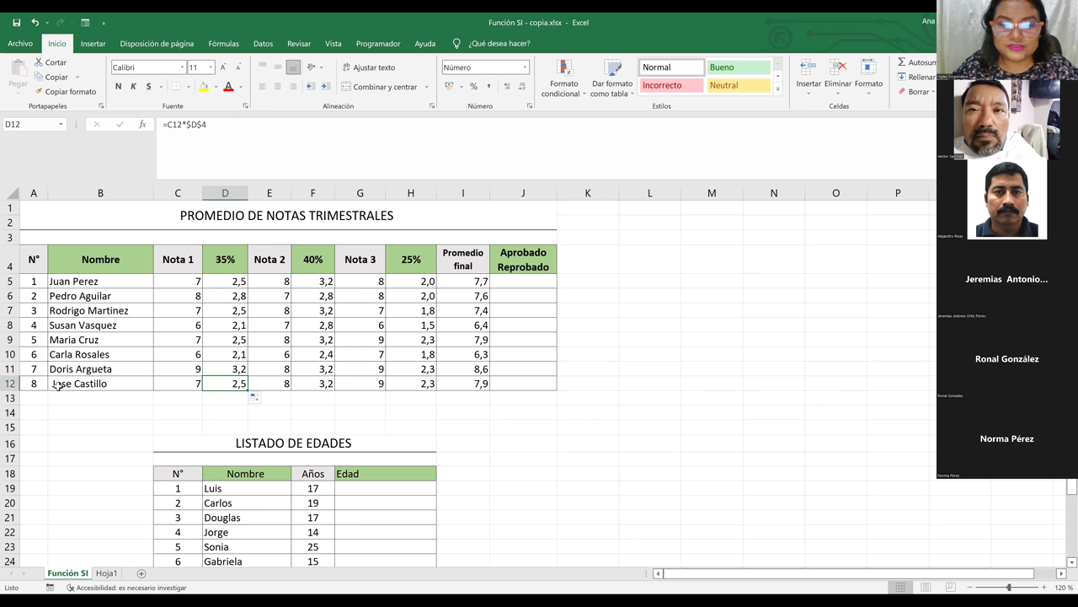
pyautogui.doubleClick(226, 383)
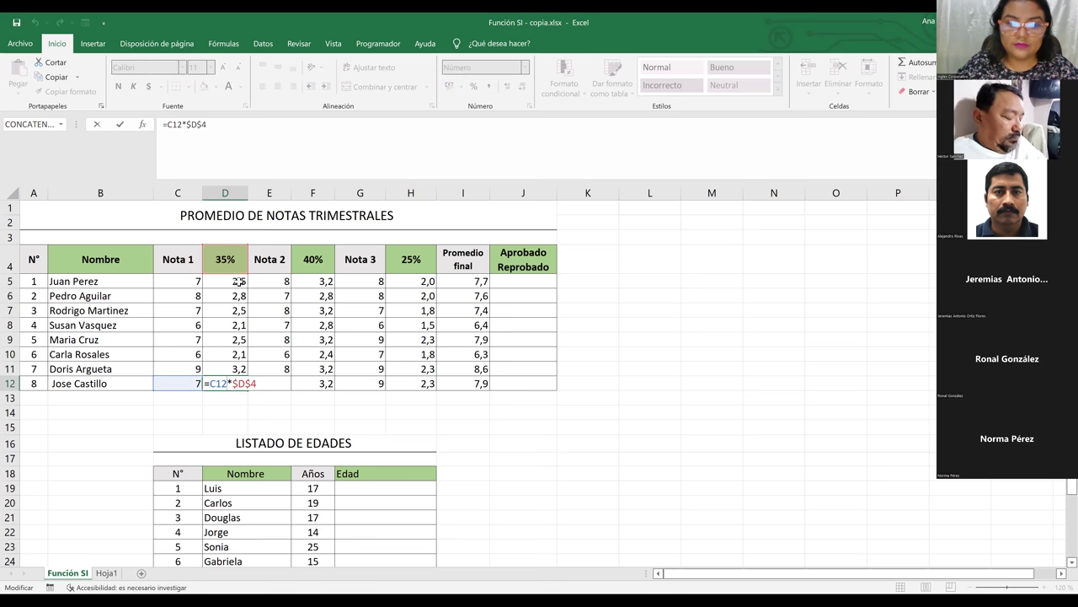
pyautogui.press('Return')
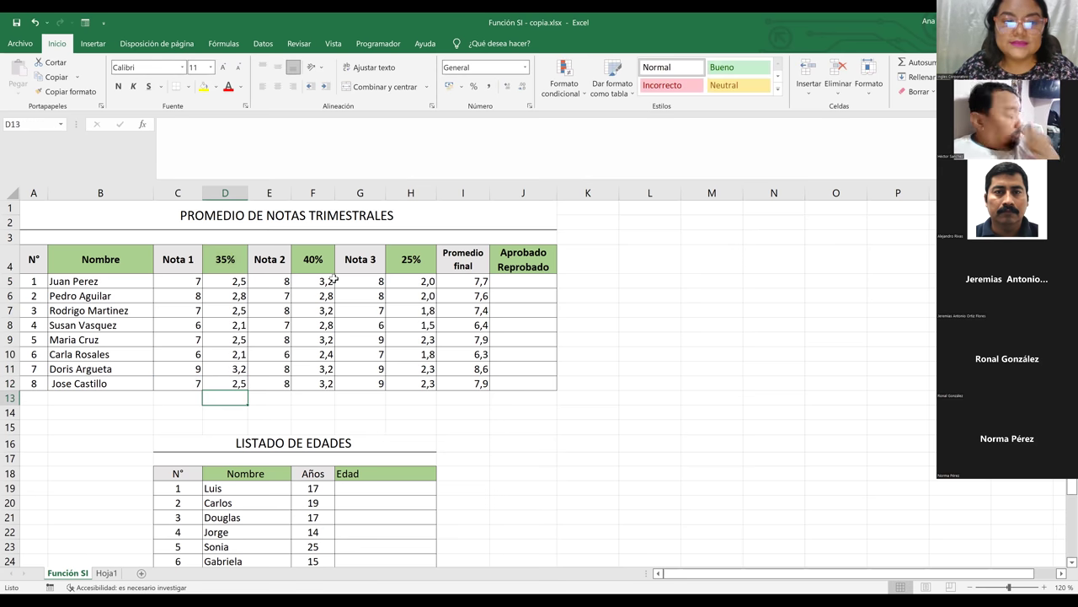
pyautogui.click(329, 281)
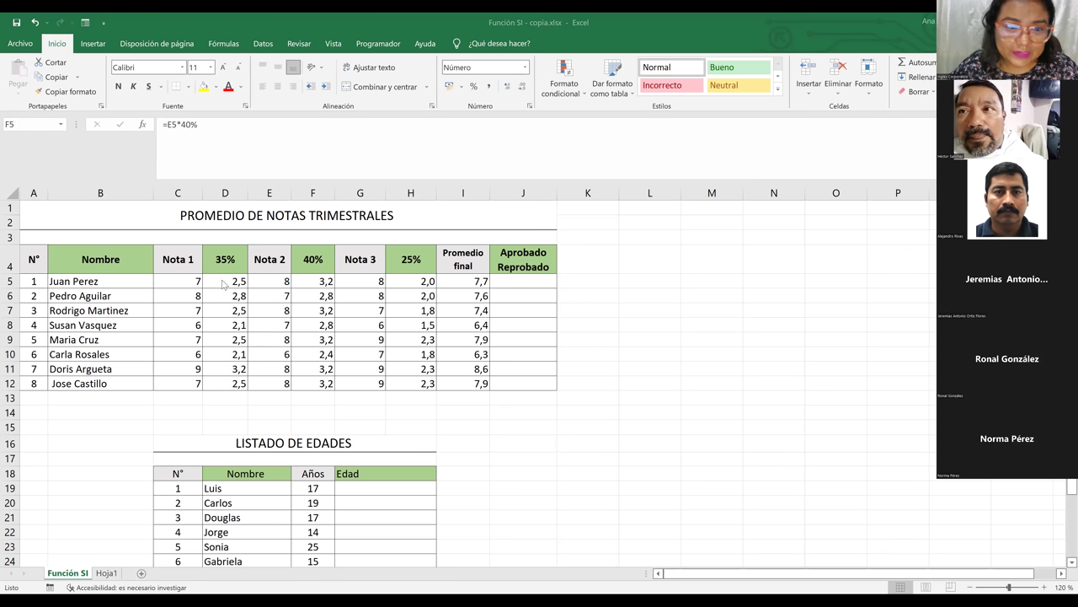
# Clear the copied 35% results in D6:D12
pyautogui.click(230, 294)
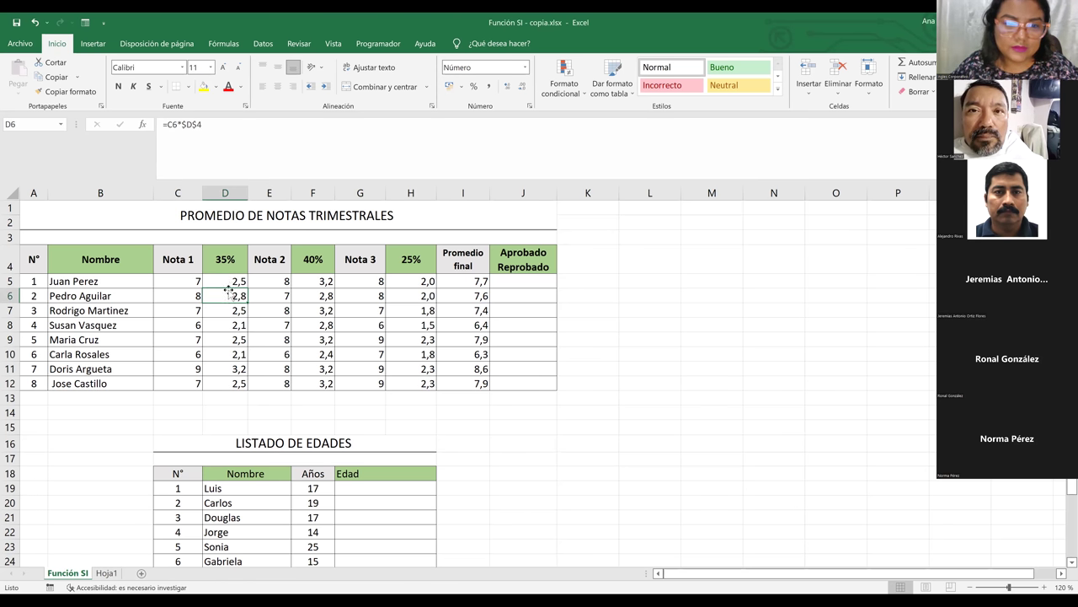
pyautogui.moveTo(233, 298); pyautogui.dragTo(233, 397)
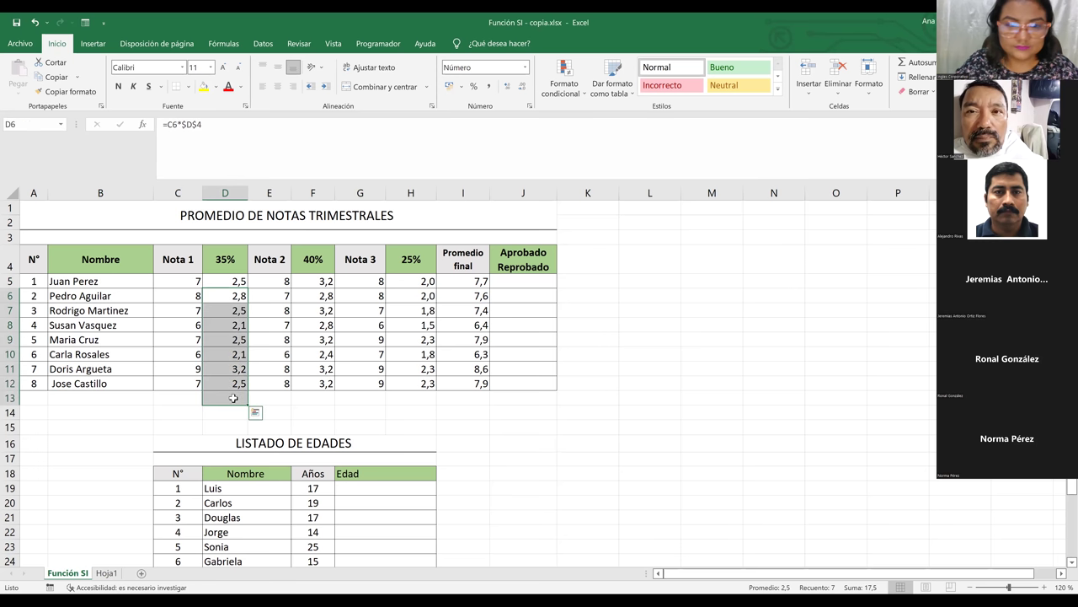
pyautogui.press('Delete')
# Check and confirm D5's formula =C5*$D$4
pyautogui.click(240, 281)
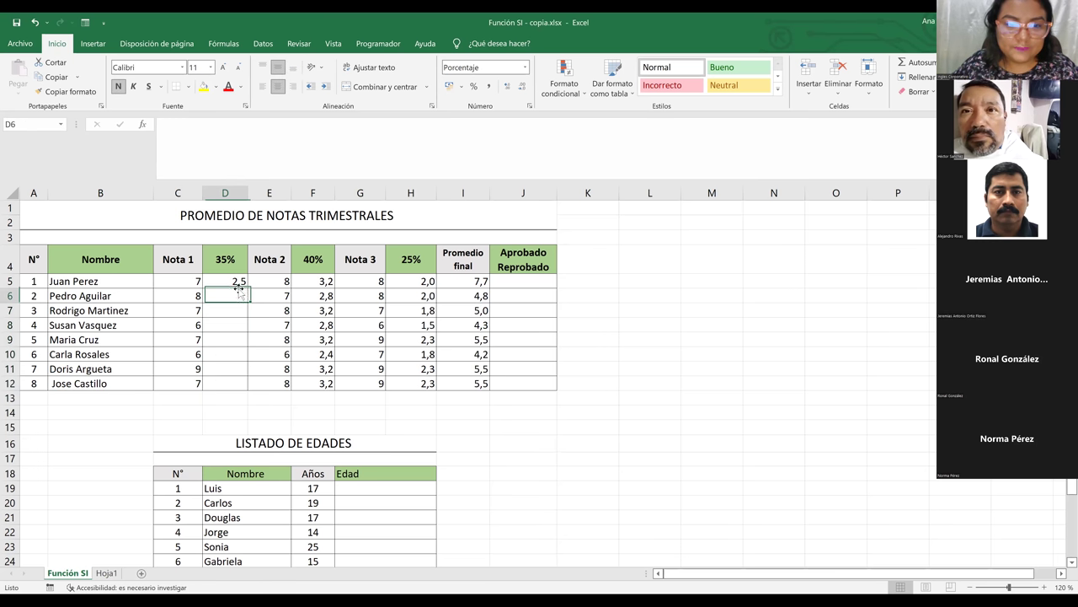
pyautogui.doubleClick(236, 281)
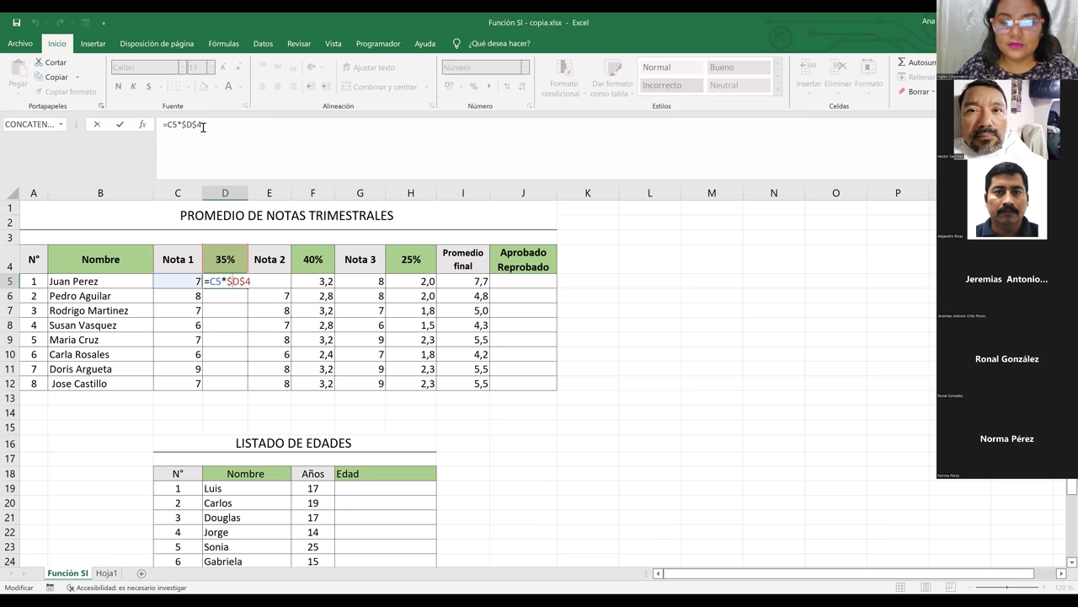
pyautogui.press('Return')
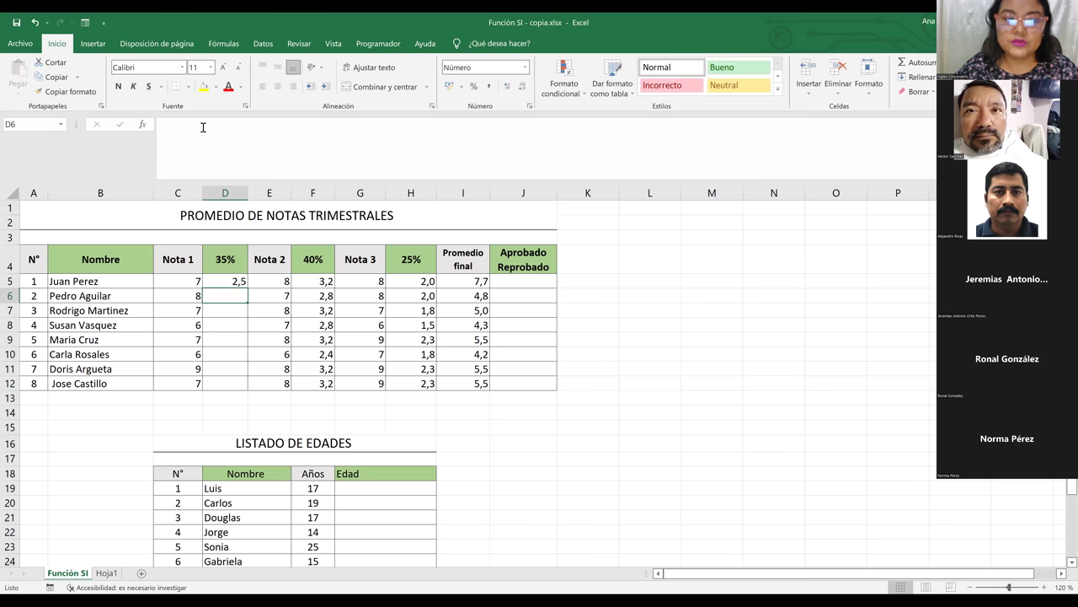
# Fill D5 down to D12, verify D12 still uses $D$4, and select D4
pyautogui.click(239, 282)
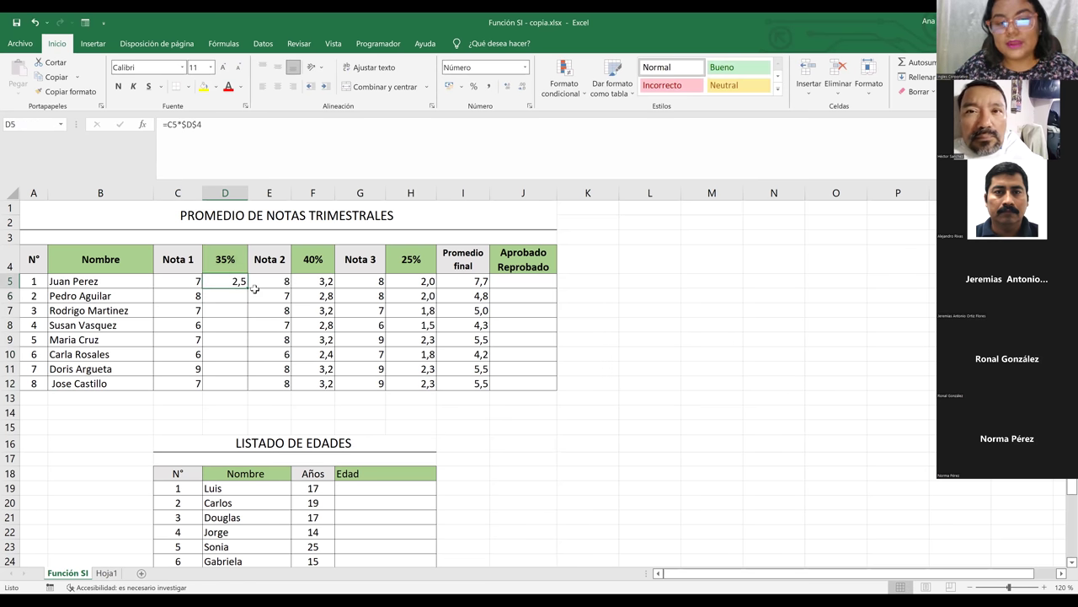
pyautogui.moveTo(250, 287); pyautogui.dragTo(248, 389)
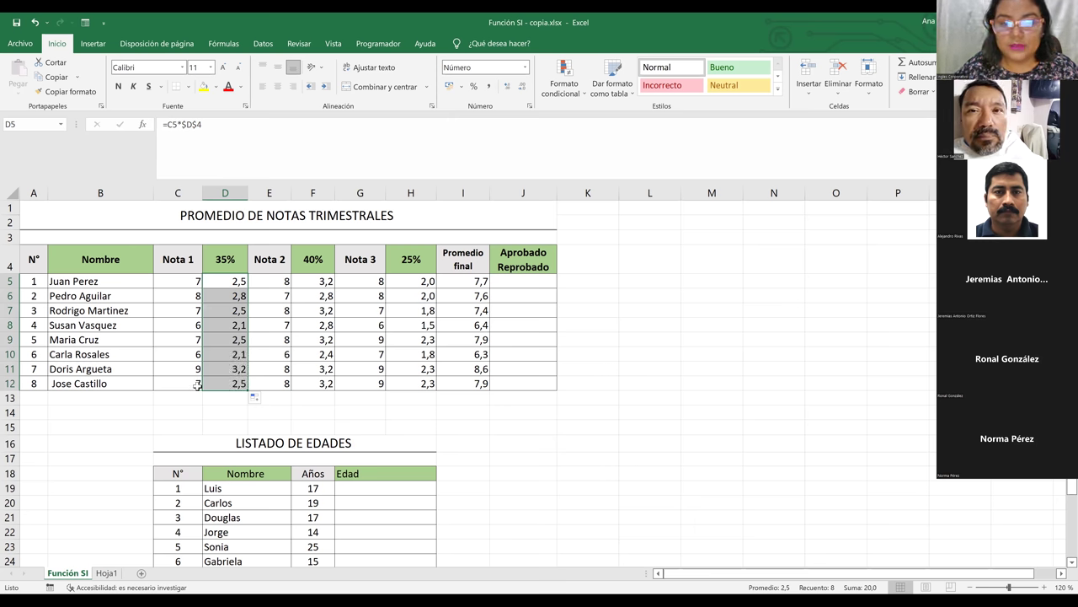
pyautogui.click(205, 386)
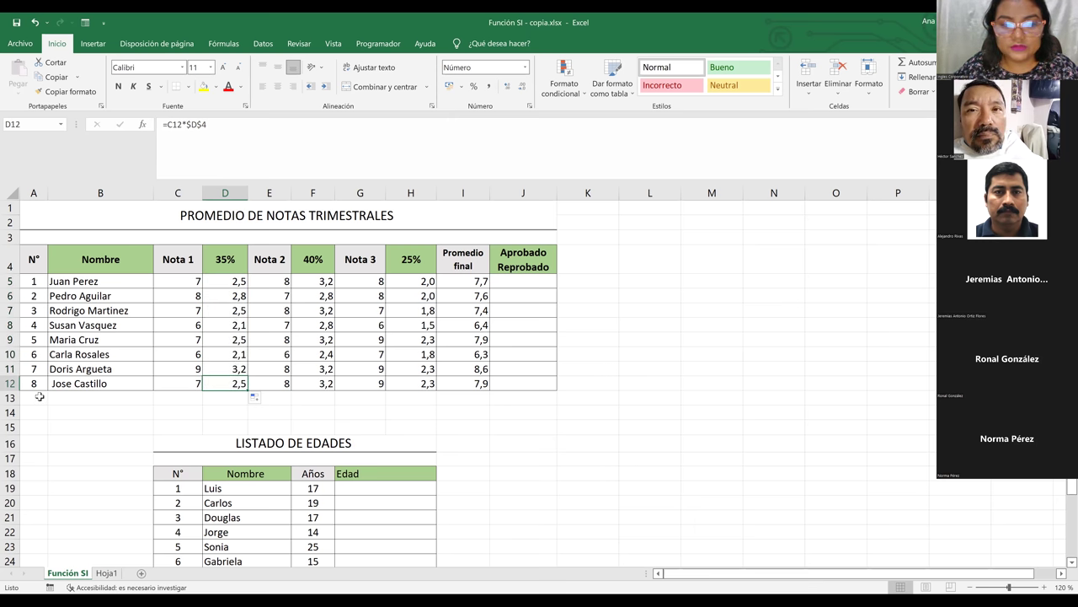
pyautogui.doubleClick(228, 384)
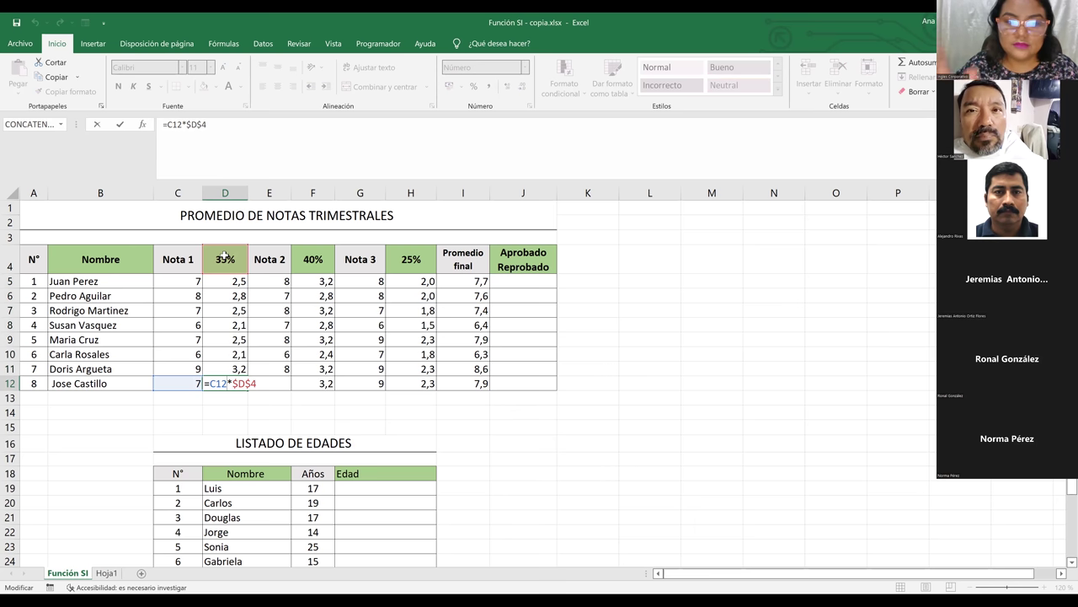
pyautogui.press('Return')
pyautogui.click(222, 262)
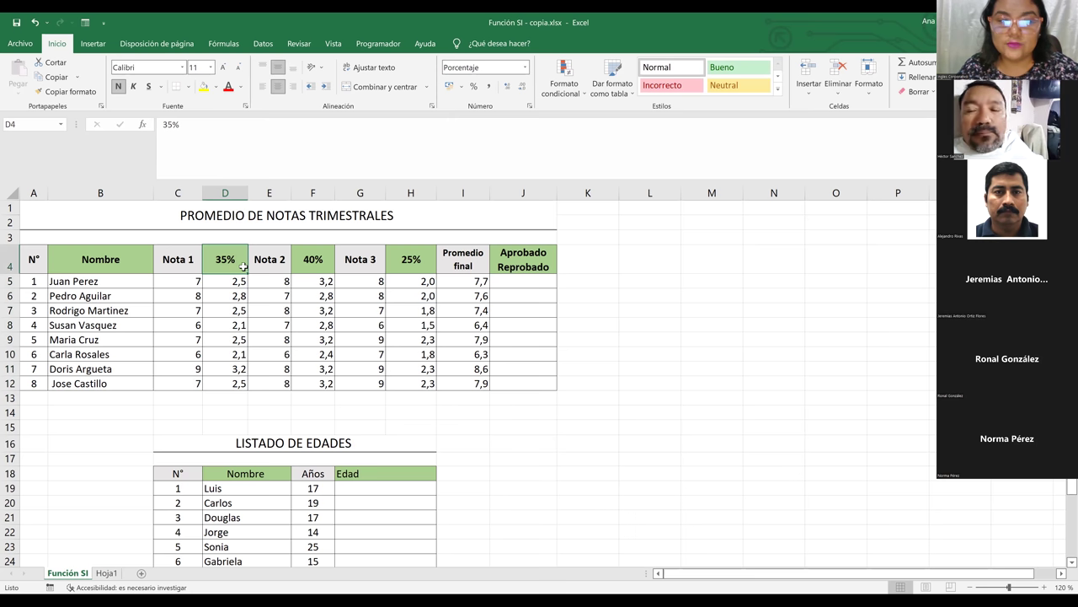
pyautogui.write('50')
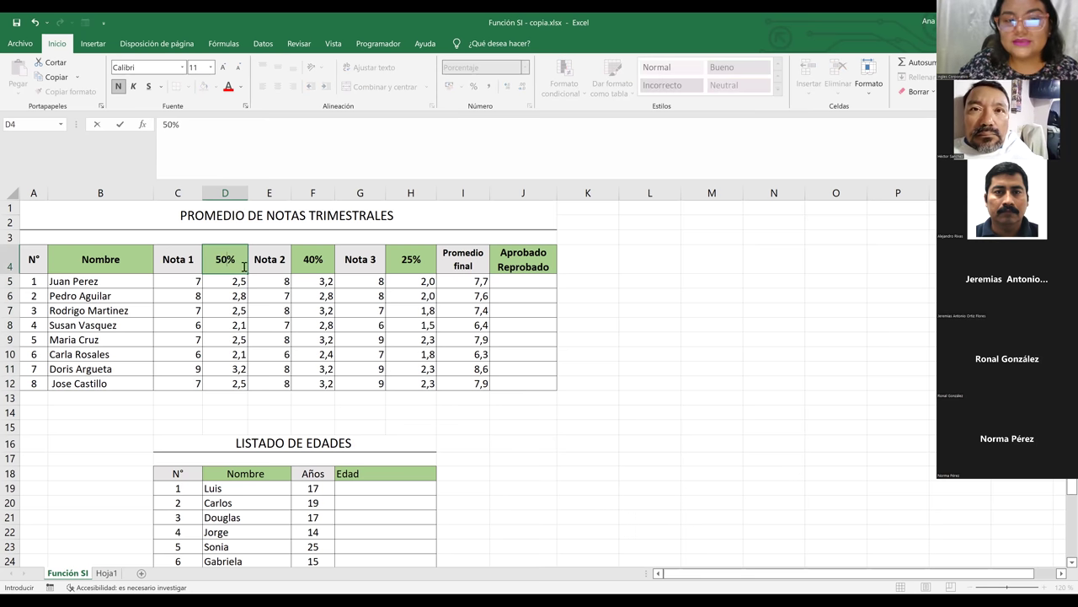
pyautogui.hotkey('ctrl', 'Return')
pyautogui.press('Down')
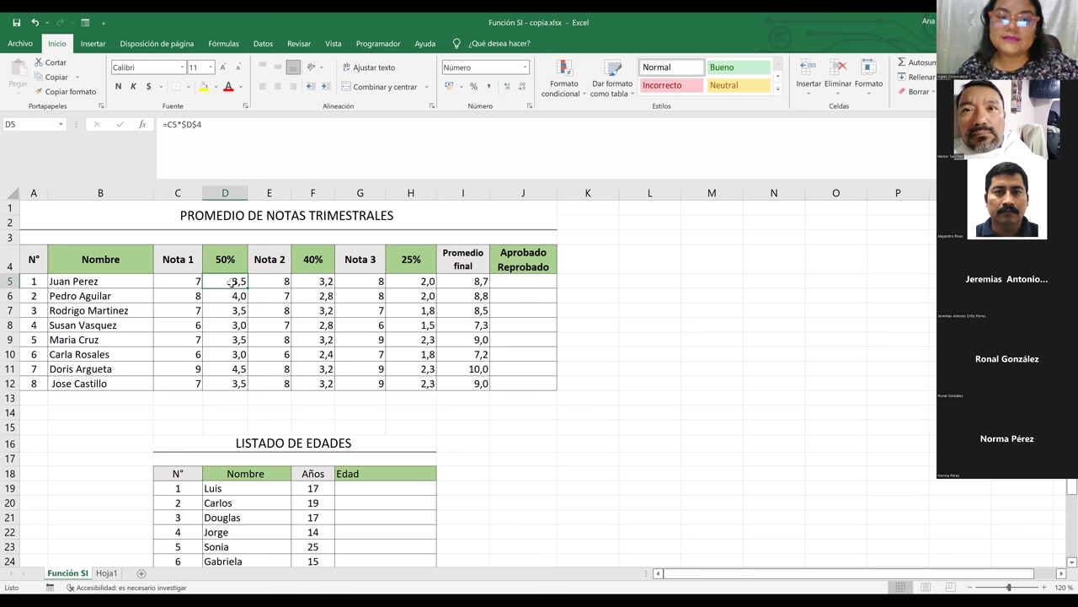
pyautogui.hotkey('ctrl', 'z')
pyautogui.click(233, 284)
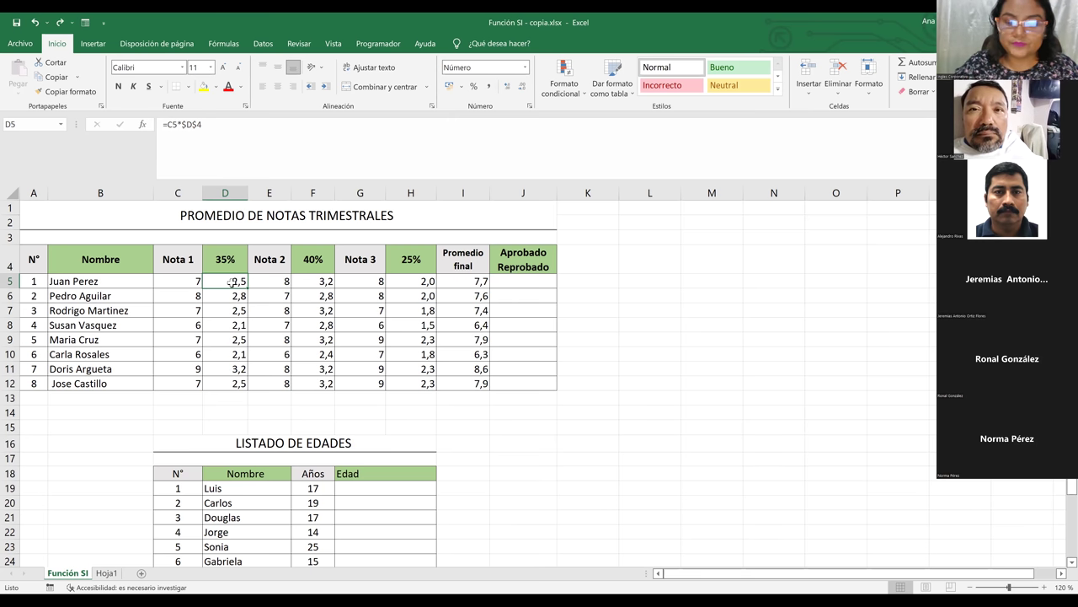
# Inspect the 40% formula in F5 and the formulas in the rows below it in column F
pyautogui.click(184, 281)
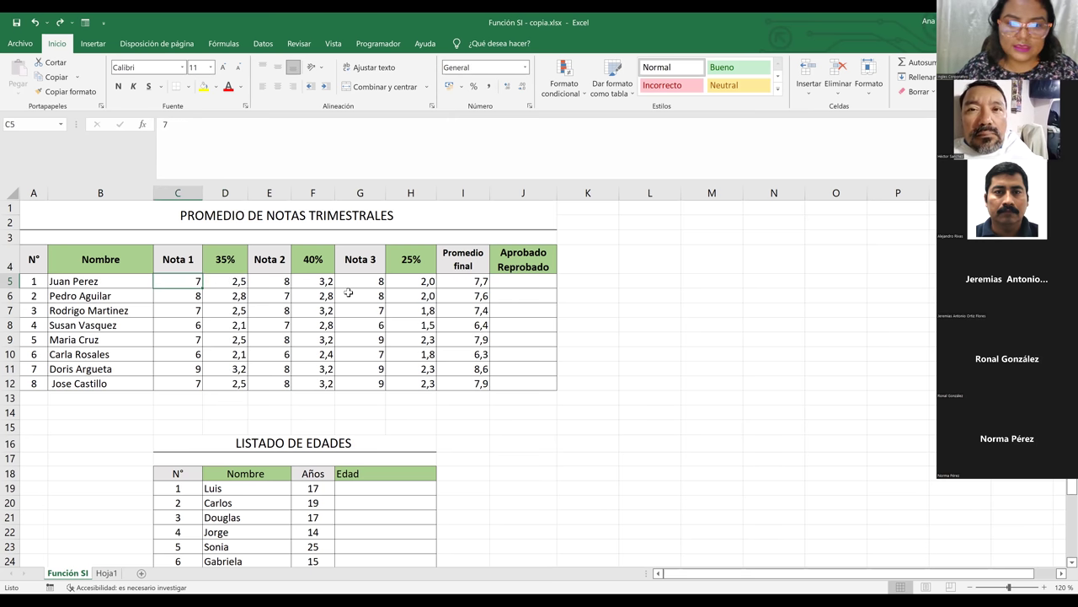
pyautogui.click(303, 283)
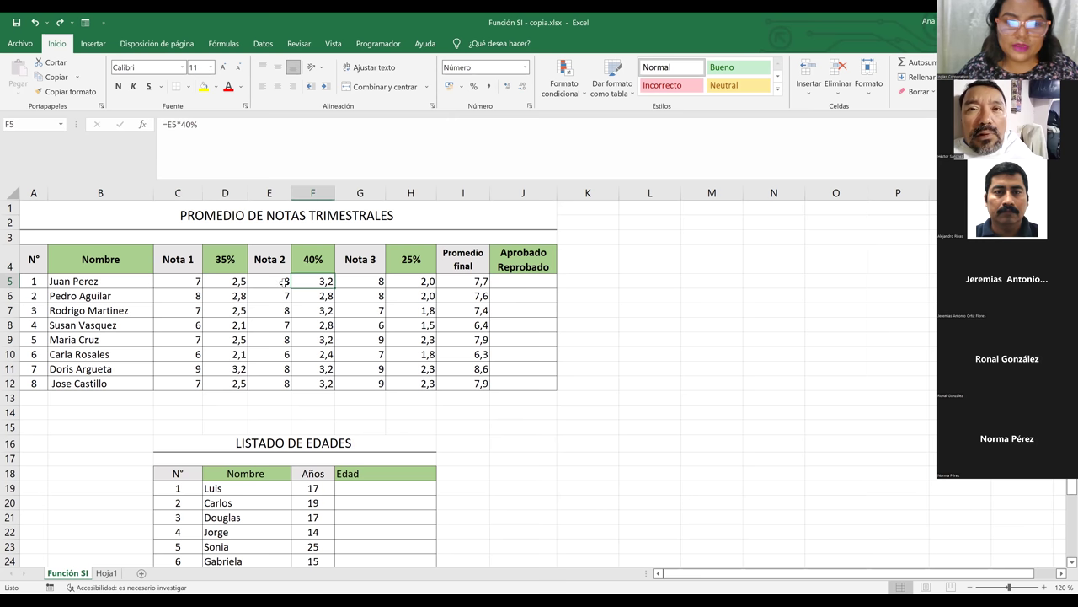
pyautogui.click(320, 192)
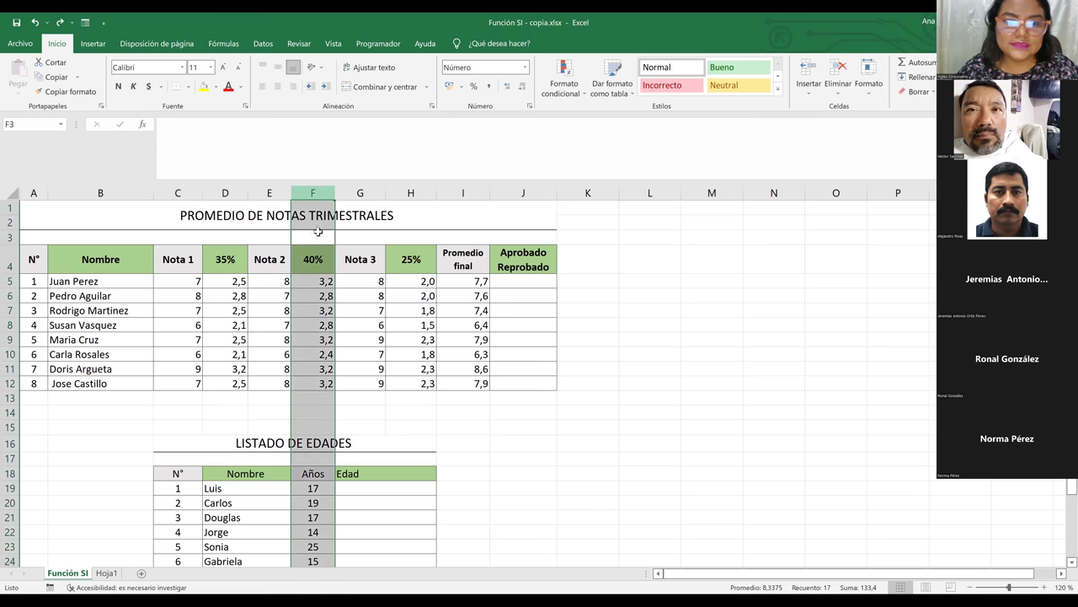
pyautogui.click(318, 286)
pyautogui.hotkey('ctrl', 'shift', 'Down')
pyautogui.hotkey('ctrl', 'shift', 'Up')
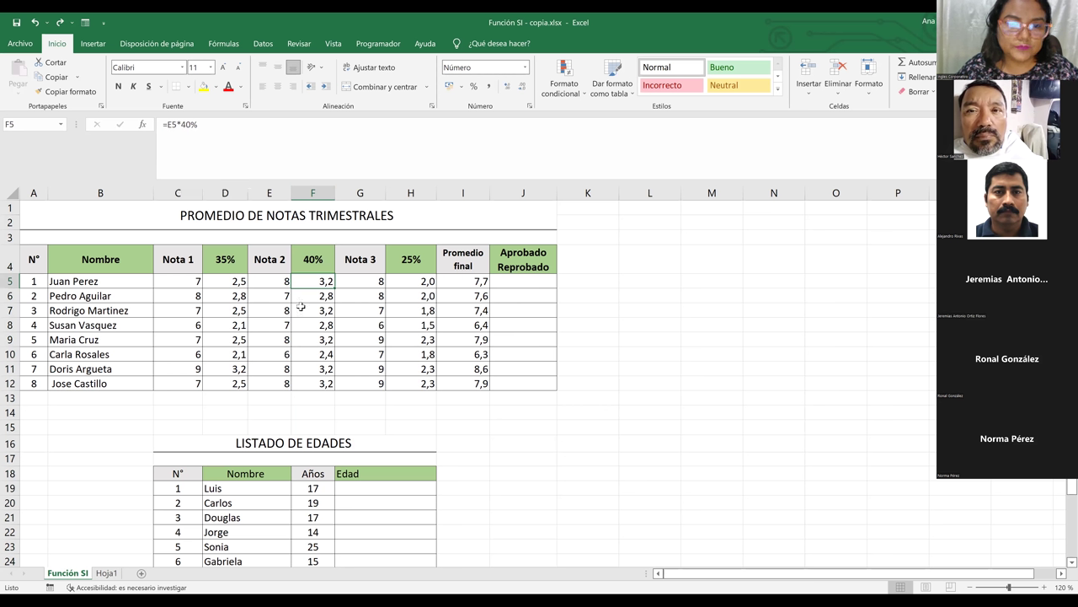
pyautogui.press('Down')
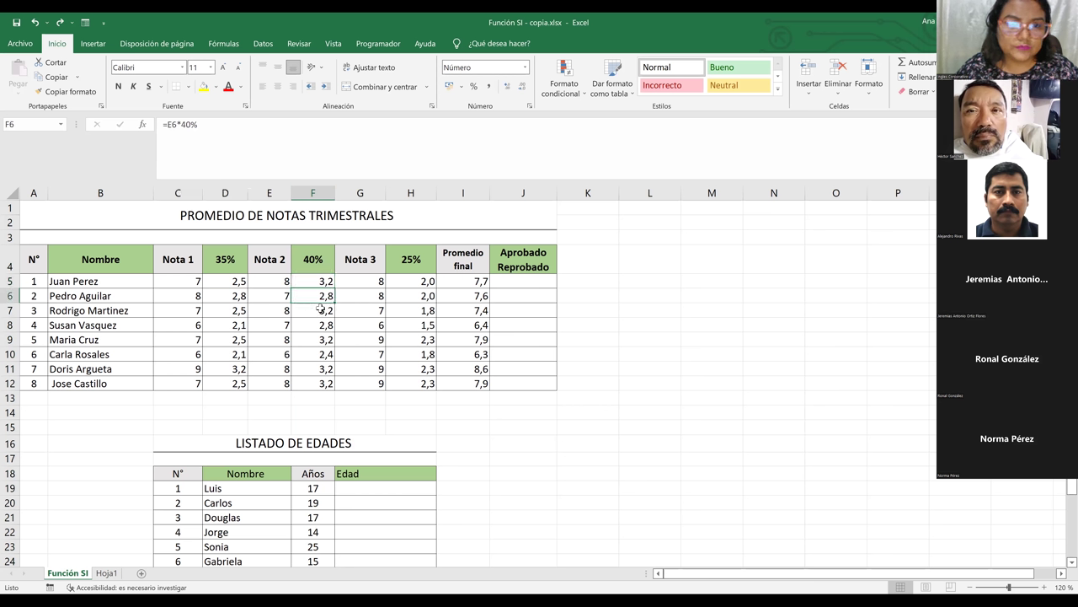
pyautogui.click(319, 309)
pyautogui.click(315, 281)
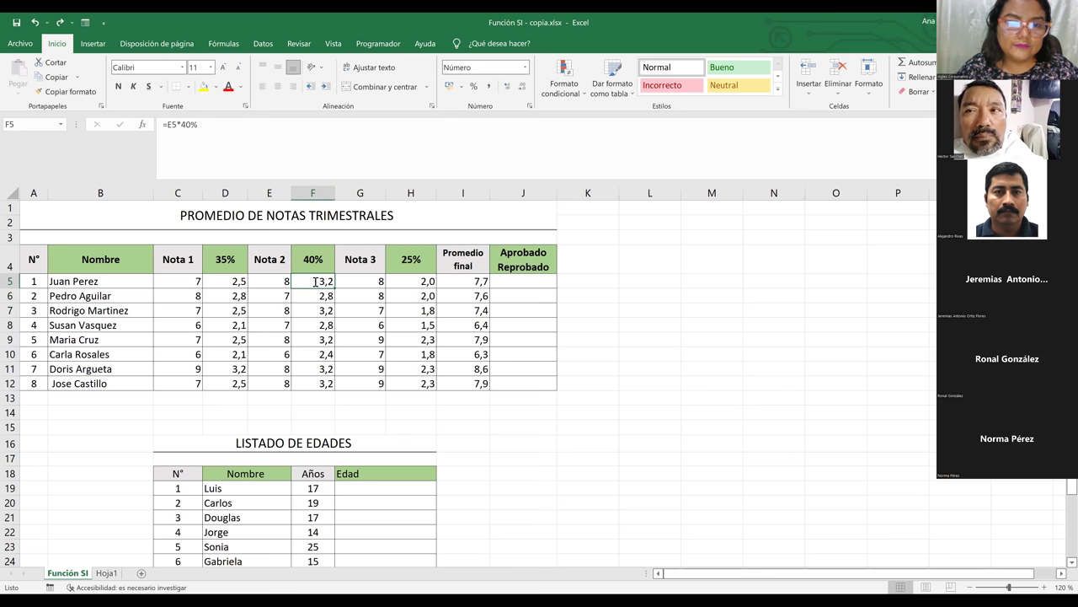
pyautogui.doubleClick(315, 281)
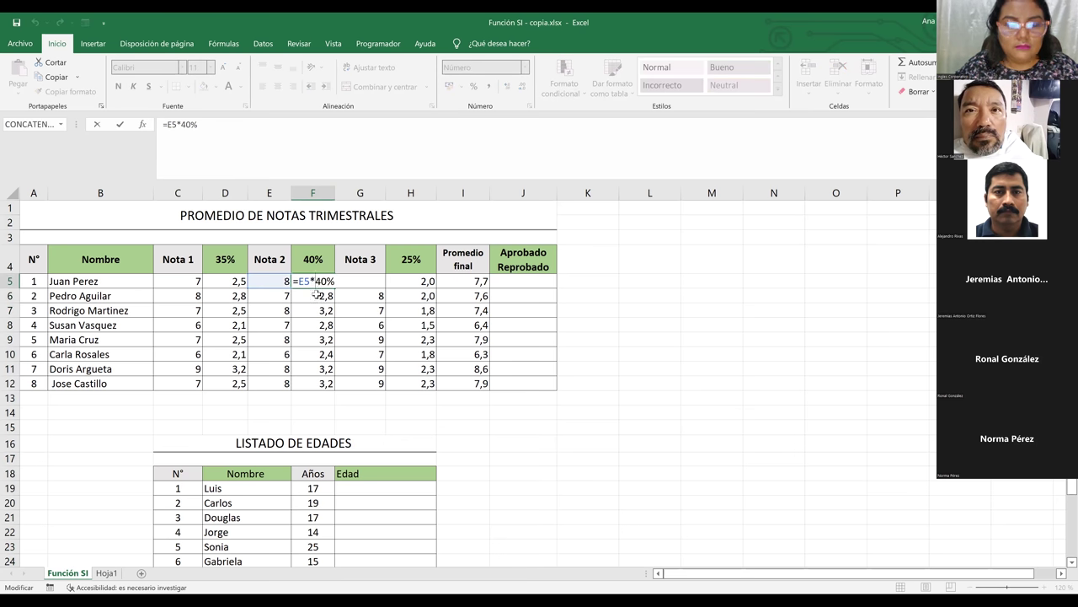
pyautogui.press('Escape')
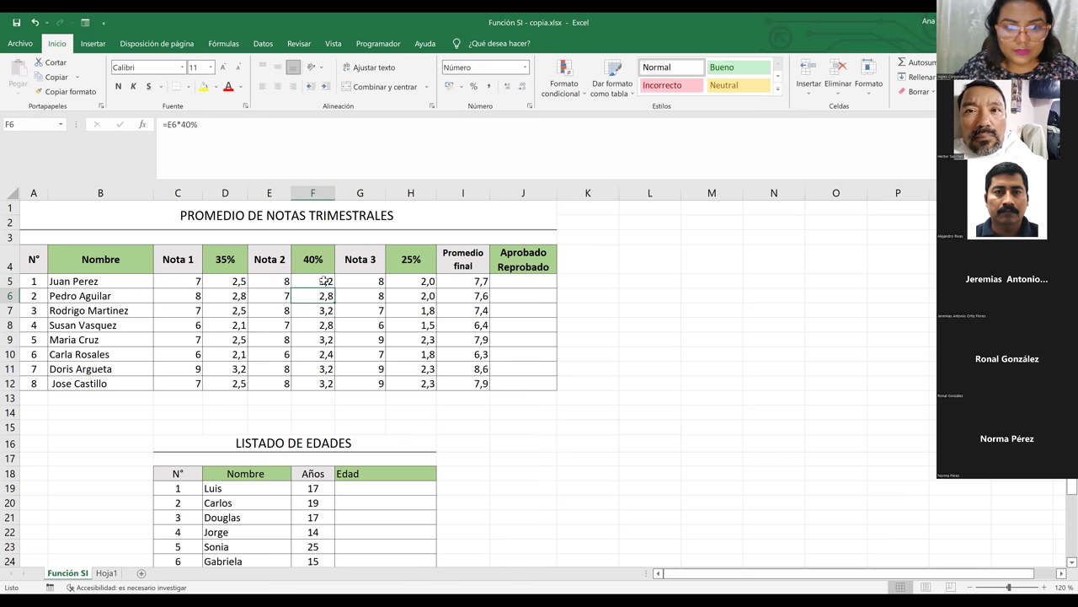
# Copy F5's 40% formula down to F12 and check the references in F12
pyautogui.moveTo(335, 287); pyautogui.dragTo(325, 393)
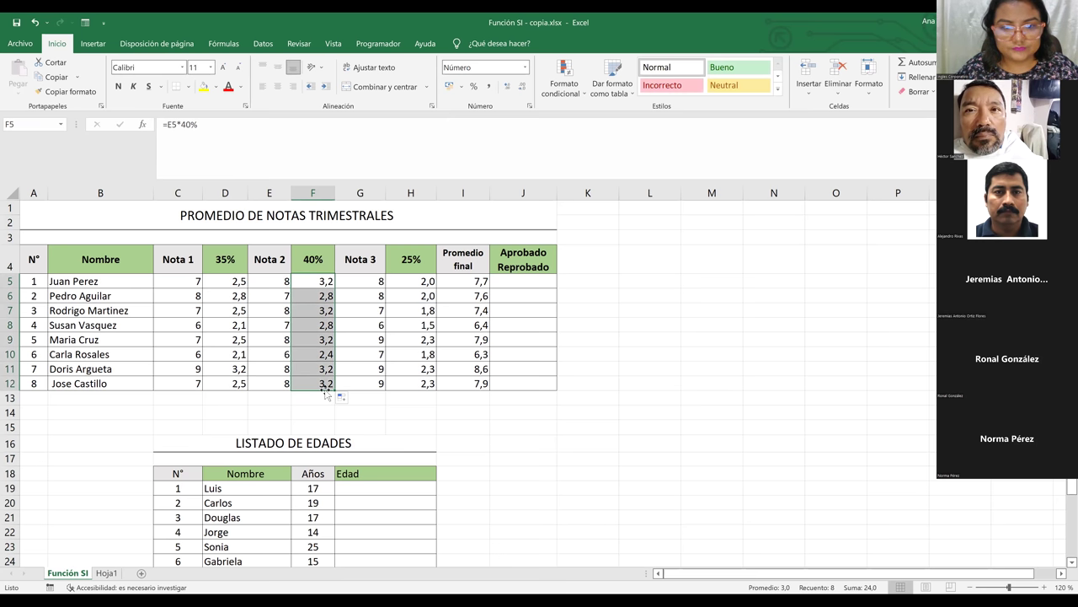
pyautogui.click(323, 382)
pyautogui.doubleClick(323, 382)
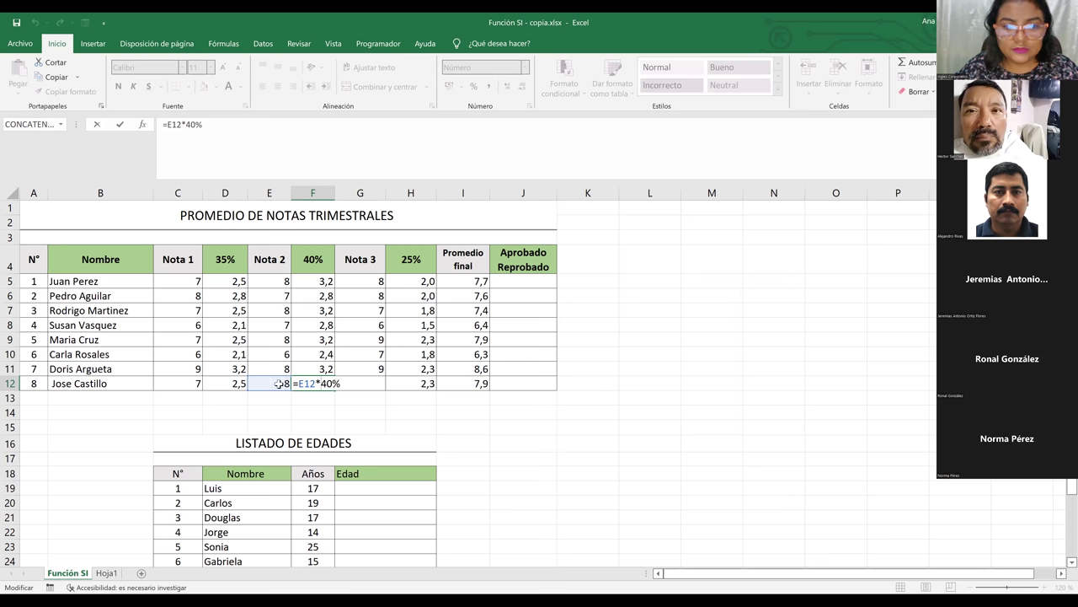
pyautogui.press('Return')
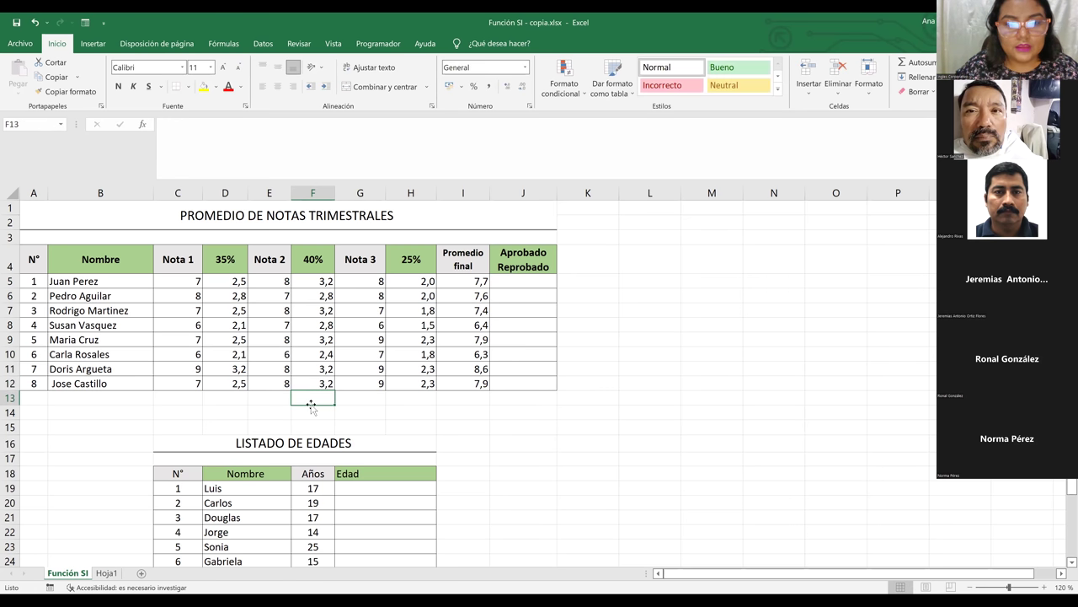
# Clear the 40% result in F5 so the first student's Promedio final drops to 4,5
pyautogui.click(319, 280)
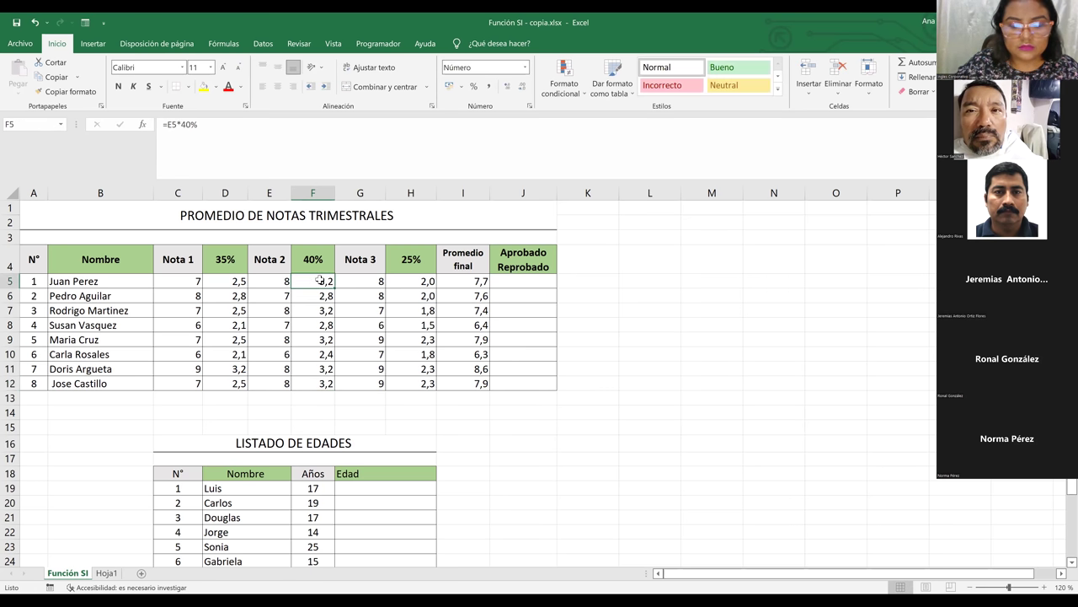
pyautogui.press('Down')
pyautogui.press('Up')
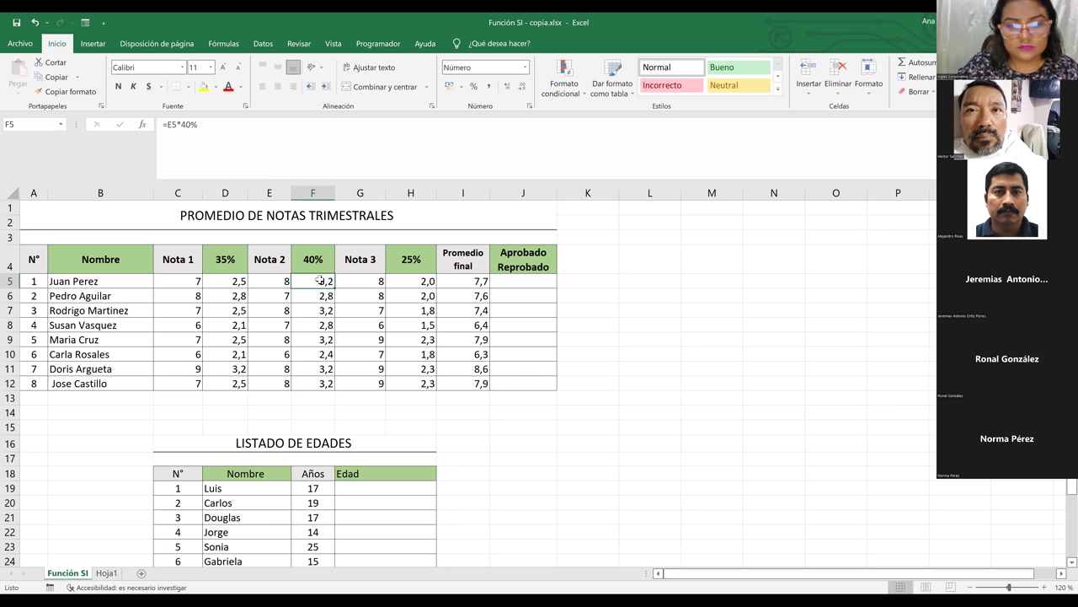
pyautogui.press('Delete')
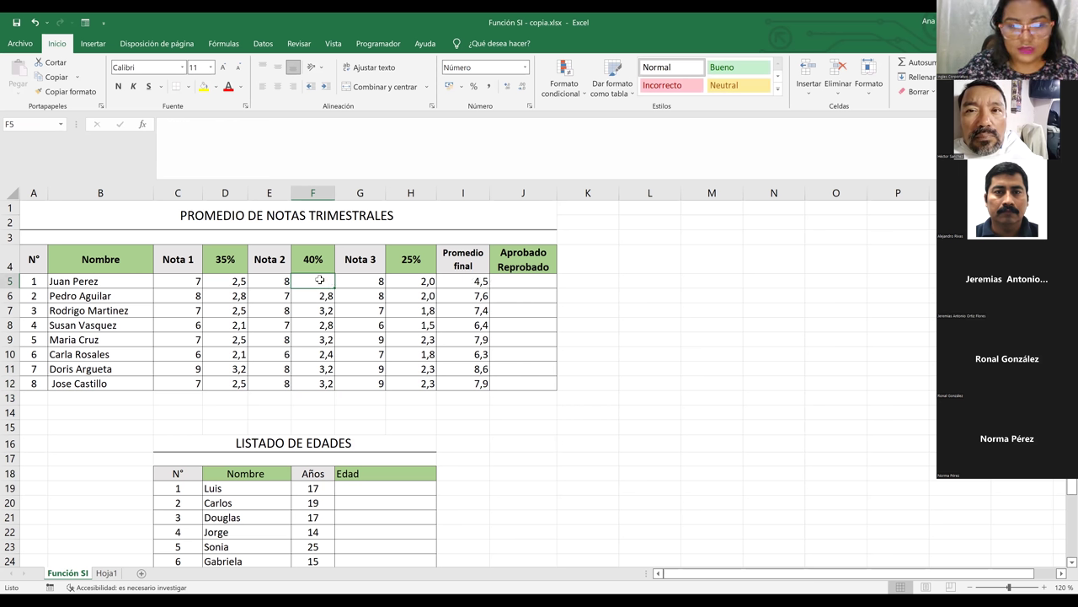
# Enter =E5*F4 in F5, fill it down to F12, and inspect F9's shifted reference
pyautogui.write('¡')
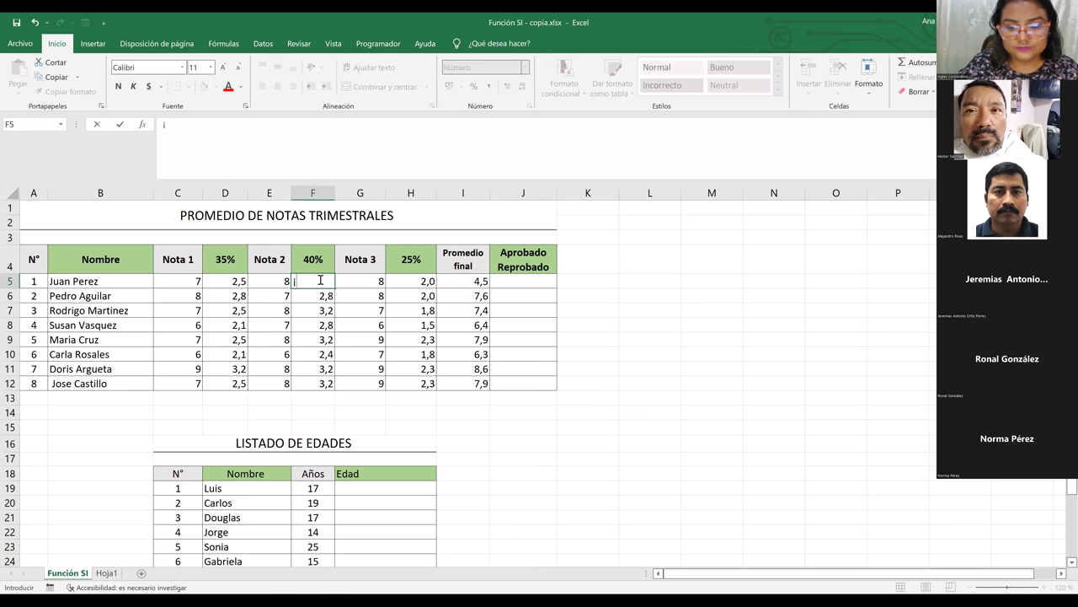
pyautogui.press('BackSpace')
pyautogui.write('=')
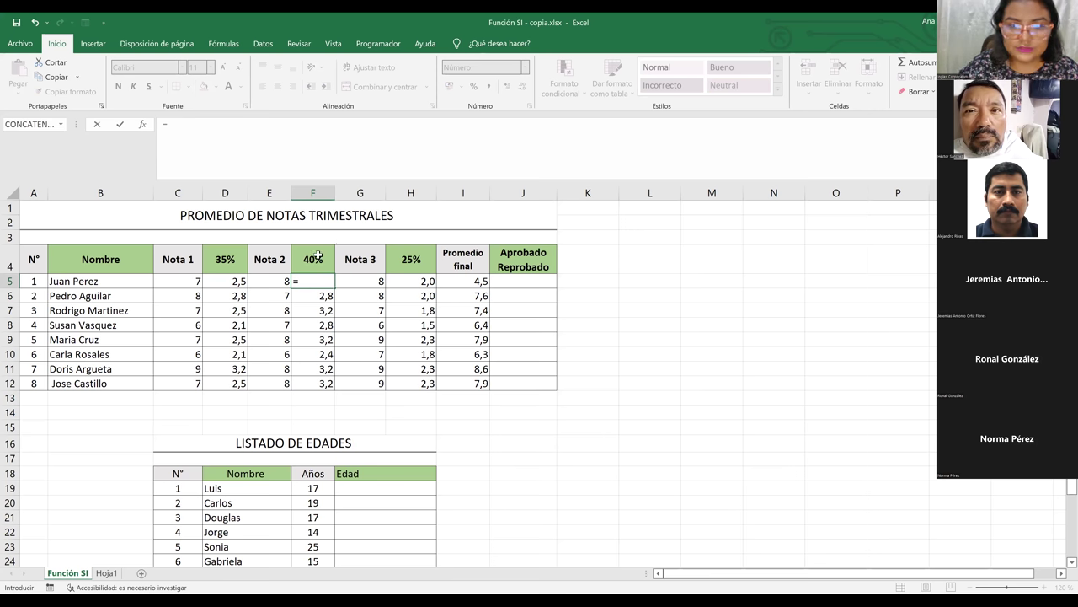
pyautogui.write('E5*')
pyautogui.click(318, 257)
pyautogui.hotkey('ctrl', 'Return')
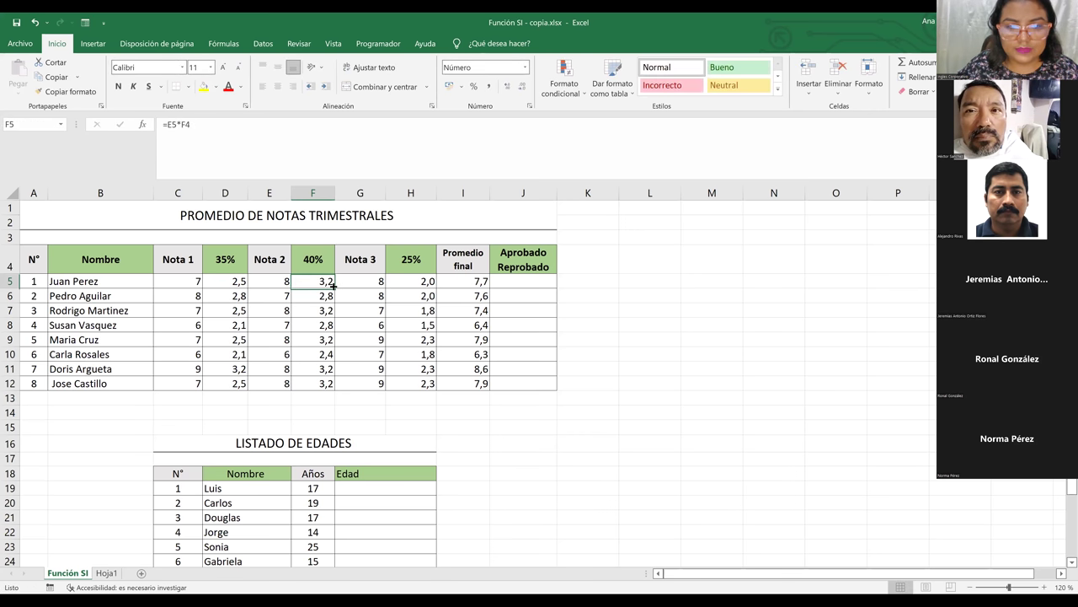
pyautogui.moveTo(335, 288); pyautogui.dragTo(327, 384)
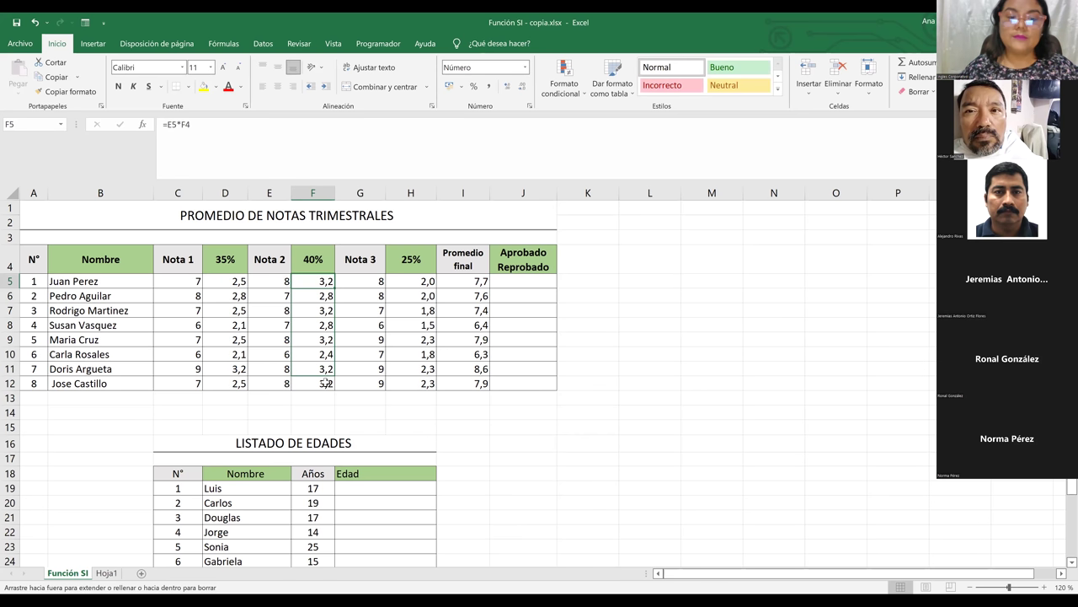
pyautogui.click(310, 337)
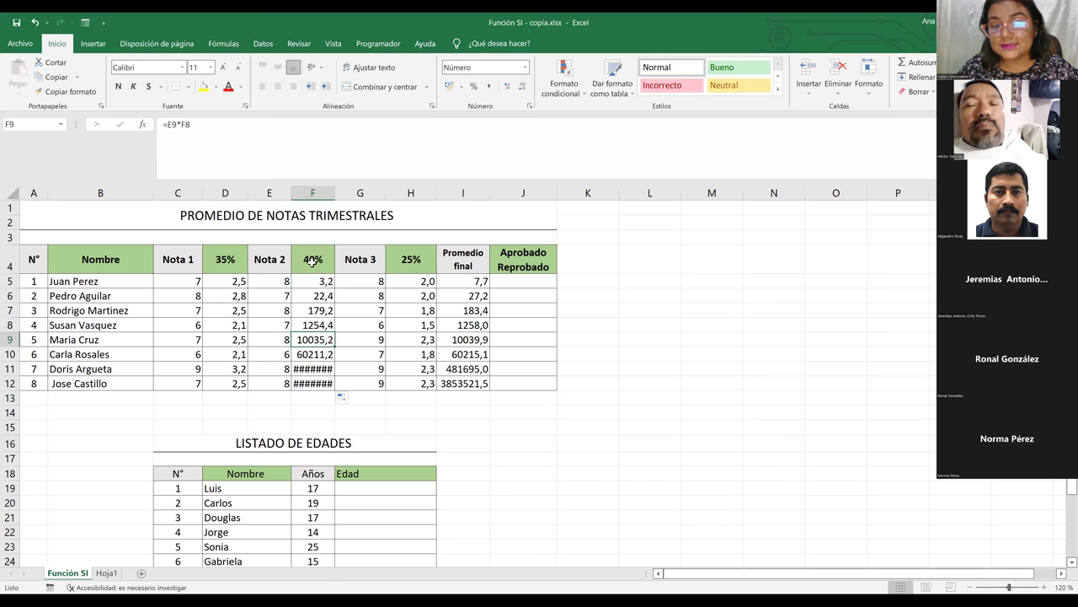
pyautogui.click(312, 262)
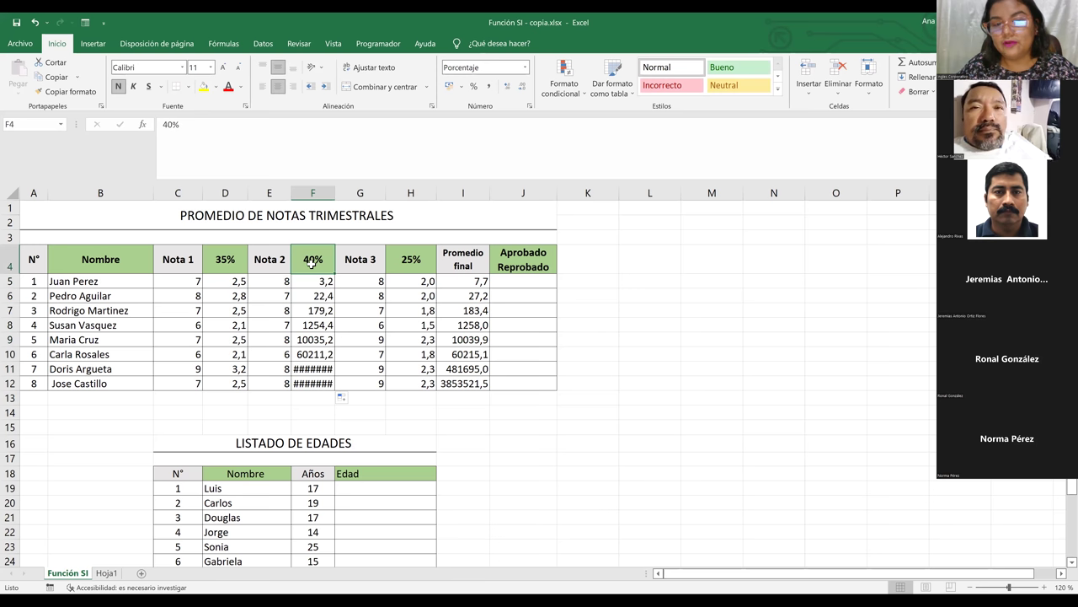
pyautogui.doubleClick(312, 263)
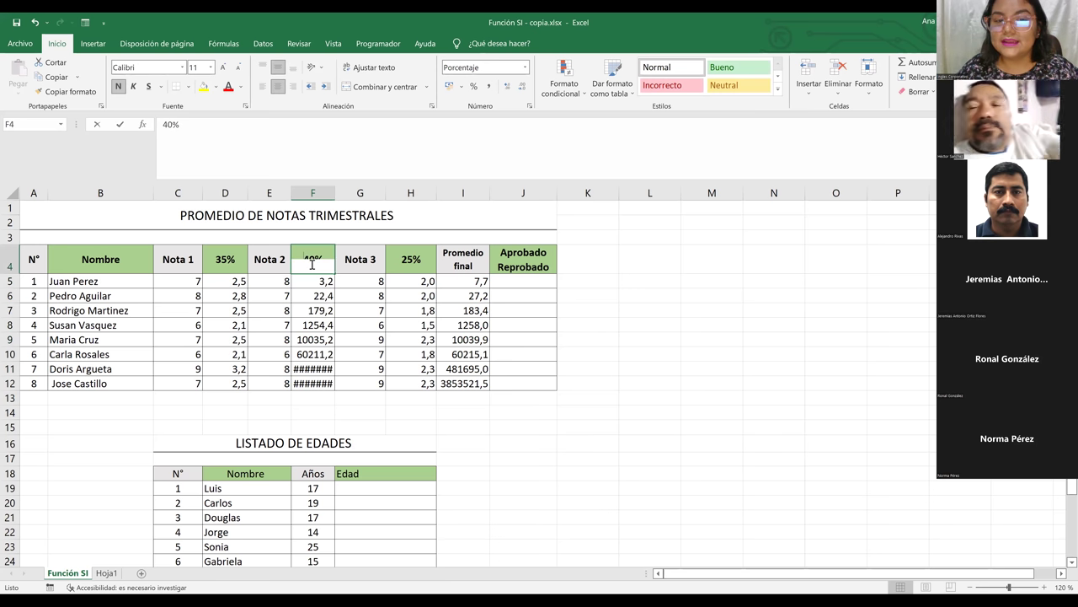
pyautogui.click(315, 284)
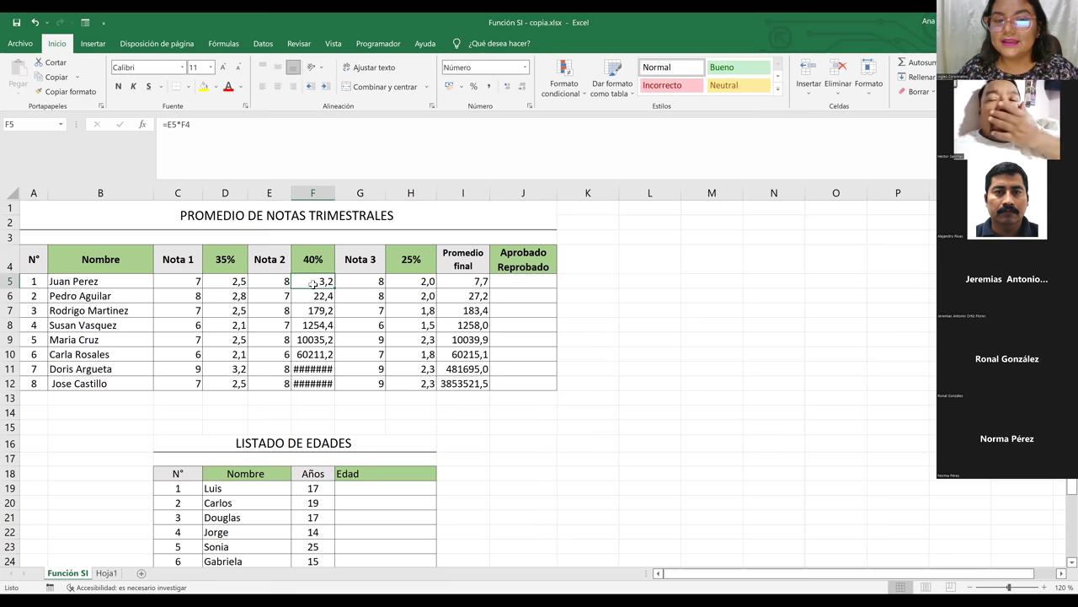
pyautogui.doubleClick(322, 282)
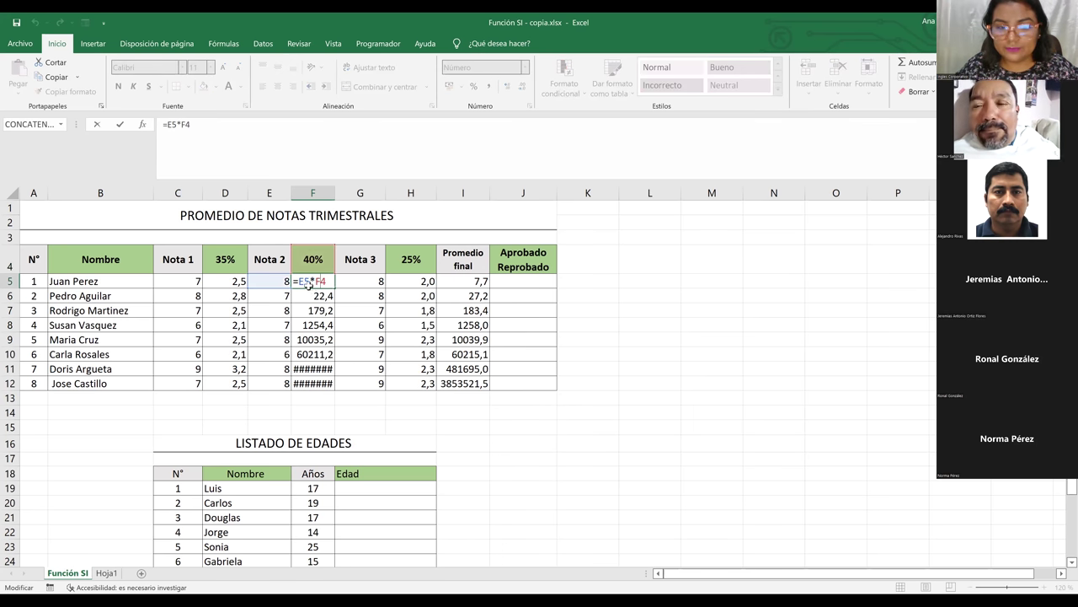
pyautogui.click(323, 297)
pyautogui.doubleClick(322, 296)
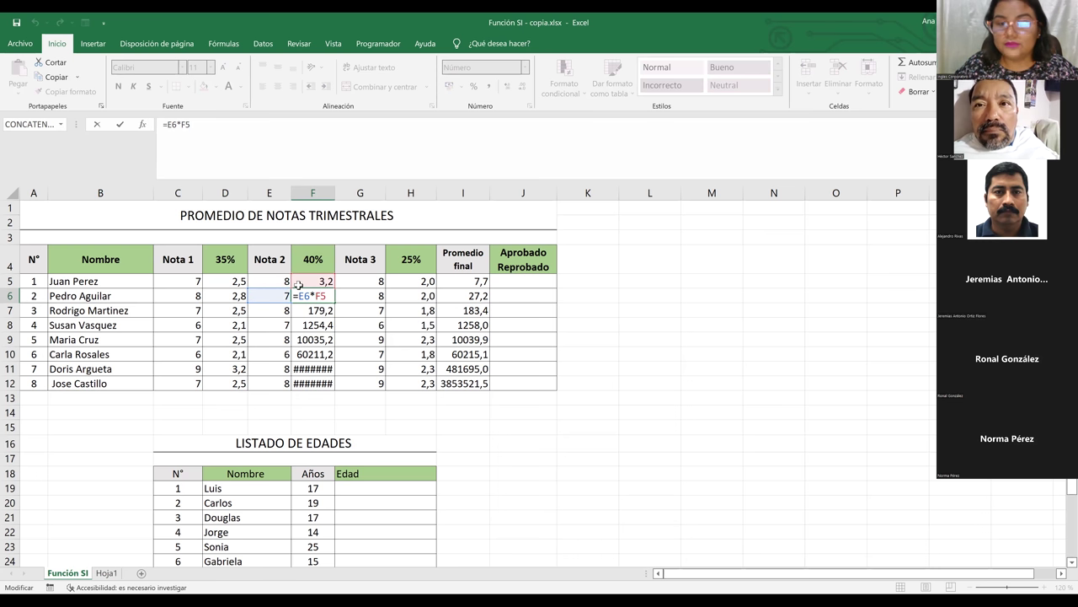
pyautogui.press('Return')
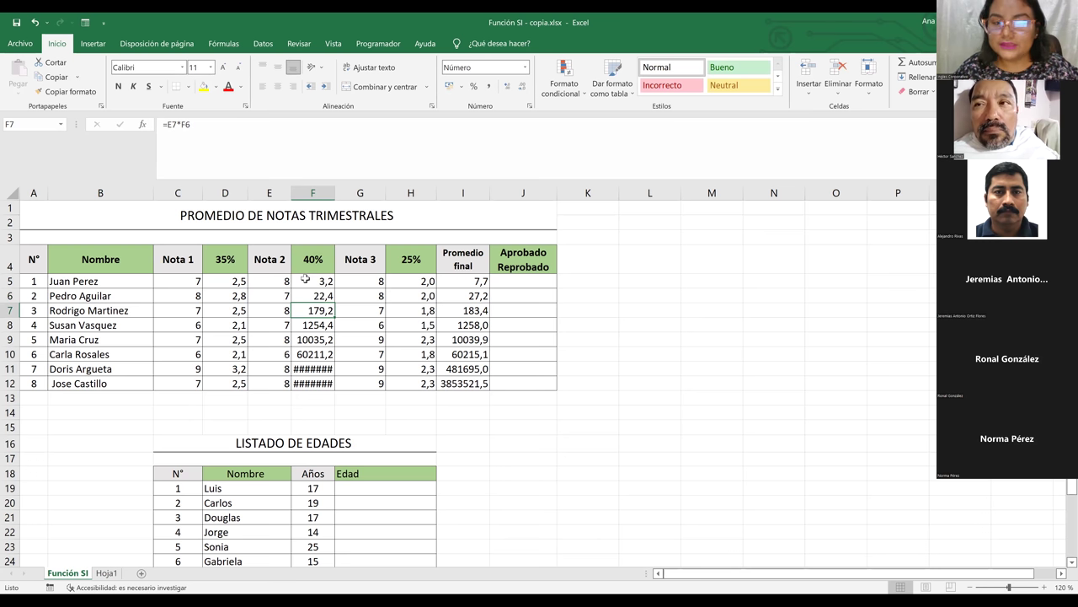
pyautogui.click(310, 282)
pyautogui.doubleClick(310, 282)
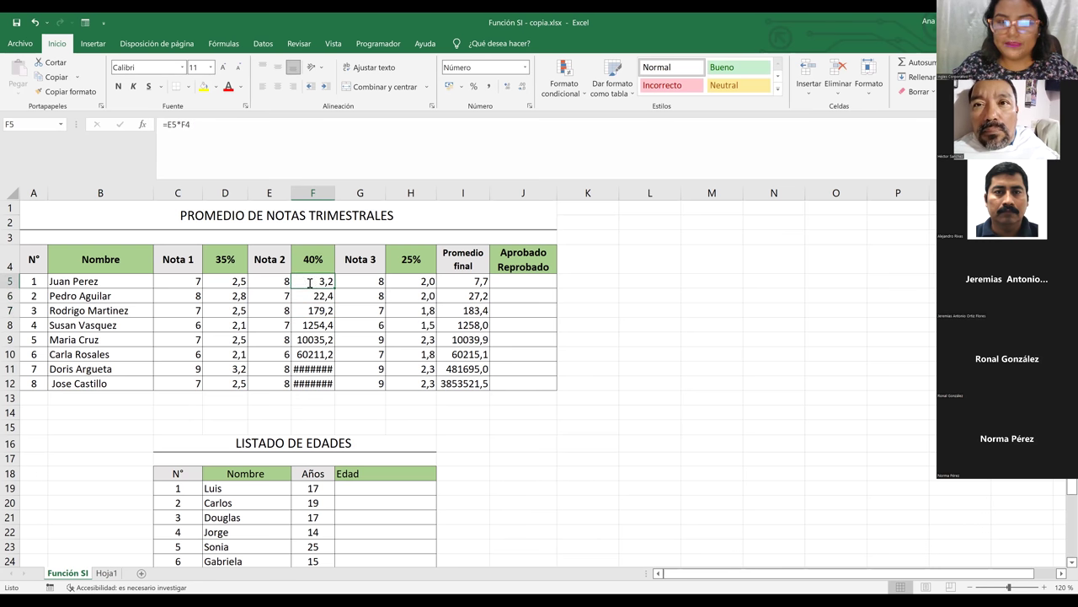
# Rewrite F5 as =E5*$F$4 with an absolute F4 and fill it down to F12
pyautogui.press('BackSpace')
pyautogui.write('¿')
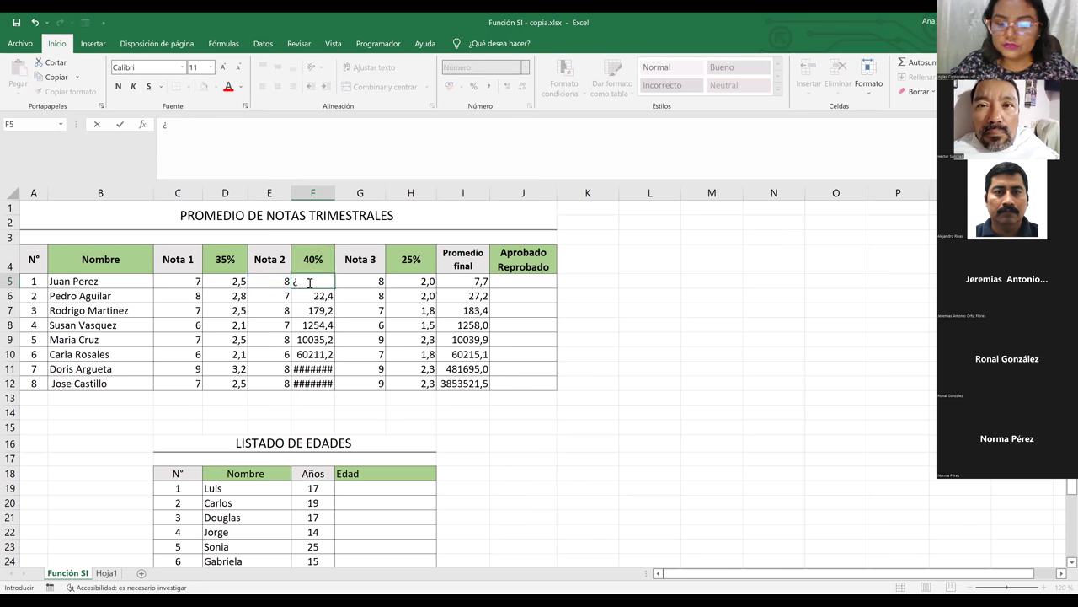
pyautogui.press('BackSpace')
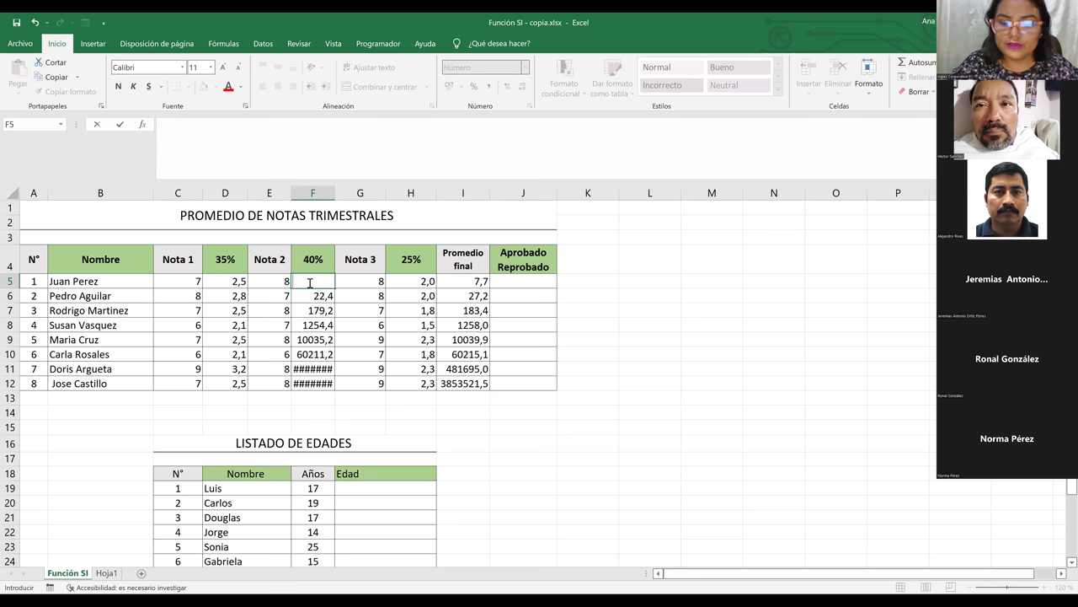
pyautogui.write('=')
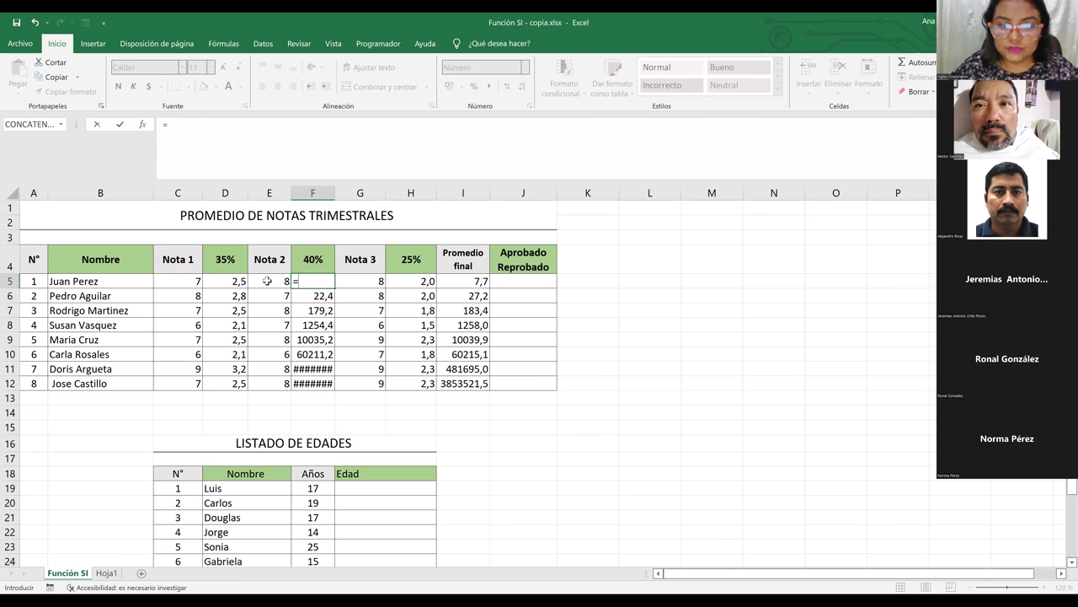
pyautogui.click(266, 281)
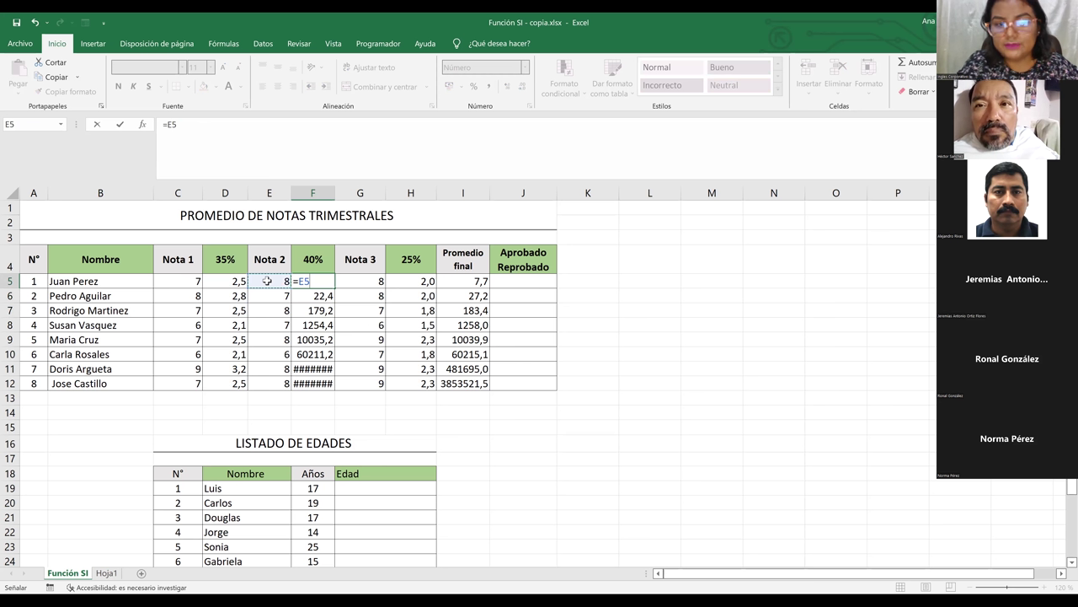
pyautogui.write('*')
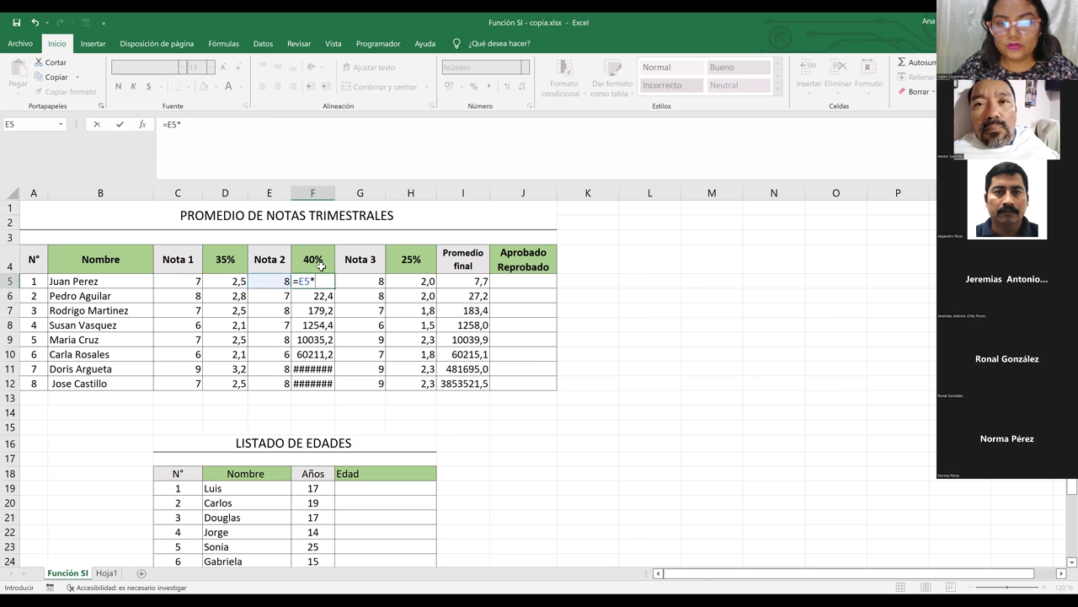
pyautogui.click(314, 259)
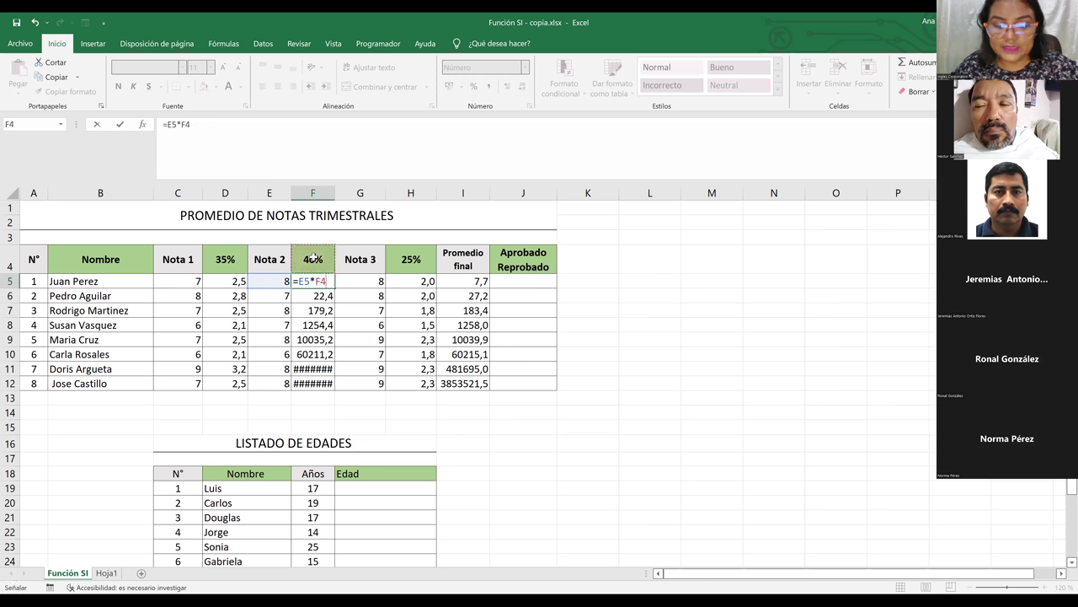
pyautogui.click(314, 280)
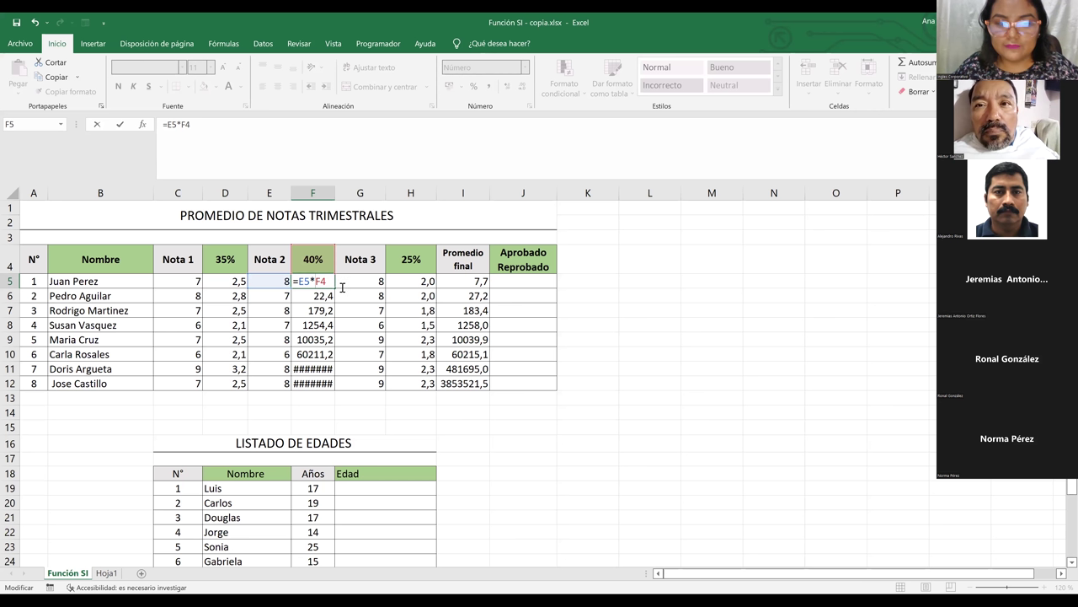
pyautogui.press('F4')
pyautogui.hotkey('ctrl', 'Return')
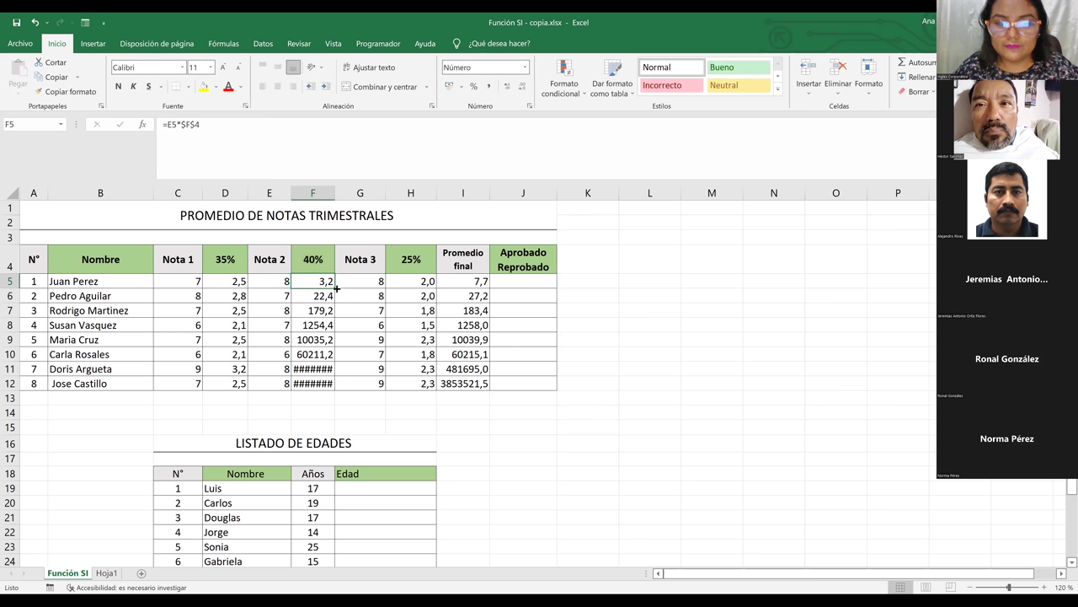
pyautogui.moveTo(336, 287); pyautogui.dragTo(336, 387)
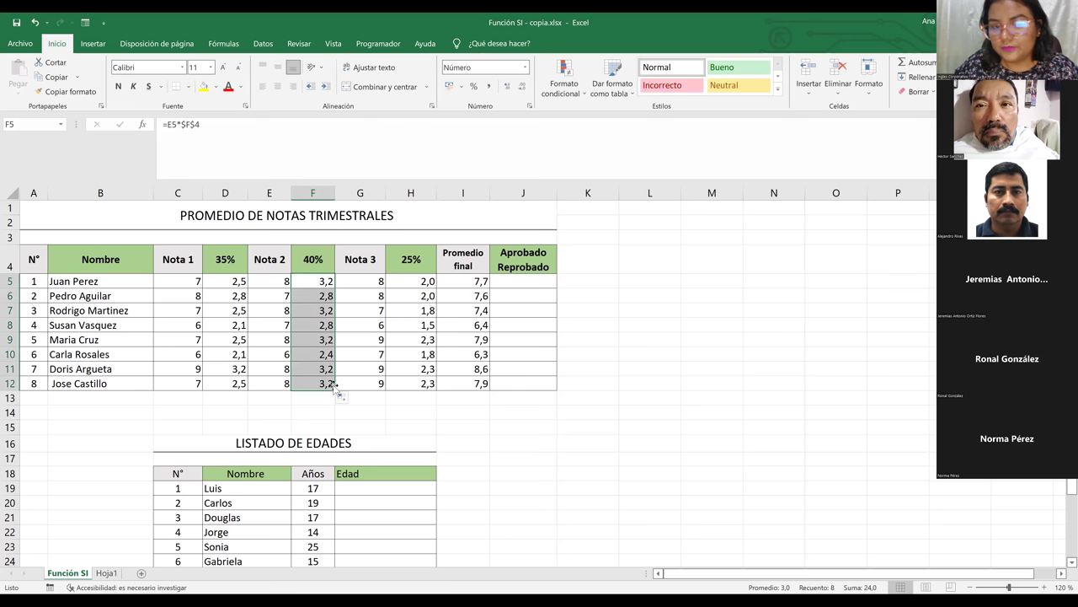
pyautogui.doubleClick(314, 384)
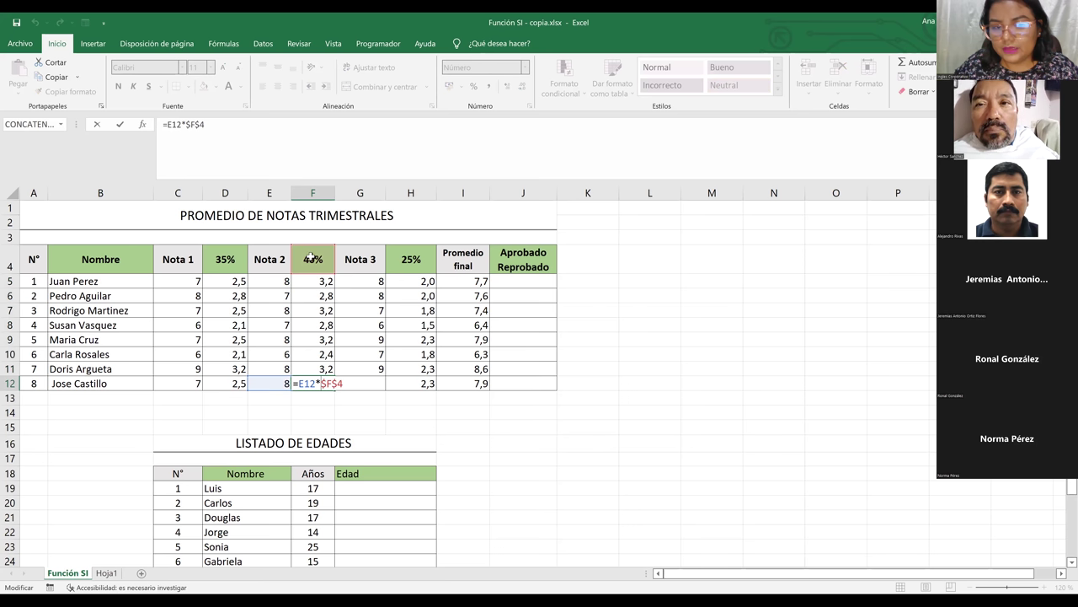
pyautogui.press('Return')
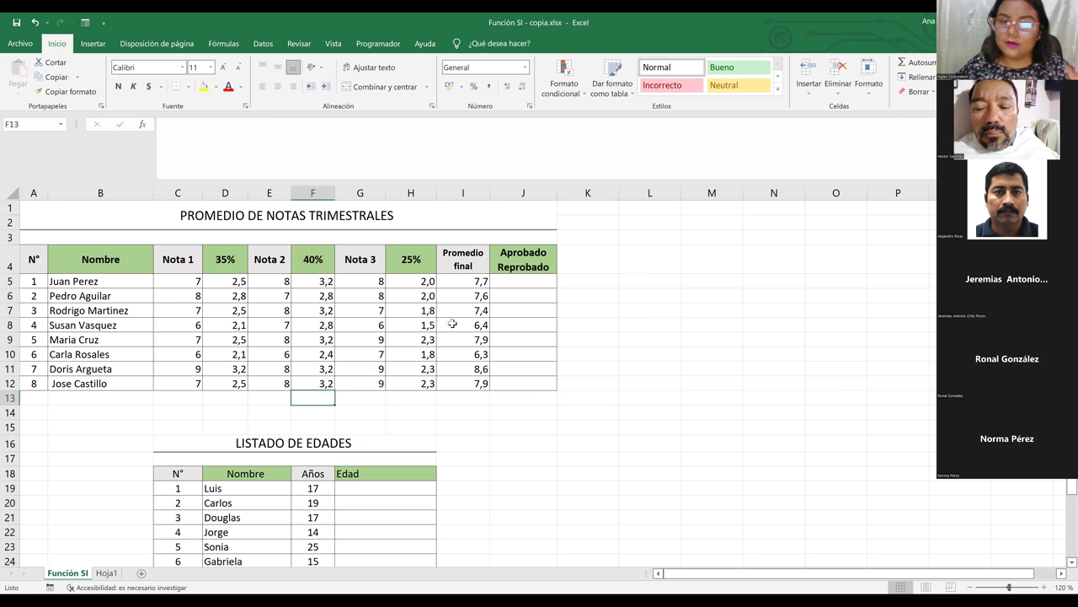
pyautogui.click(510, 321)
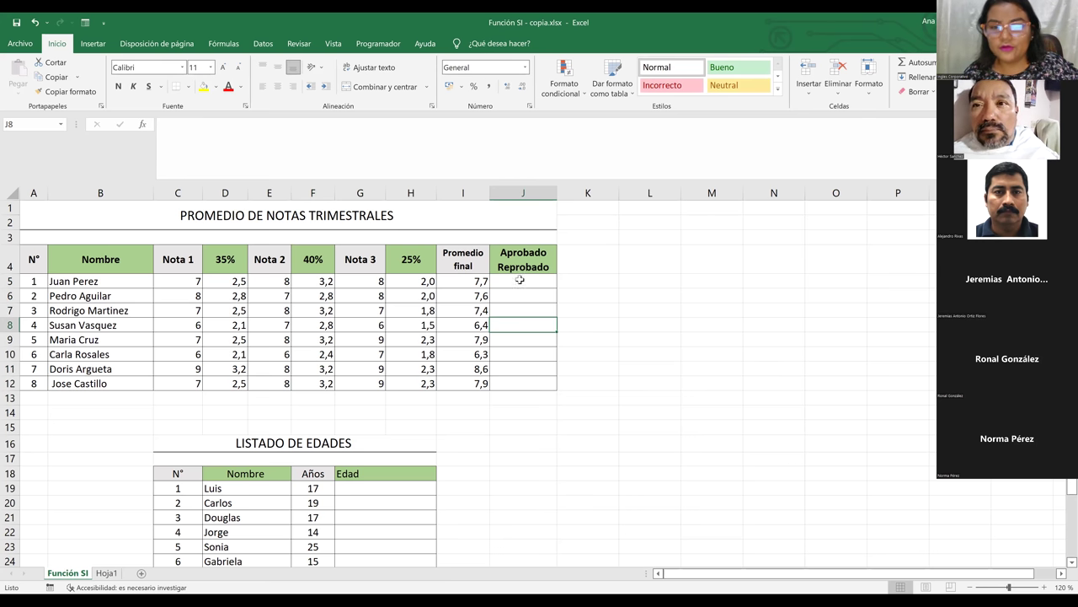
# Select Juan Perez's result cell J5 and begin a formula with =
pyautogui.click(520, 279)
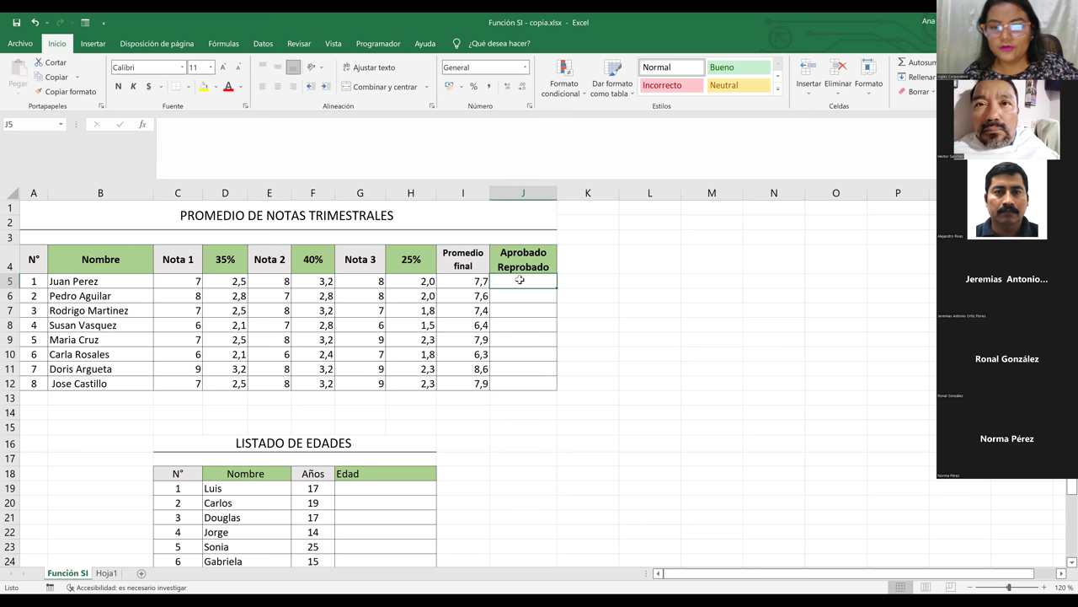
pyautogui.click(524, 193)
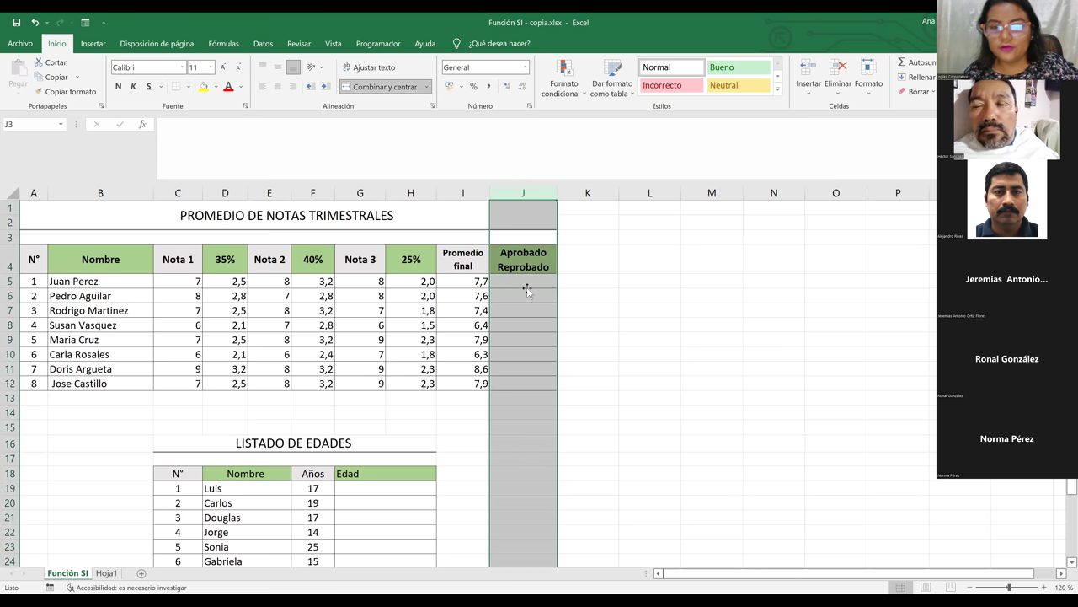
pyautogui.click(528, 284)
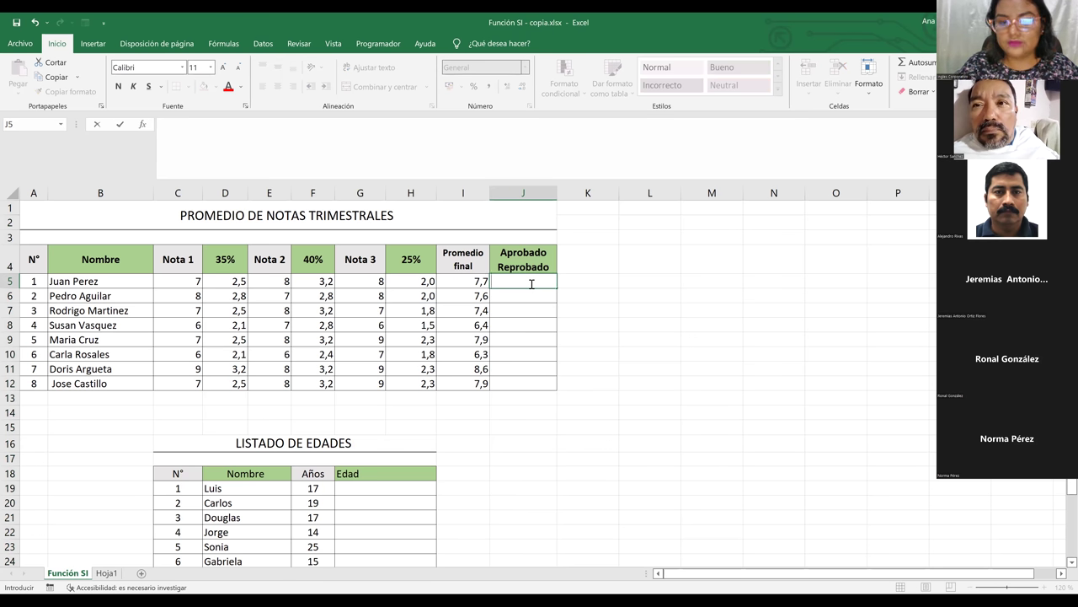
pyautogui.write('=')
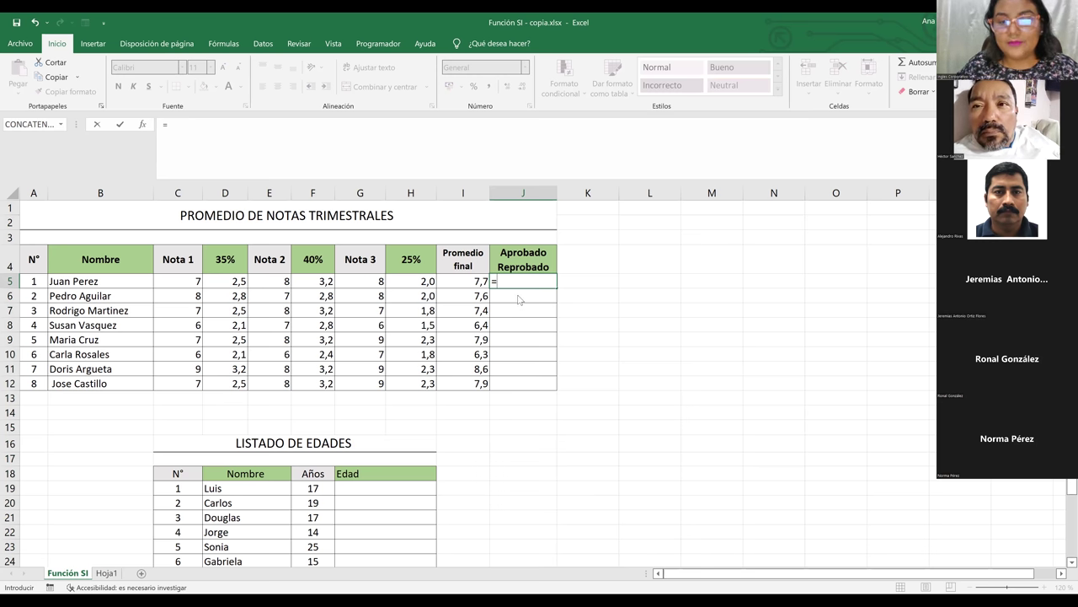
# Enter SI( in J5 with I5 as the condition, removing the stray range reference and colon
pyautogui.write('si')
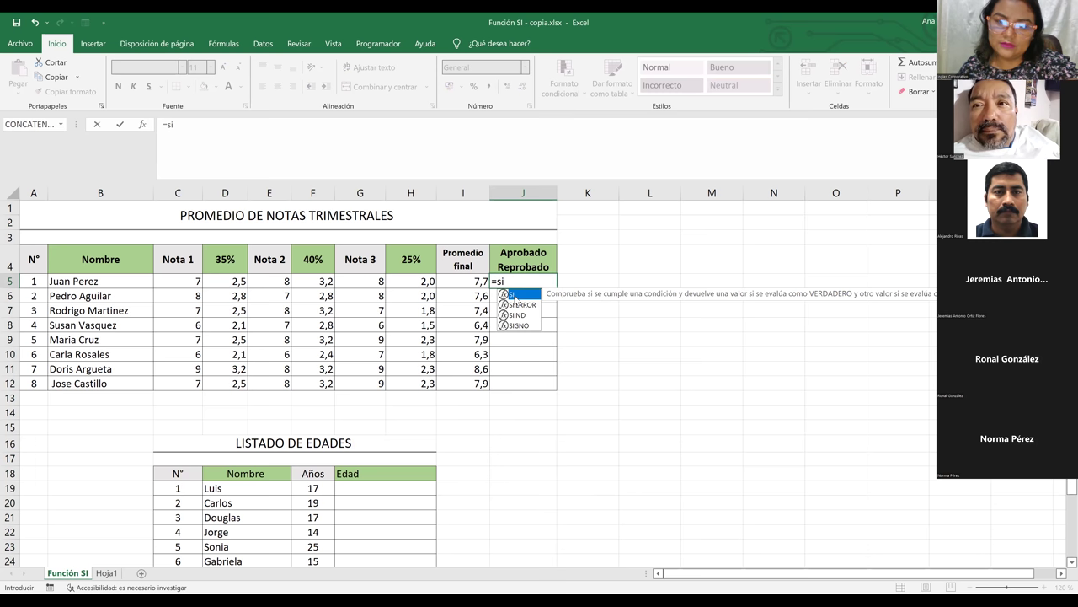
pyautogui.press('Tab')
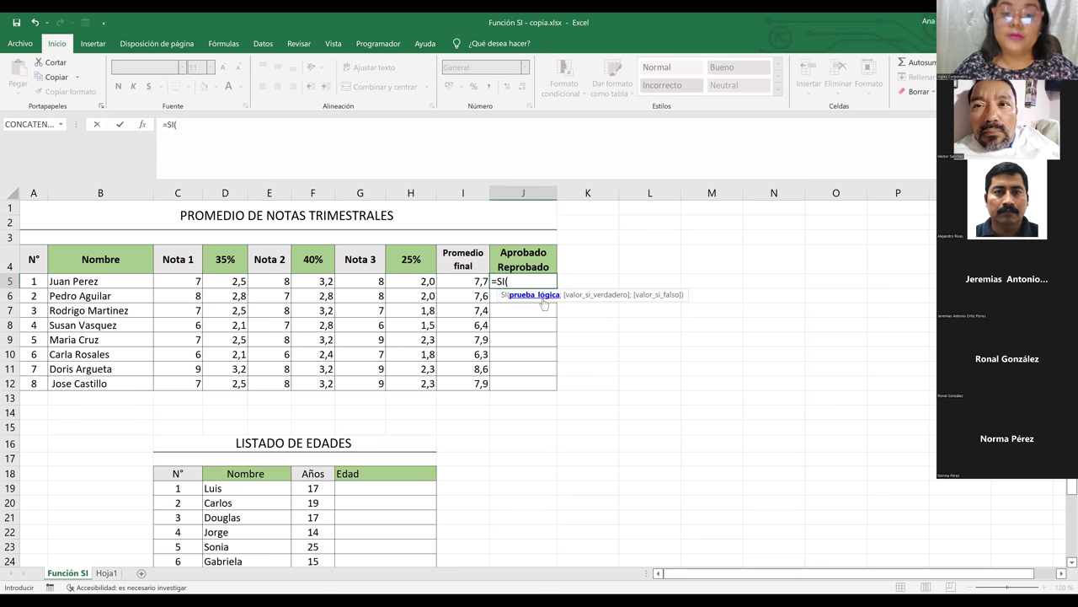
pyautogui.click(478, 281)
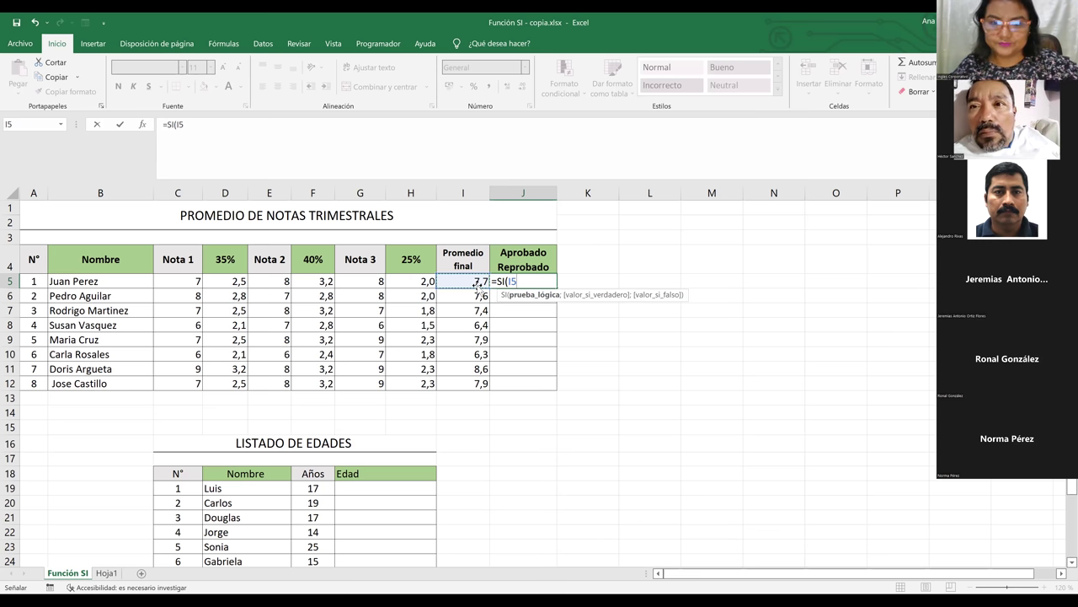
pyautogui.press('F8')
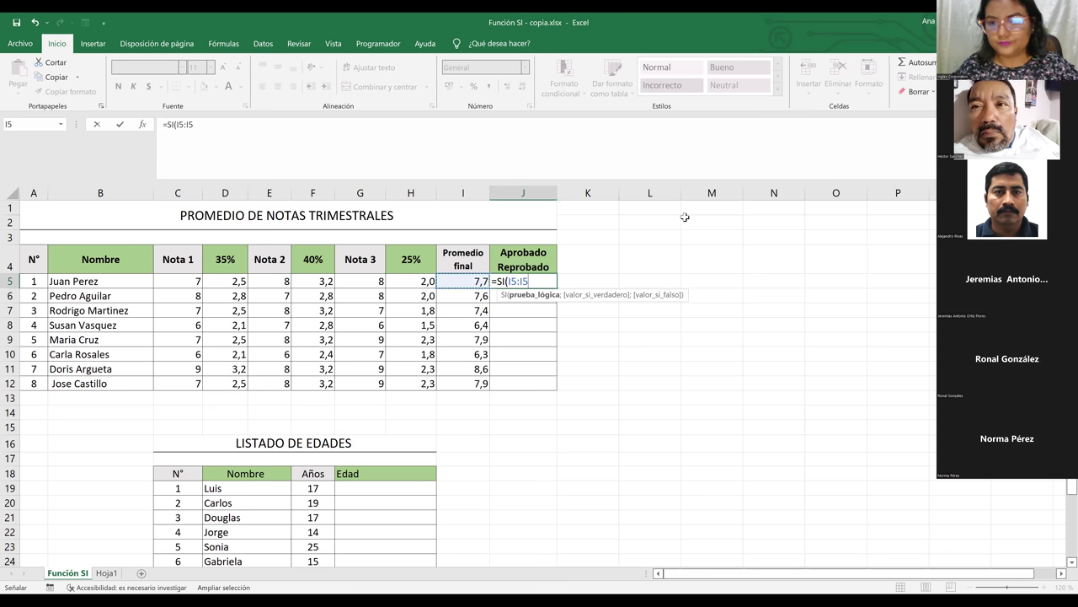
pyautogui.press('BackSpace')
pyautogui.press('BackSpace')
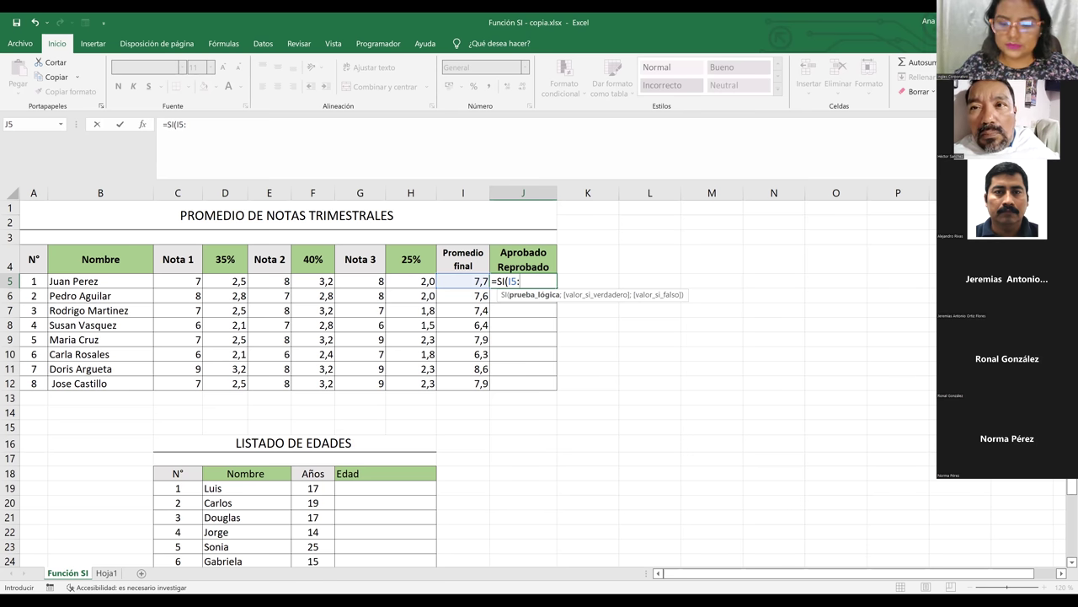
pyautogui.press('BackSpace')
# Add the condition >=7 and "Aprobado" as the true result to J5's SI formula
pyautogui.write('>')
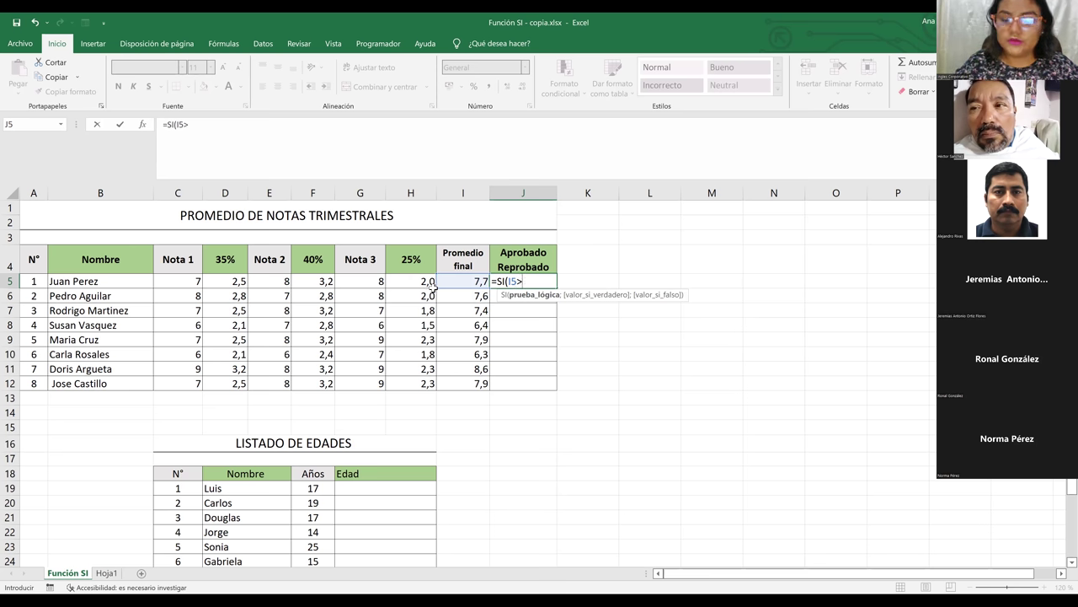
pyautogui.write('=')
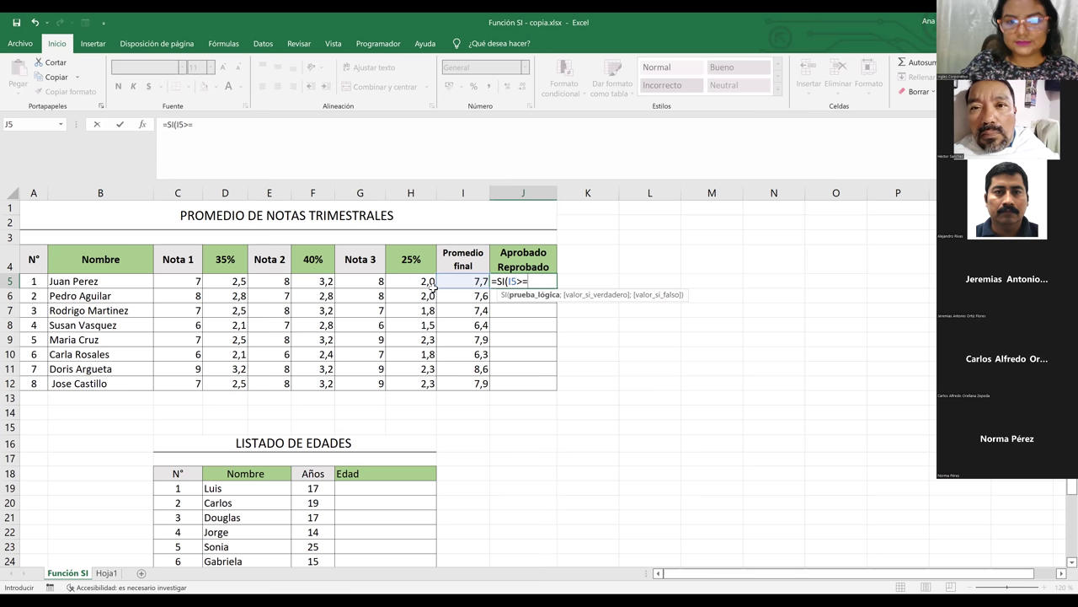
pyautogui.write('7')
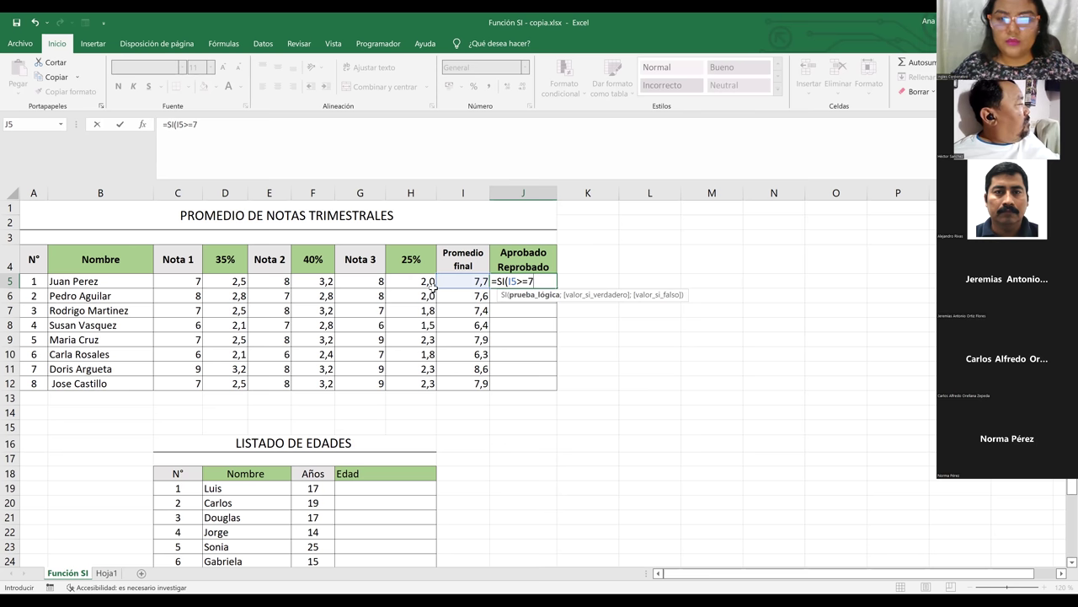
pyautogui.write(';')
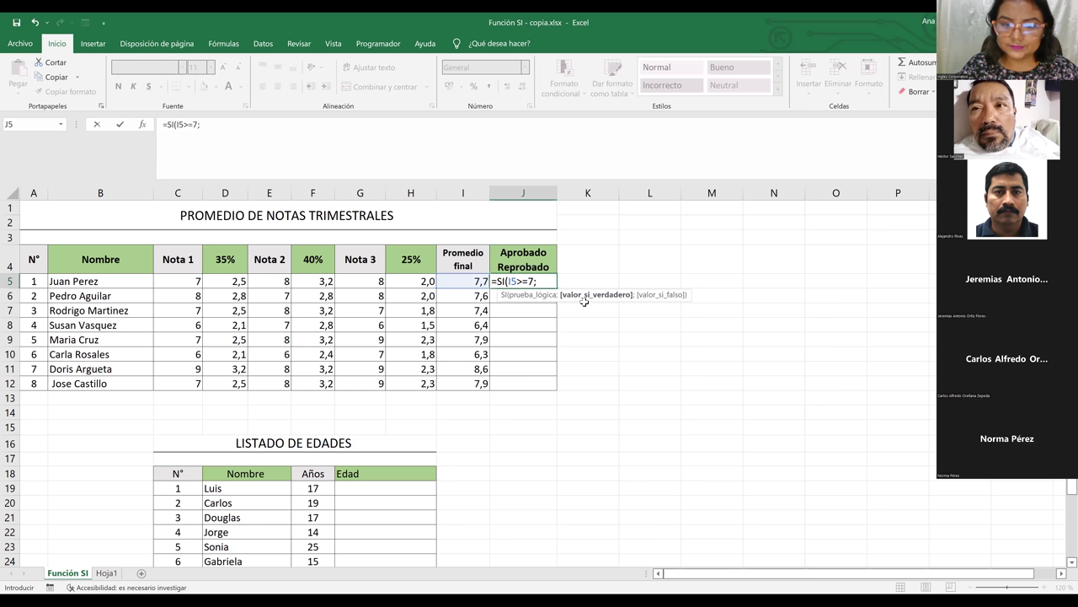
pyautogui.write("'")
pyautogui.press('BackSpace')
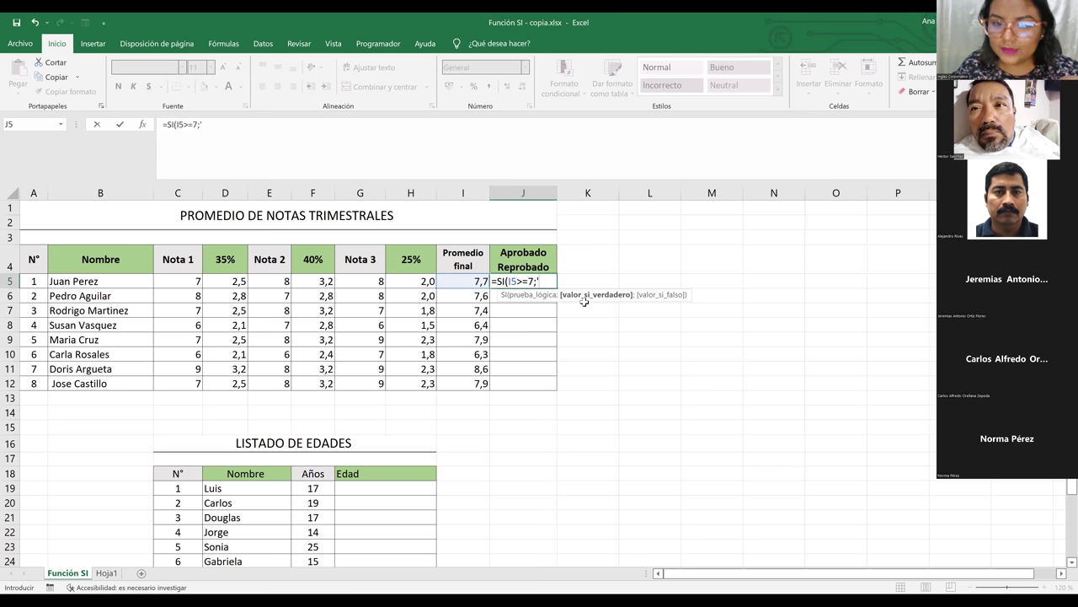
pyautogui.write("'")
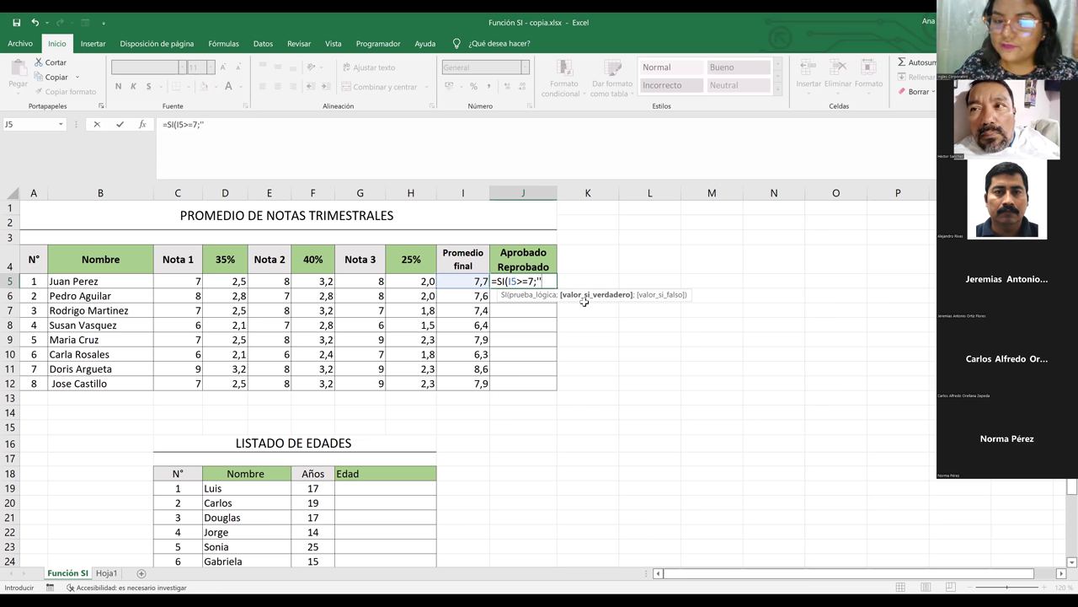
pyautogui.press('BackSpace')
pyautogui.press('BackSpace')
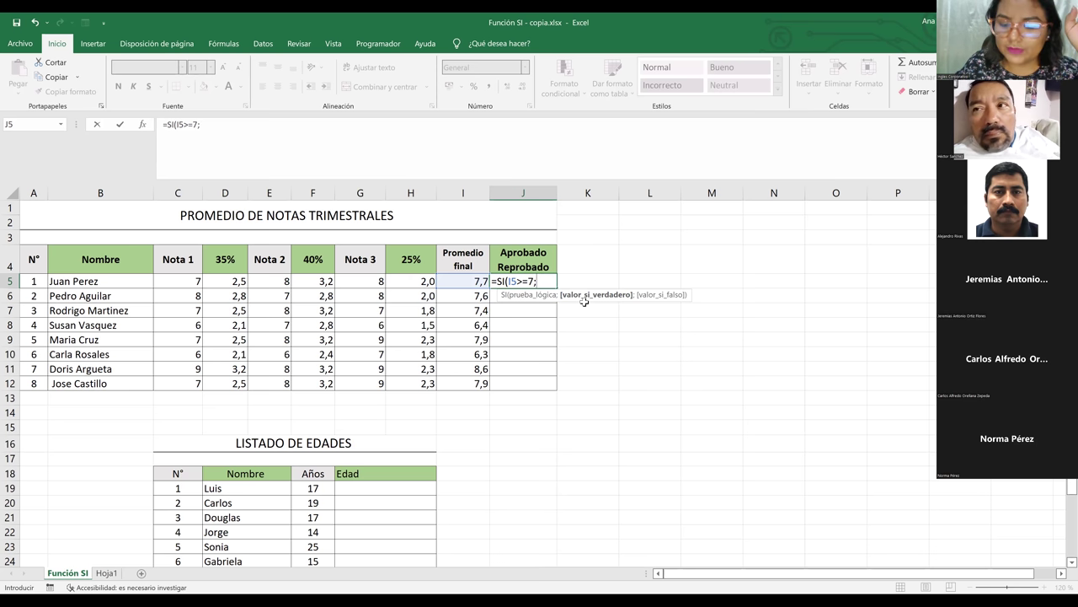
pyautogui.write('"')
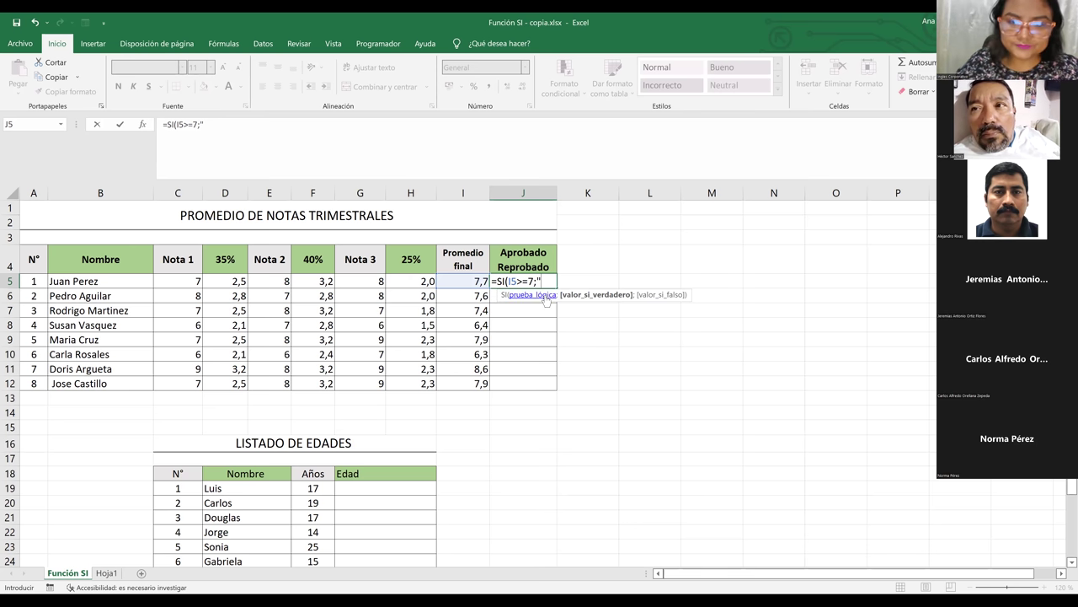
pyautogui.write('Aprob')
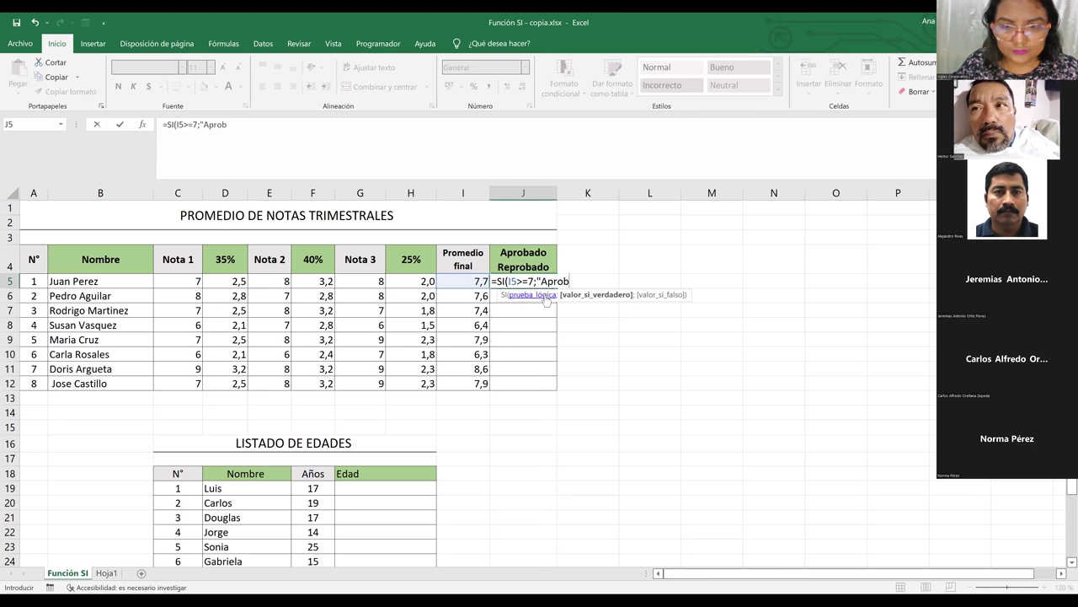
pyautogui.write('ado')
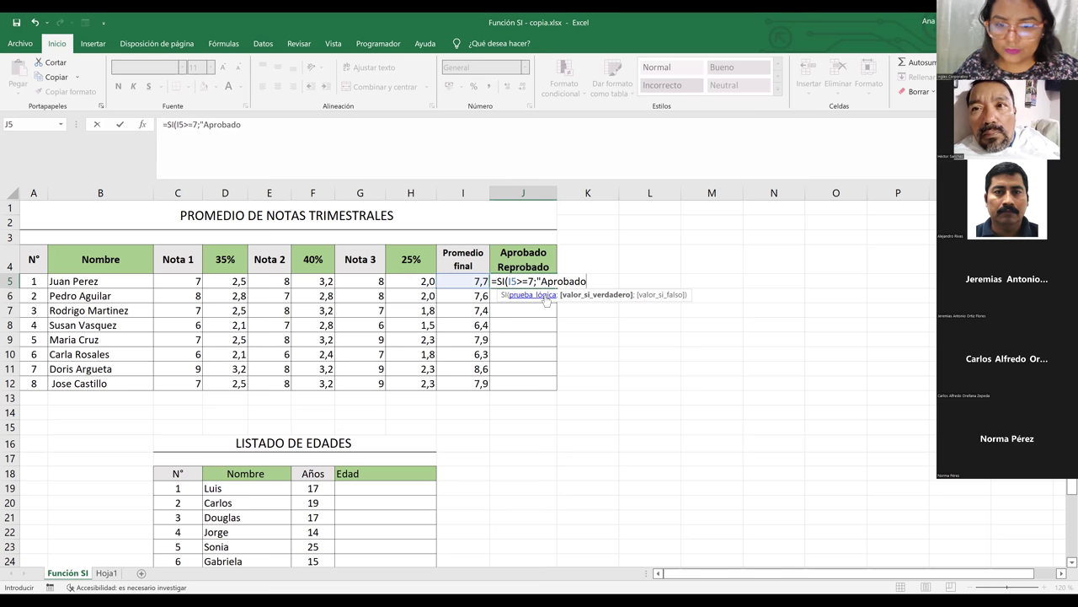
pyautogui.write('@')
pyautogui.press('BackSpace')
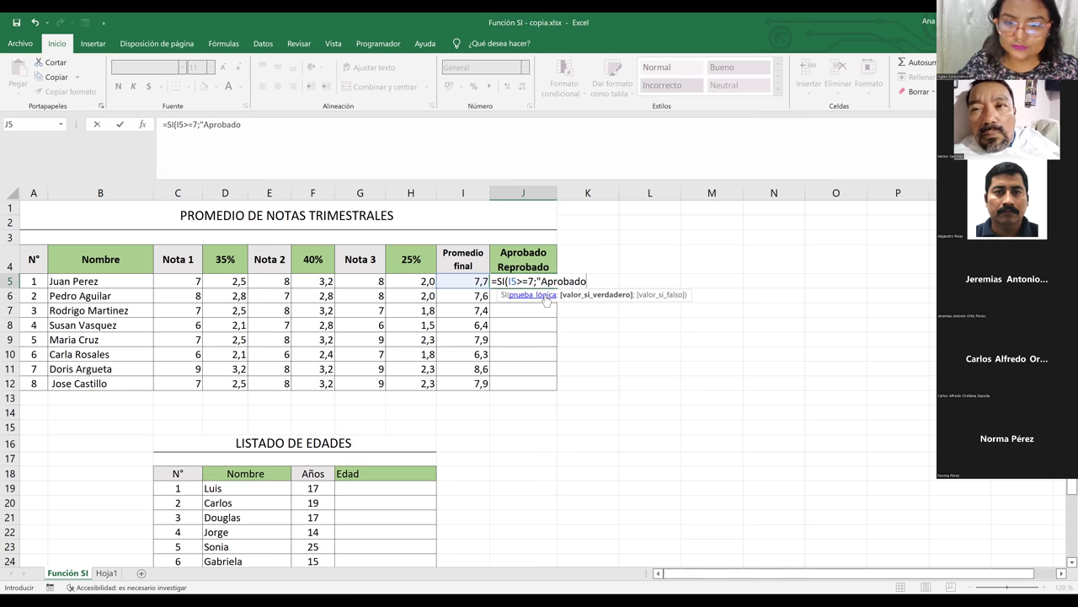
pyautogui.write('"')
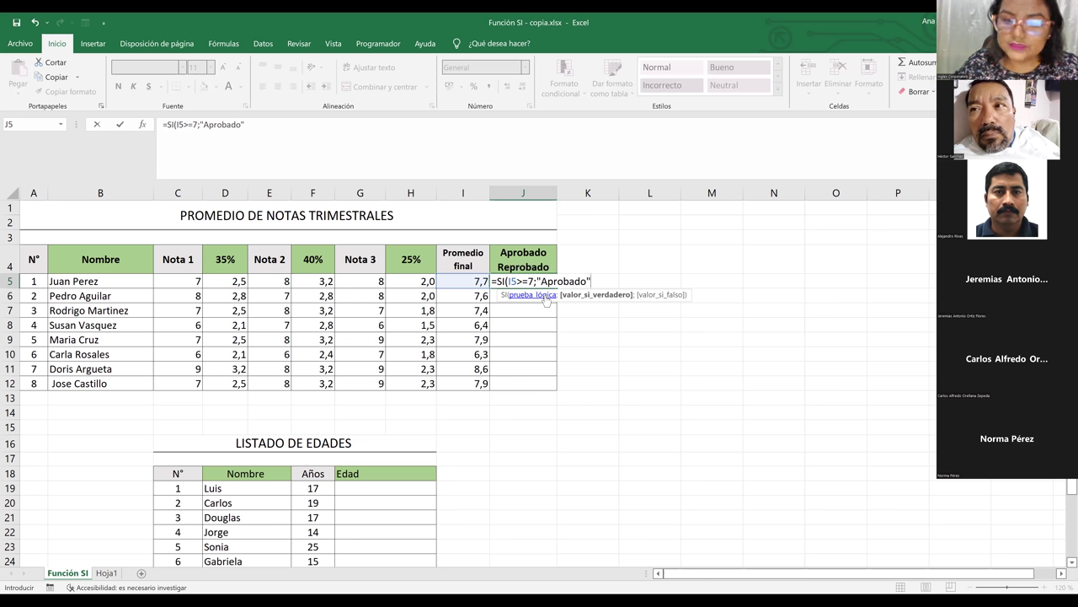
# Add "Reprobado" as the else result and commit =SI(I5>=7;"Aprobado";"Reprobado")
pyautogui.write(';')
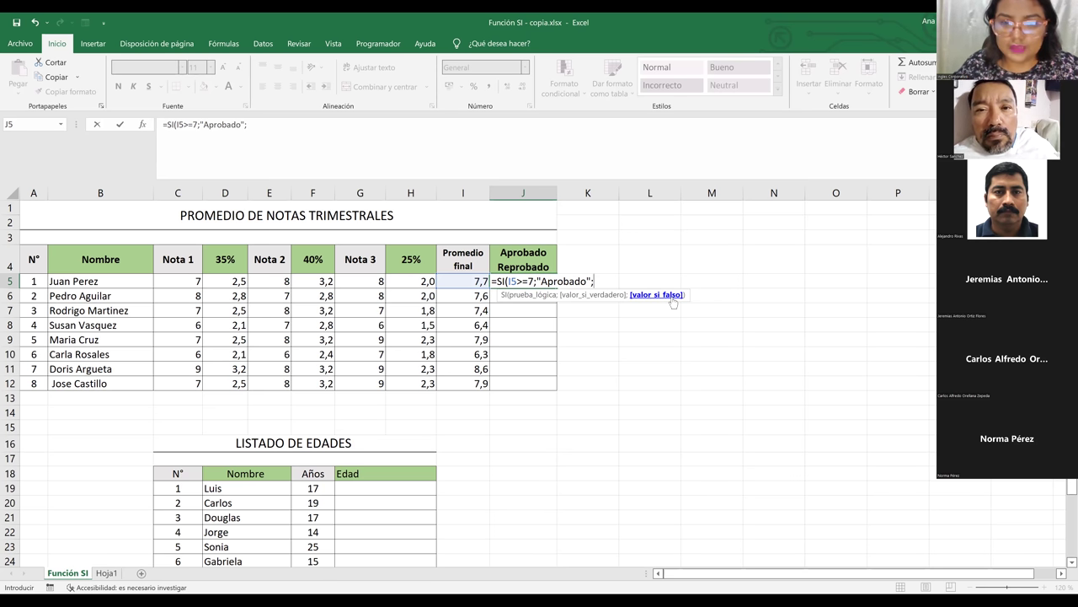
pyautogui.write('"')
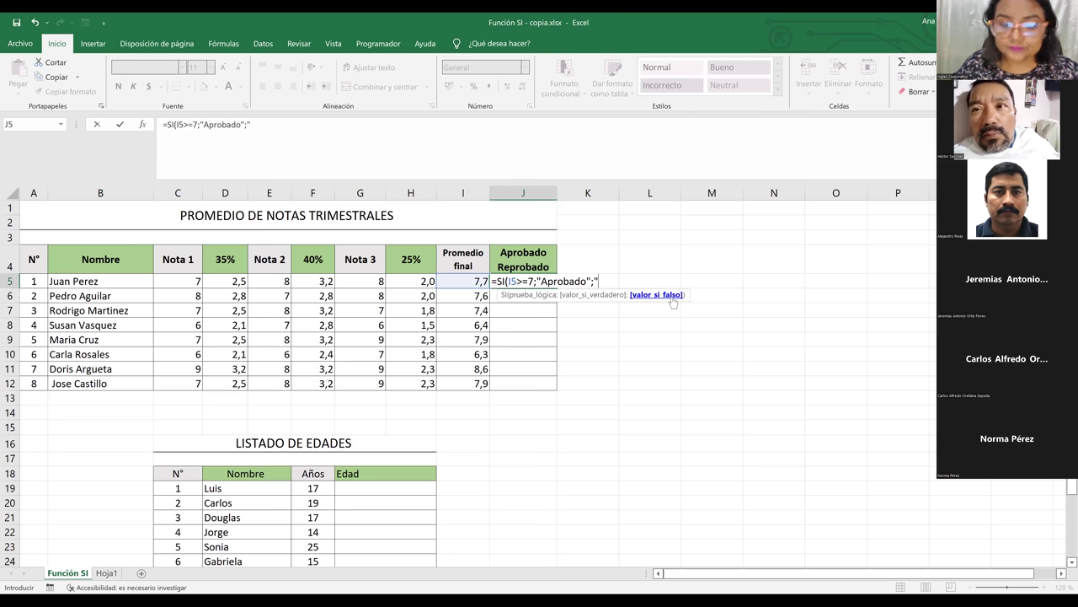
pyautogui.write('Re')
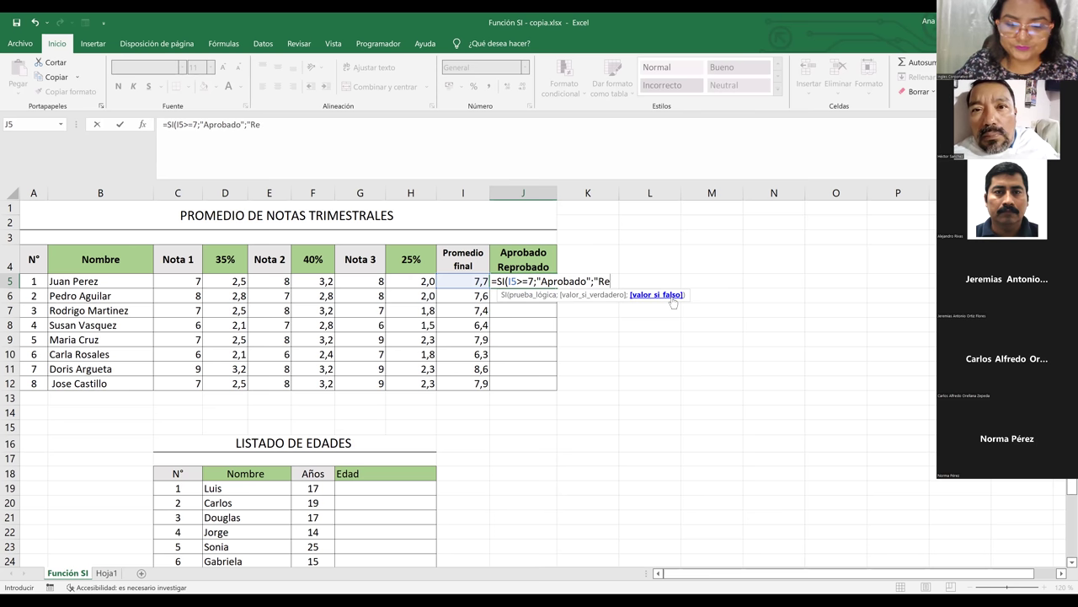
pyautogui.write('probado')
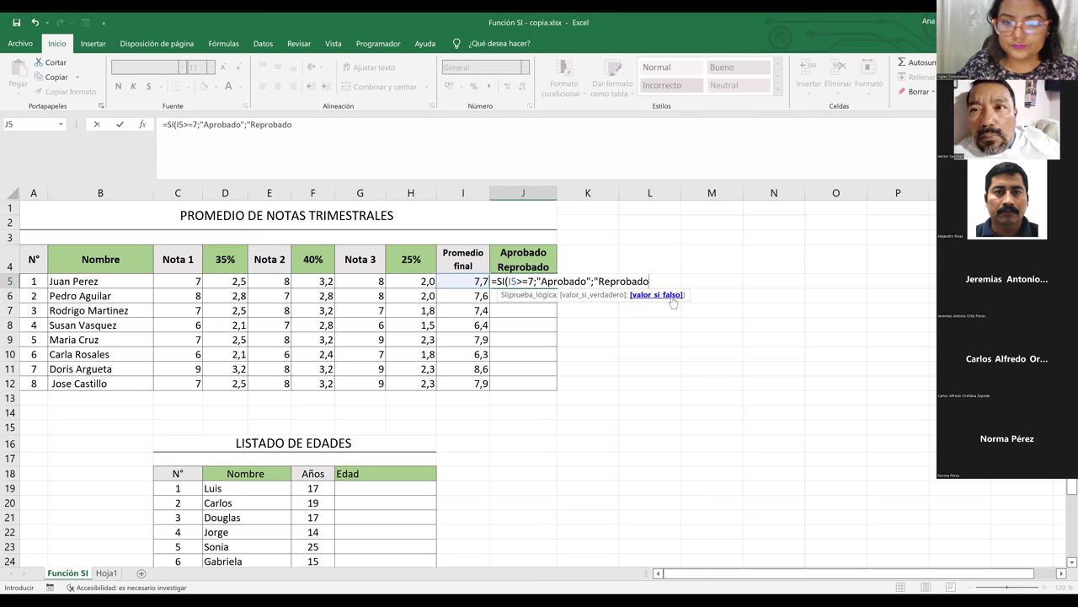
pyautogui.write('"')
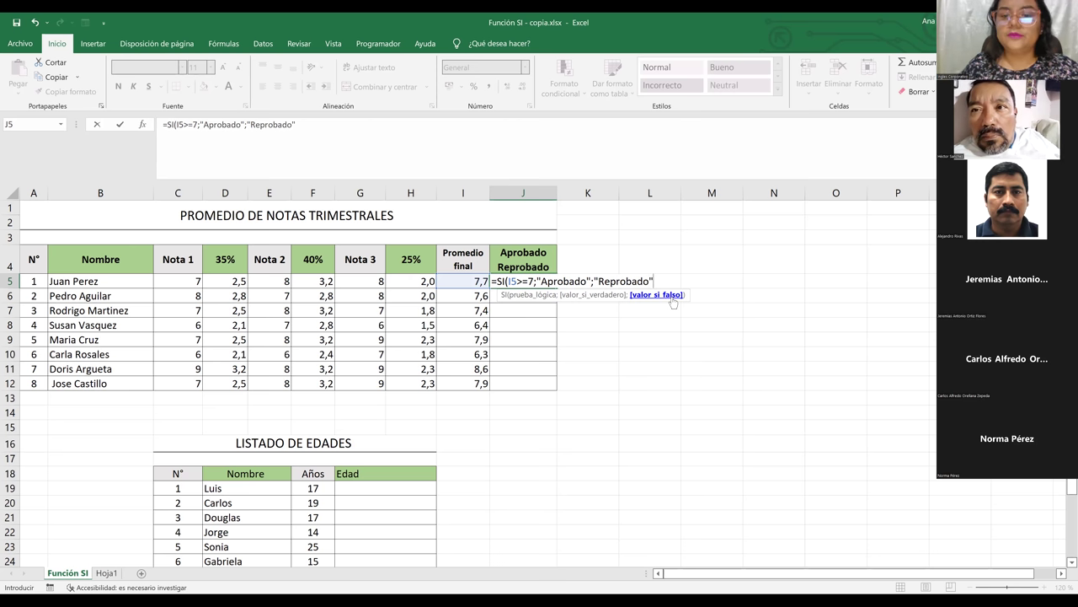
pyautogui.write('(')
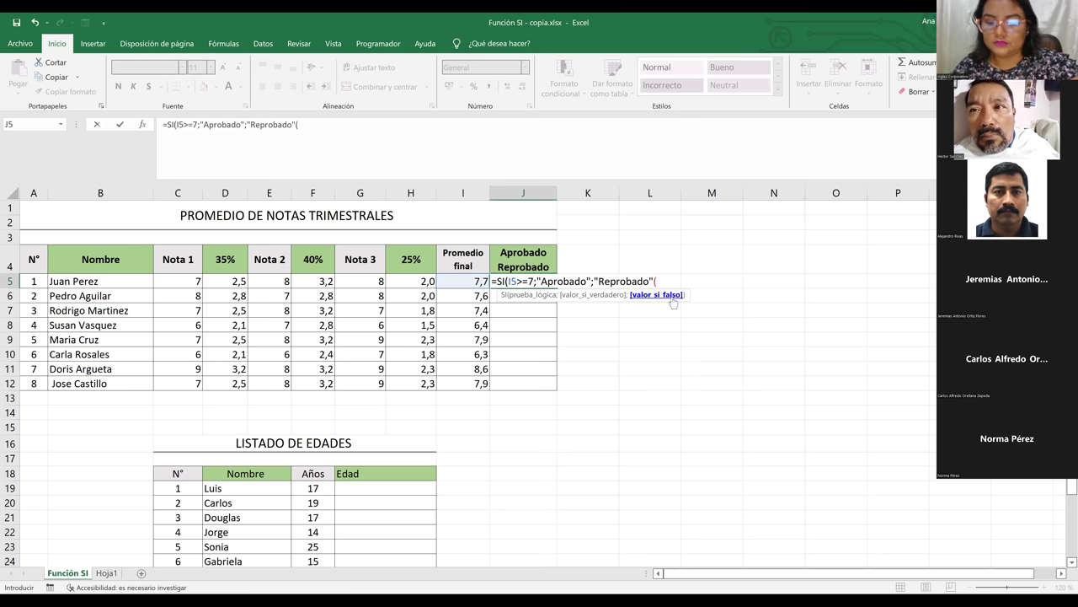
pyautogui.press('BackSpace')
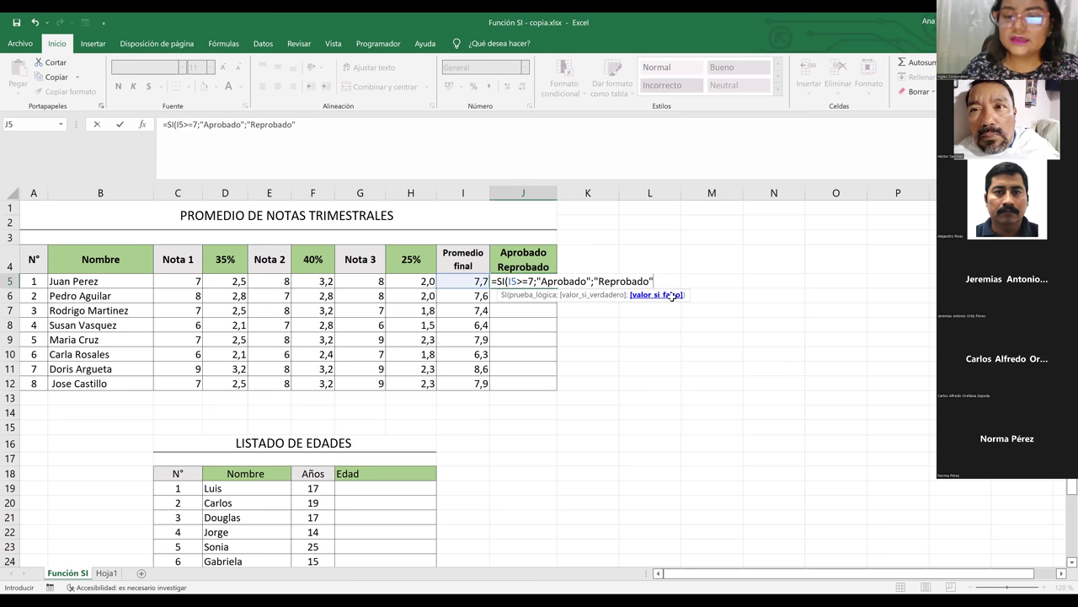
pyautogui.write(')')
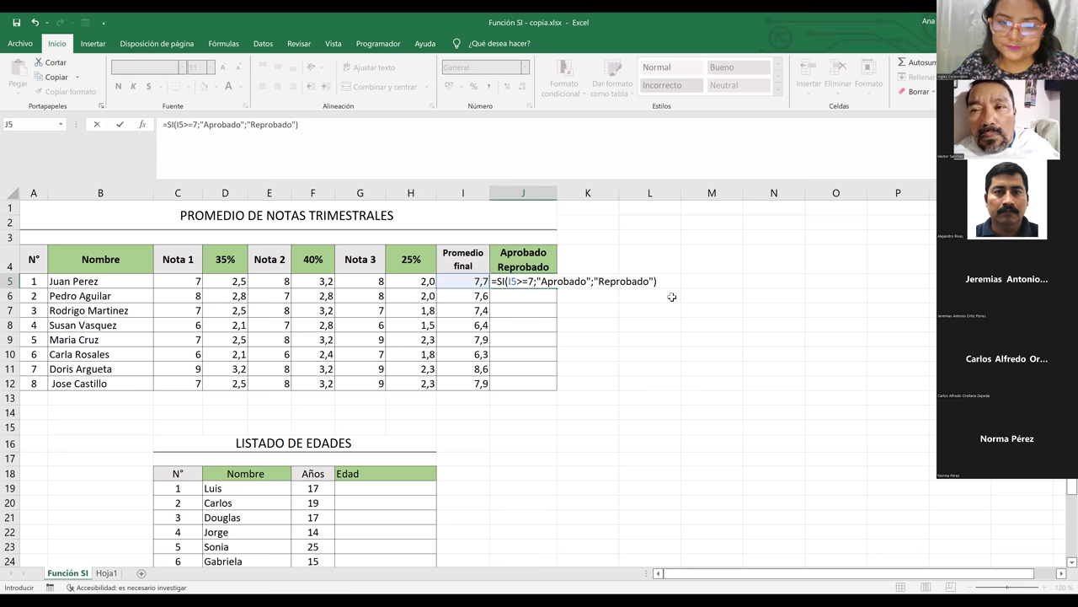
pyautogui.press('Return')
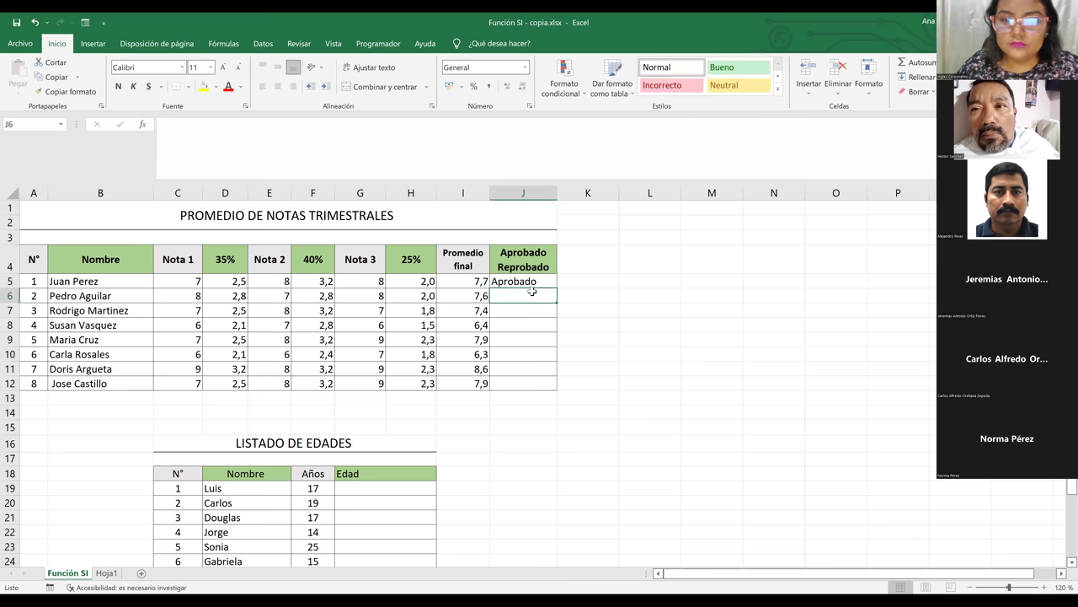
# Copy J5's pass/fail formula down to J12 and check that J6 and J10 reference their own rows
pyautogui.click(524, 280)
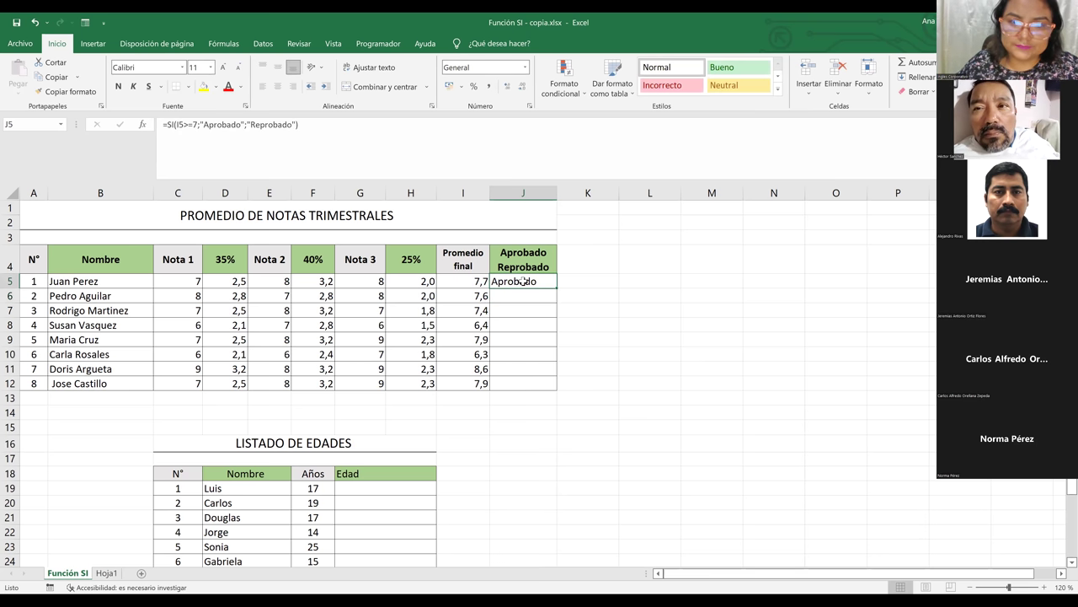
pyautogui.click(477, 285)
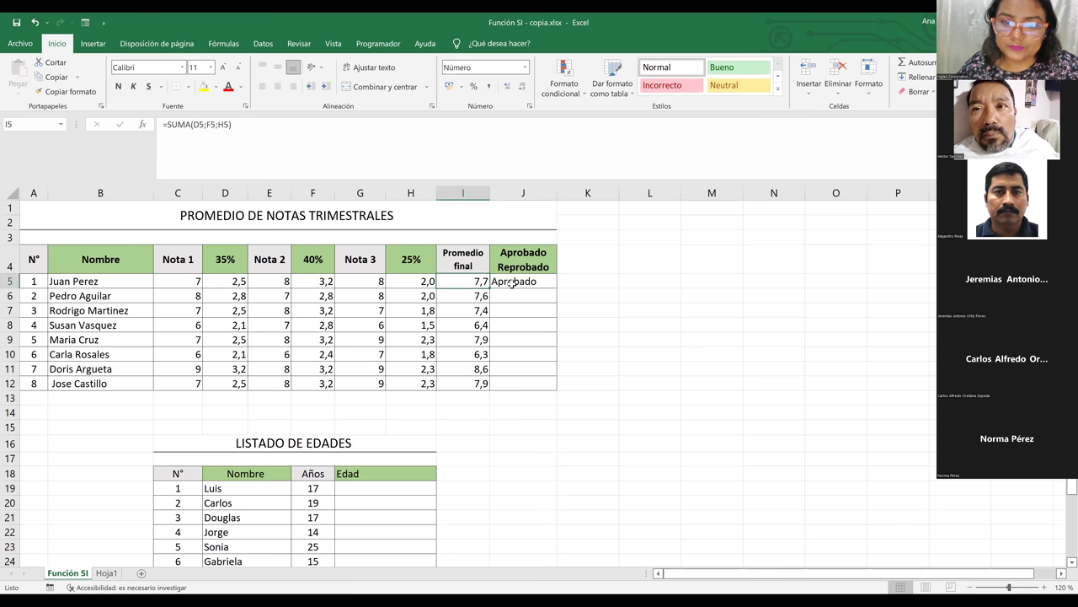
pyautogui.click(512, 284)
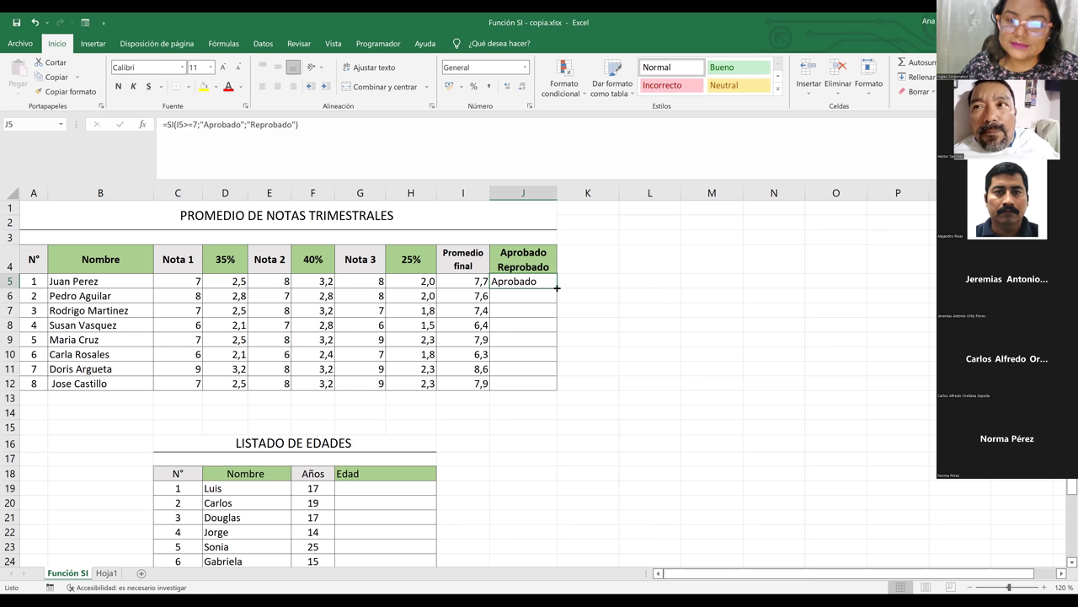
pyautogui.moveTo(557, 288); pyautogui.dragTo(543, 395)
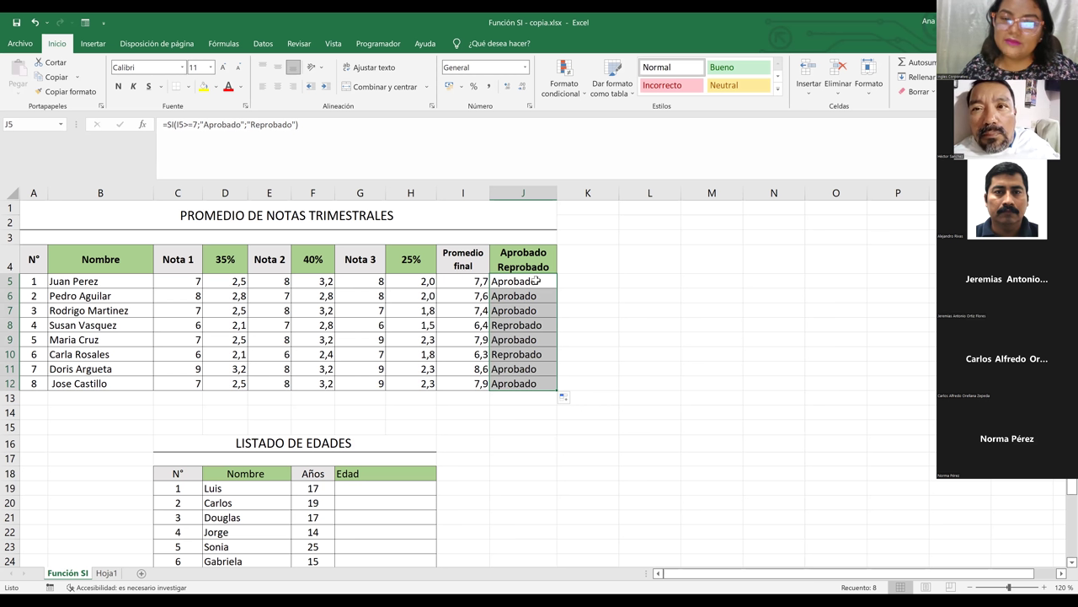
pyautogui.click(536, 283)
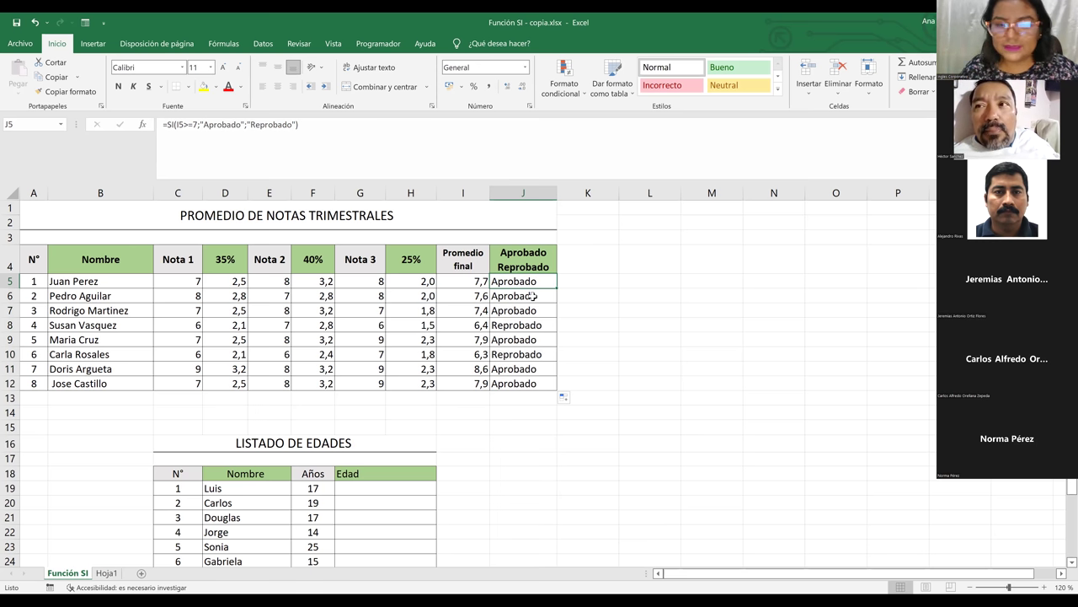
pyautogui.click(527, 296)
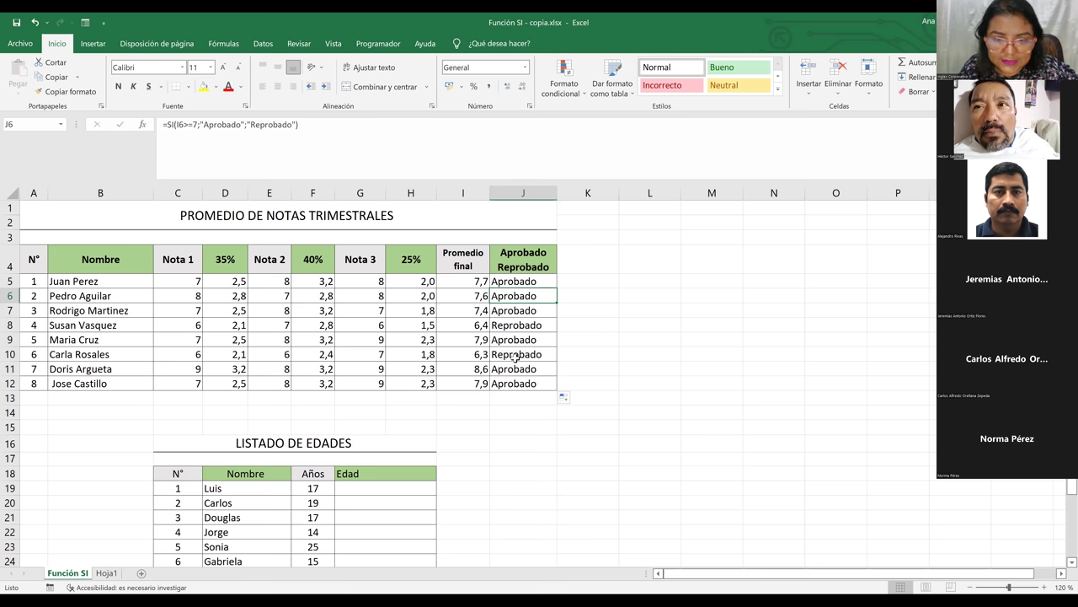
pyautogui.click(516, 357)
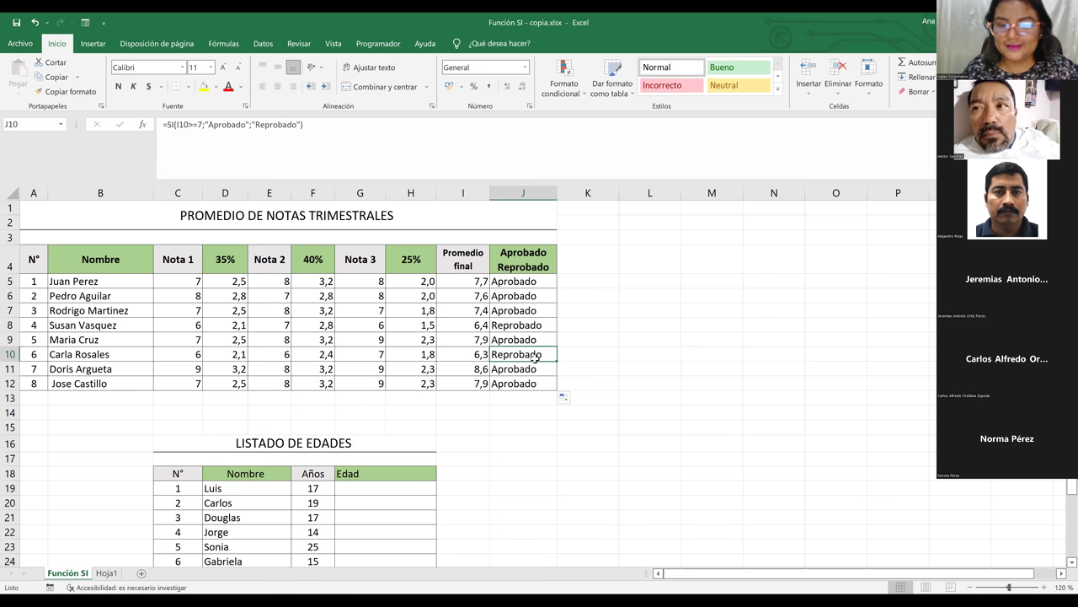
pyautogui.press('Down')
pyautogui.press('Down')
pyautogui.press('Down')
pyautogui.press('Down')
pyautogui.press('Down')
pyautogui.press('Down')
pyautogui.press('Down')
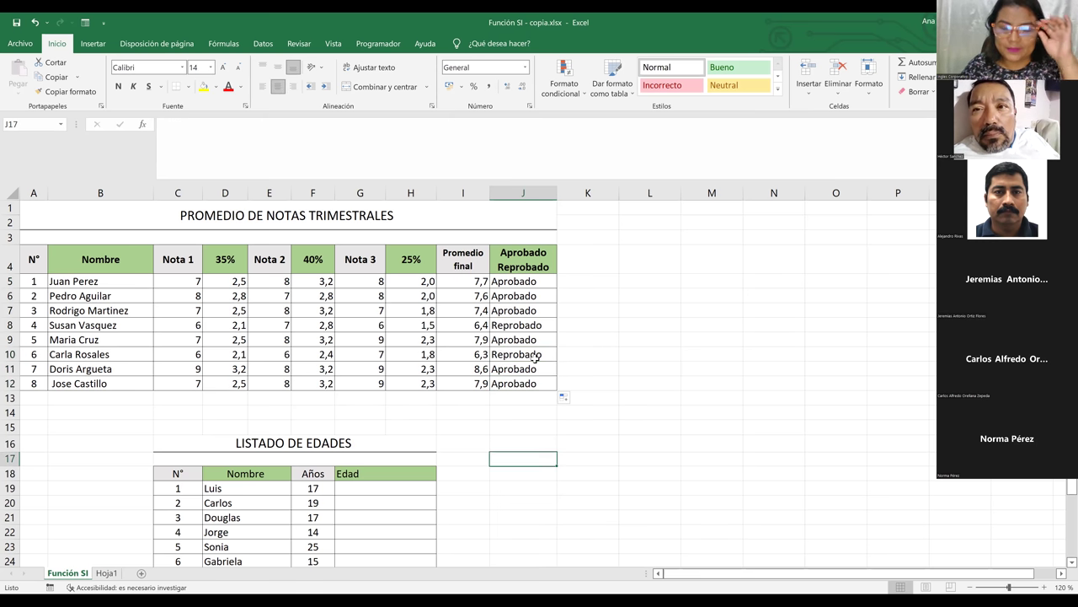
pyautogui.press('Down')
pyautogui.press('Down')
pyautogui.press('Down')
pyautogui.press('Down')
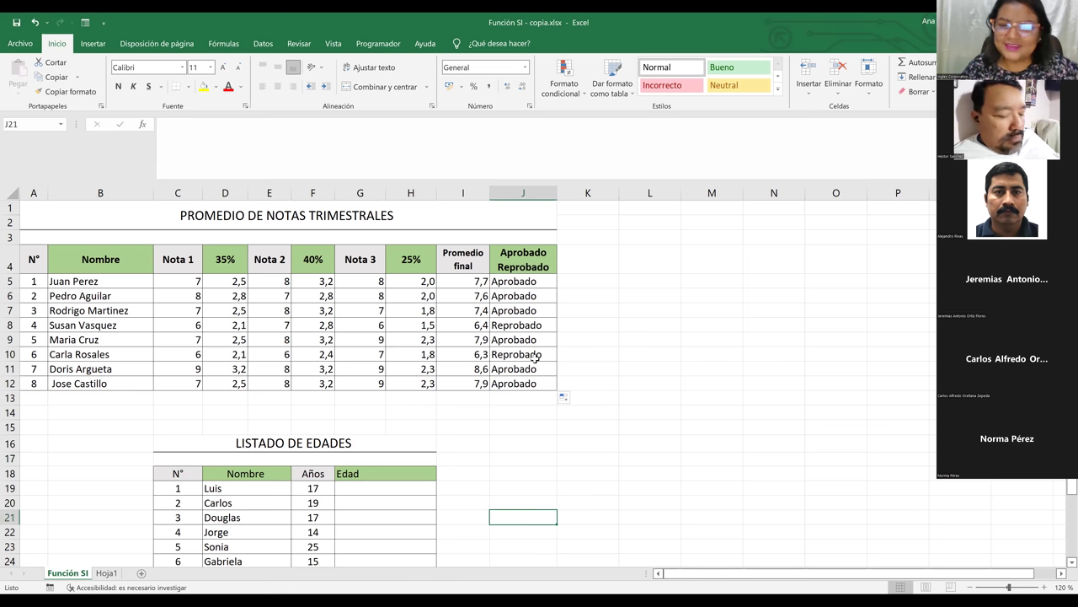
pyautogui.press('Down')
pyautogui.press('Down')
pyautogui.press('Down')
pyautogui.press('Down')
pyautogui.press('Down')
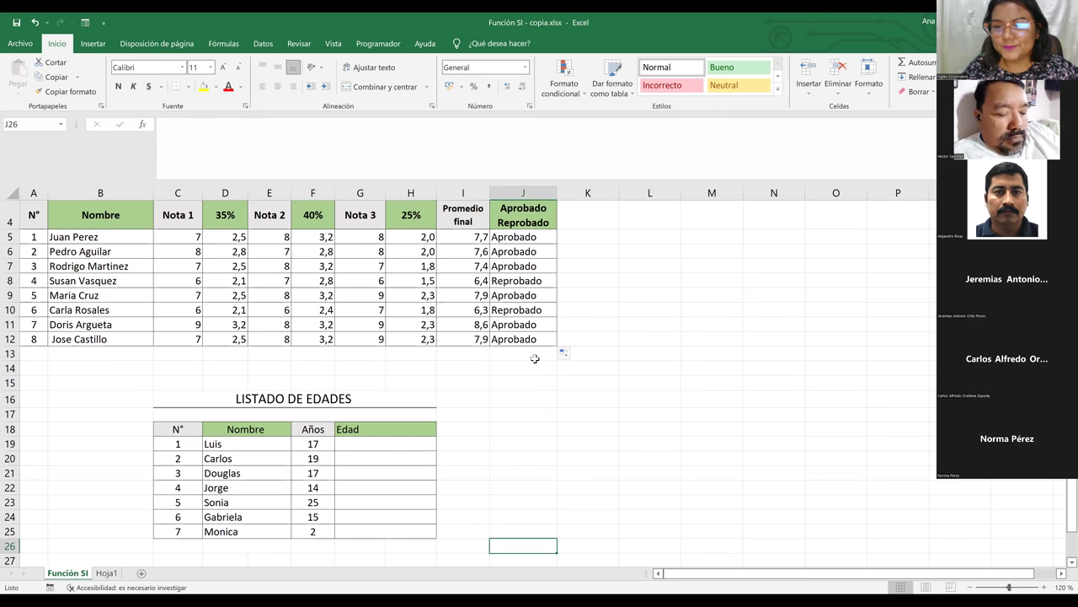
pyautogui.scroll(-1, 535, 359)
pyautogui.hotkey('ctrl', 'Up')
pyautogui.press('Up')
pyautogui.hotkey('shift', 'Down')
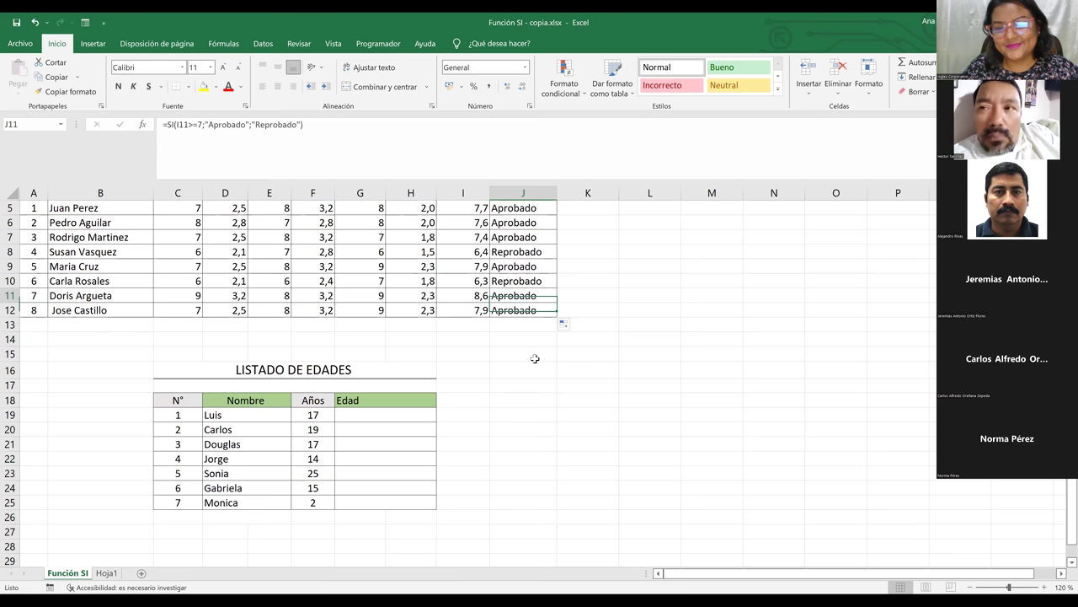
pyautogui.hotkey('ctrl', 'Up')
pyautogui.press('Up')
pyautogui.press('Down')
pyautogui.press('Down')
pyautogui.press('Down')
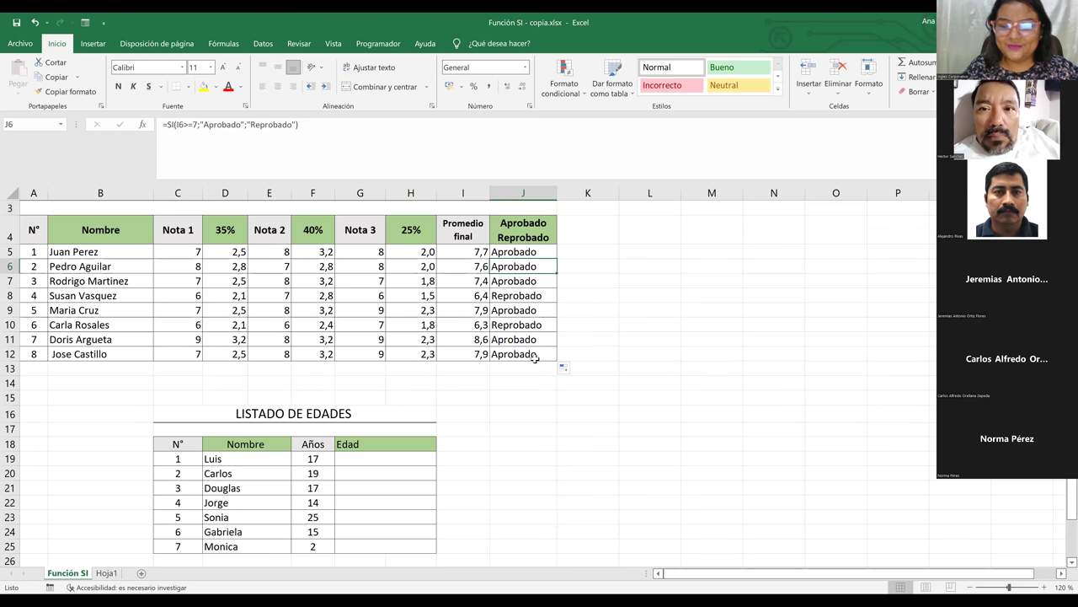
pyautogui.press('Down')
pyautogui.press('Down')
pyautogui.press('Down')
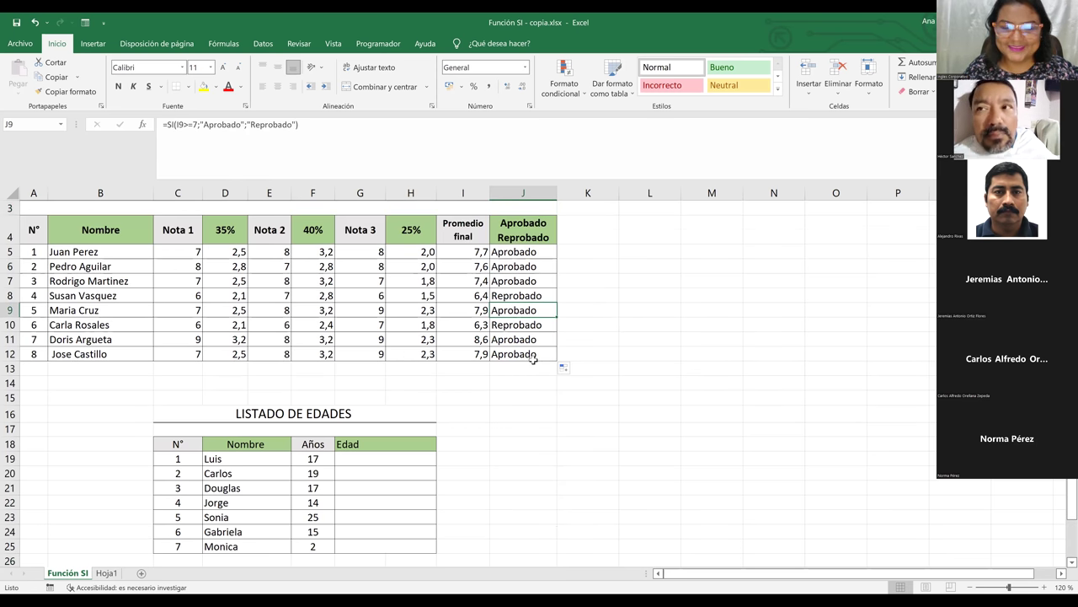
pyautogui.click(363, 470)
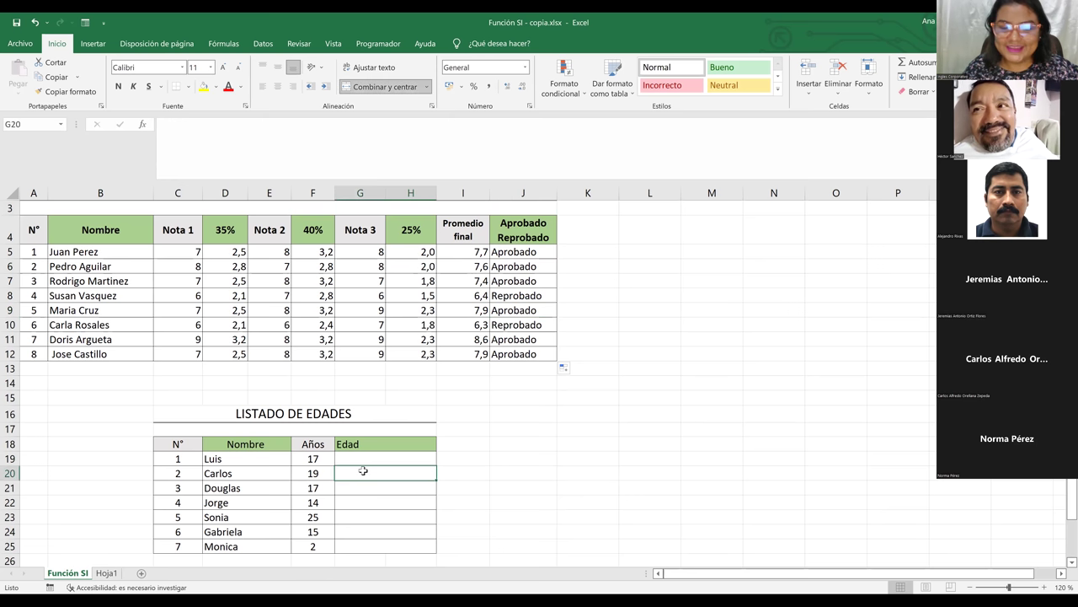
pyautogui.press('Down')
pyautogui.press('Down')
pyautogui.press('Down')
pyautogui.press('Down')
pyautogui.press('Down')
pyautogui.press('Down')
pyautogui.press('Down')
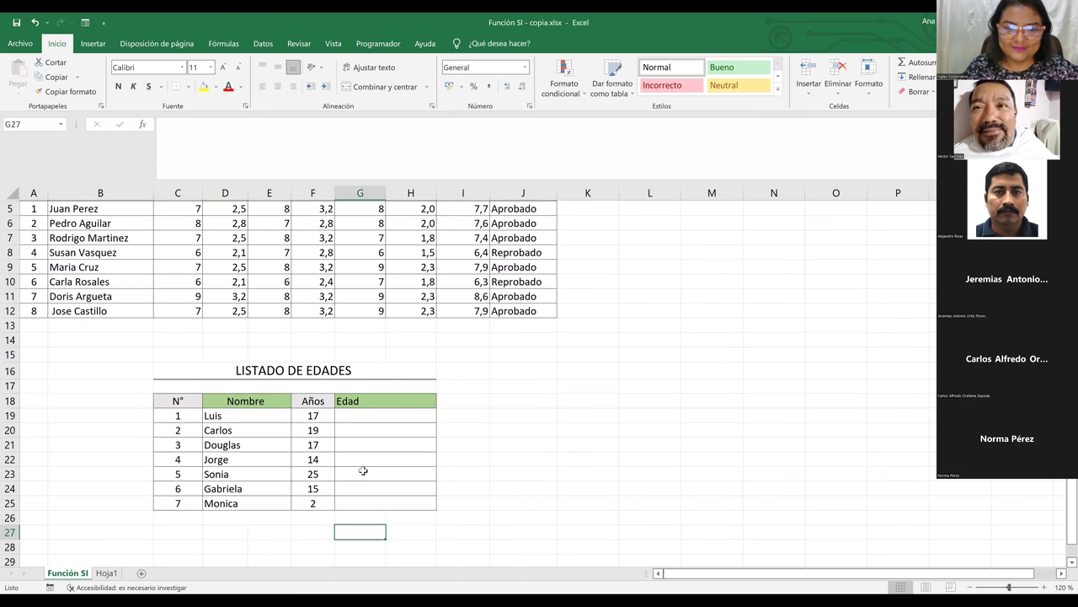
pyautogui.press('Up')
pyautogui.press('Up')
pyautogui.press('Up')
pyautogui.press('Up')
pyautogui.press('Up')
pyautogui.press('Up')
pyautogui.press('Up')
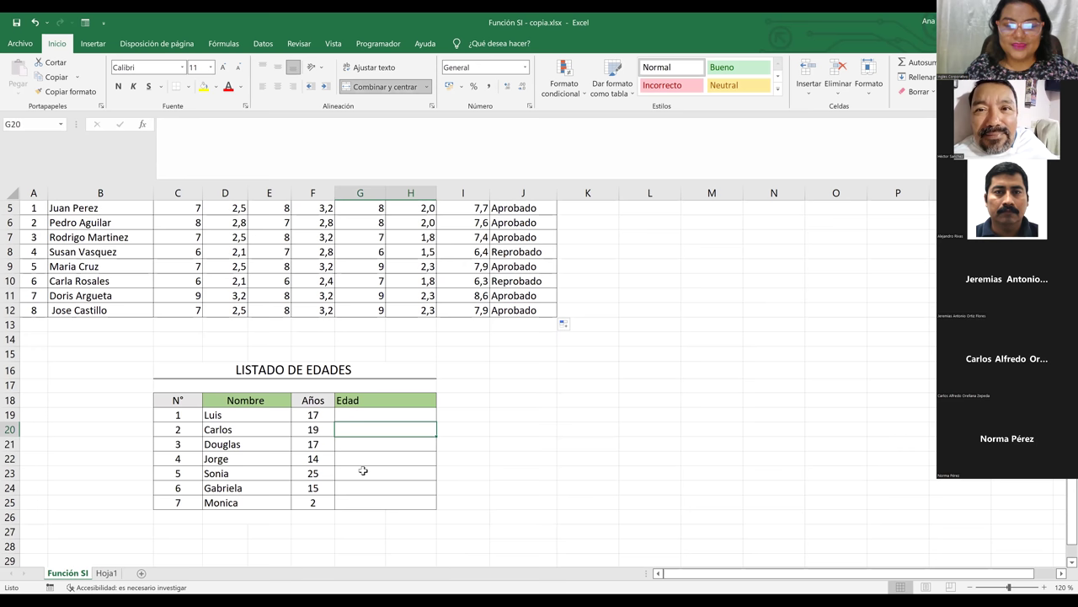
pyautogui.press('Up')
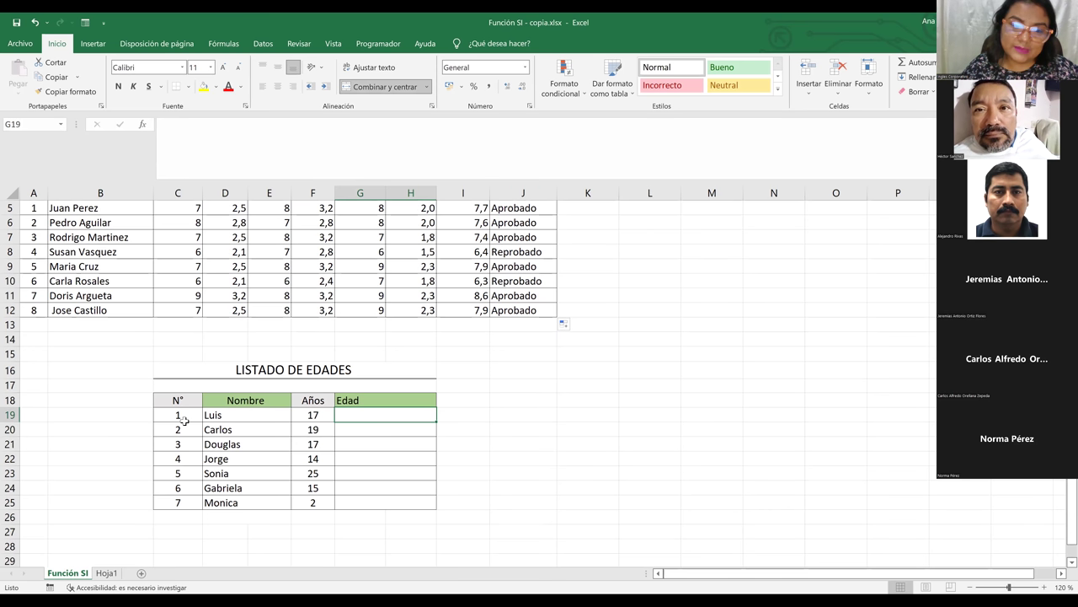
pyautogui.moveTo(179, 403); pyautogui.dragTo(245, 508)
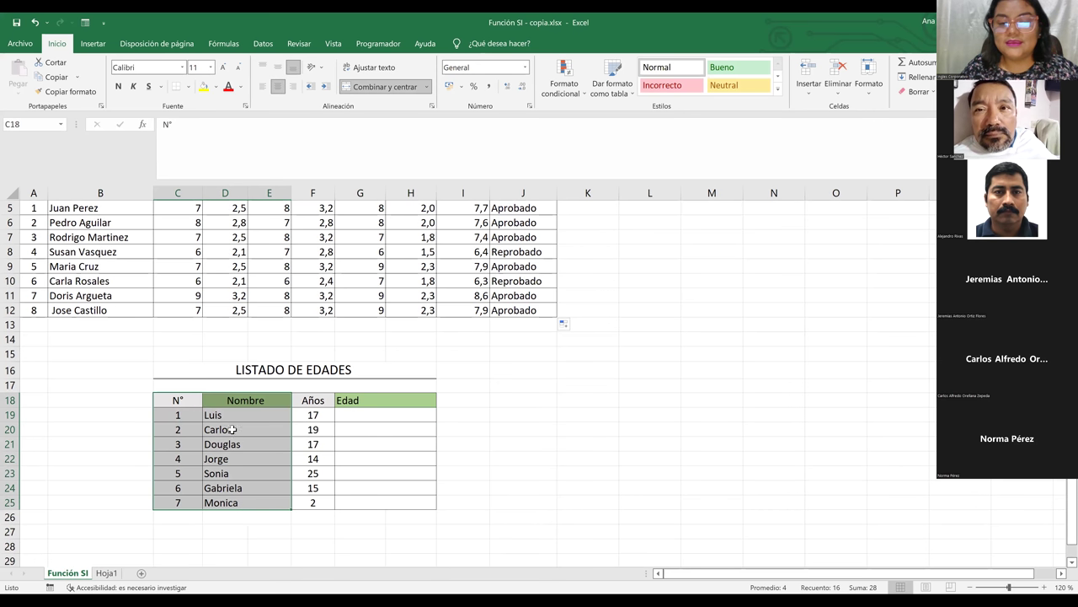
pyautogui.click(363, 414)
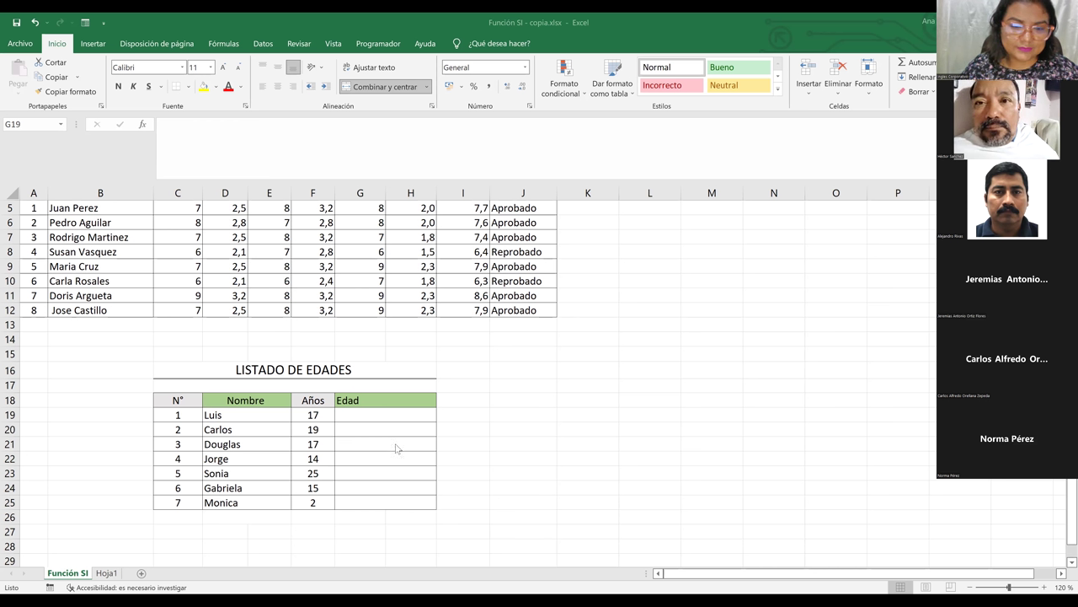
# In G19, start =SI(F19>=18 using Luis's age as the condition
pyautogui.click(358, 412)
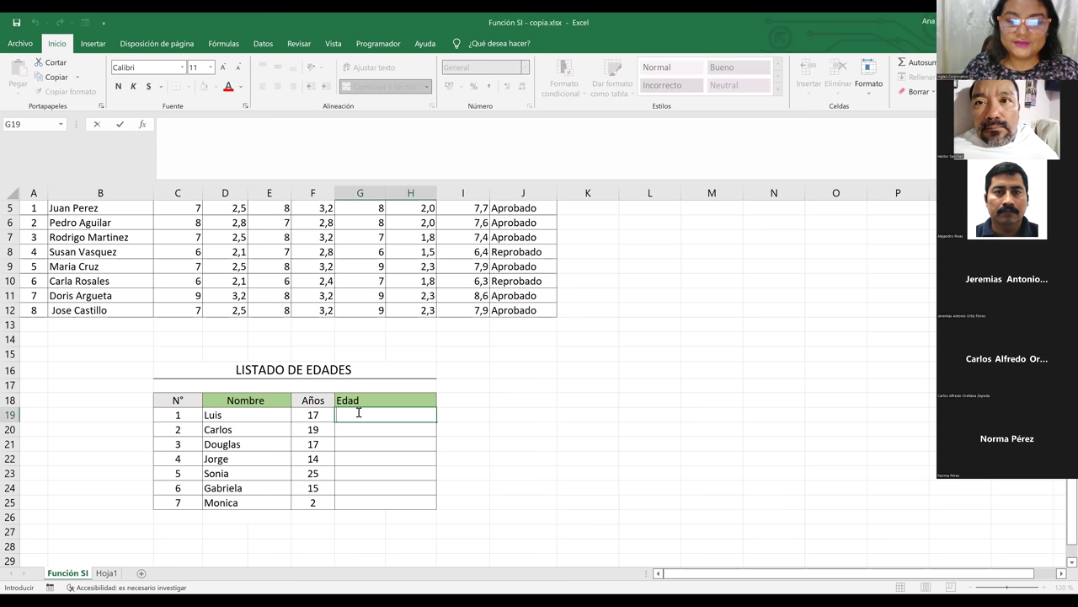
pyautogui.write('=')
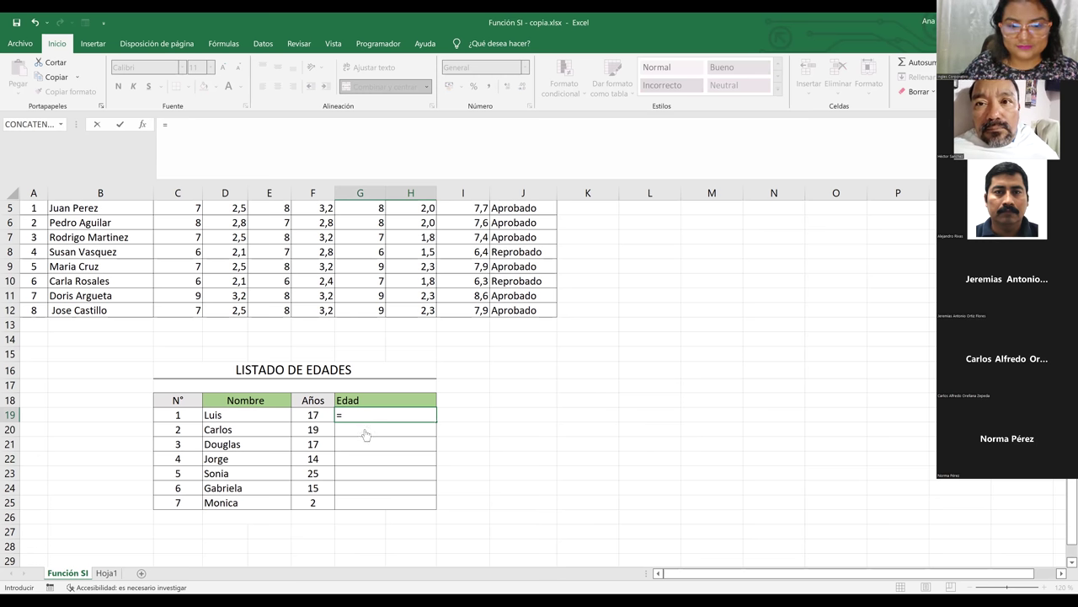
pyautogui.write('SI(')
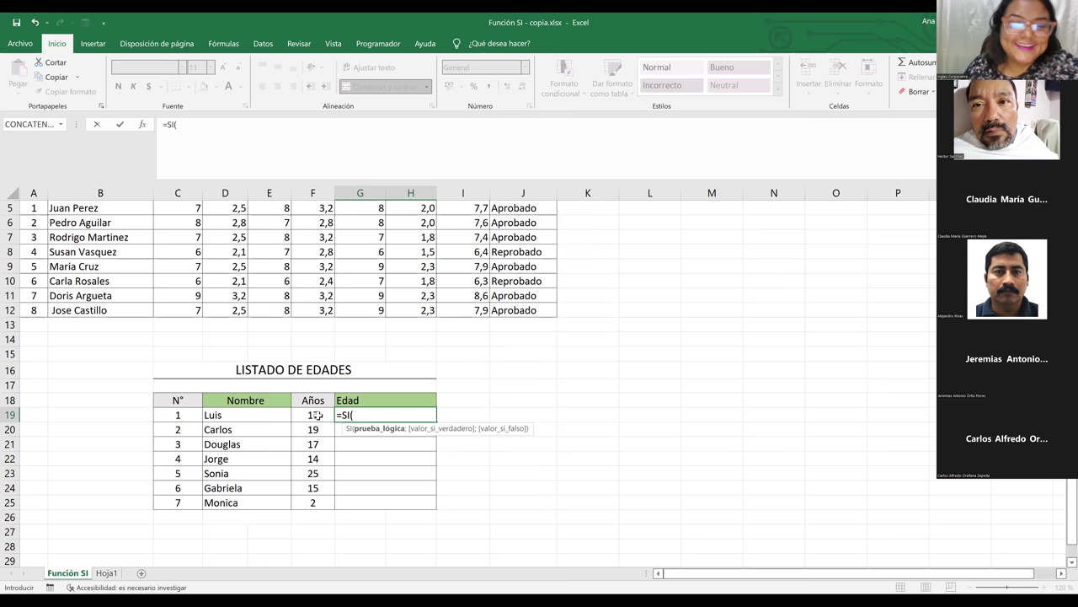
pyautogui.click(316, 415)
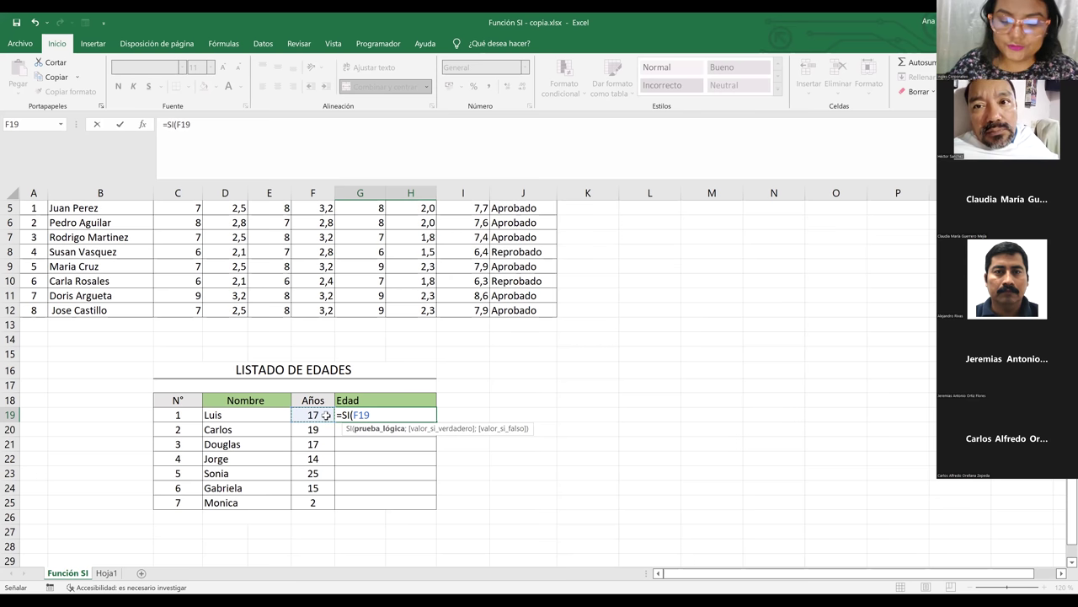
pyautogui.write('>+')
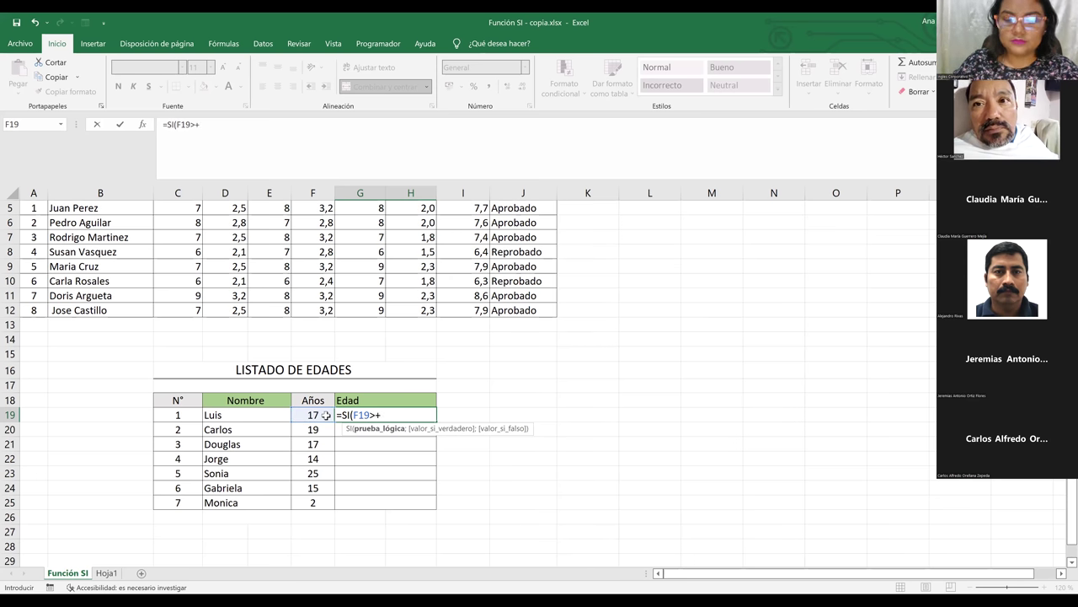
pyautogui.press('BackSpace')
pyautogui.write('=18')
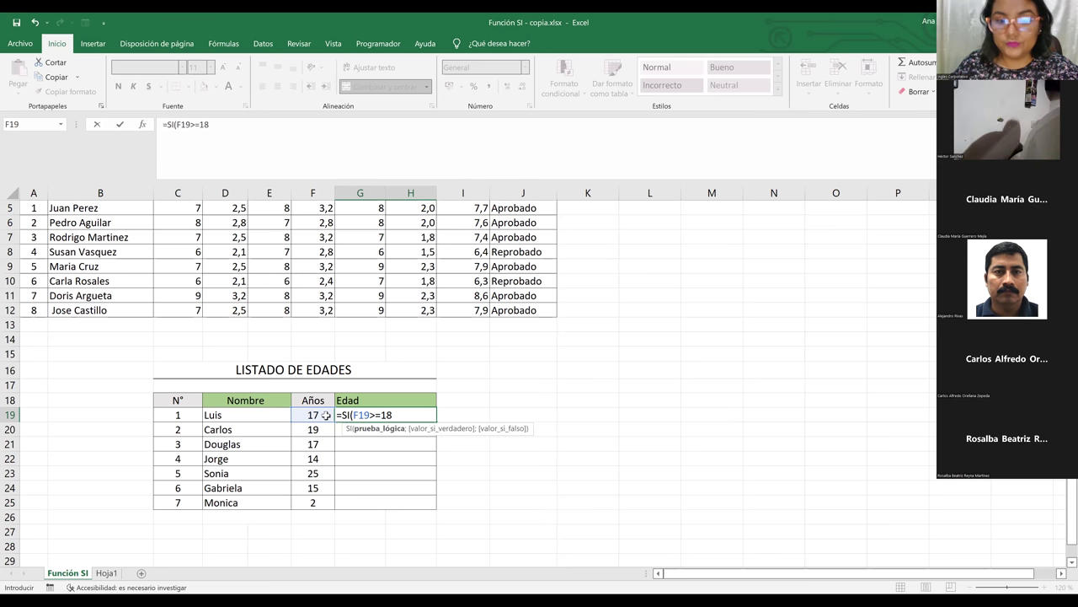
# Add "Mayor de edad" and "Menor de edad" as the results and commit the formula
pyautogui.write(';')
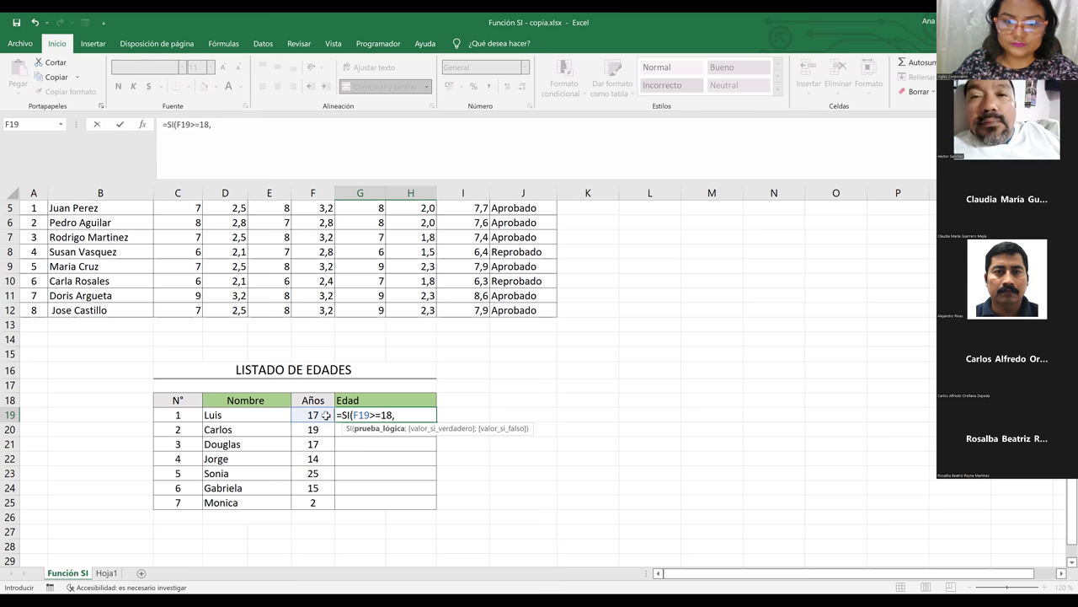
pyautogui.write('"')
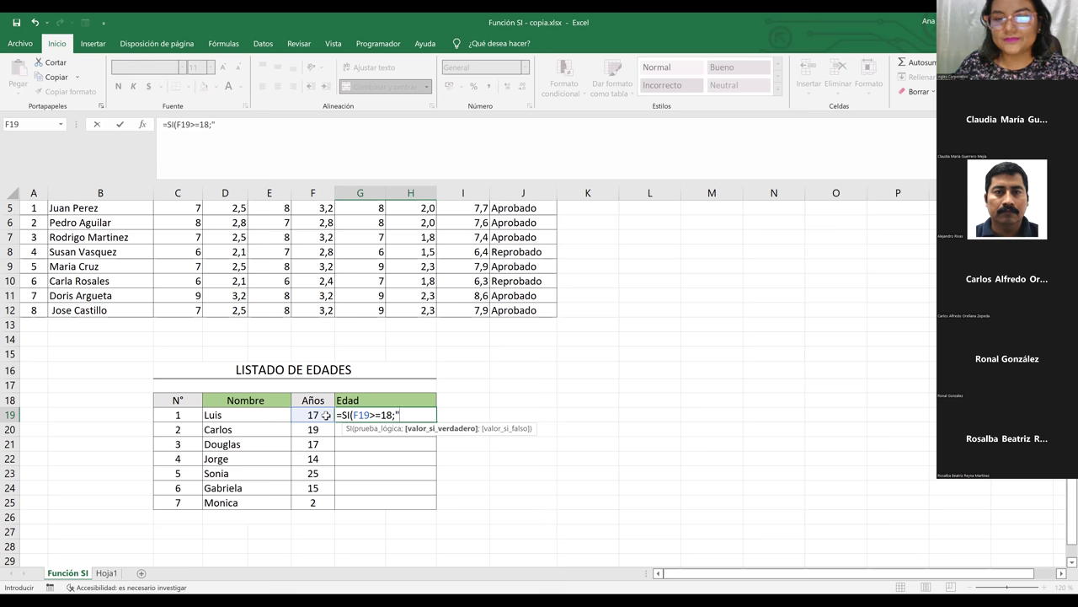
pyautogui.write('M')
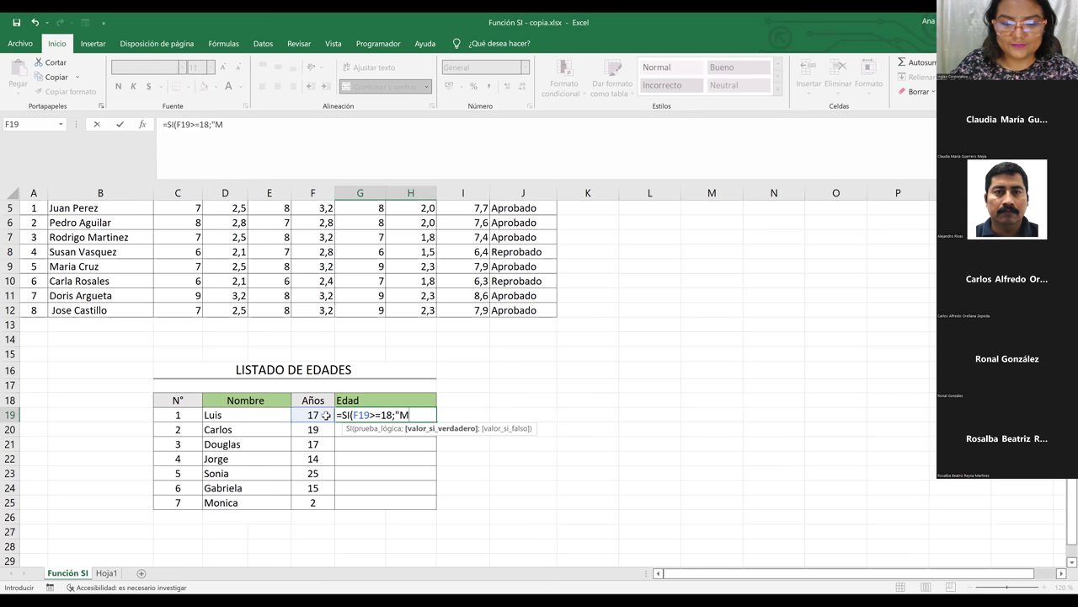
pyautogui.write('ay')
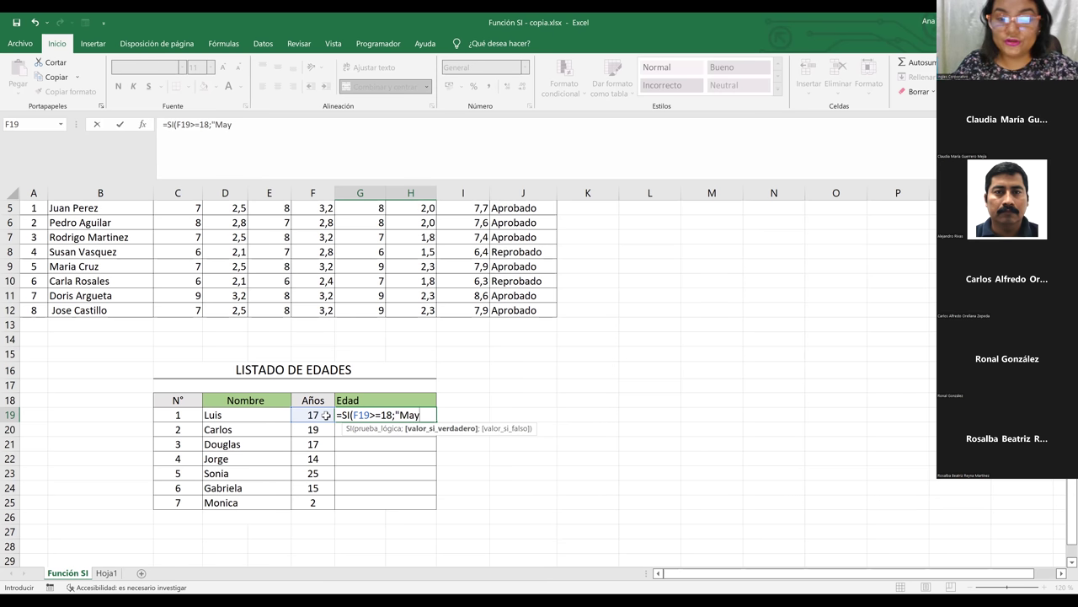
pyautogui.write('or de edad')
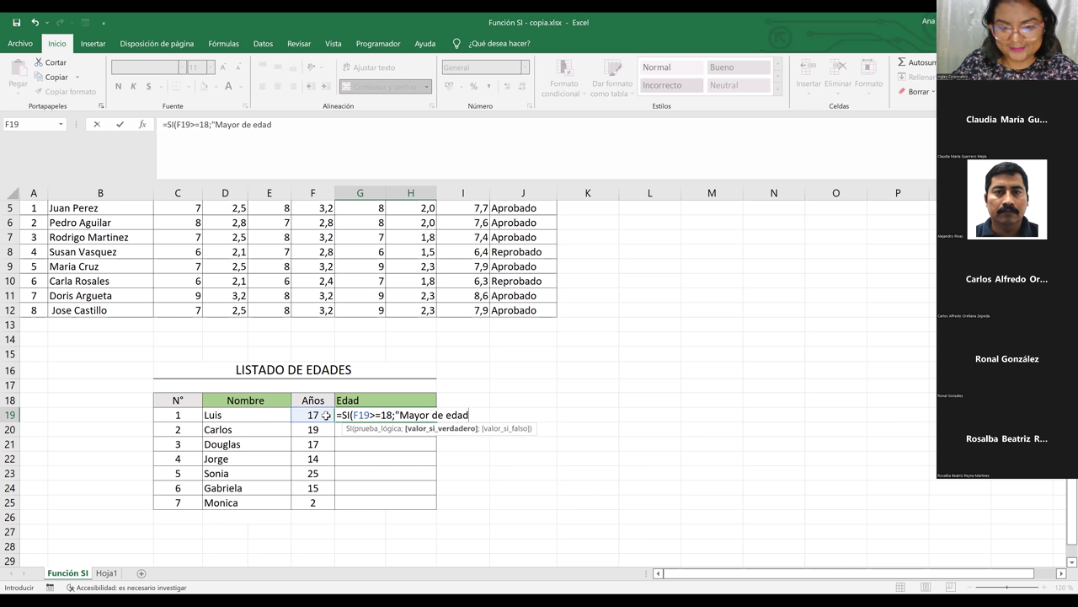
pyautogui.write('"')
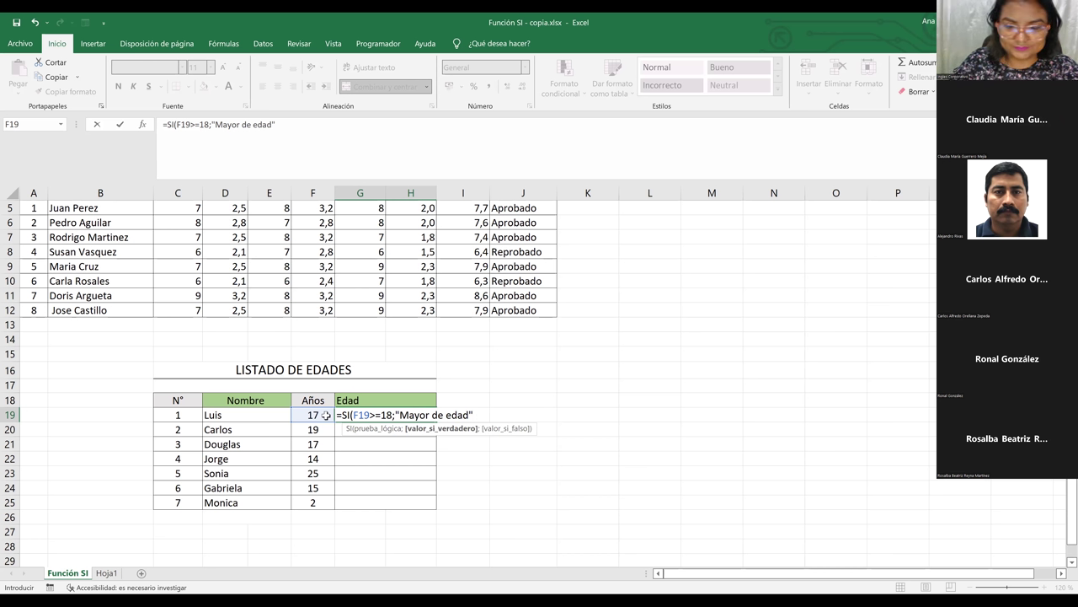
pyautogui.write(':')
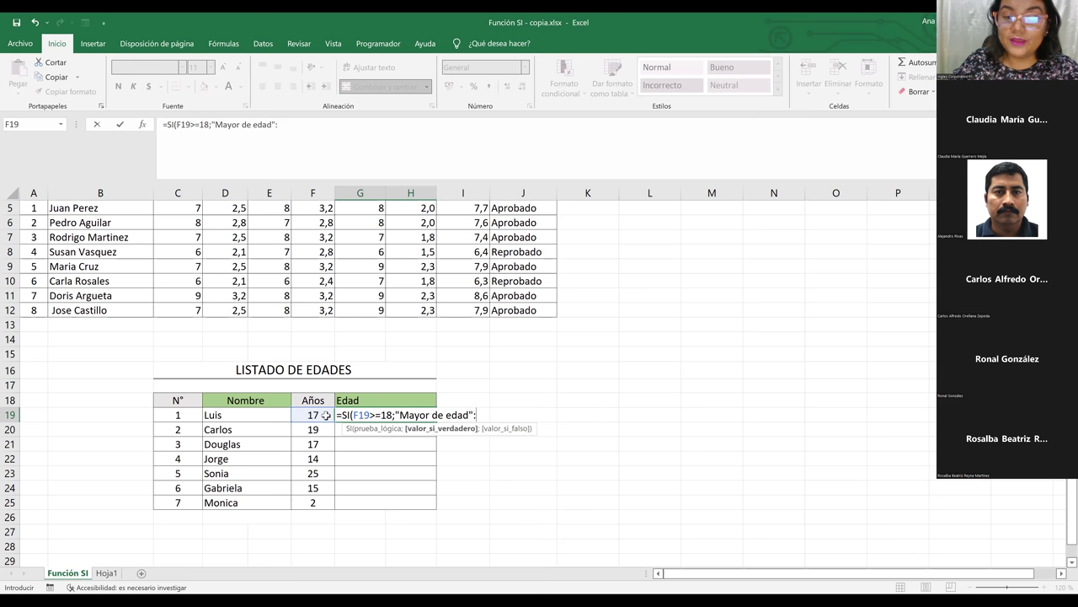
pyautogui.press('BackSpace')
pyautogui.write(';')
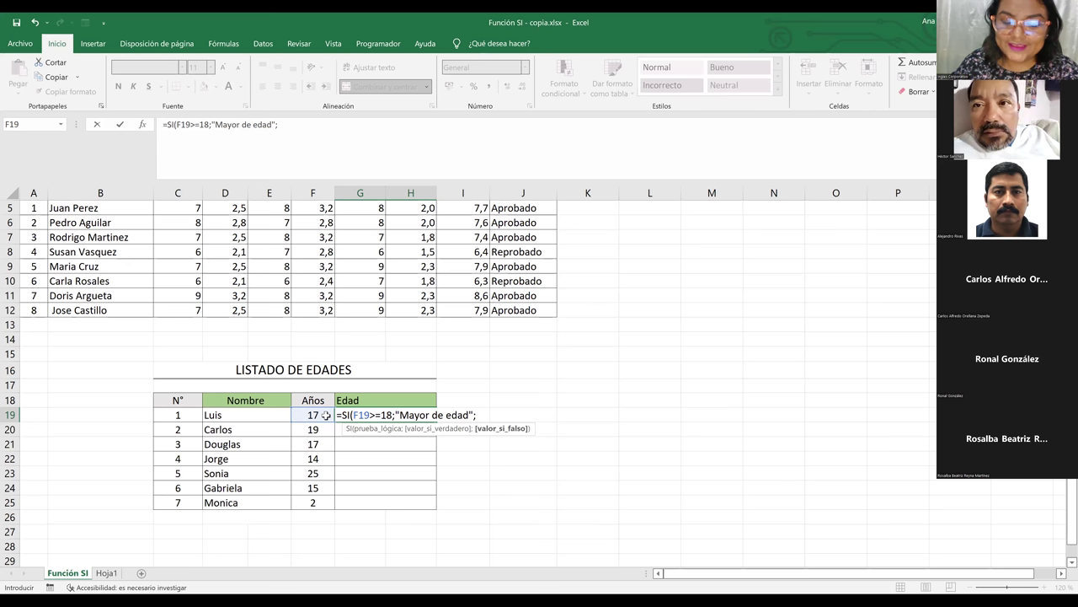
pyautogui.write('"Menor de edad"')
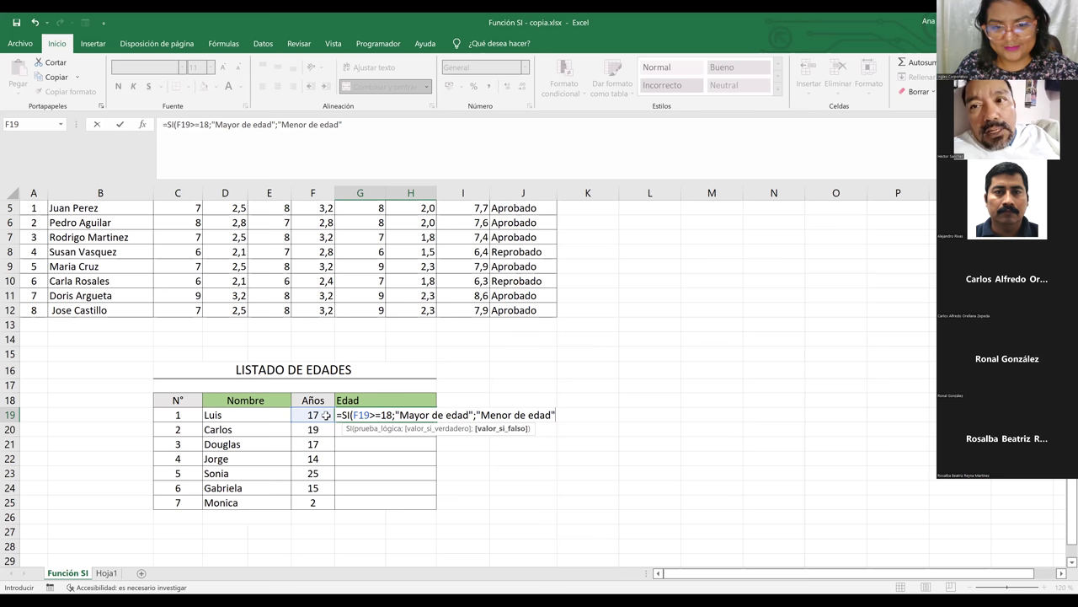
pyautogui.write(')')
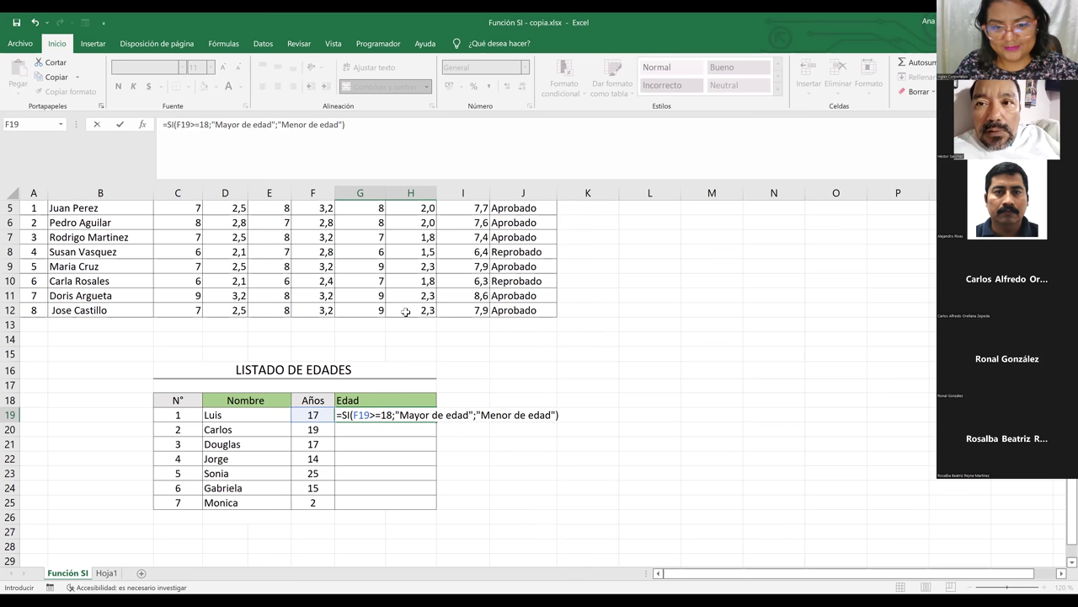
pyautogui.click(405, 312)
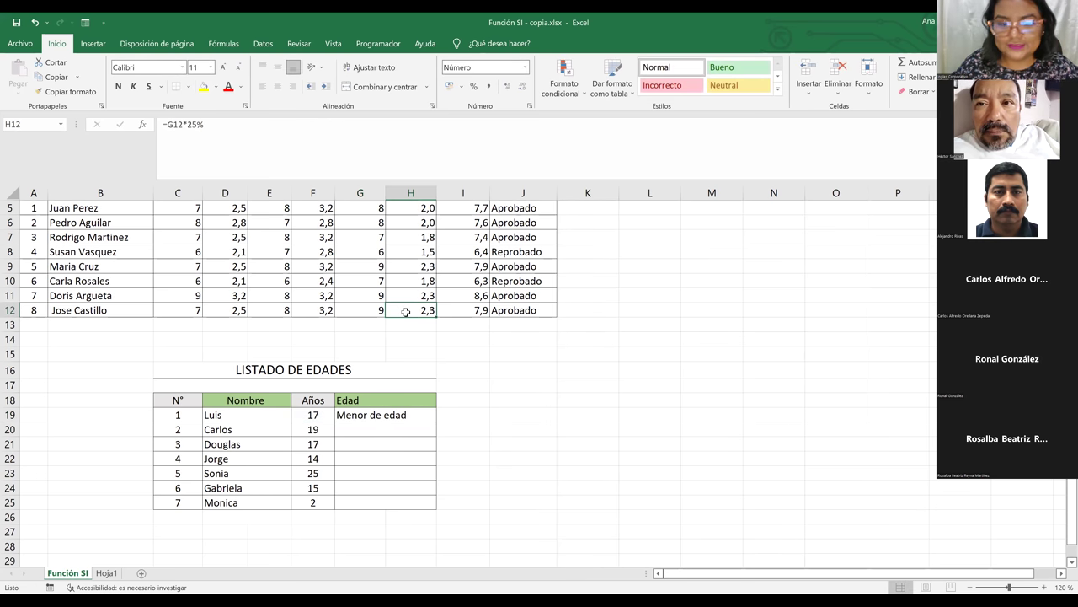
# Recheck G19's formula, then begin a new formula with = in Carlos's Edad cell G20
pyautogui.click(399, 417)
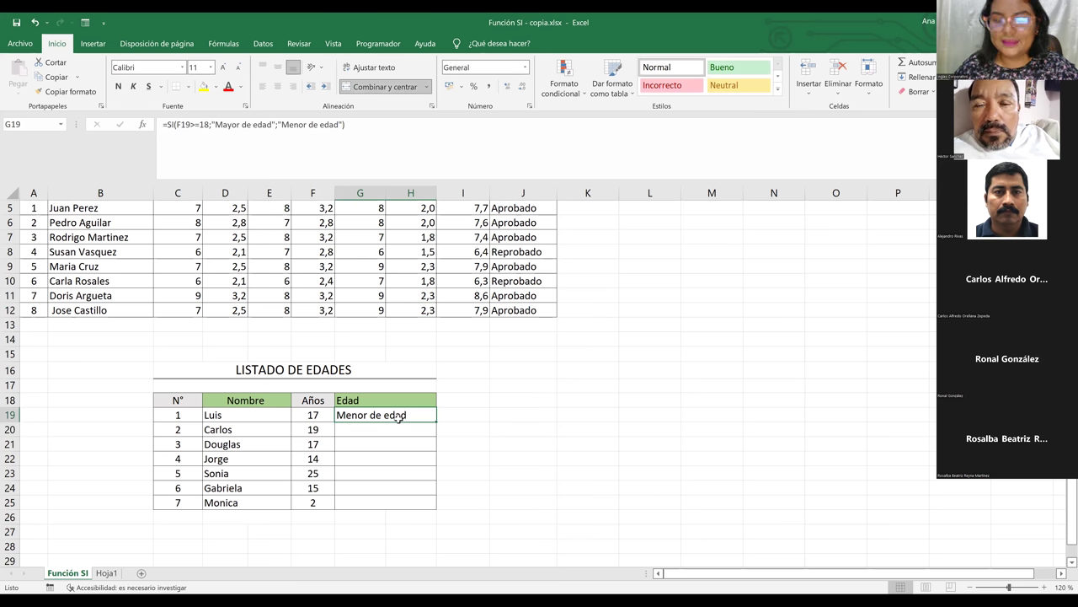
pyautogui.click(382, 429)
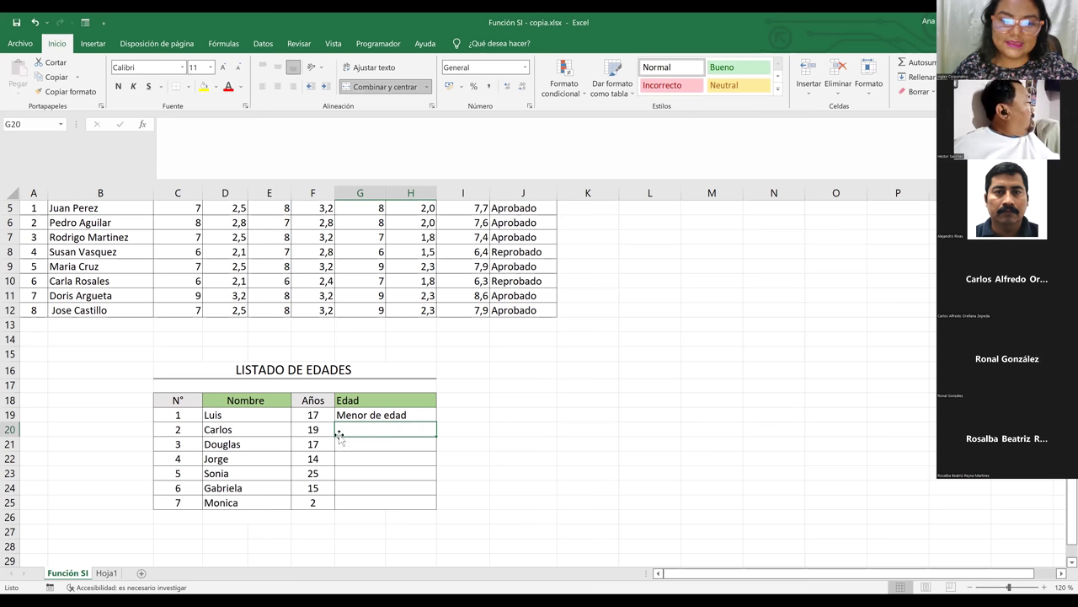
pyautogui.click(318, 431)
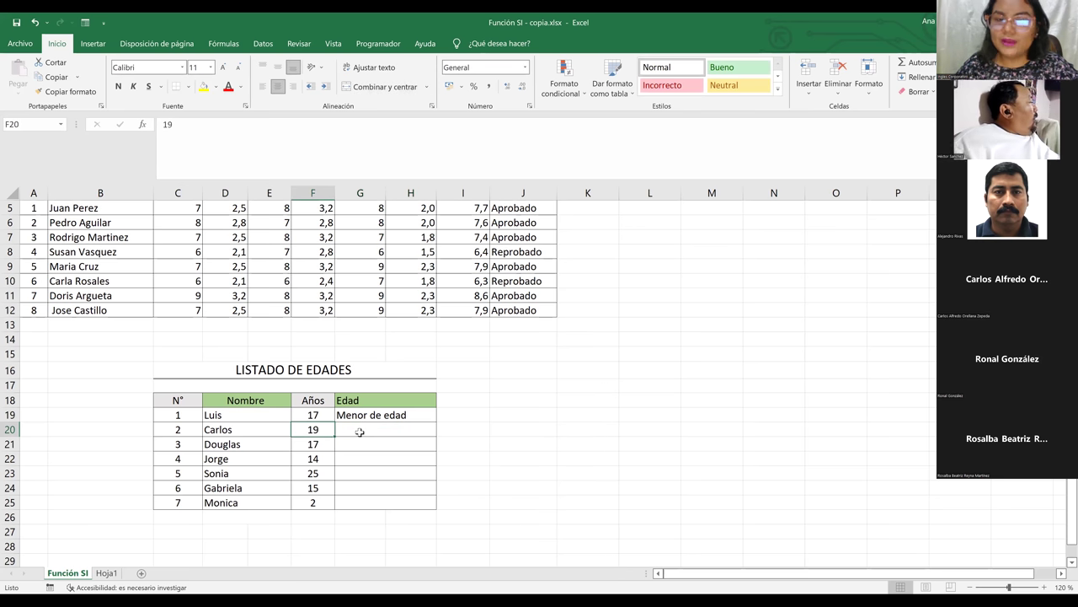
pyautogui.click(360, 432)
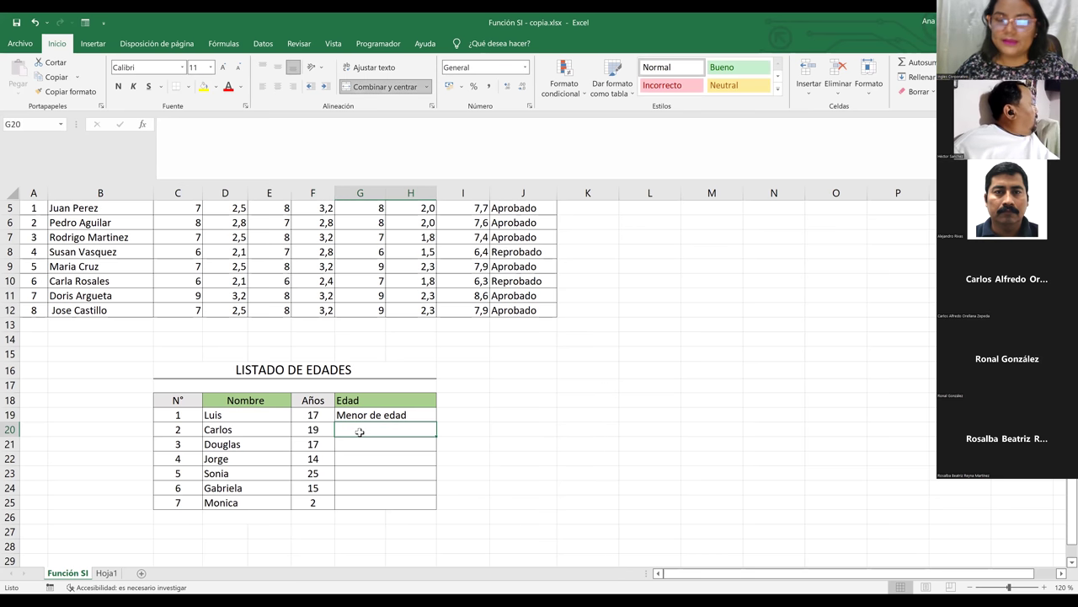
pyautogui.write('=')
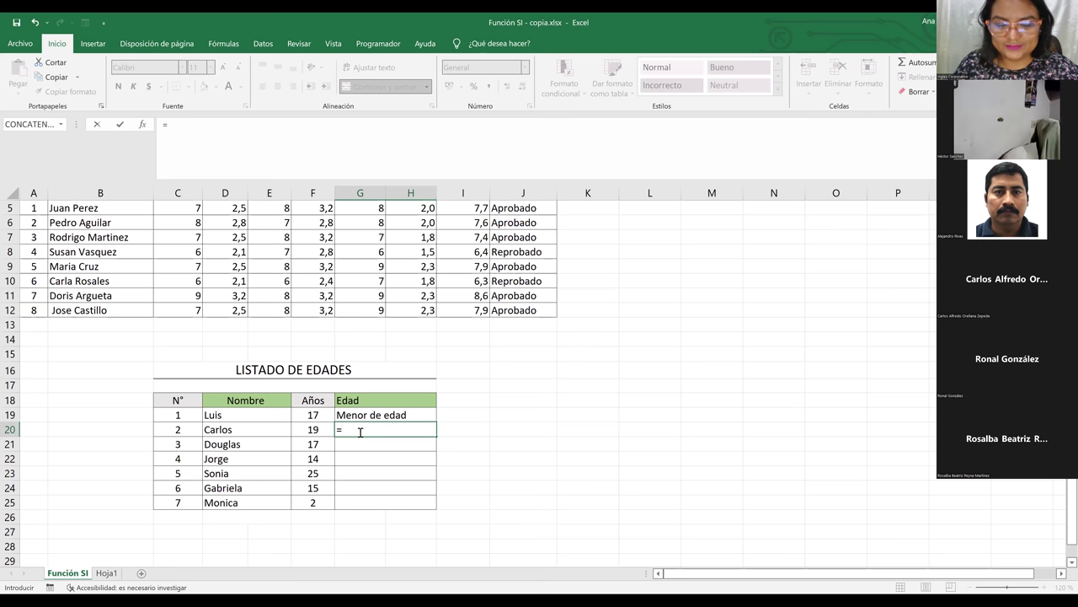
# Enter =SI(F20>=18;"Mayor de edad";"Menor de edad") in G20 for Carlos
pyautogui.write('si')
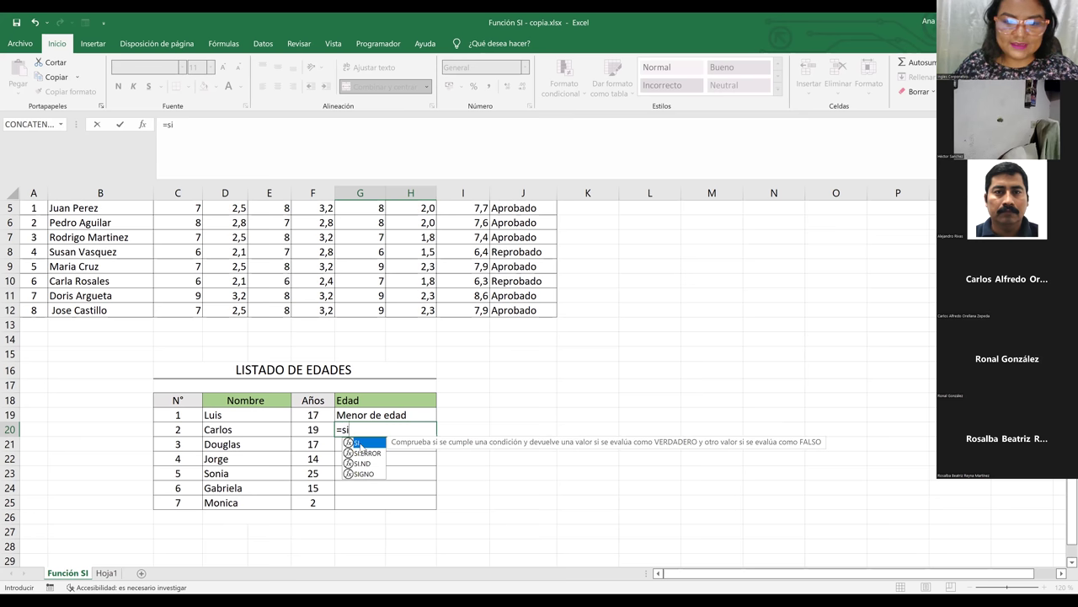
pyautogui.press('Tab')
pyautogui.click(315, 430)
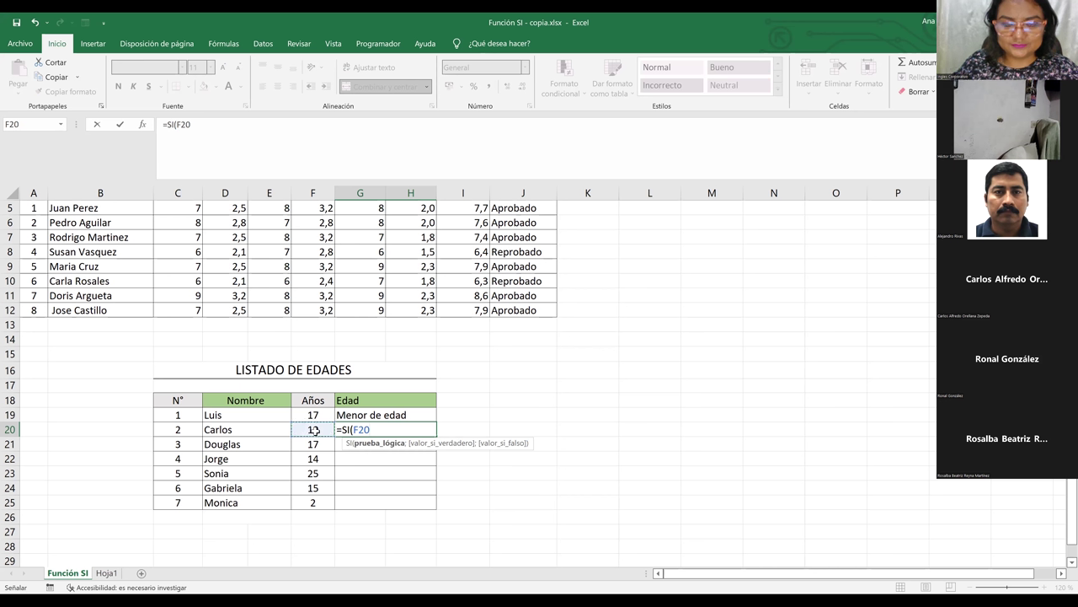
pyautogui.write('>=')
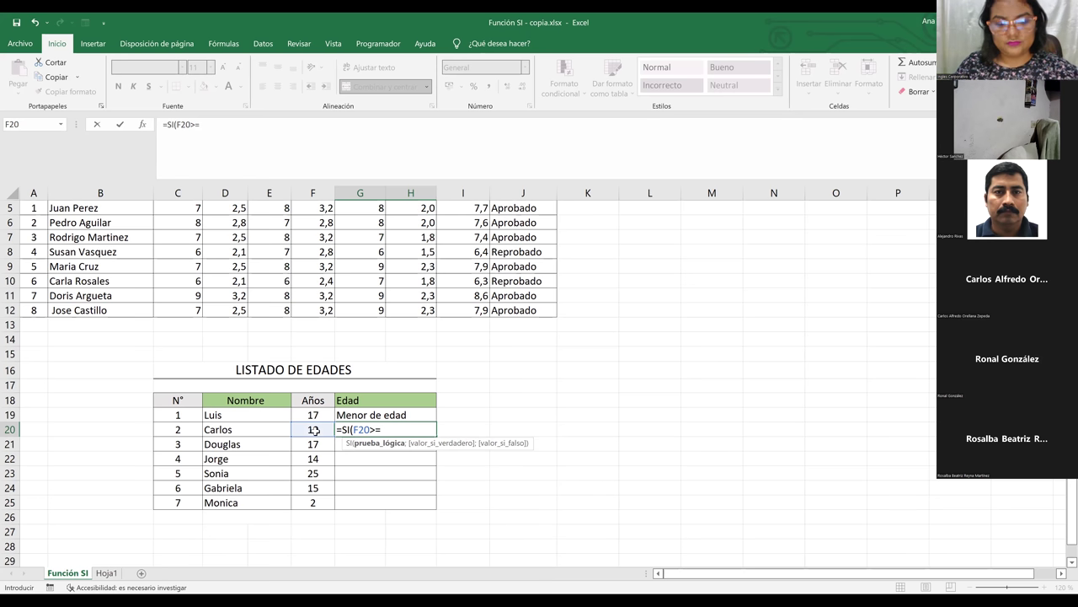
pyautogui.write('18')
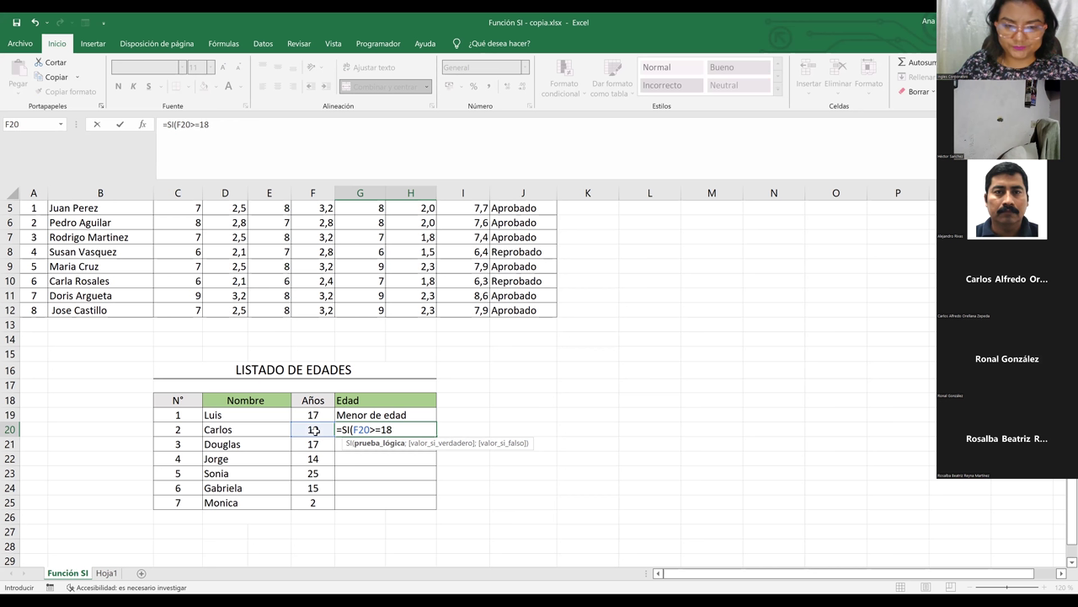
pyautogui.write('<')
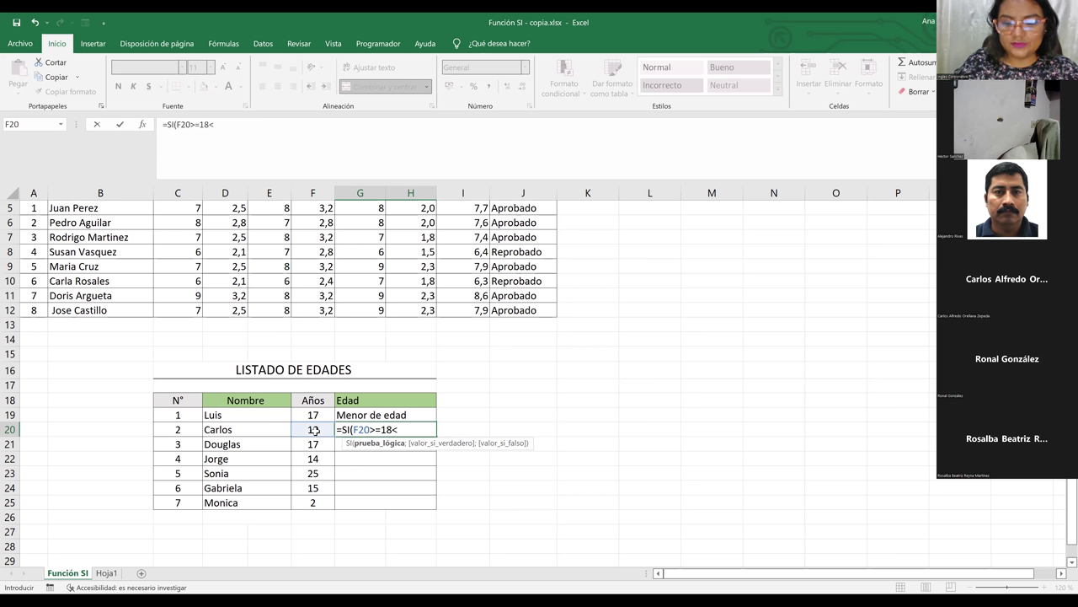
pyautogui.press('BackSpace')
pyautogui.write(';')
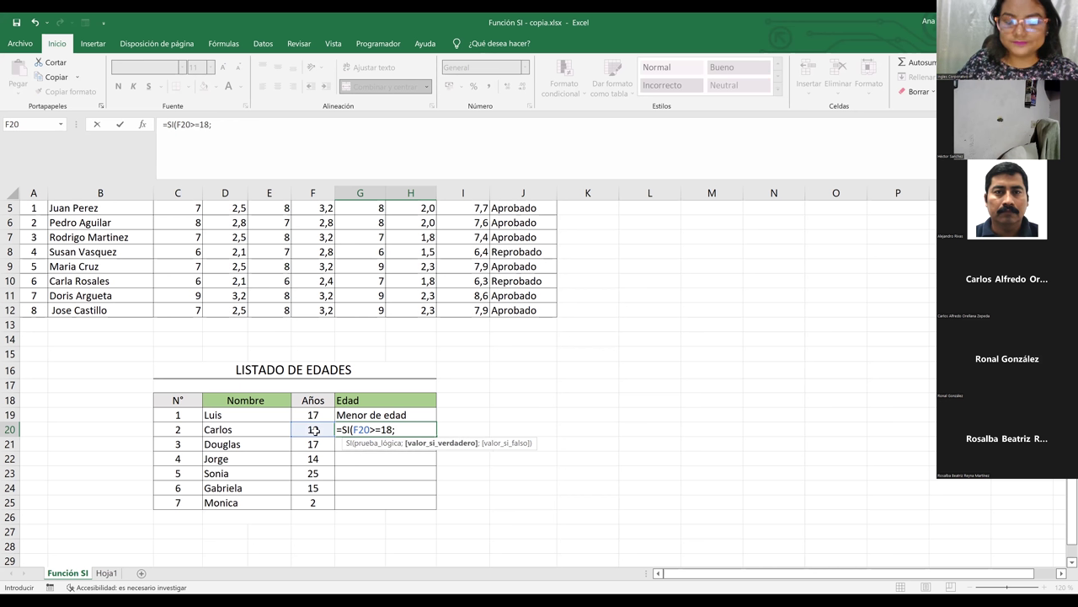
pyautogui.write('"')
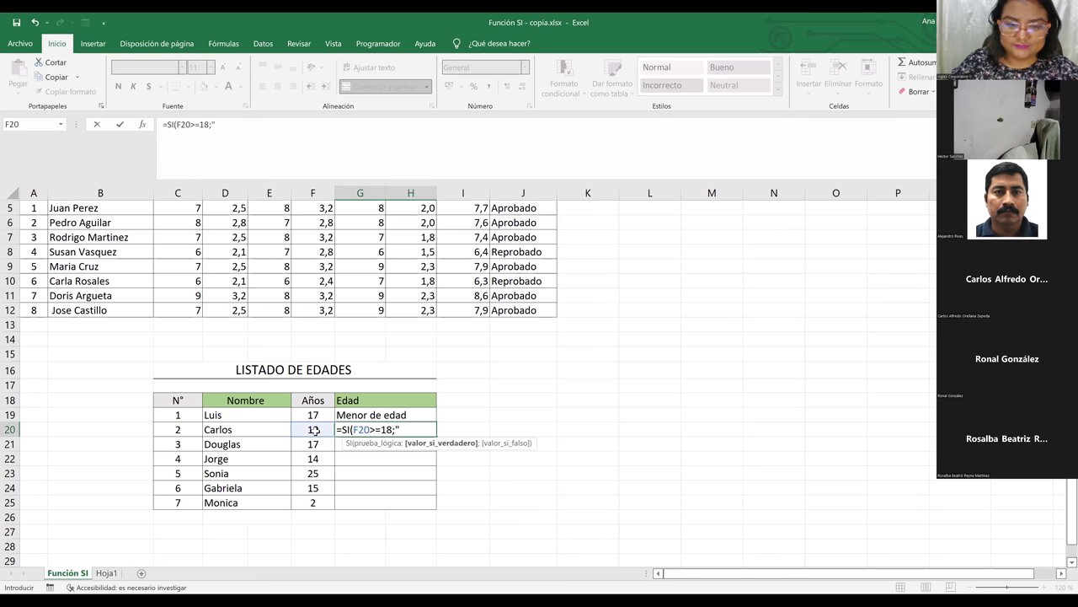
pyautogui.write('Ma')
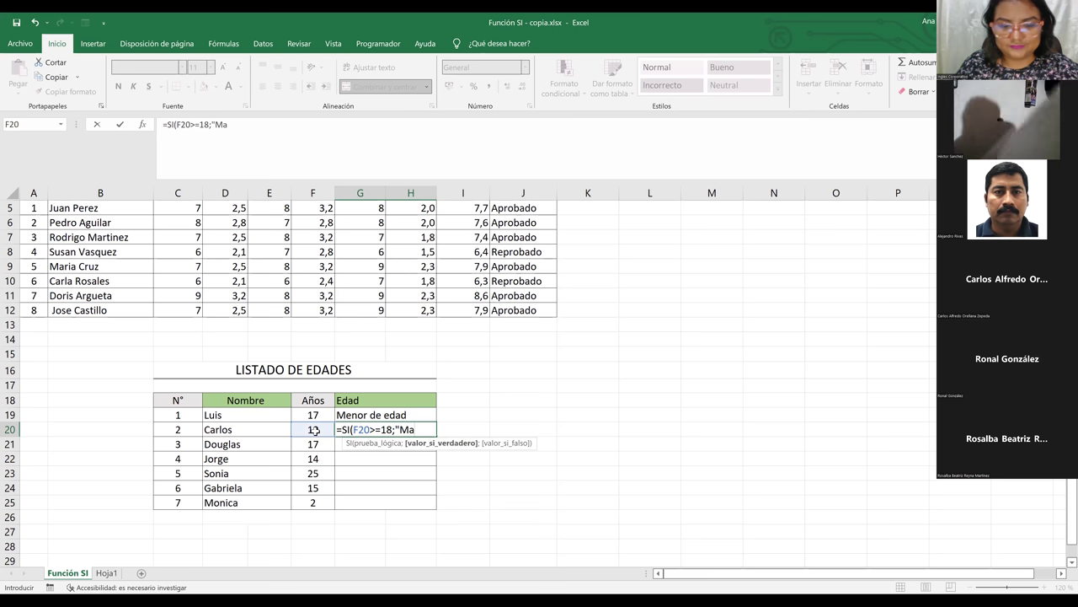
pyautogui.write('yor d')
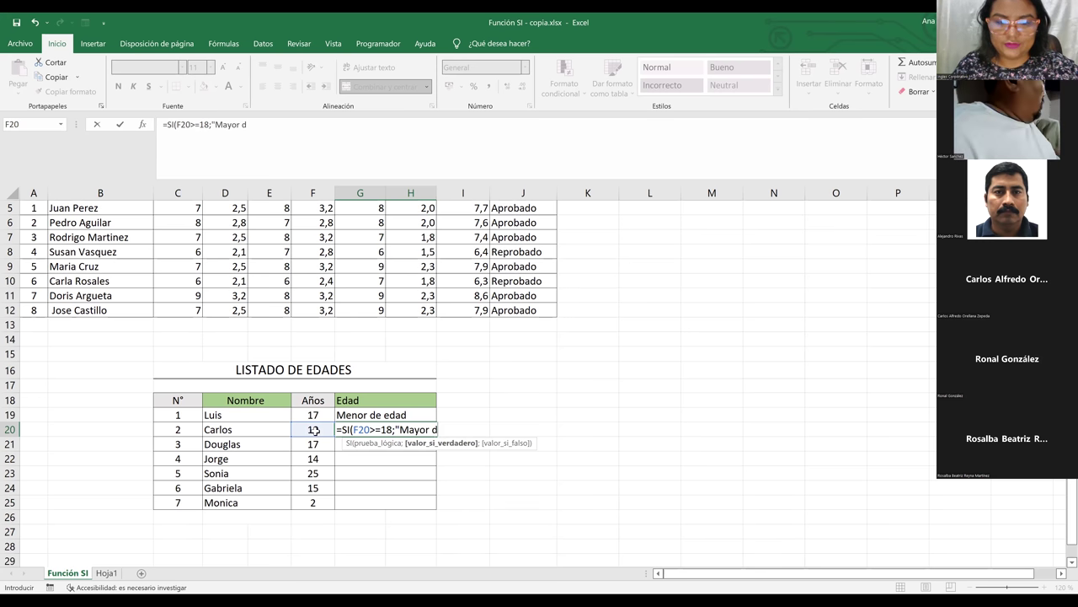
pyautogui.write('e edad')
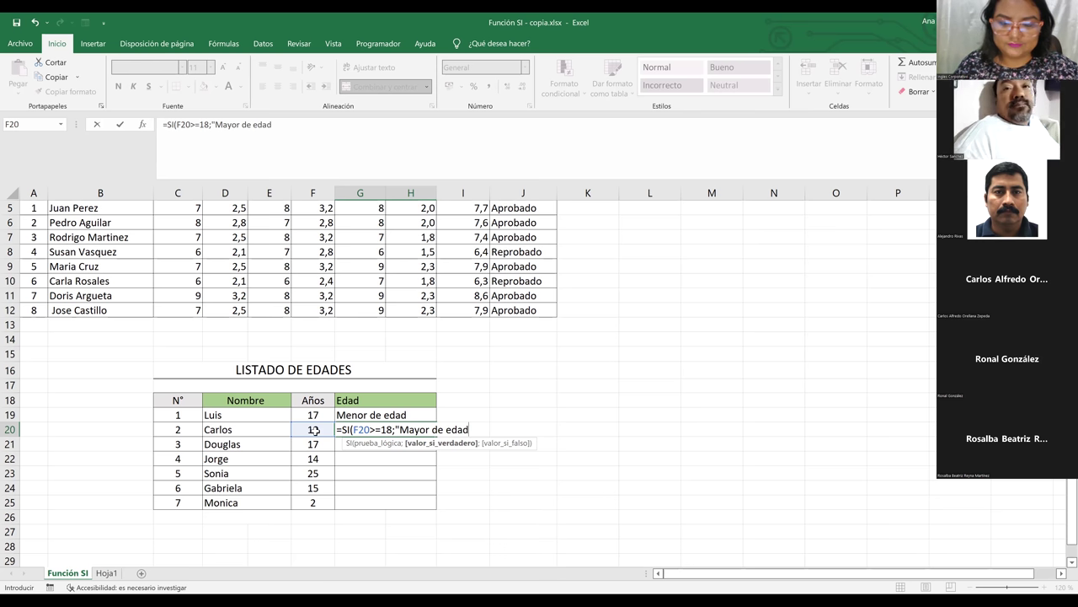
pyautogui.write('"')
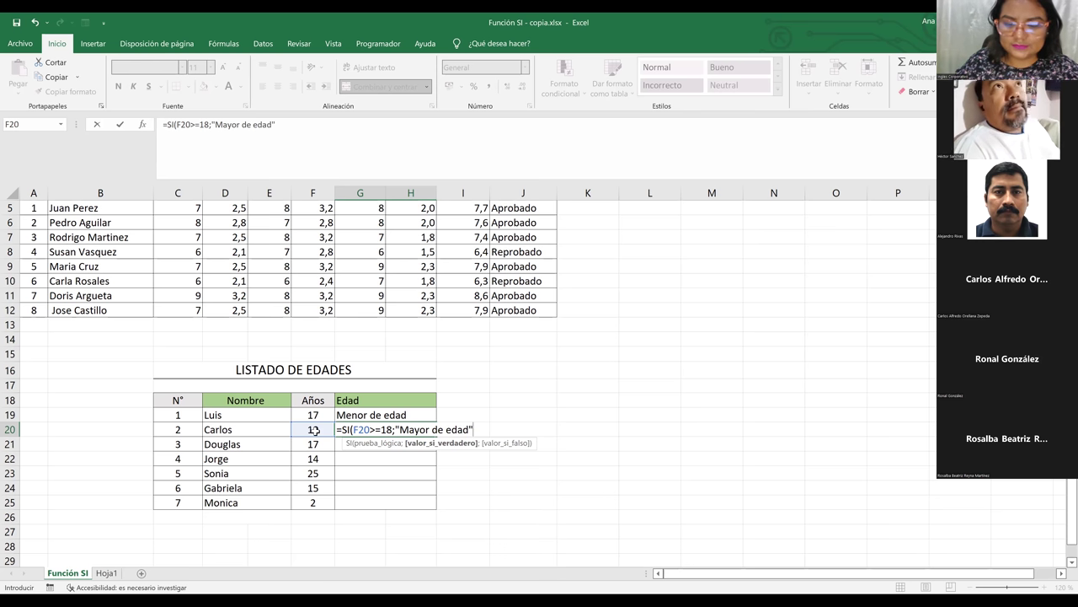
pyautogui.write(';')
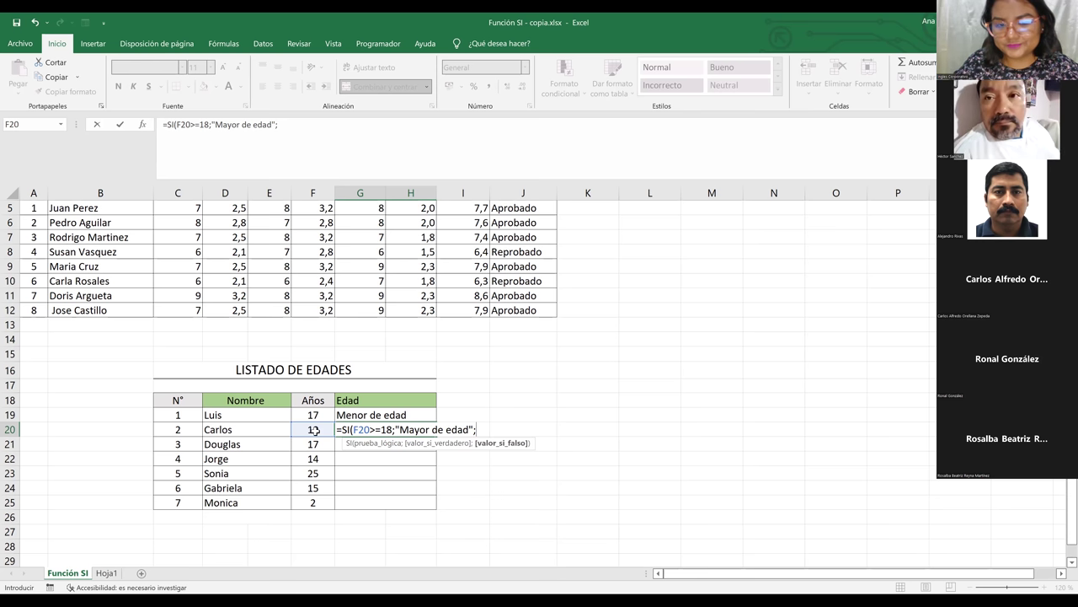
pyautogui.write('"')
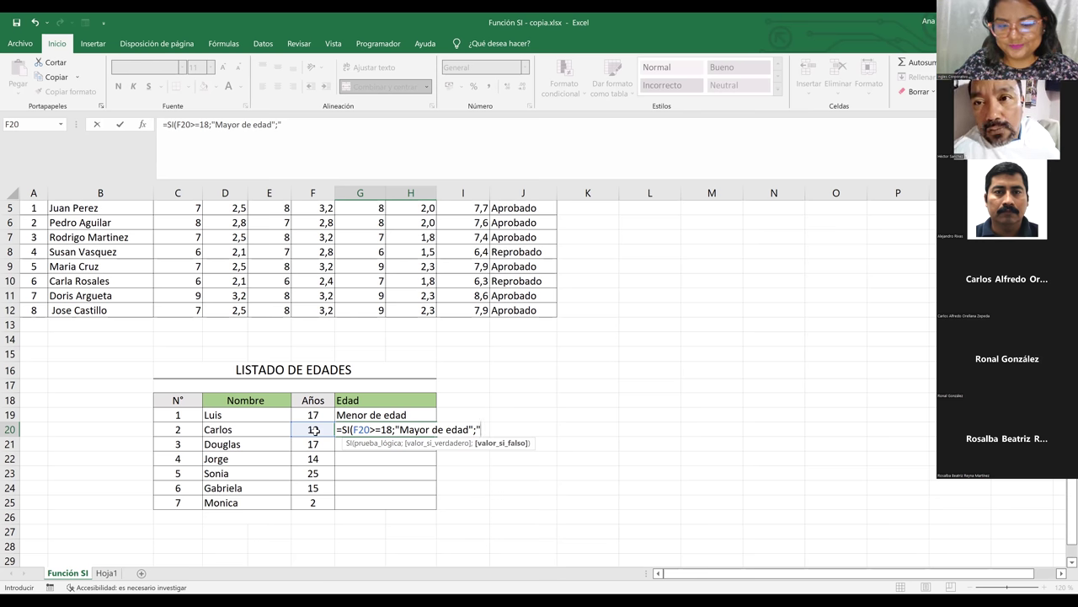
pyautogui.write('Menor')
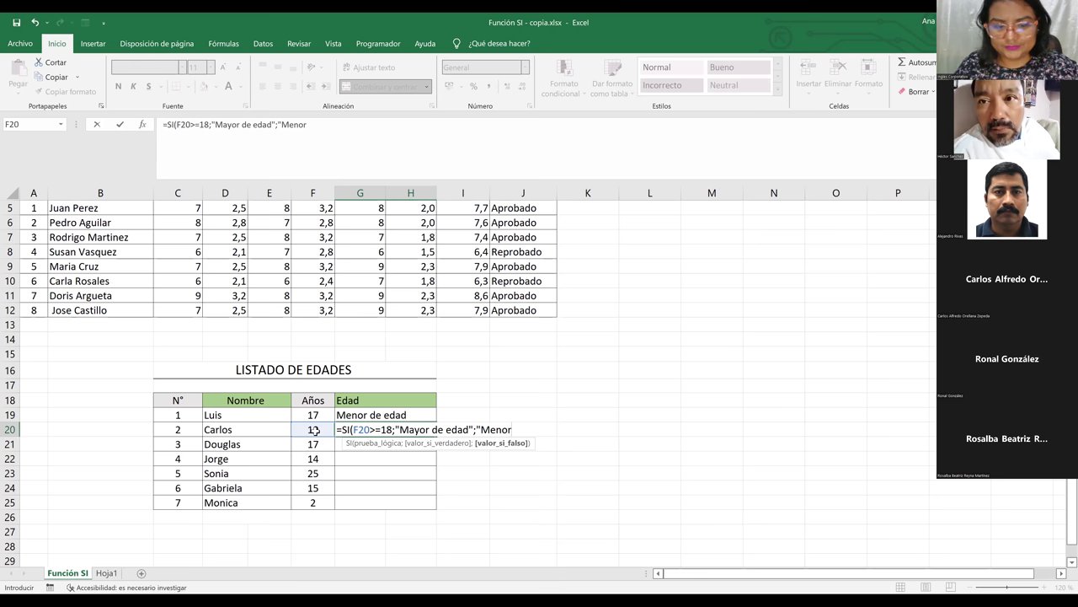
pyautogui.write(' de edad')
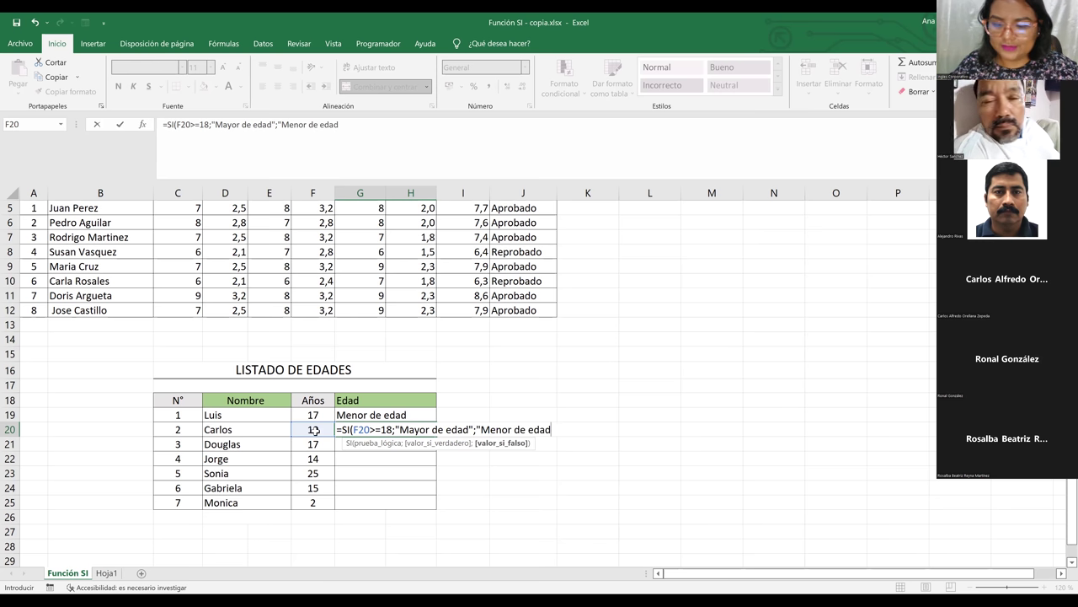
pyautogui.write('")')
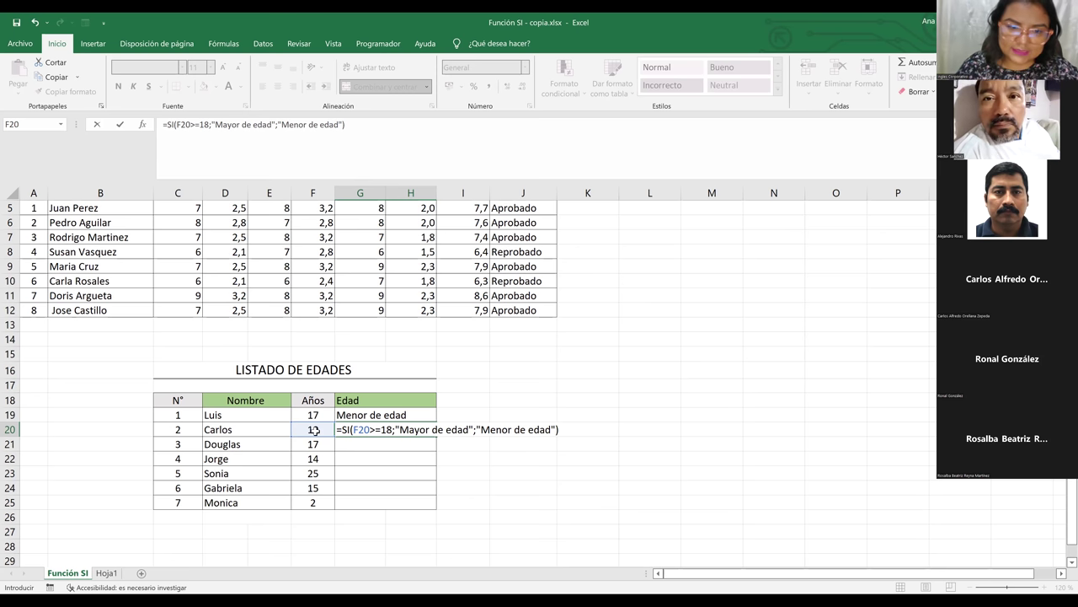
pyautogui.press('Return')
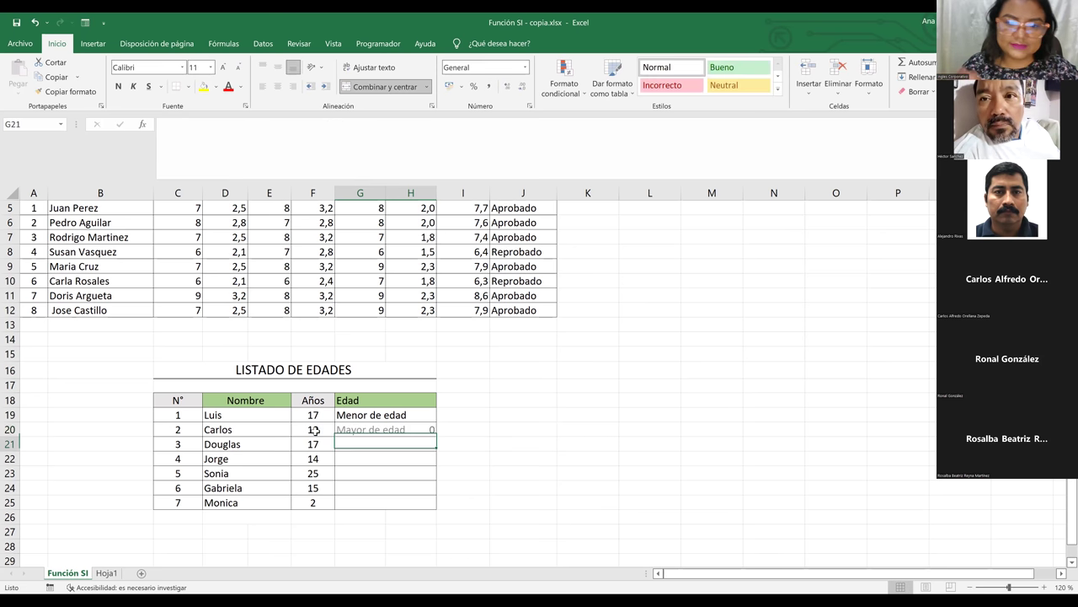
pyautogui.click(386, 431)
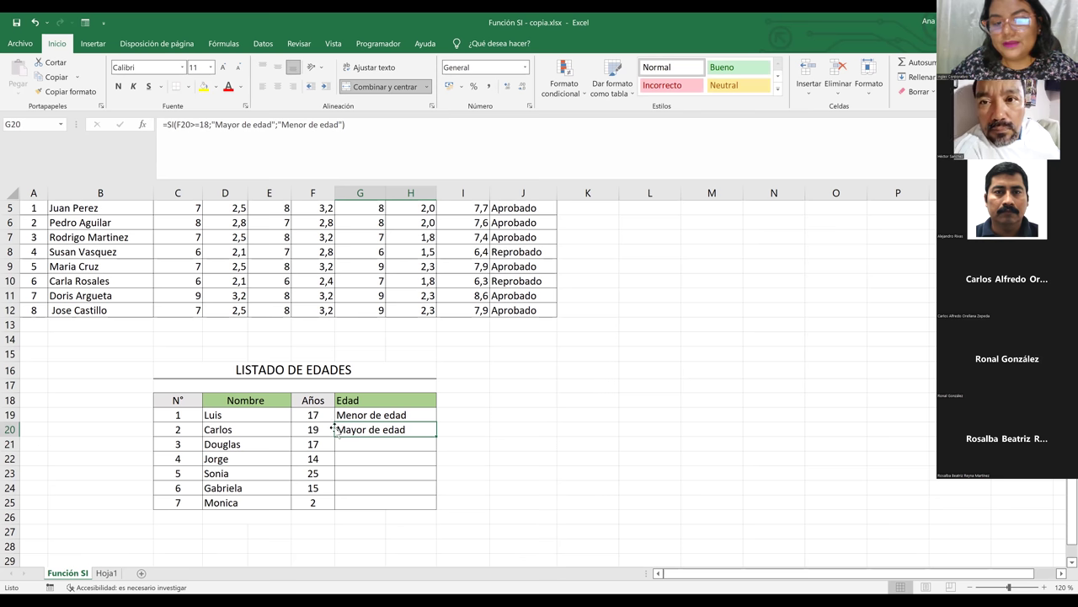
pyautogui.click(305, 428)
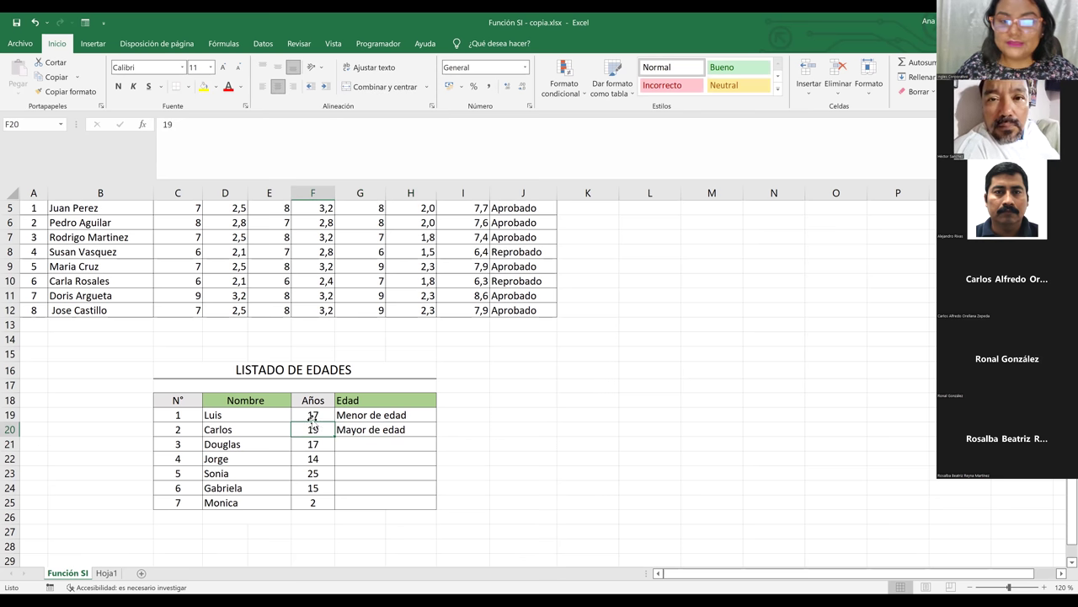
pyautogui.click(312, 413)
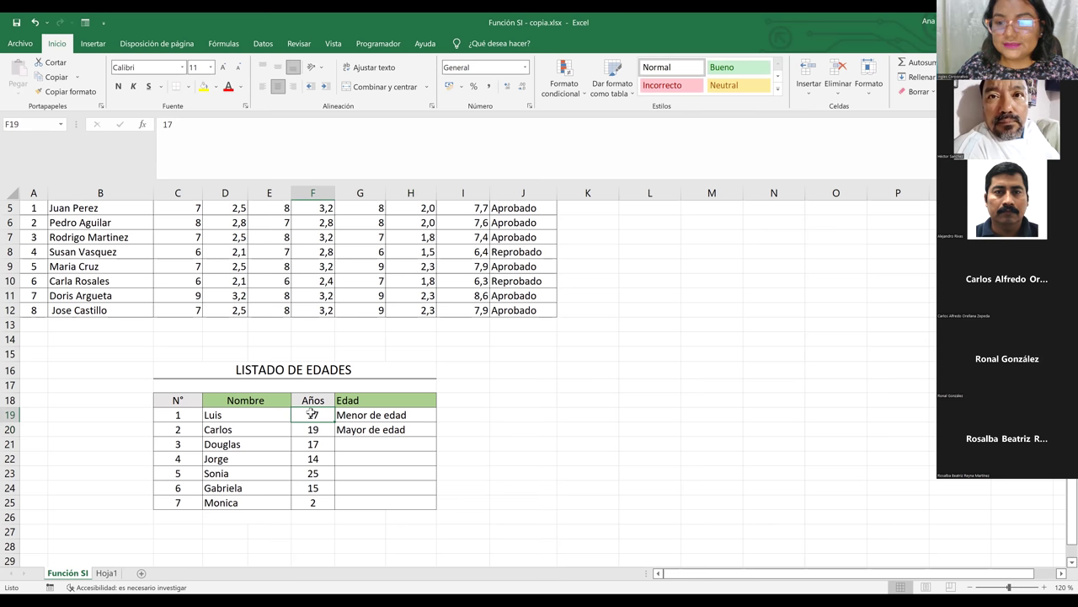
pyautogui.click(371, 417)
pyautogui.click(382, 433)
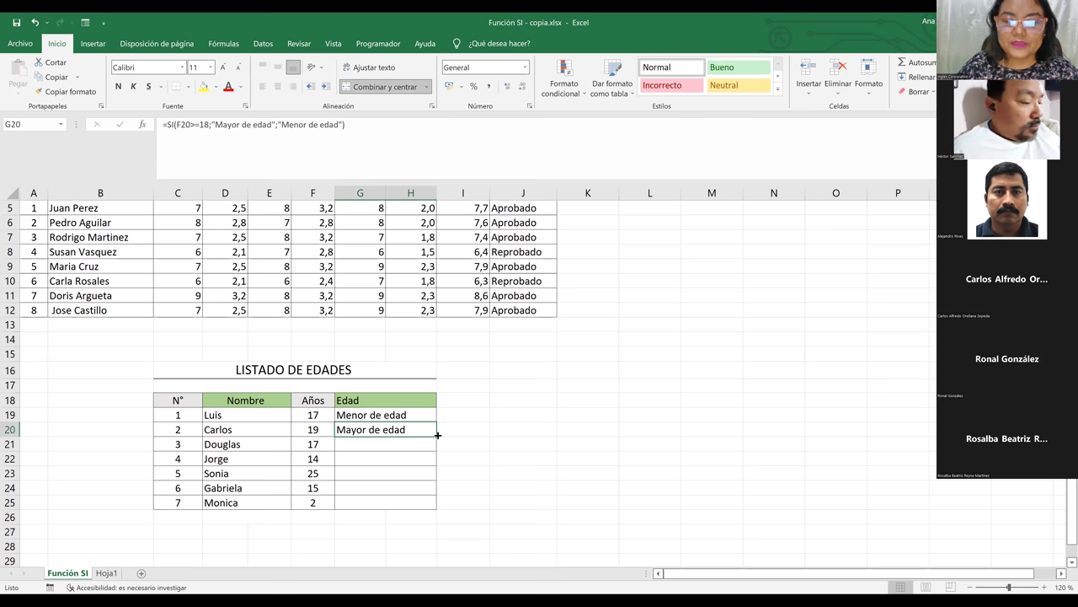
# Fill the age formula from G20 down to G25 and verify Monica's result
pyautogui.moveTo(437, 434); pyautogui.dragTo(431, 504)
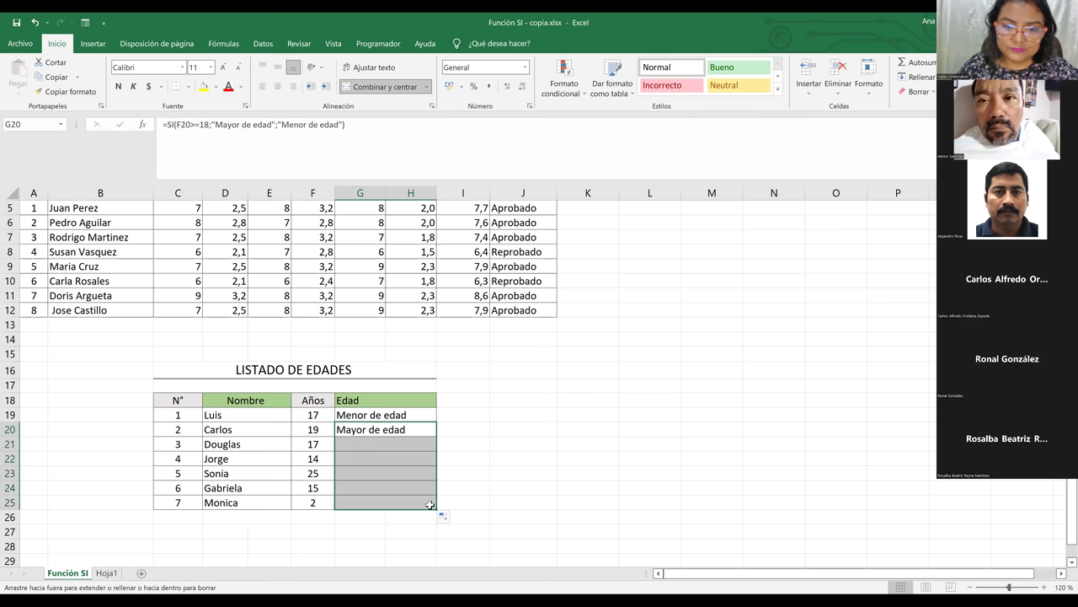
pyautogui.click(311, 503)
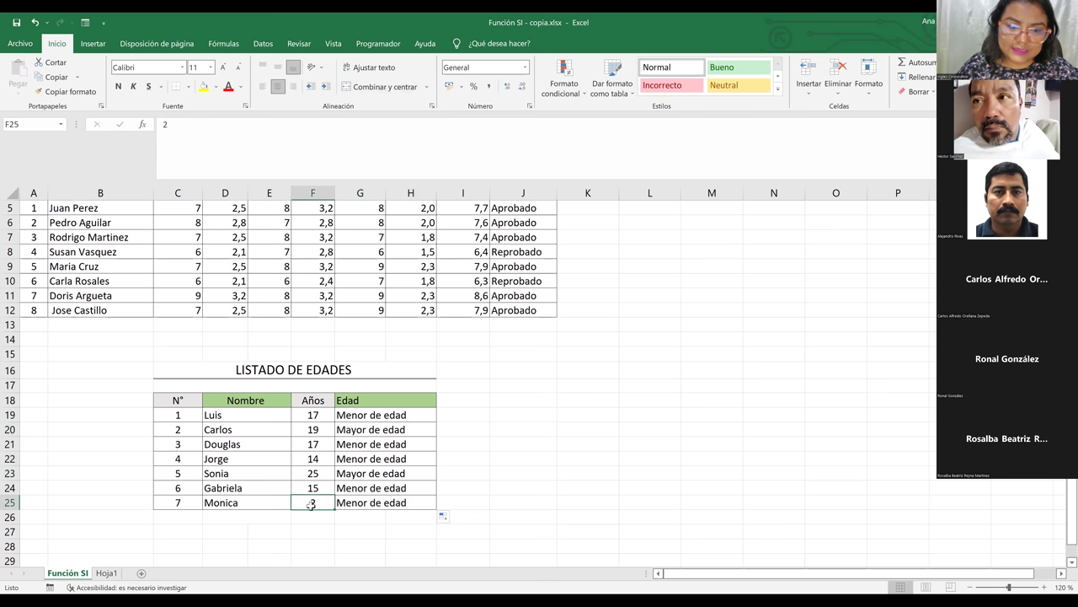
pyautogui.click(396, 503)
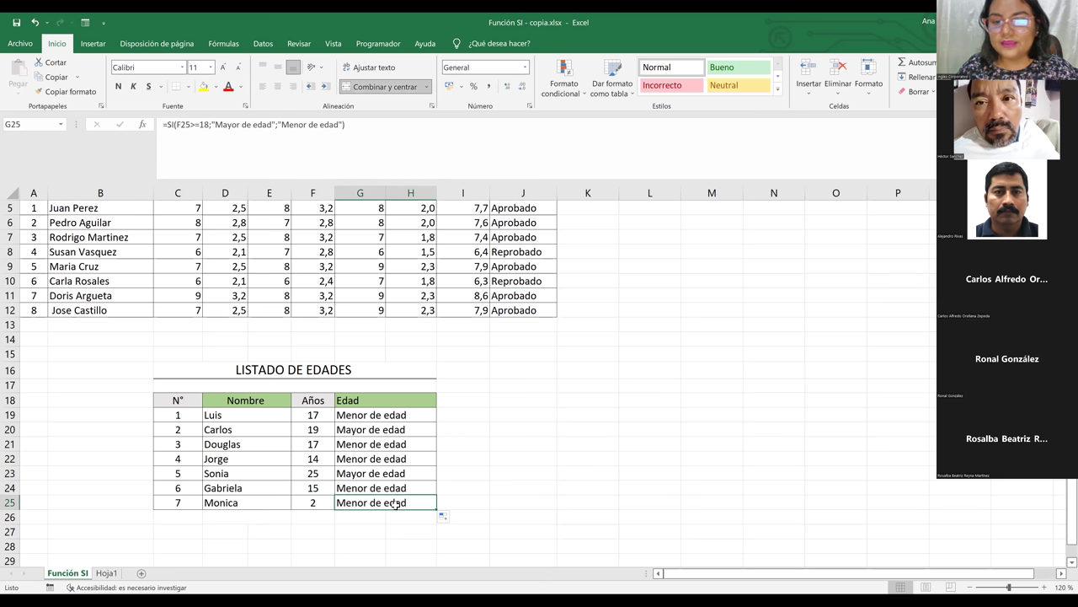
pyautogui.click(455, 501)
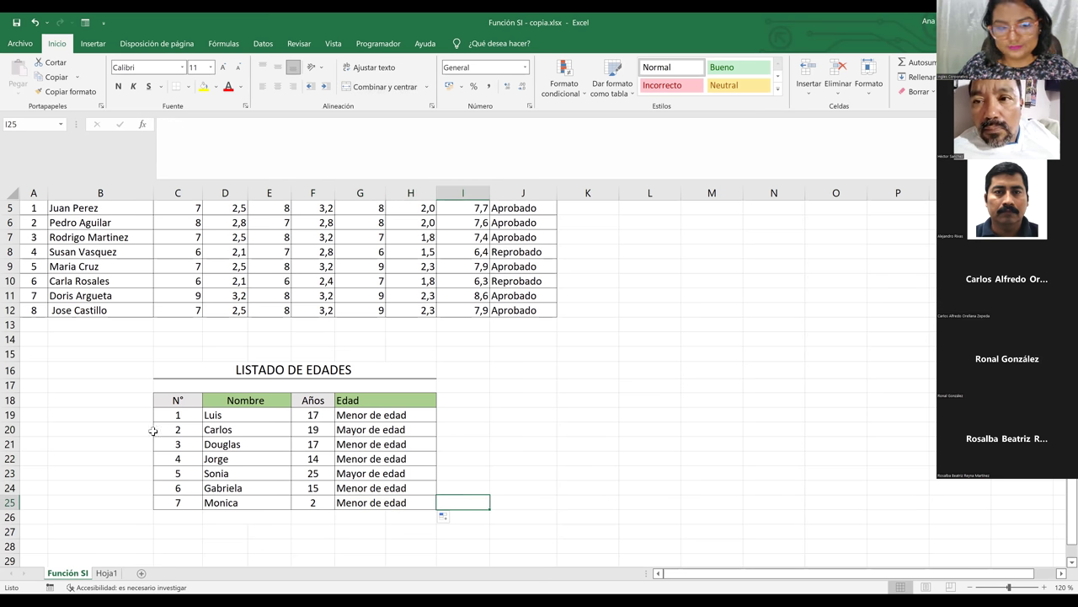
pyautogui.click(59, 376)
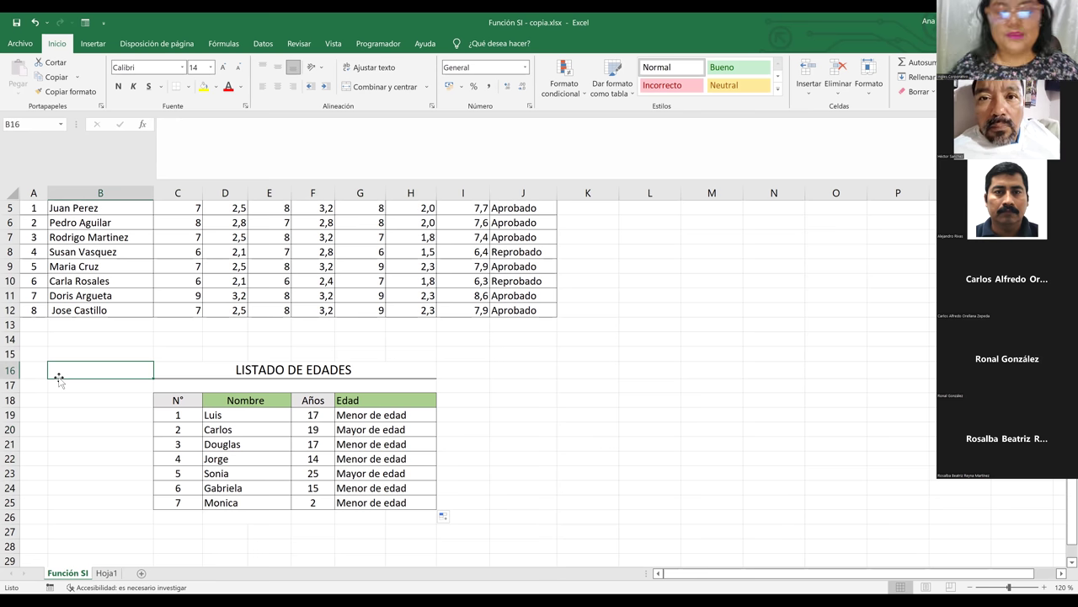
# On Hoja1, delete the Total and Estado headings in H4:I4
pyautogui.click(110, 576)
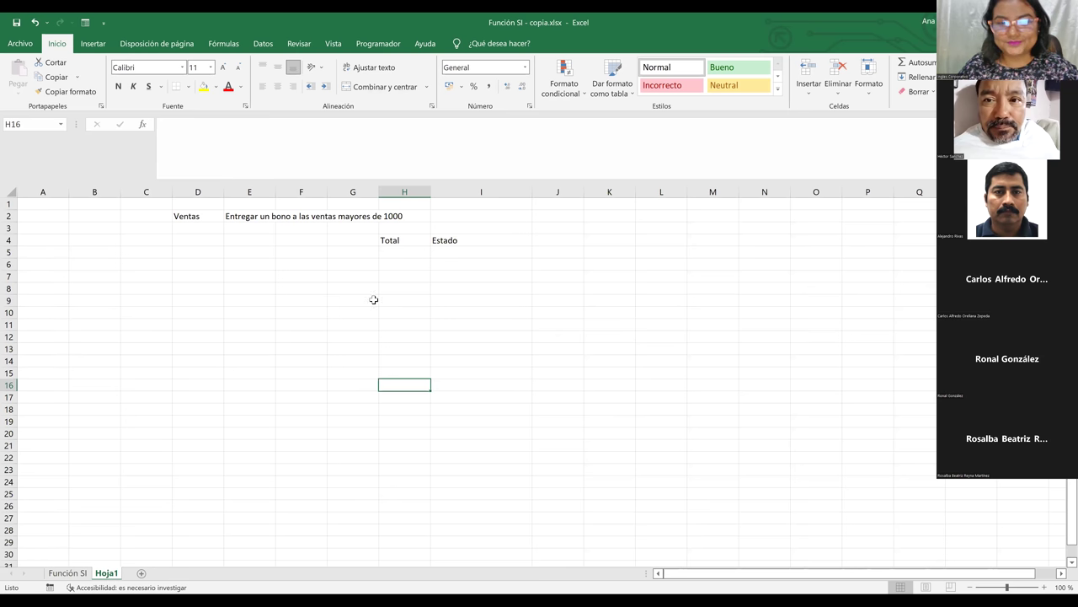
pyautogui.click(80, 576)
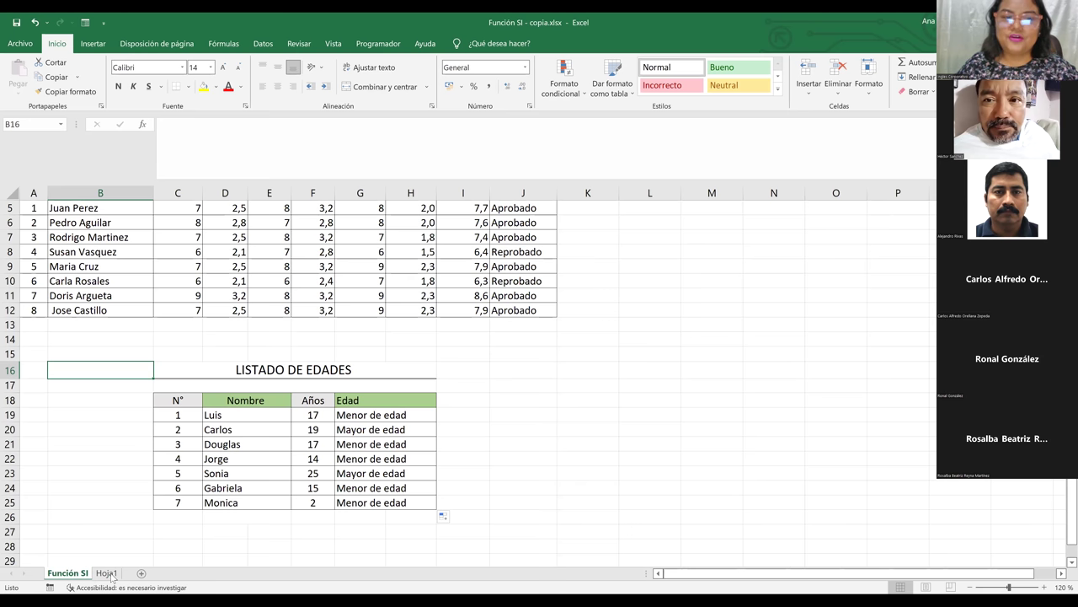
pyautogui.click(108, 574)
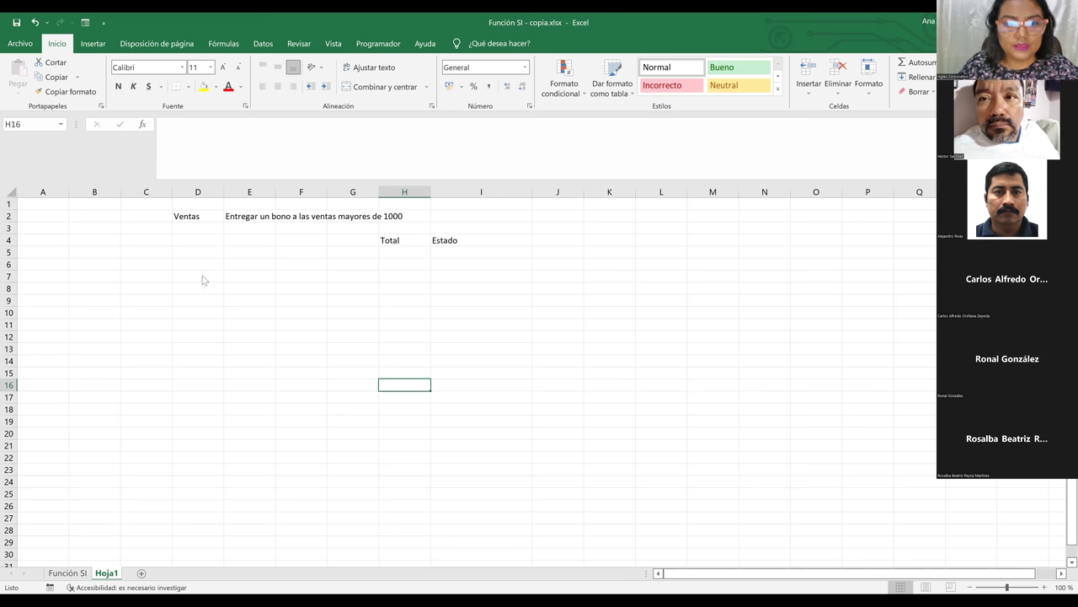
pyautogui.click(383, 240)
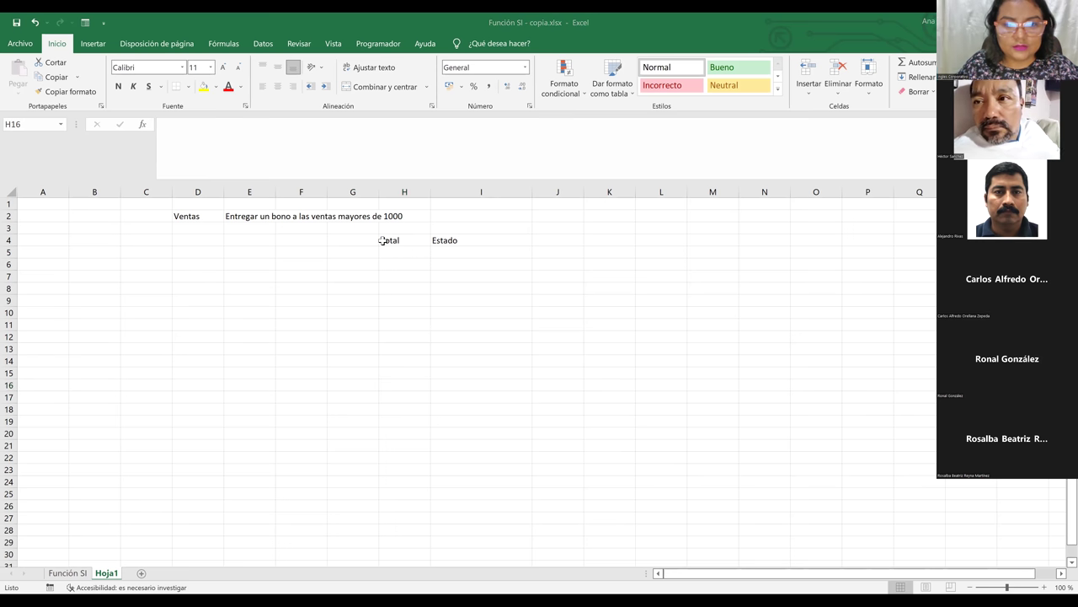
pyautogui.click(438, 241)
pyautogui.moveTo(403, 240); pyautogui.dragTo(450, 241)
pyautogui.press('Delete')
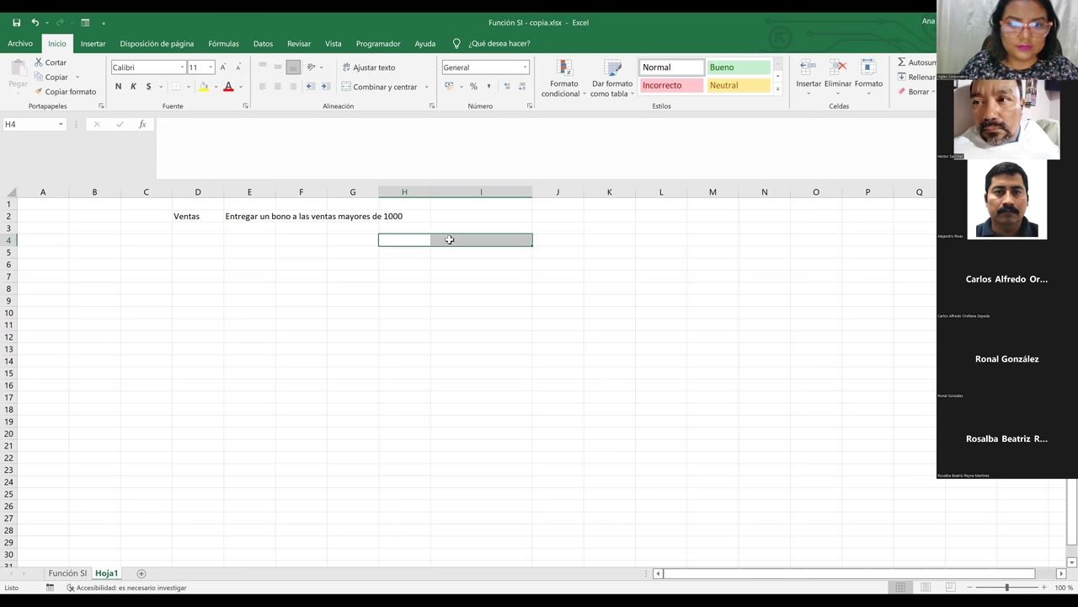
# Change the bonus note in E2 from 1000 to 2000
pyautogui.click(359, 213)
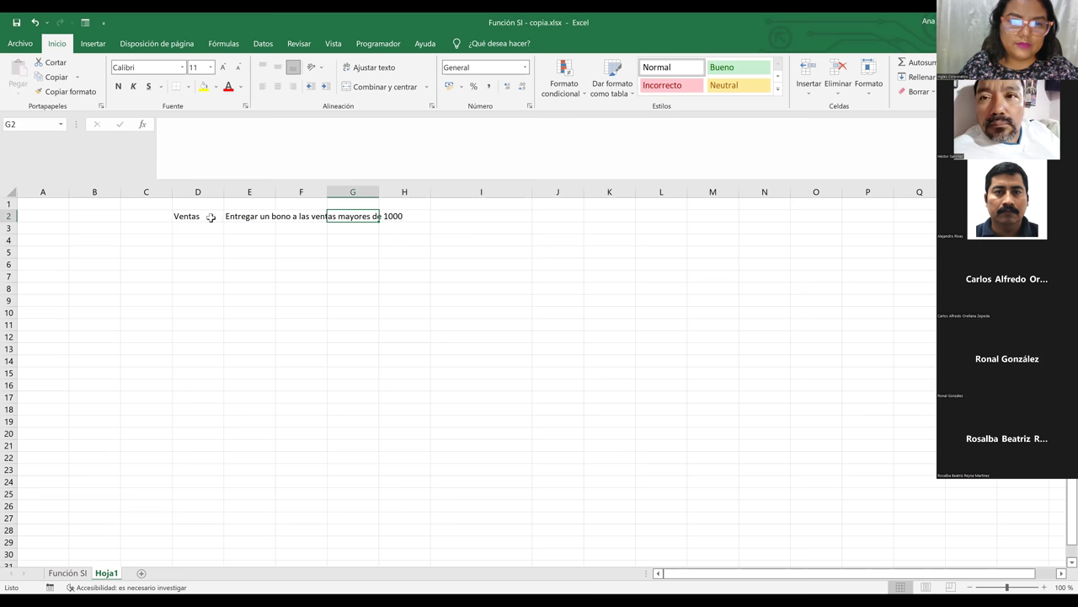
pyautogui.click(211, 216)
pyautogui.press('Right')
pyautogui.click(324, 126)
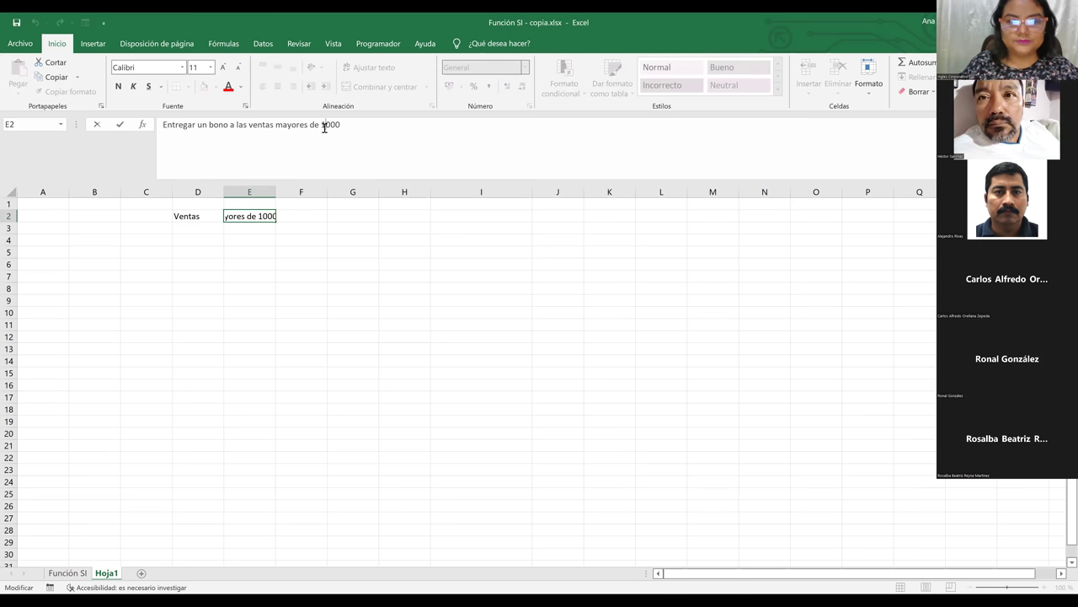
pyautogui.press('BackSpace')
pyautogui.write('2')
pyautogui.press('Return')
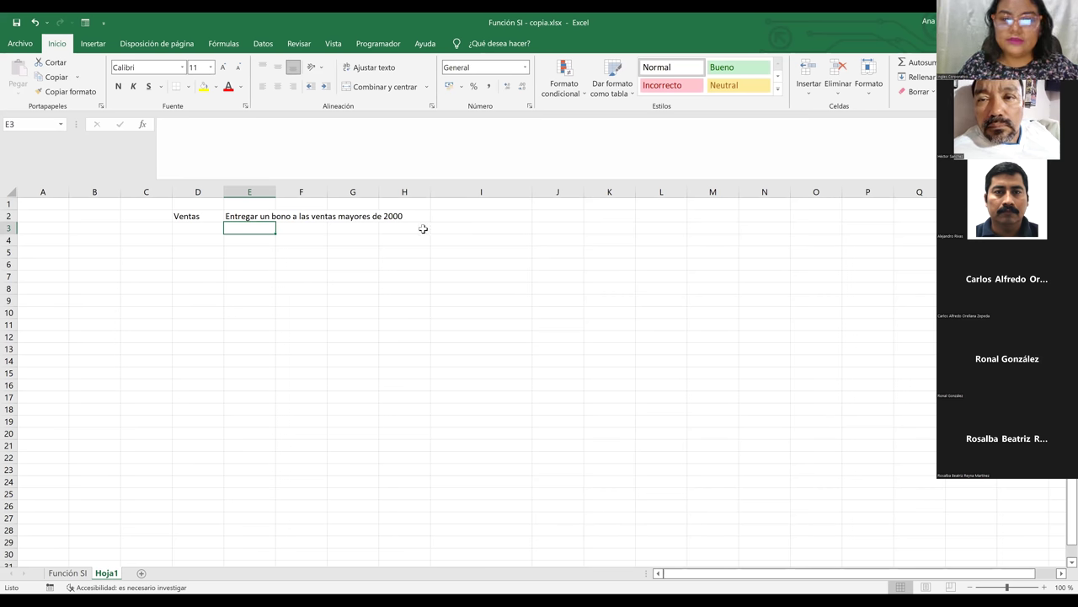
# Correct the bonus note so it reads 'mayores de $2000'
pyautogui.click(380, 216)
pyautogui.click(252, 217)
pyautogui.click(323, 124)
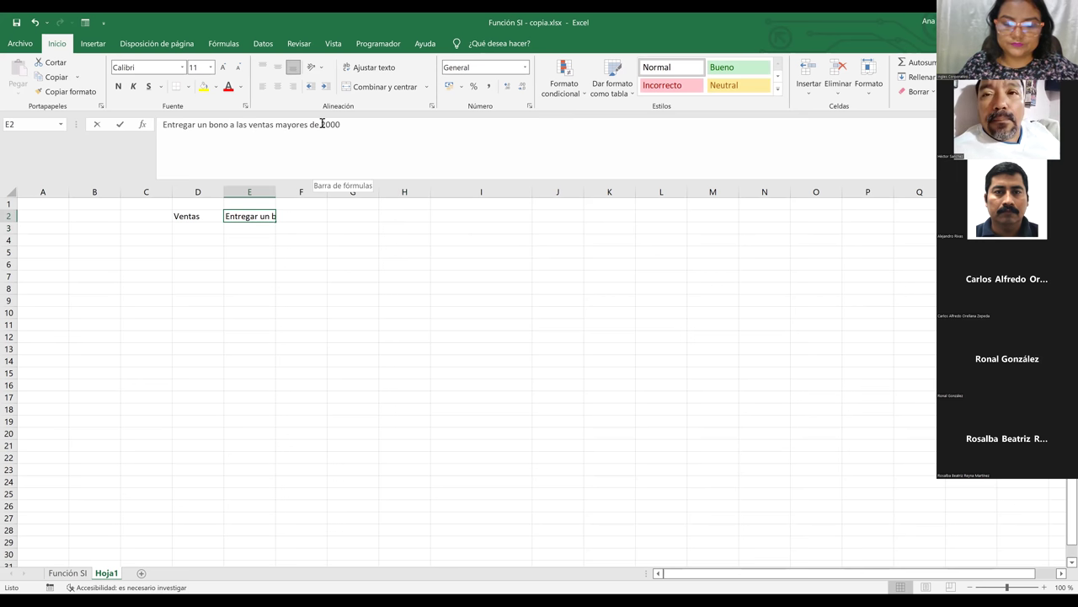
pyautogui.press('BackSpace')
pyautogui.write('2')
pyautogui.write('$')
pyautogui.click(338, 241)
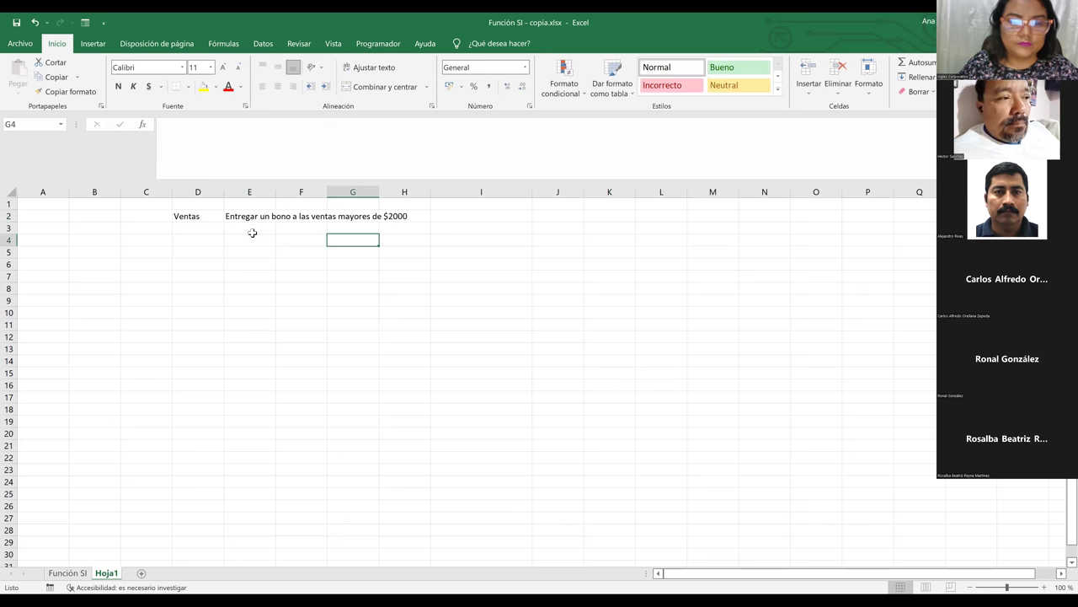
pyautogui.click(93, 264)
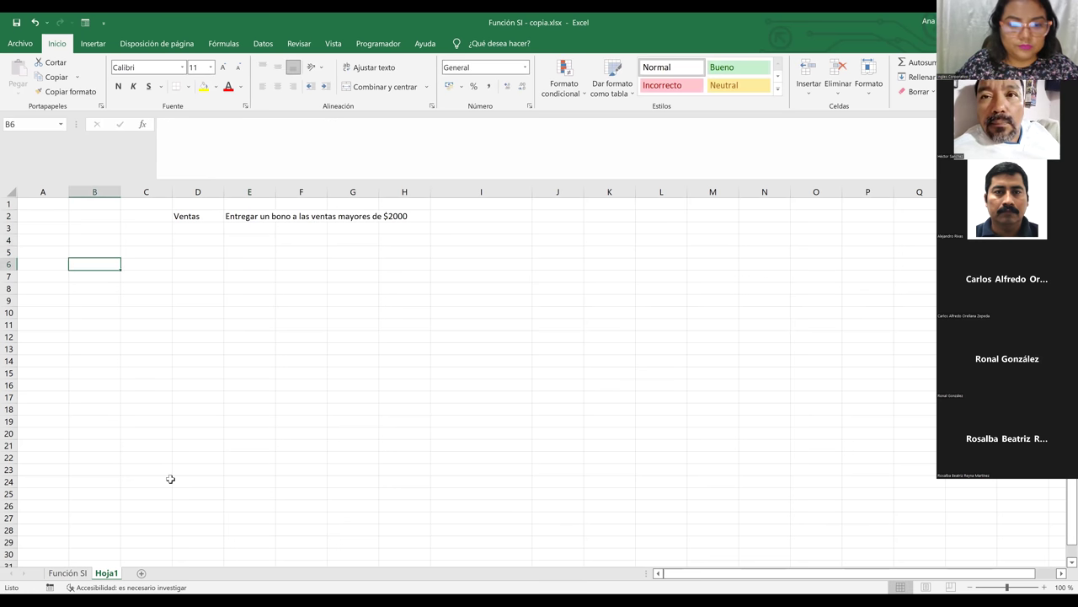
pyautogui.click(68, 573)
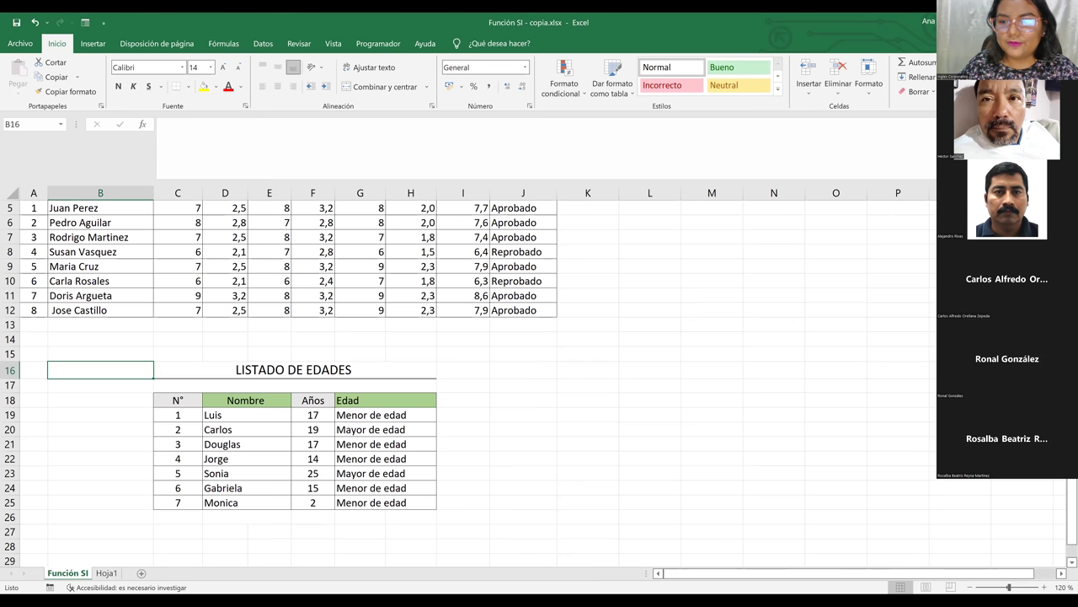
pyautogui.scroll(2, 287, 337)
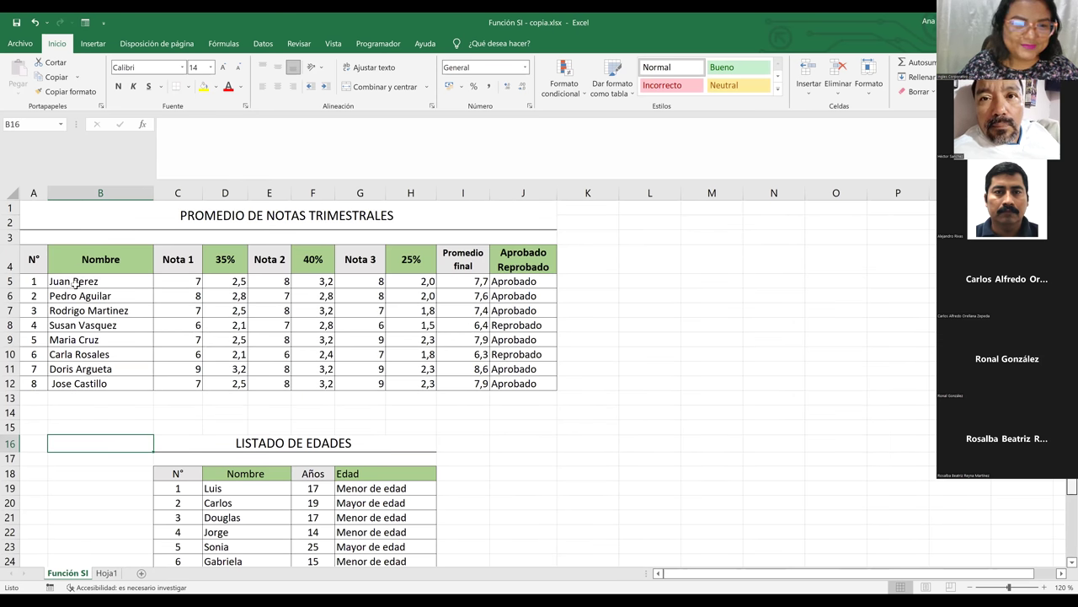
pyautogui.moveTo(72, 282); pyautogui.dragTo(84, 381)
pyautogui.hotkey('ctrl', 'c')
pyautogui.click(106, 573)
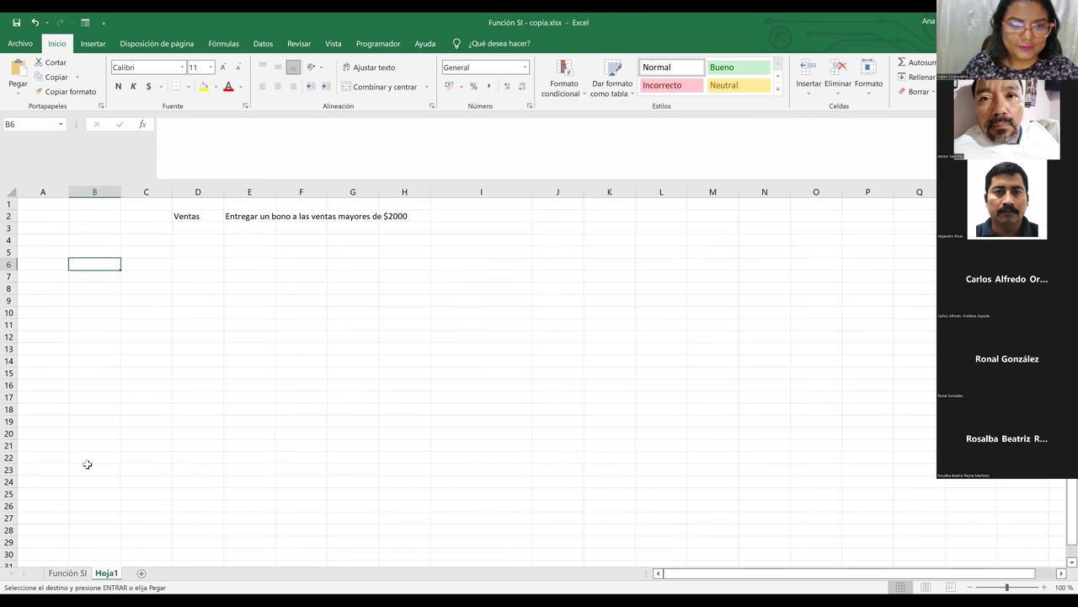
pyautogui.hotkey('ctrl', 'v')
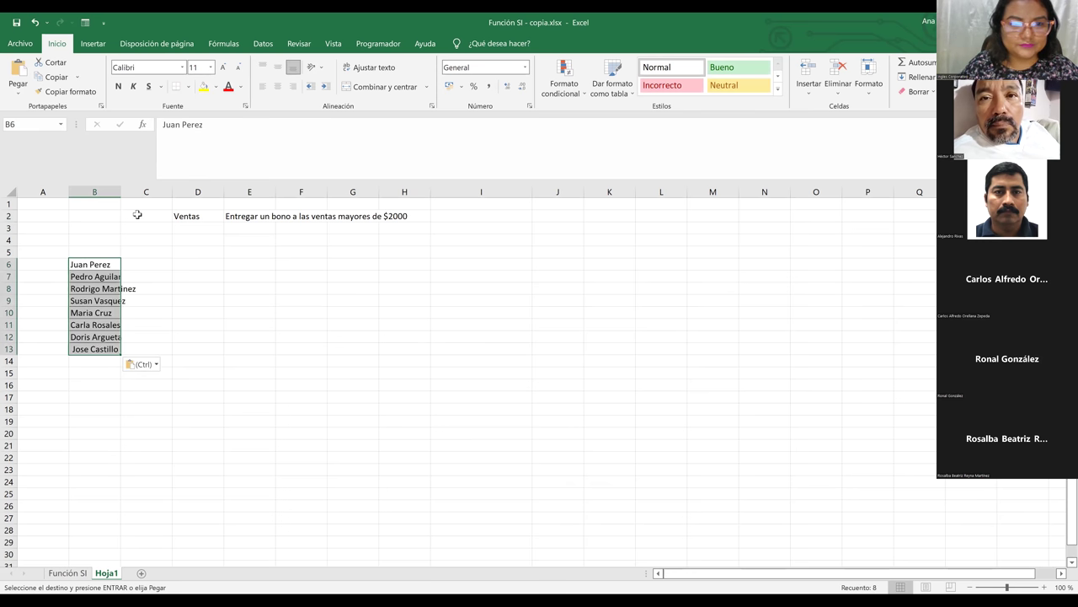
pyautogui.click(120, 192)
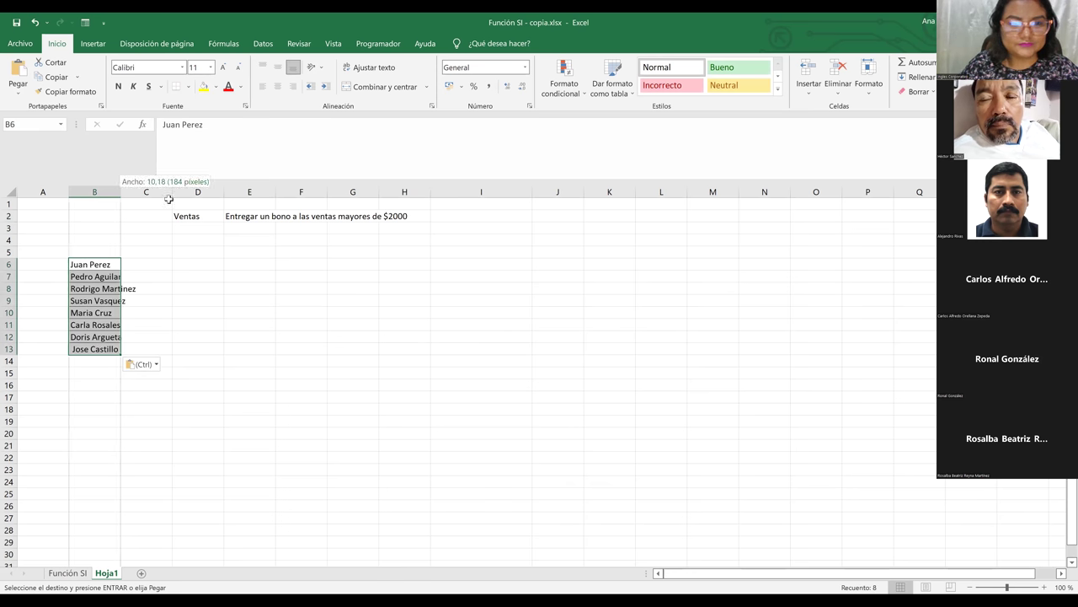
pyautogui.doubleClick(119, 187)
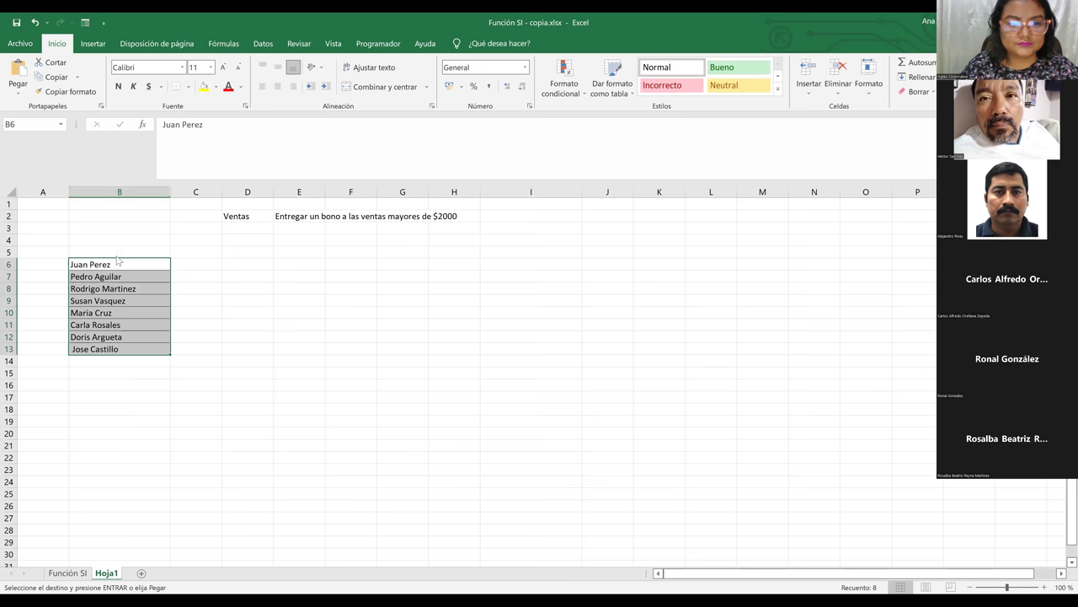
pyautogui.click(117, 250)
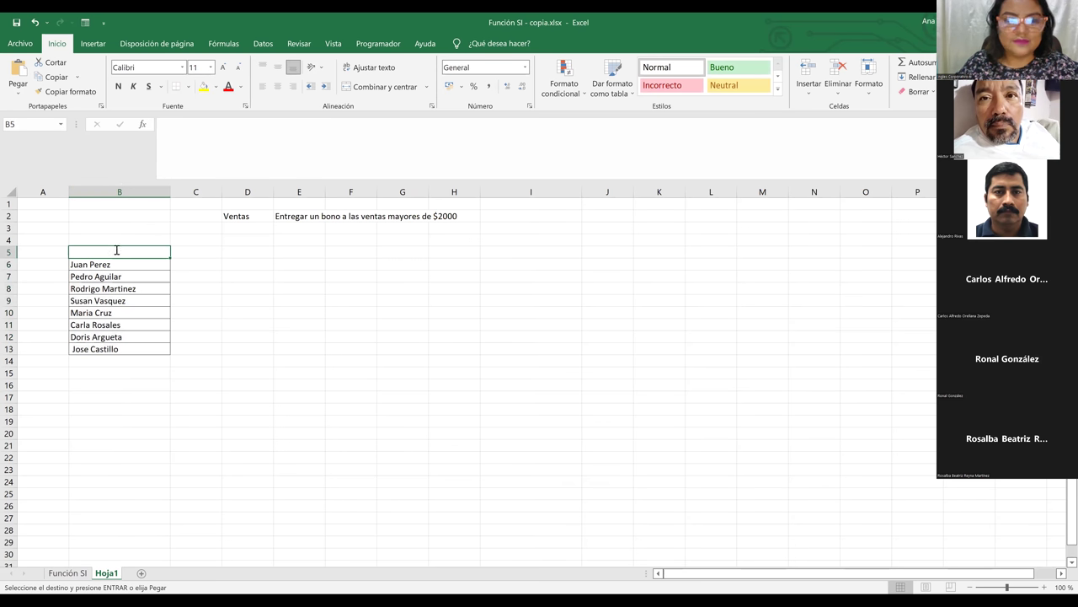
# Enter Vendedor in B5 and fill the months Enero through Junio across C5:H5
pyautogui.write('Vendedor')
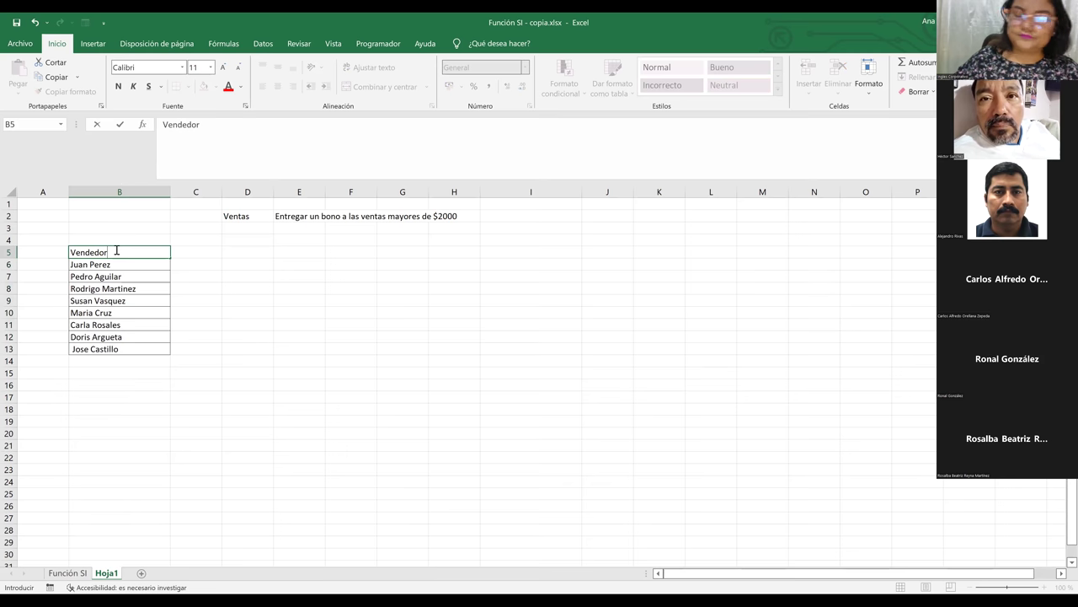
pyautogui.hotkey('ctrl', 'Return')
pyautogui.press('Tab')
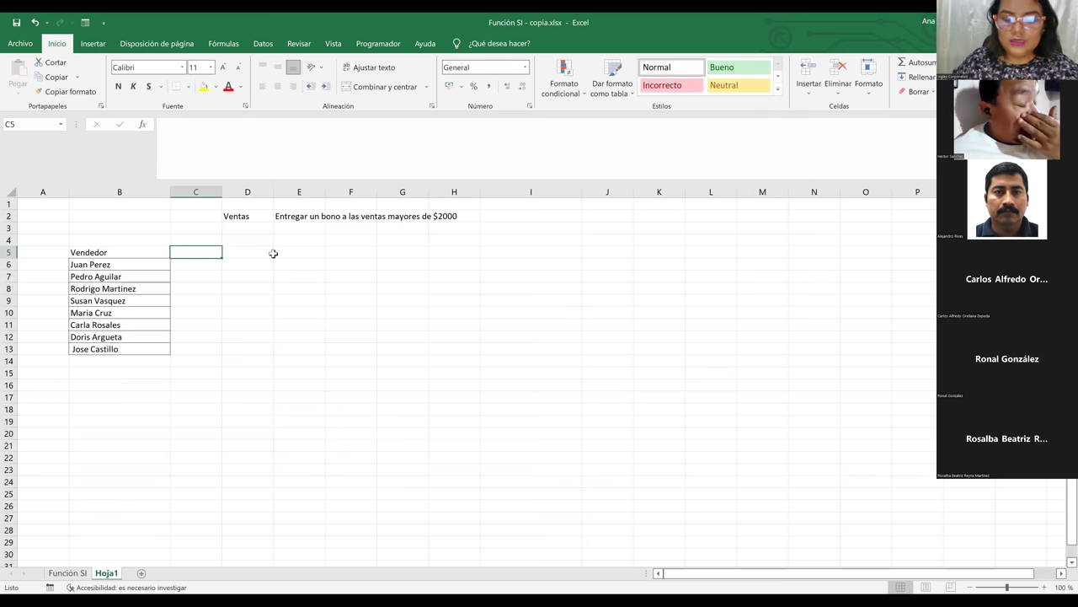
pyautogui.write('Mon')
pyautogui.press('BackSpace')
pyautogui.press('BackSpace')
pyautogui.press('BackSpace')
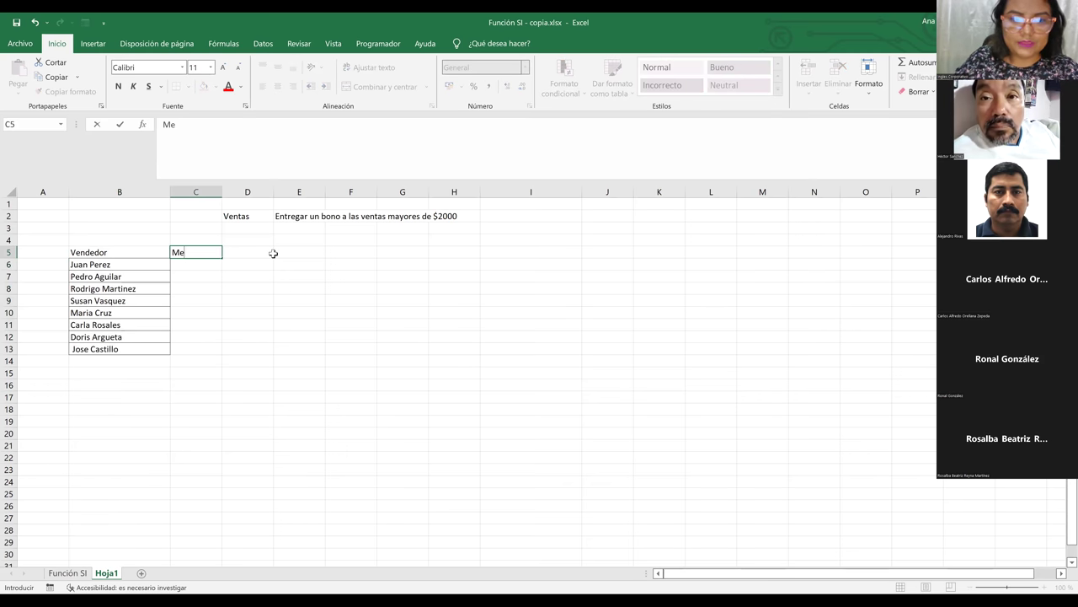
pyautogui.write('Enero')
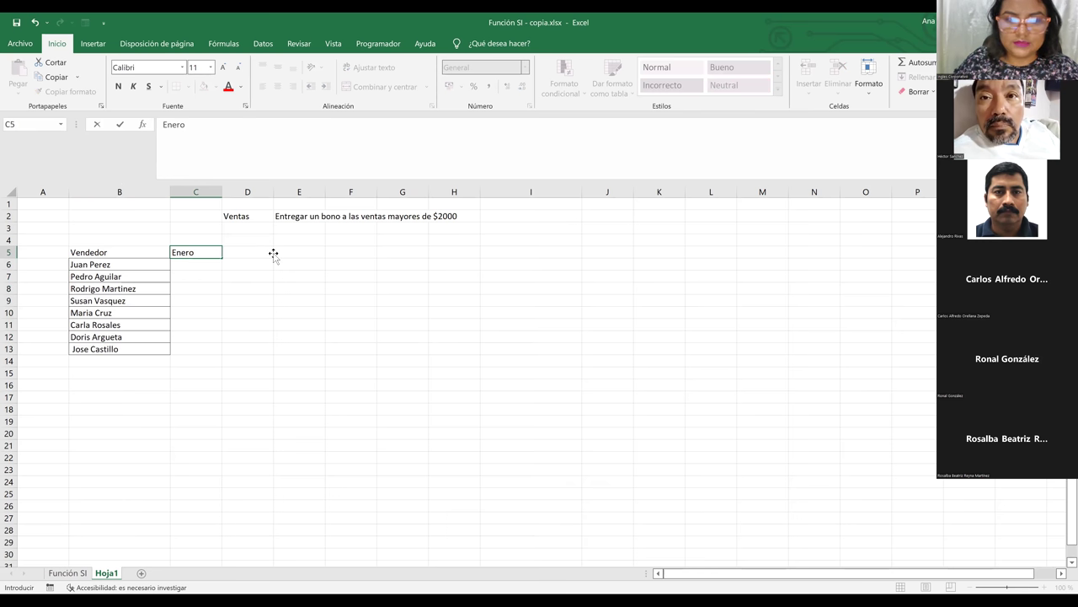
pyautogui.press('Tab')
pyautogui.click(205, 253)
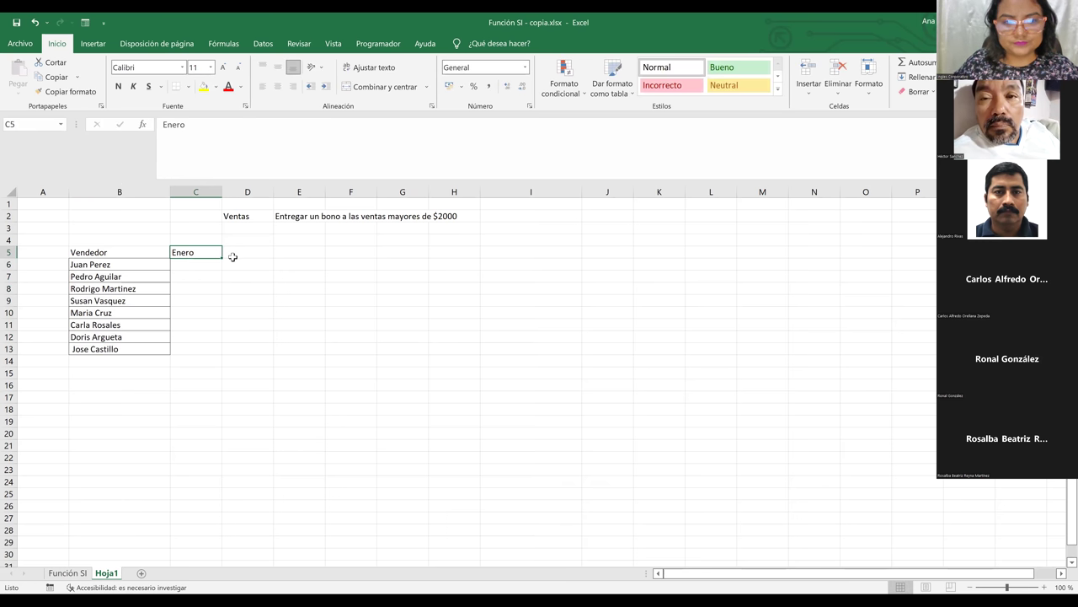
pyautogui.moveTo(223, 257); pyautogui.dragTo(465, 247)
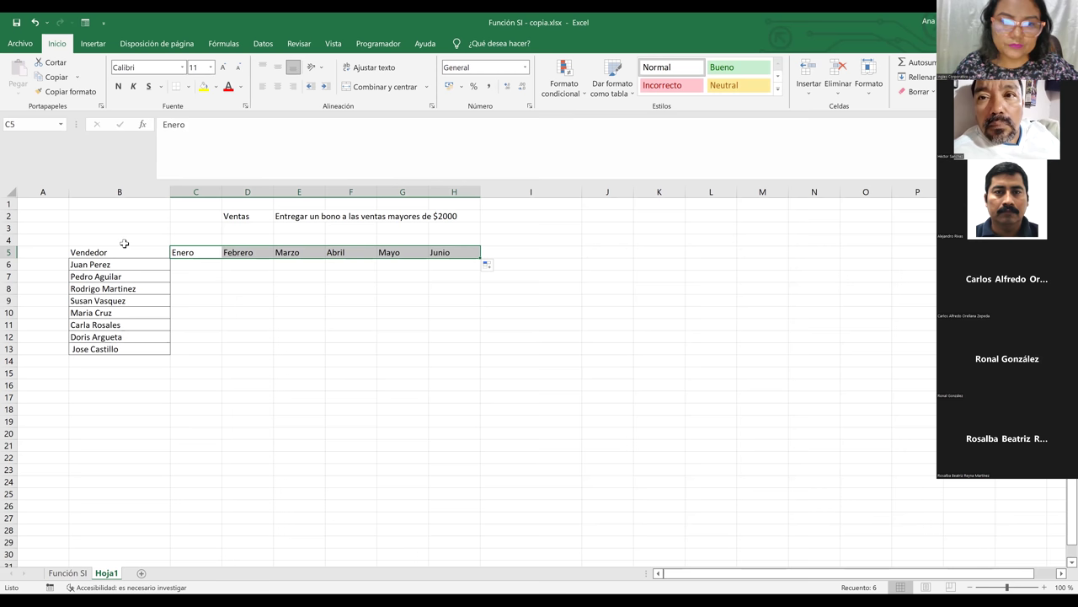
# Apply All Borders to the table range B5:H13
pyautogui.moveTo(123, 247); pyautogui.dragTo(452, 352)
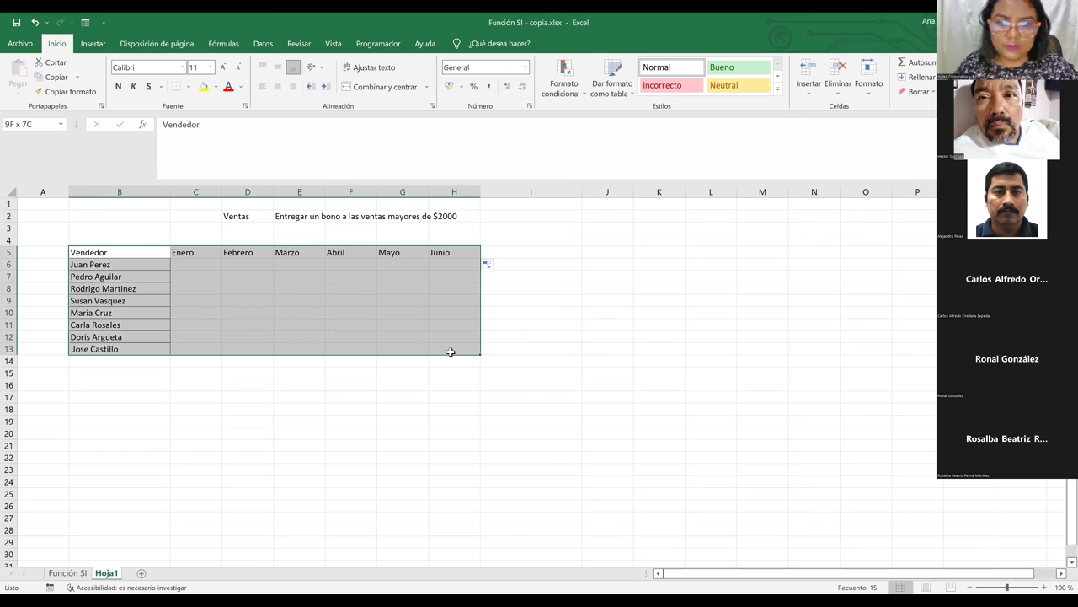
pyautogui.click(189, 87)
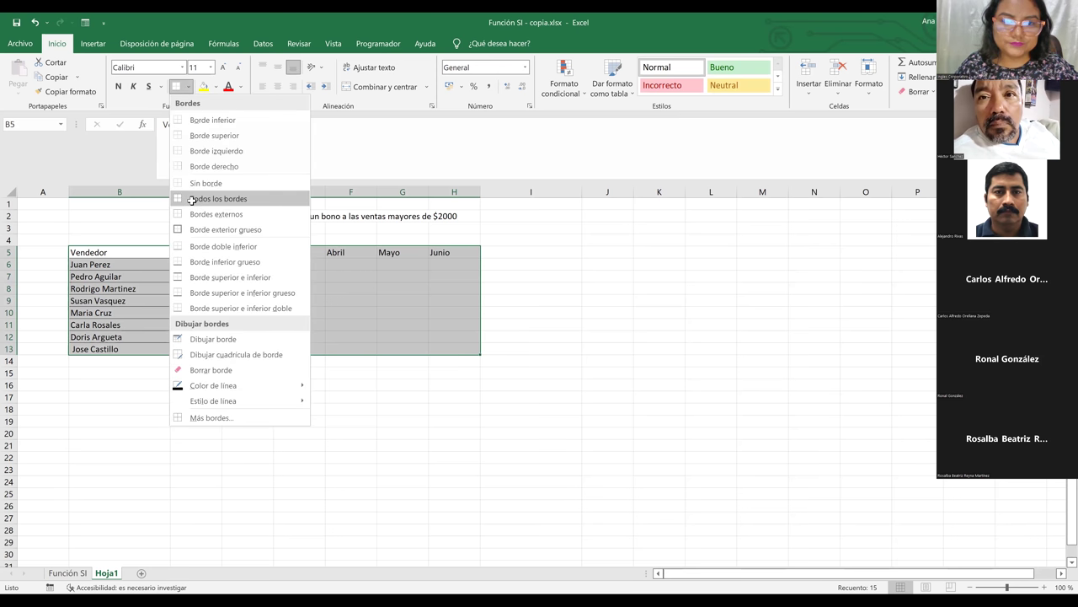
pyautogui.press('Return')
pyautogui.click(289, 370)
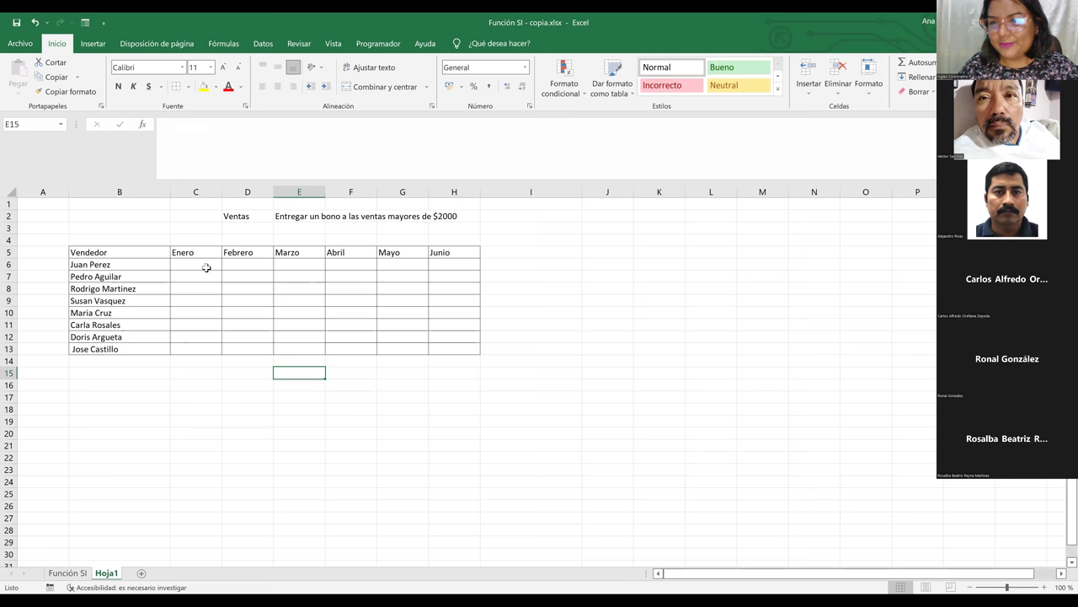
# Add the headers Total ventas in I5 and Estado in J5
pyautogui.moveTo(182, 263); pyautogui.dragTo(456, 353)
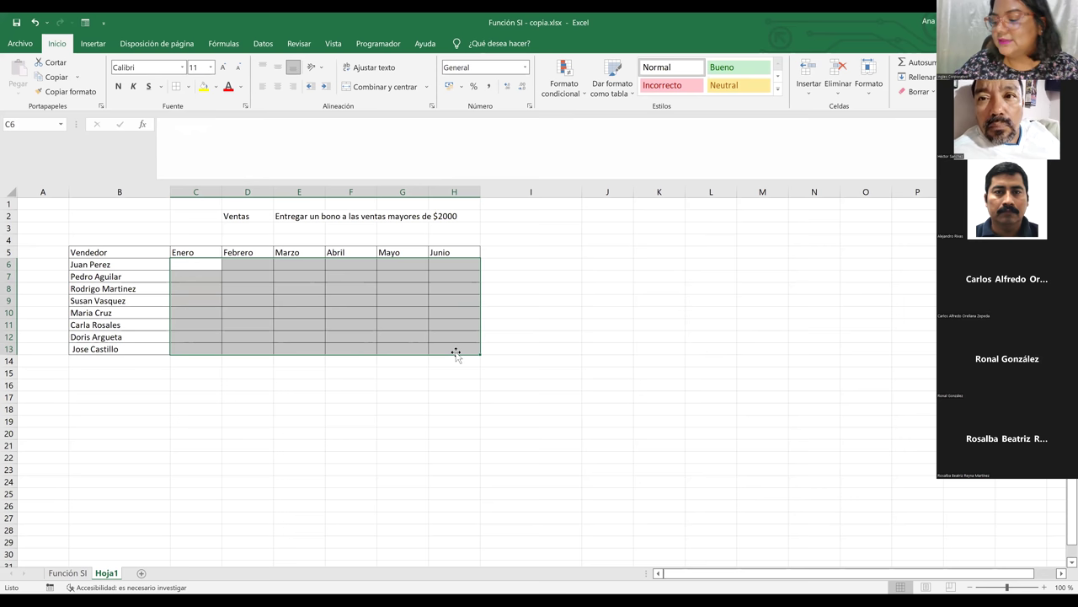
pyautogui.click(532, 254)
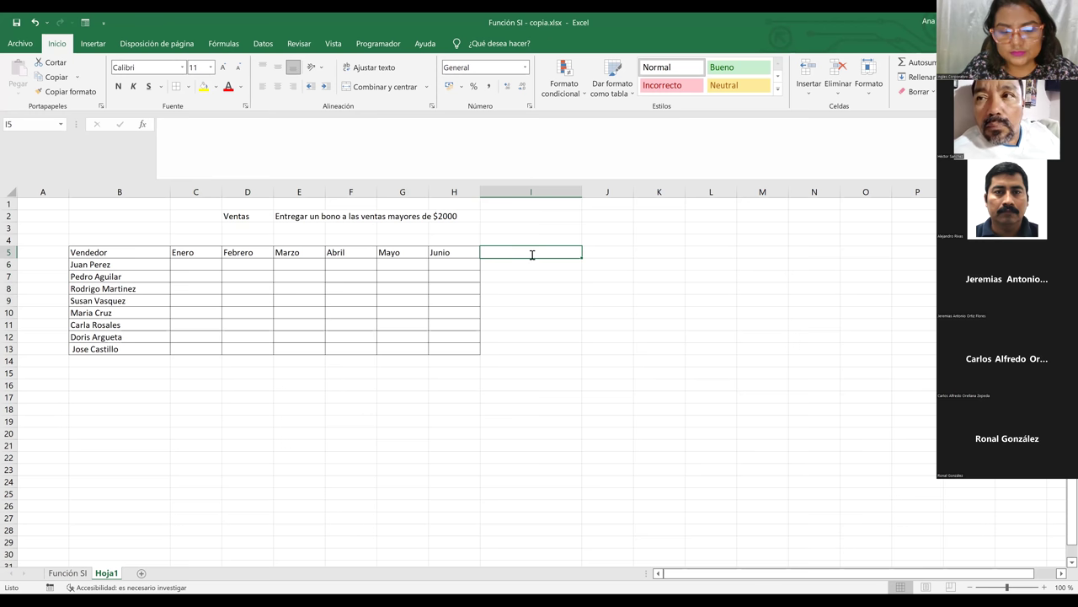
pyautogui.write('Tota')
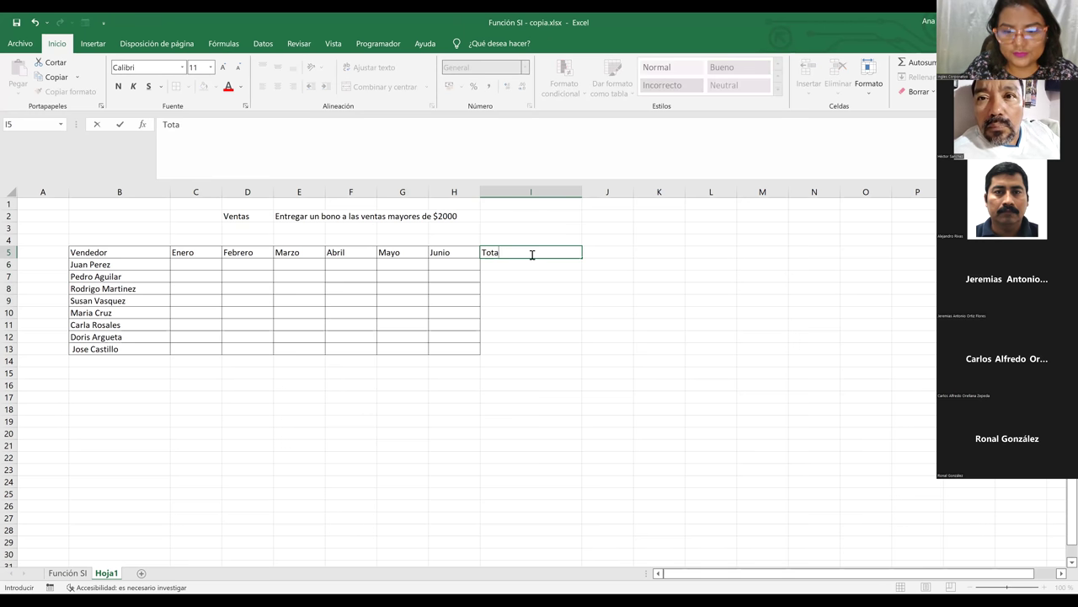
pyautogui.write('l ')
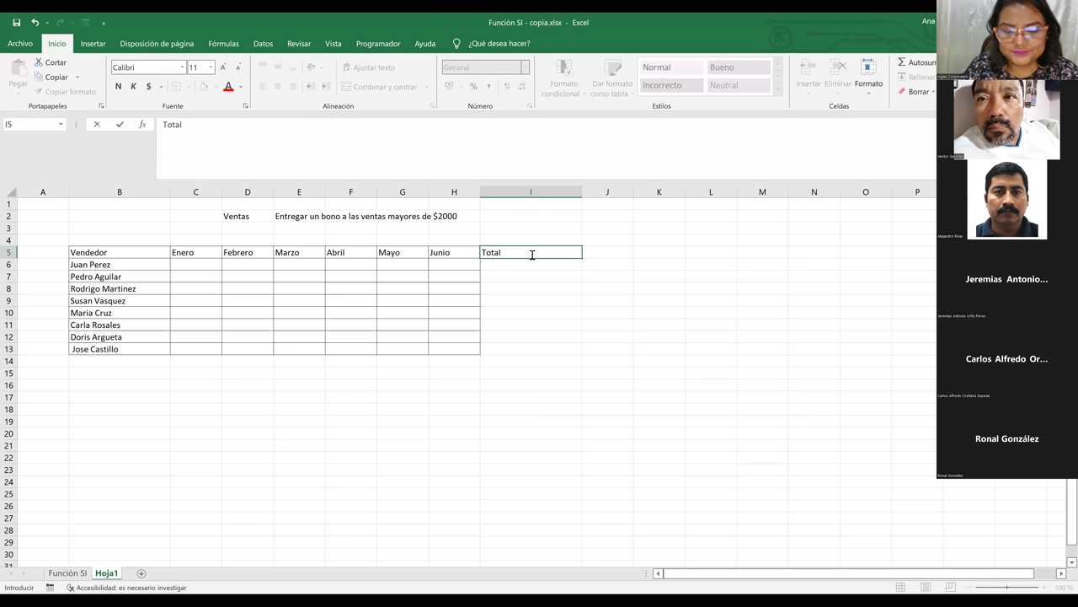
pyautogui.write('ventas')
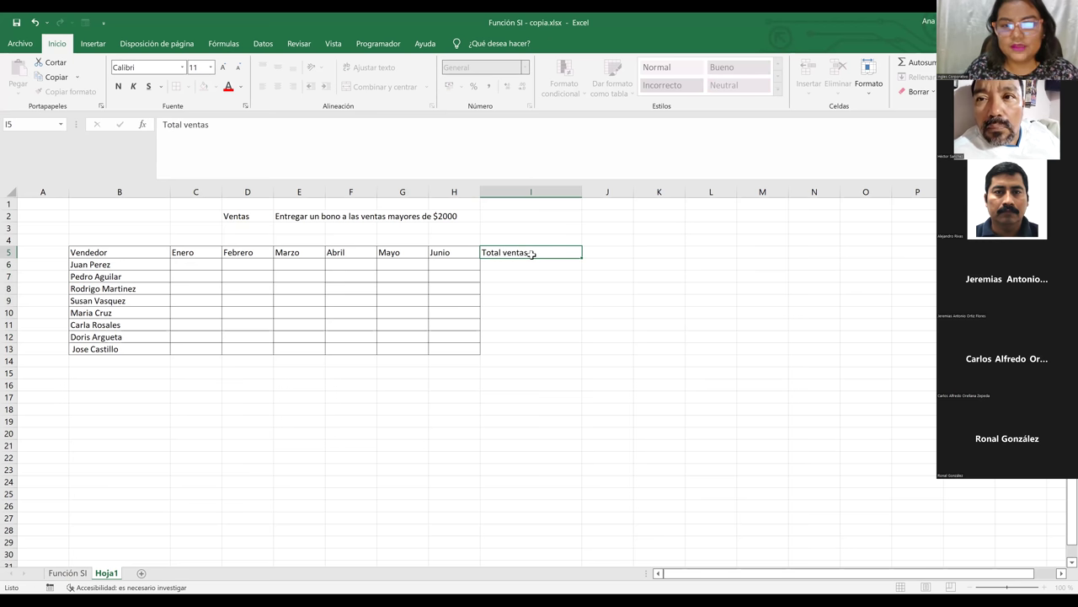
pyautogui.press('Return')
pyautogui.click(532, 254)
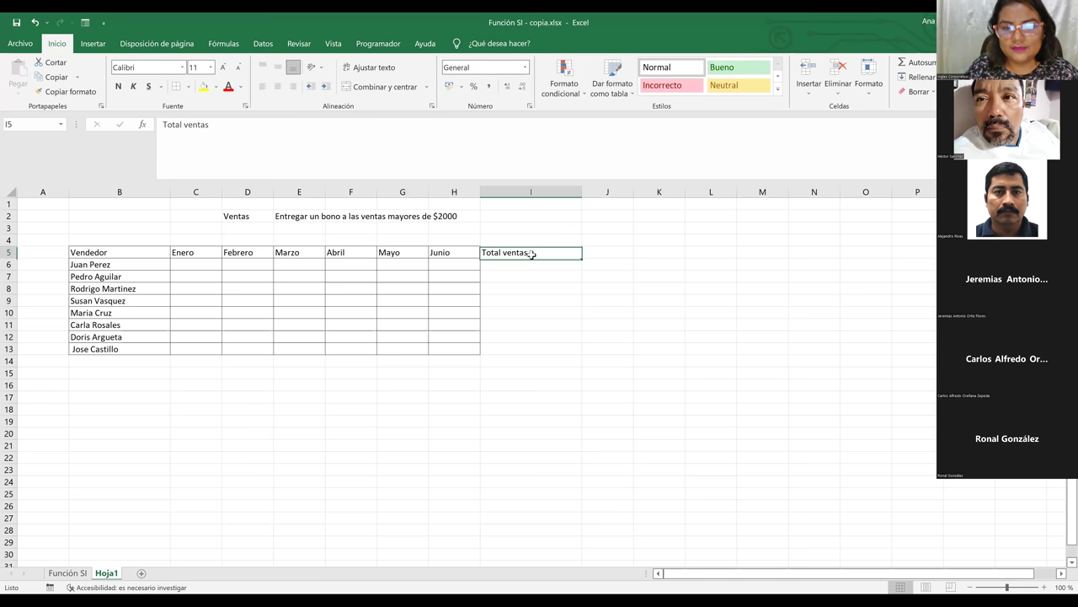
pyautogui.click(601, 254)
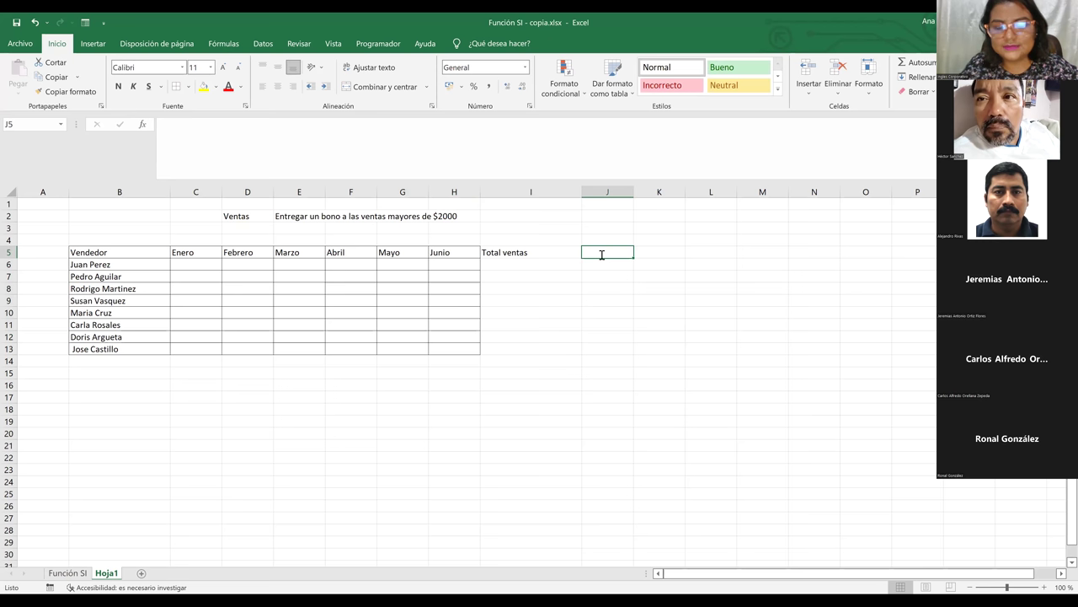
pyautogui.write('Estadi')
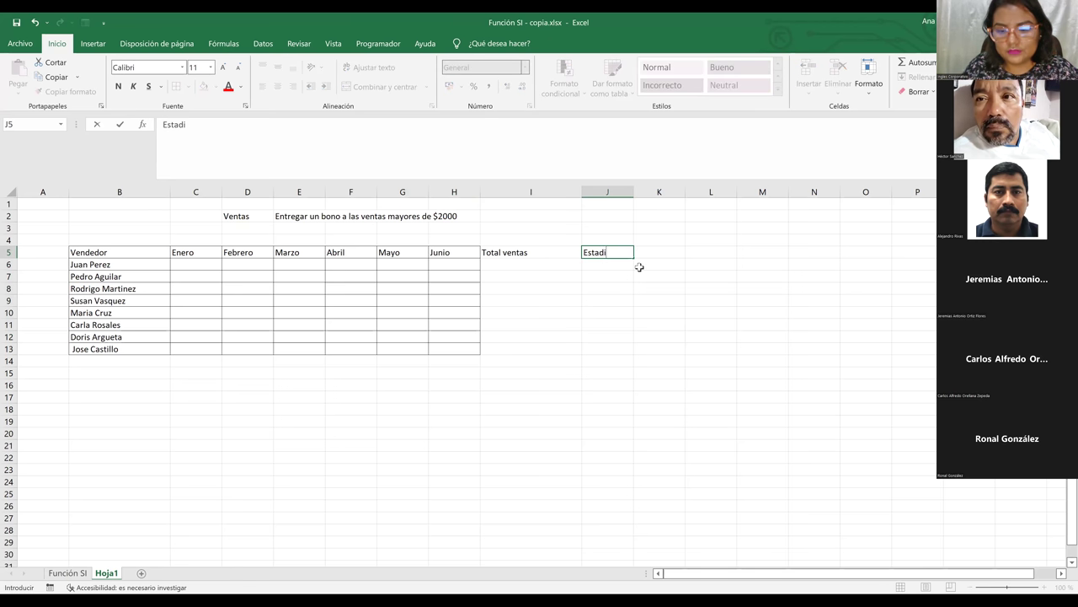
pyautogui.write('o')
pyautogui.click(640, 267)
# Apply All Borders to the new columns I5:J13
pyautogui.moveTo(518, 253); pyautogui.dragTo(594, 347)
pyautogui.click(176, 86)
pyautogui.click(186, 264)
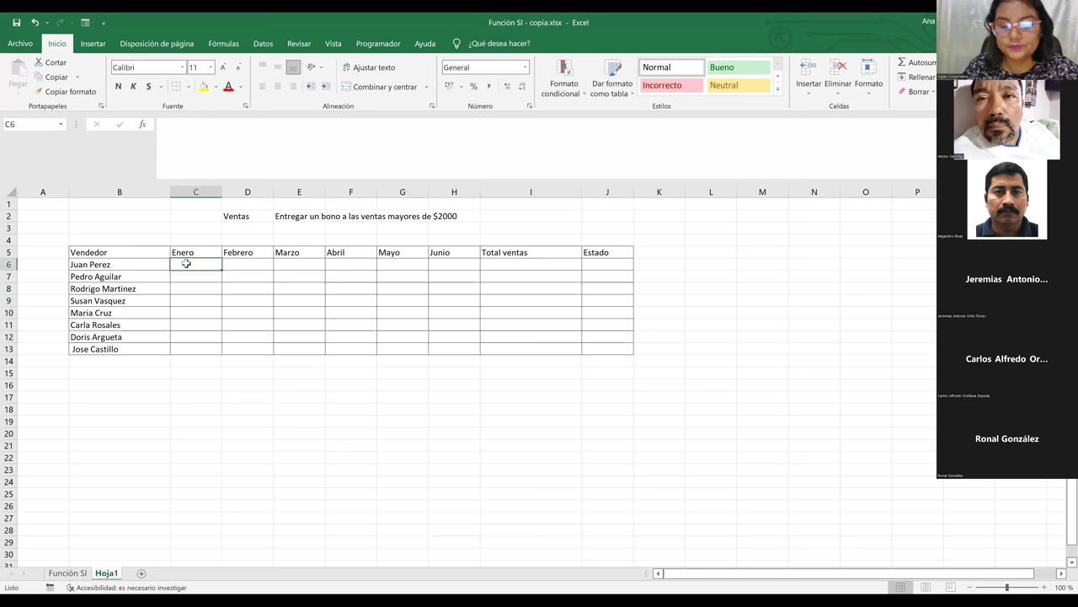
# Start C6's formula as =ALEATORIO.ENTRE(100; using the autocomplete list
pyautogui.write('=')
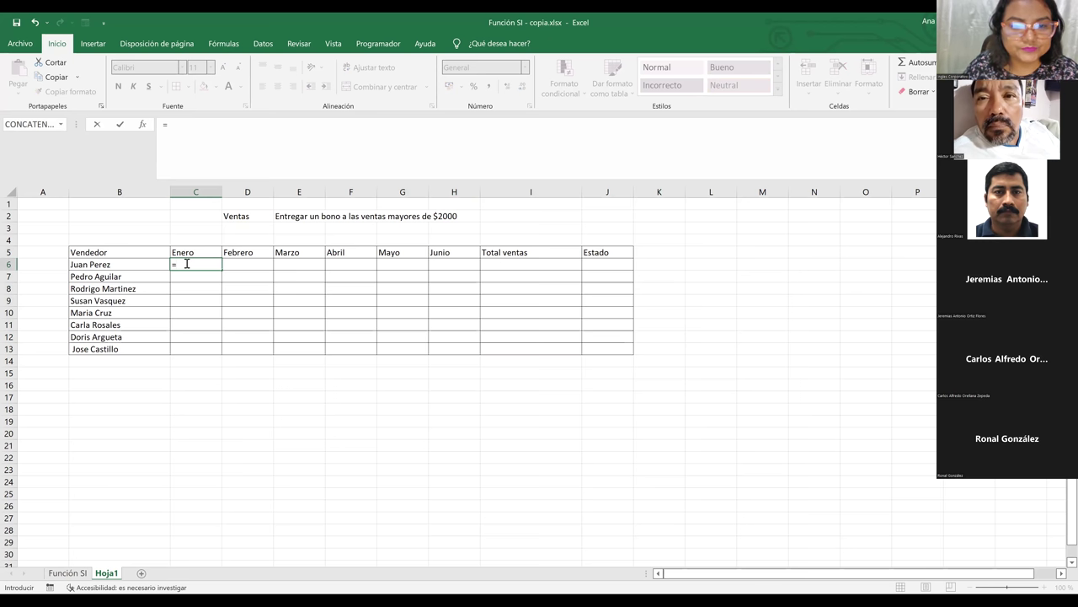
pyautogui.write('ale')
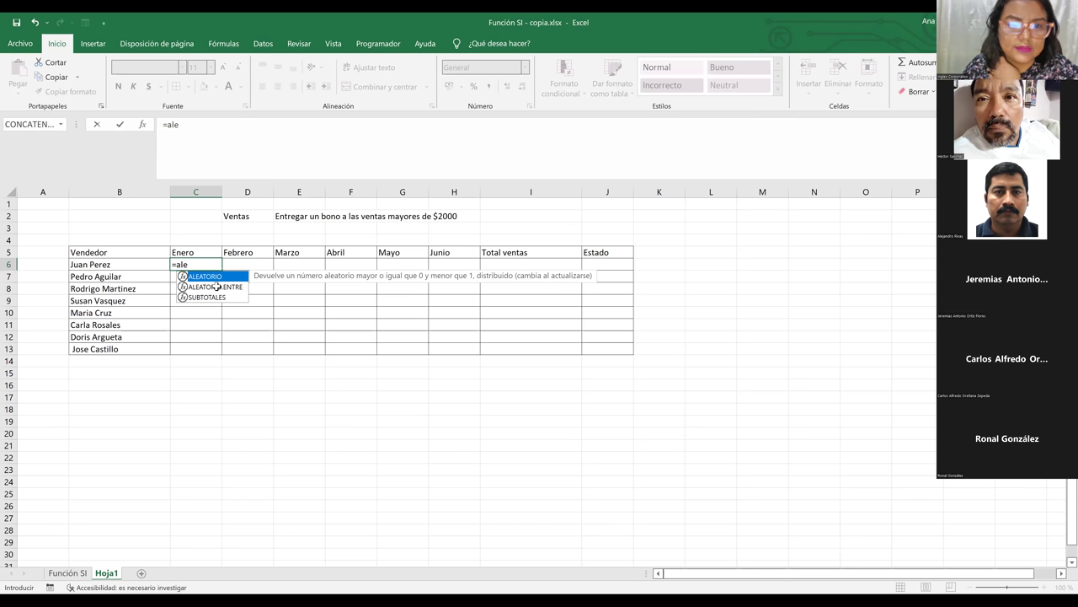
pyautogui.doubleClick(232, 287)
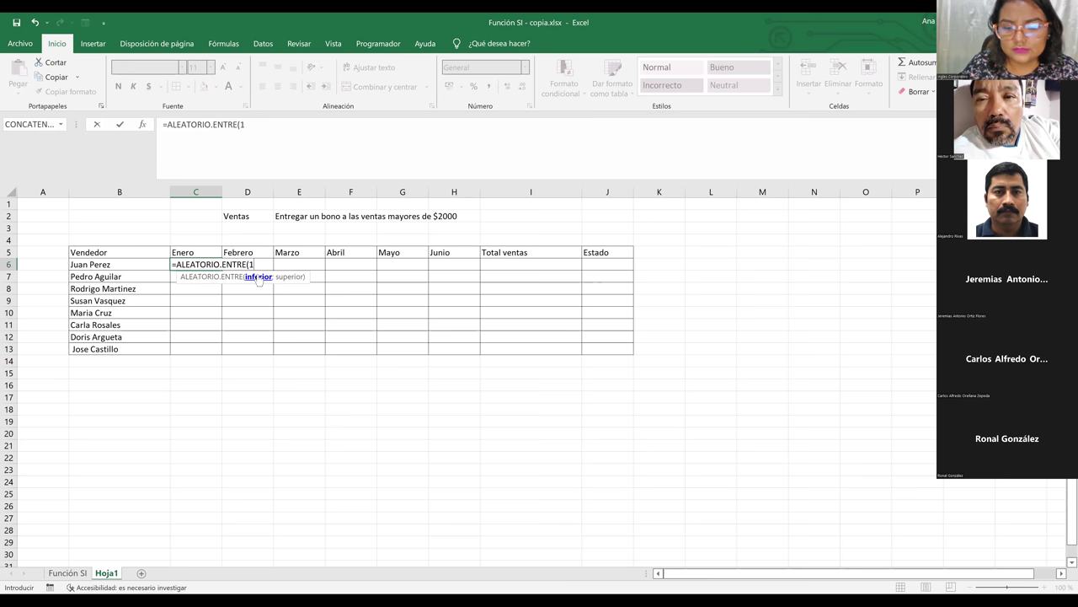
pyautogui.write('00')
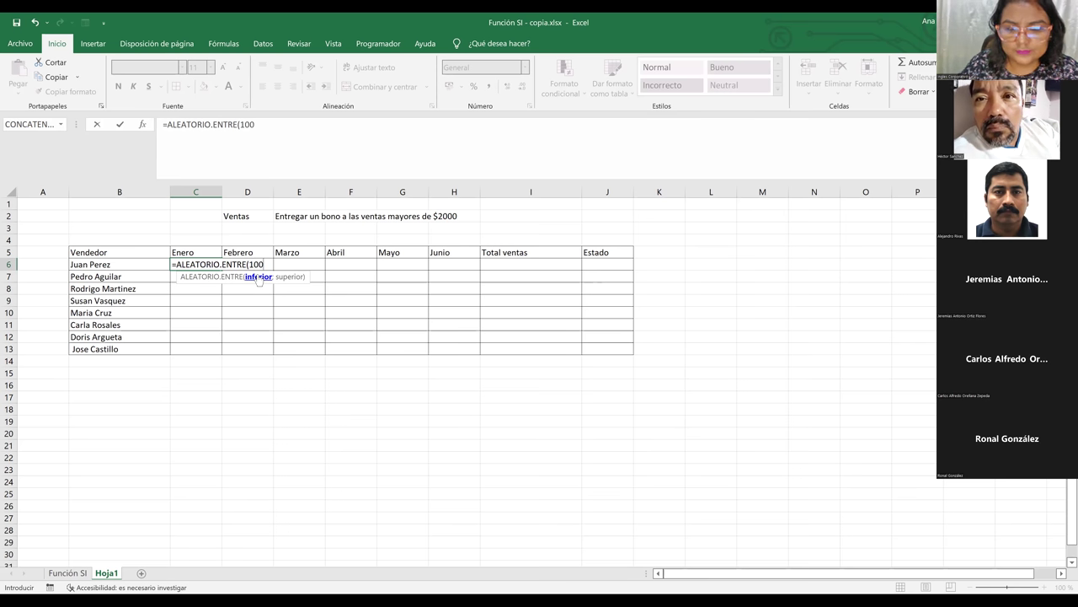
pyautogui.write('<')
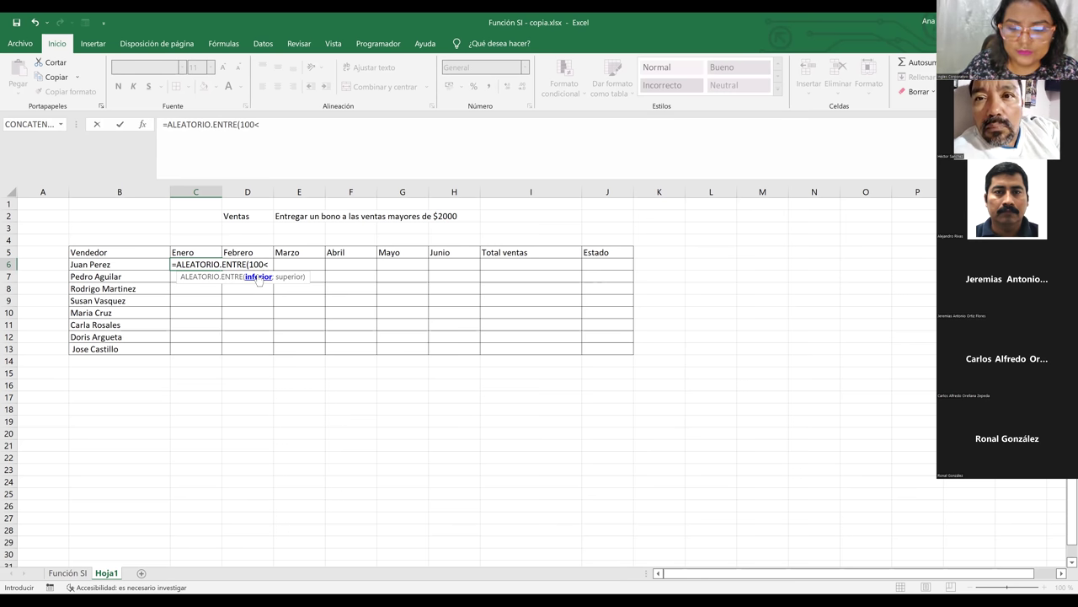
pyautogui.press('BackSpace')
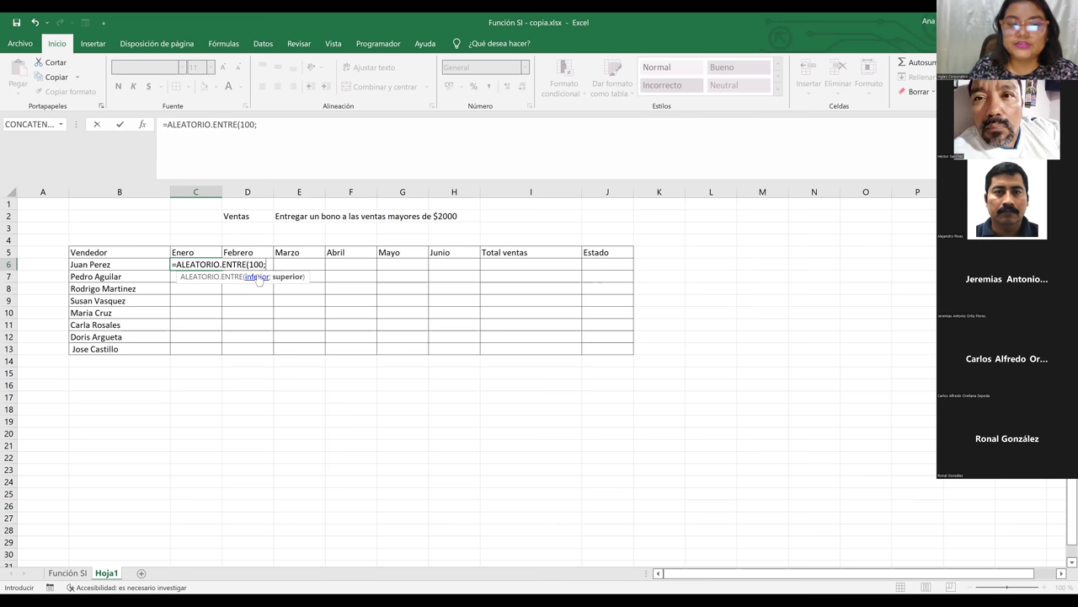
pyautogui.write(';')
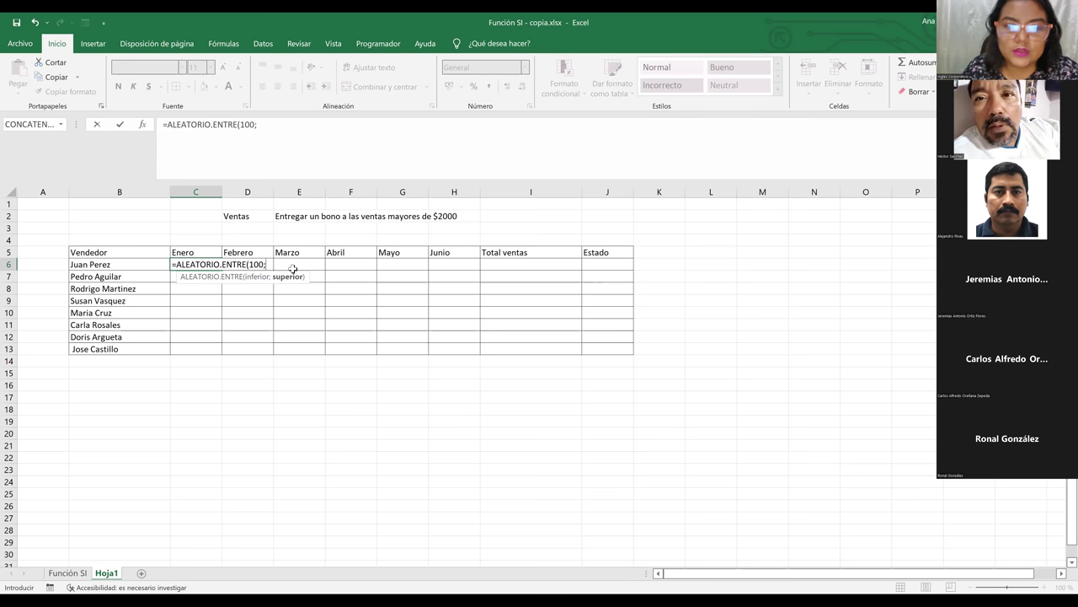
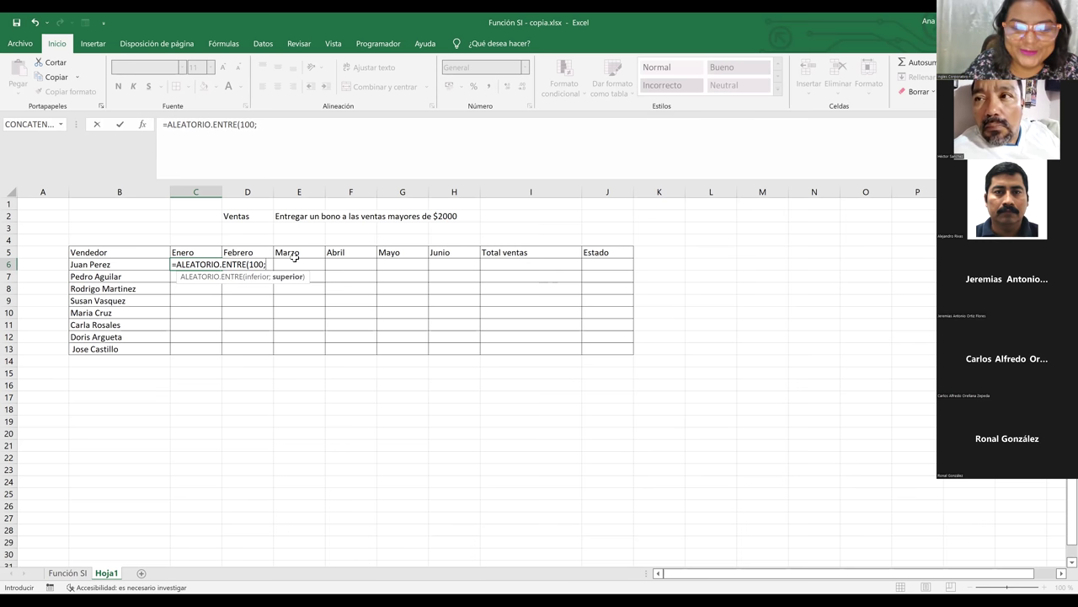
# Complete =ALEATORIO.ENTRE(100;500) in C6 and fill it across C6:H13
pyautogui.write('00')
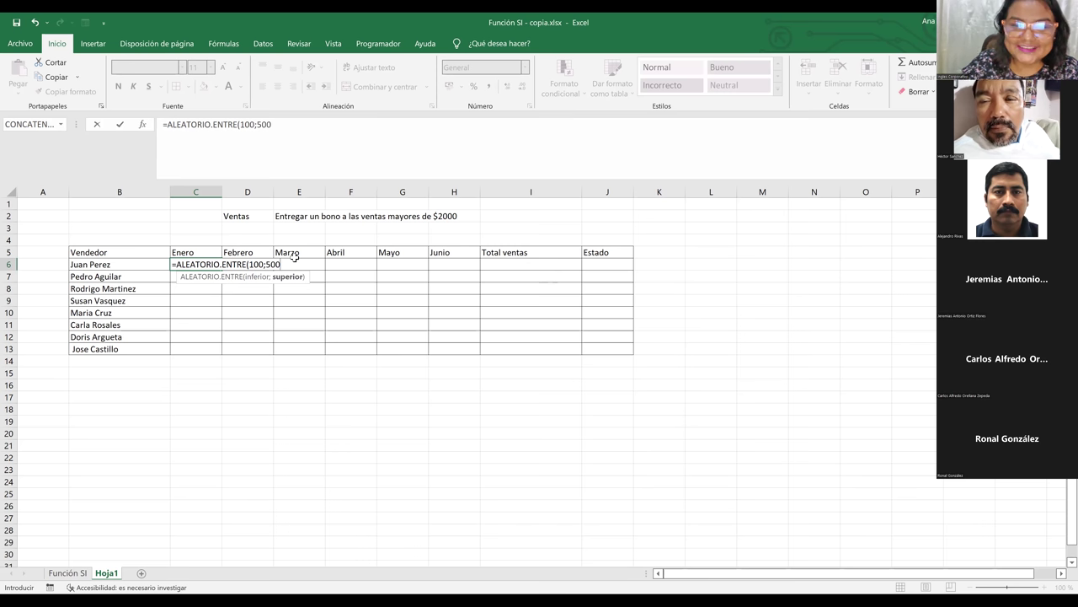
pyautogui.hotkey('ctrl', 'Return')
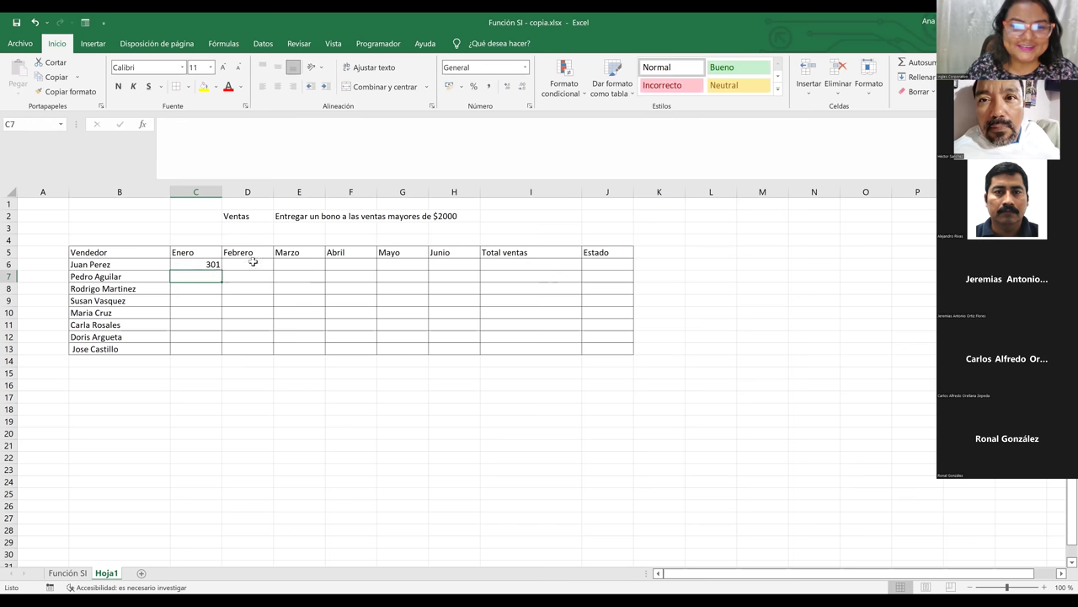
pyautogui.moveTo(224, 270); pyautogui.dragTo(476, 355)
# Check the random sales values in H13, F10, E9 and C8
pyautogui.click(473, 350)
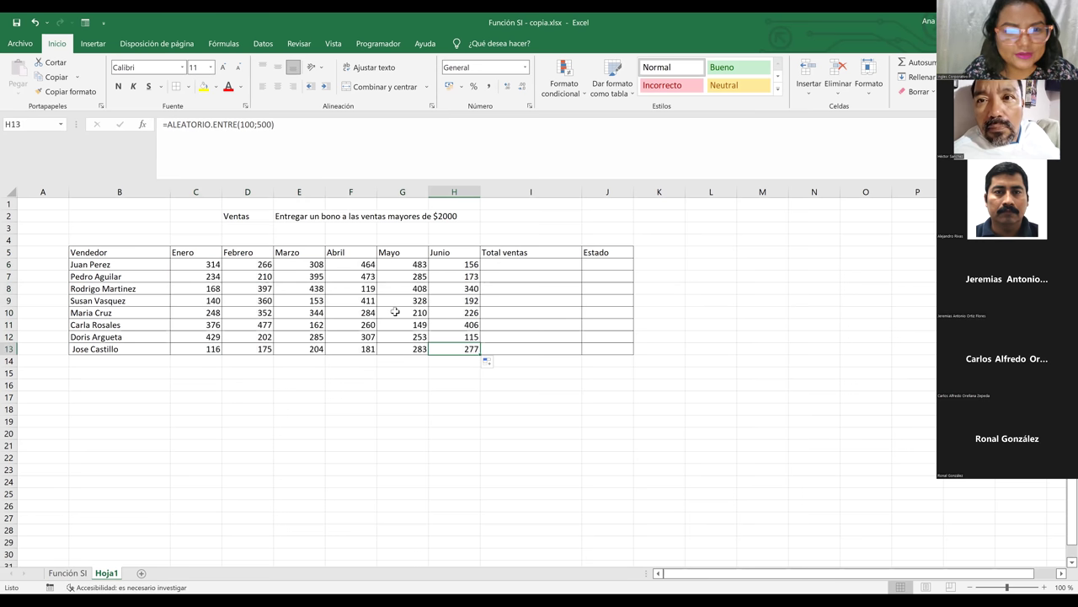
pyautogui.click(358, 310)
pyautogui.click(305, 299)
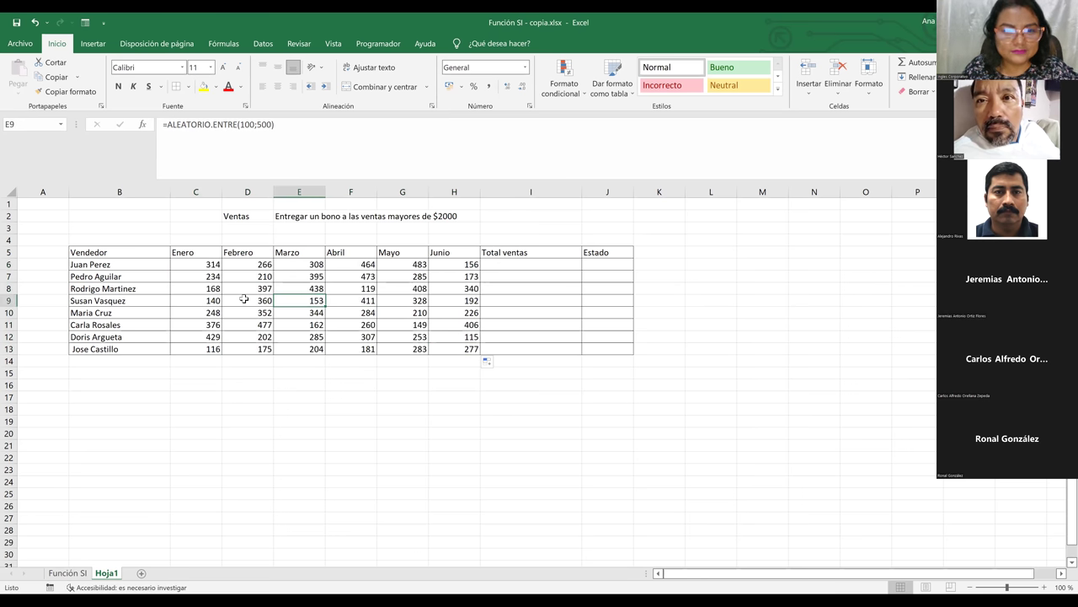
pyautogui.click(218, 291)
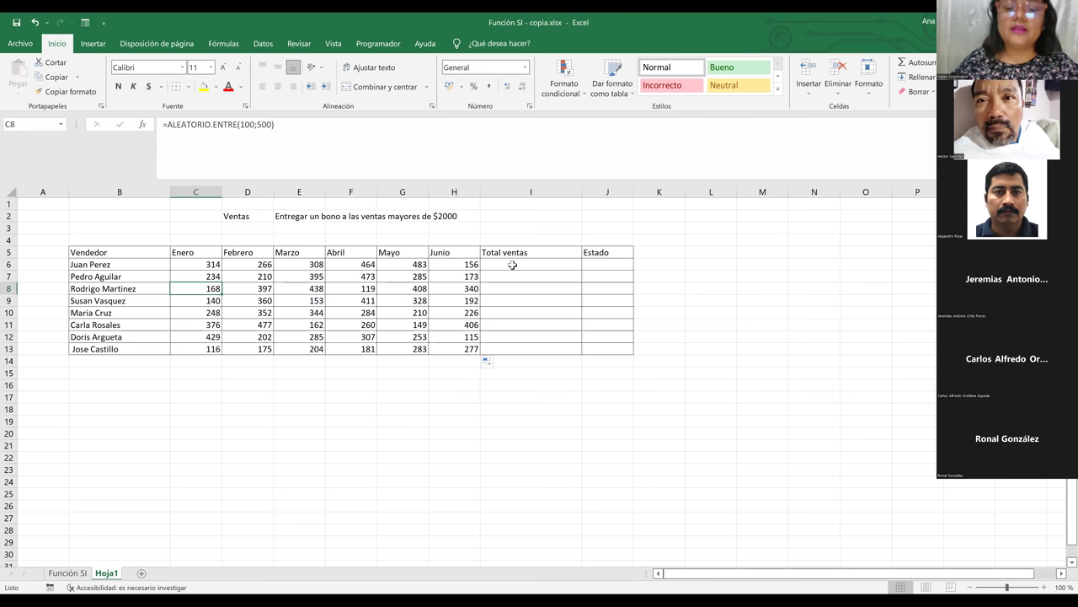
pyautogui.click(513, 266)
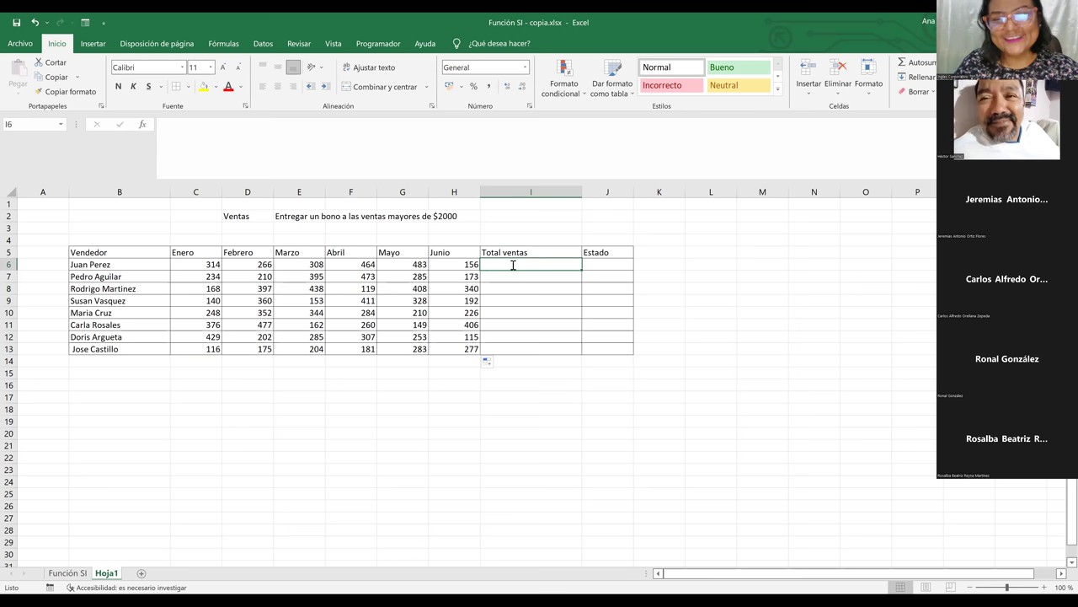
# Start a =SUMA formula in I6, then cancel it with Esc
pyautogui.write('=')
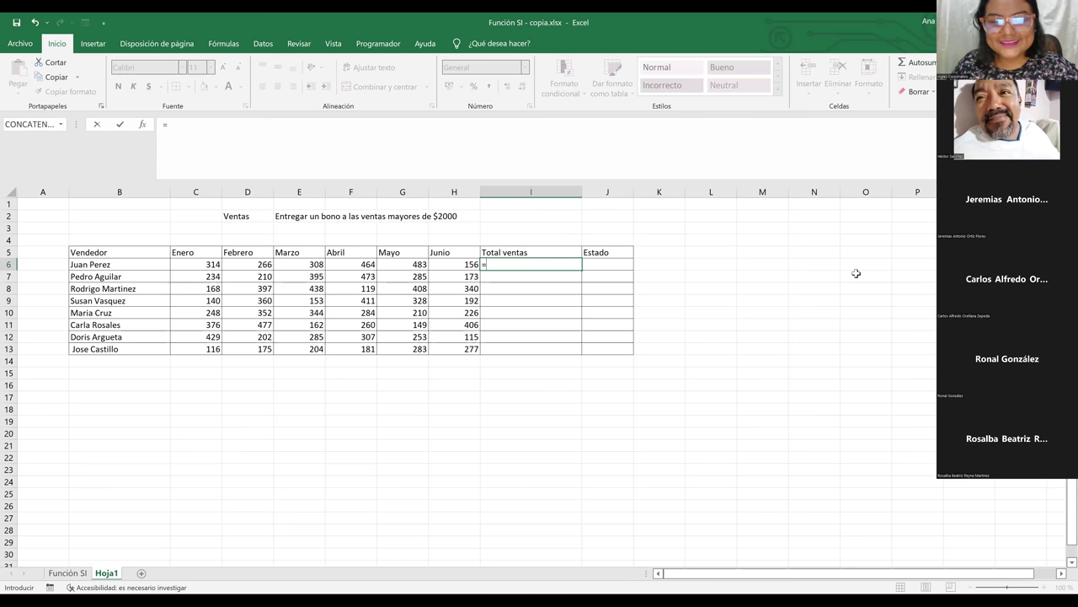
pyautogui.write('suma')
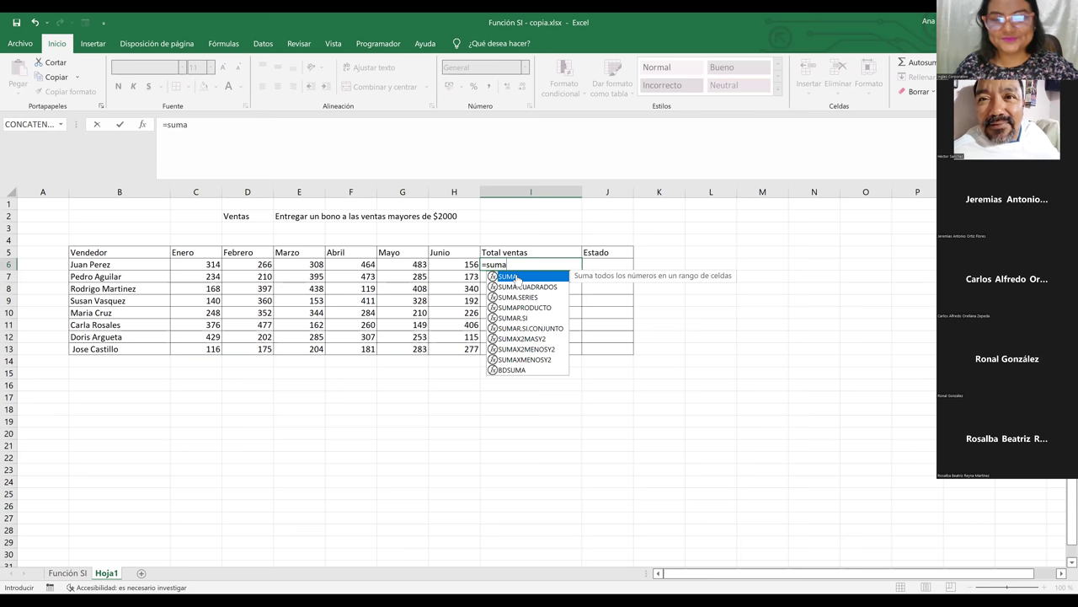
pyautogui.doubleClick(517, 277)
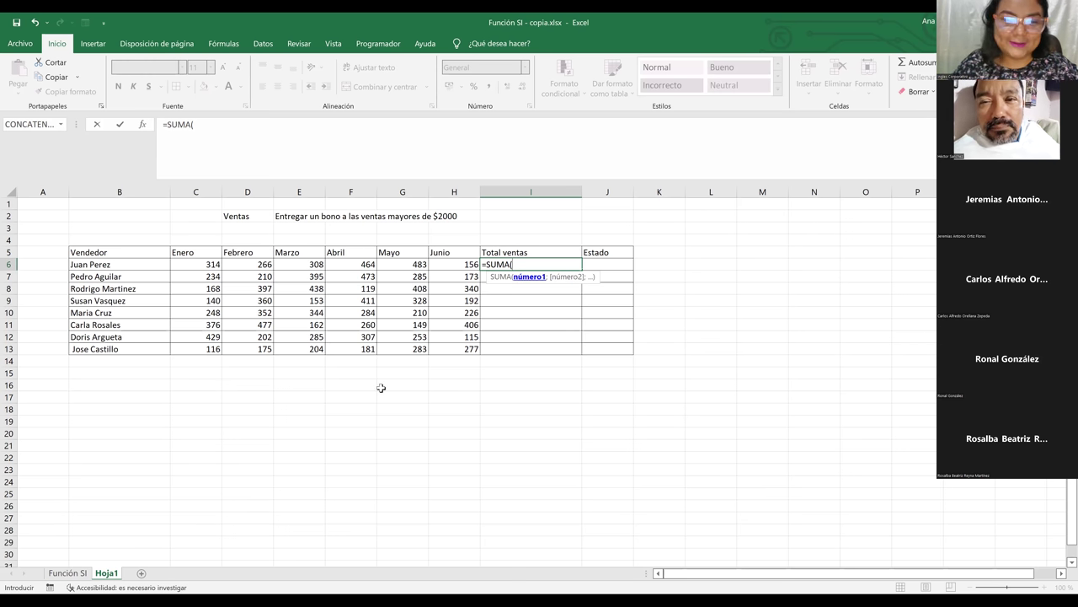
pyautogui.press('Escape')
# Look over cells around the totals, then begin a new formula in D16
pyautogui.click(224, 361)
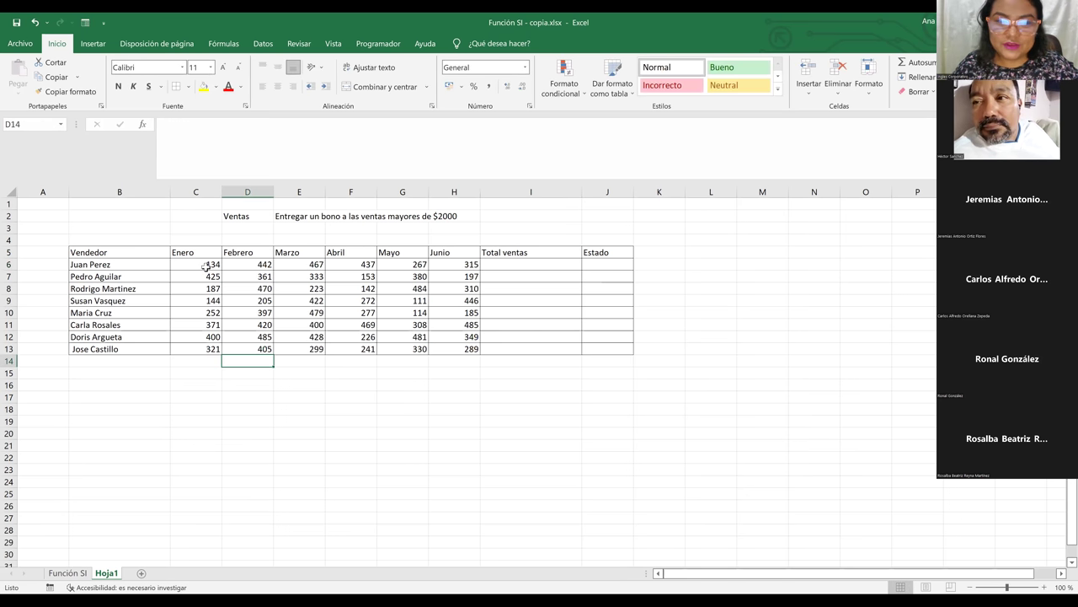
pyautogui.click(401, 383)
pyautogui.click(447, 282)
pyautogui.click(508, 276)
pyautogui.press('Return')
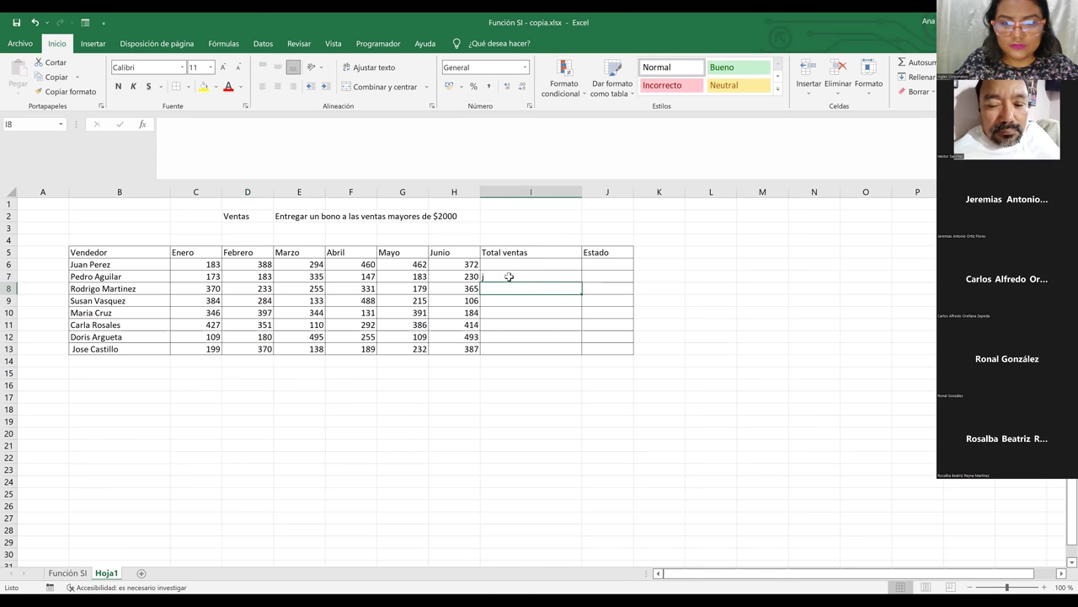
pyautogui.doubleClick(509, 276)
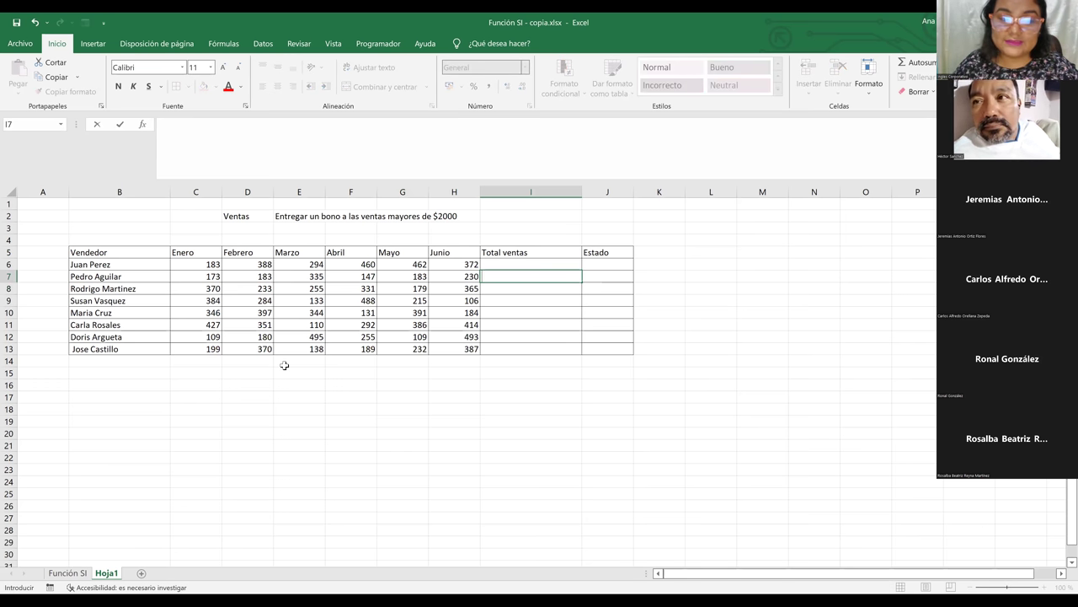
pyautogui.click(234, 391)
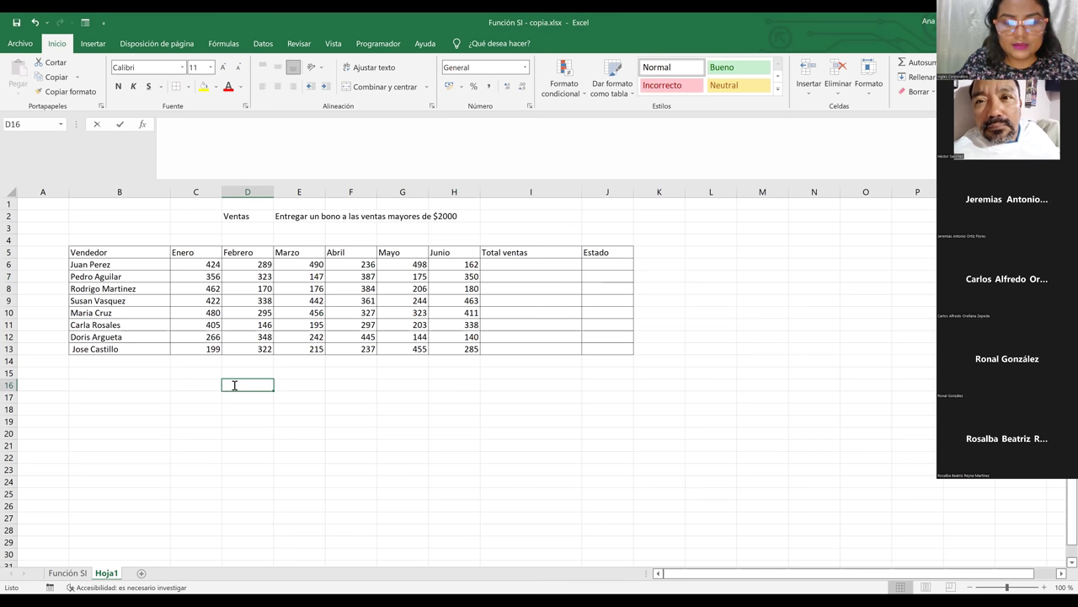
pyautogui.write('=')
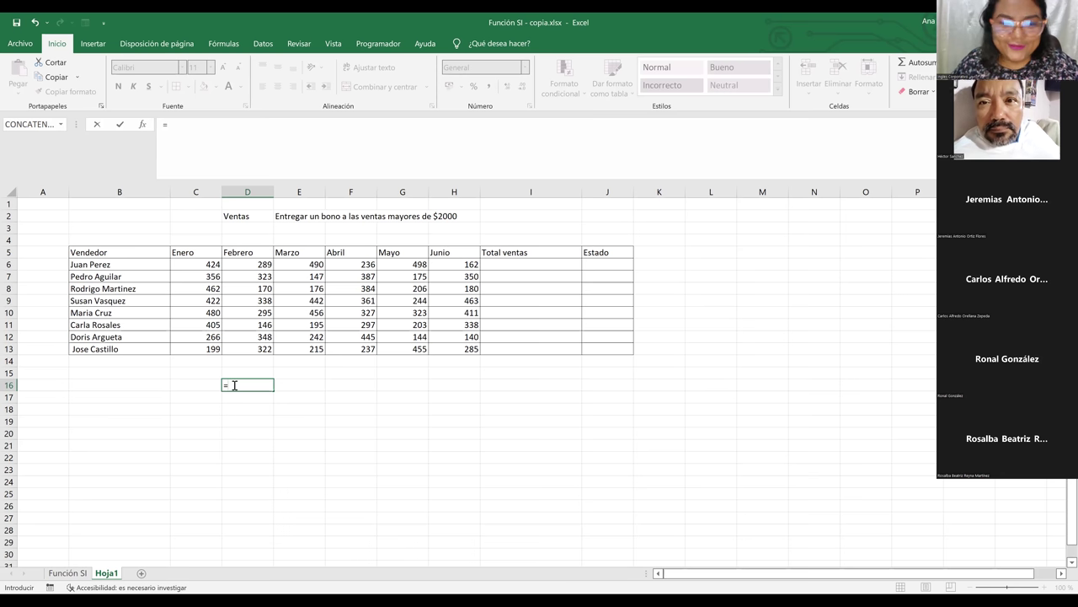
# Enter a trial =ALEATORIO.ENTRE(100;500) in D16, check the result, then clear it
pyautogui.write('ale')
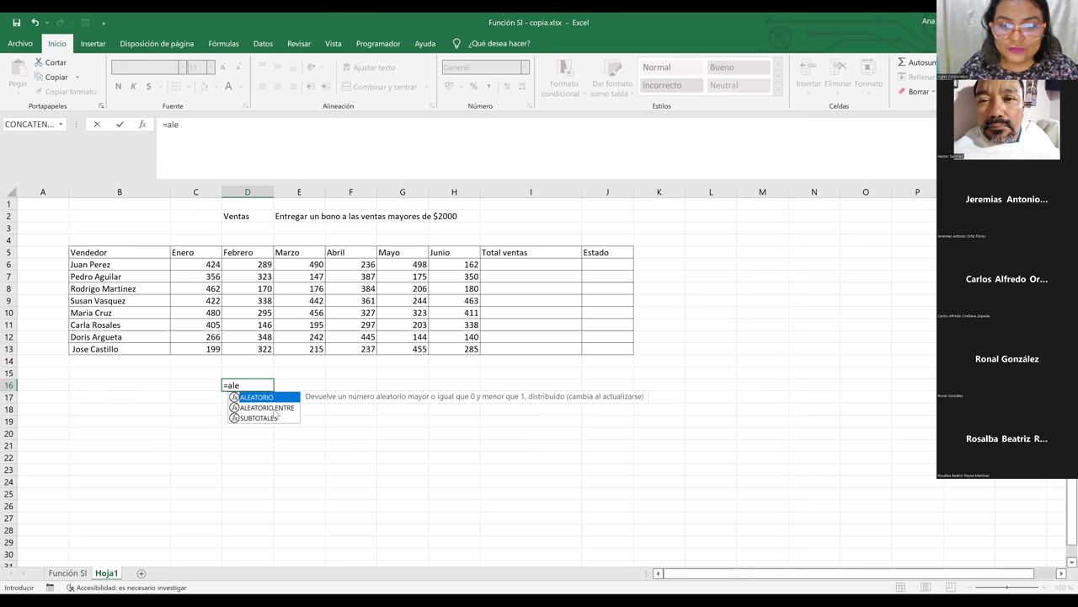
pyautogui.doubleClick(285, 408)
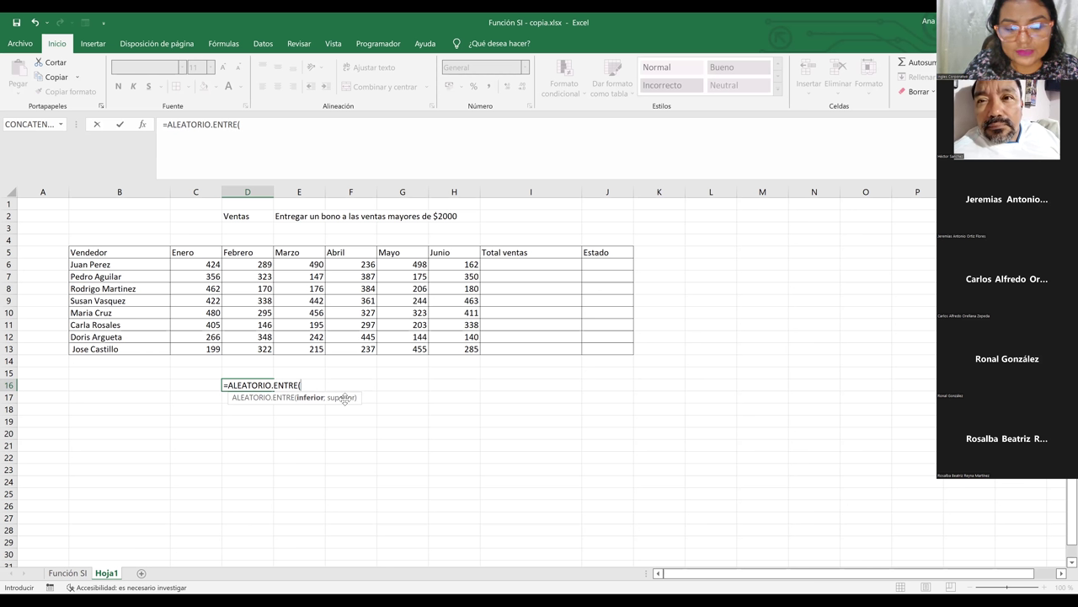
pyautogui.write('100')
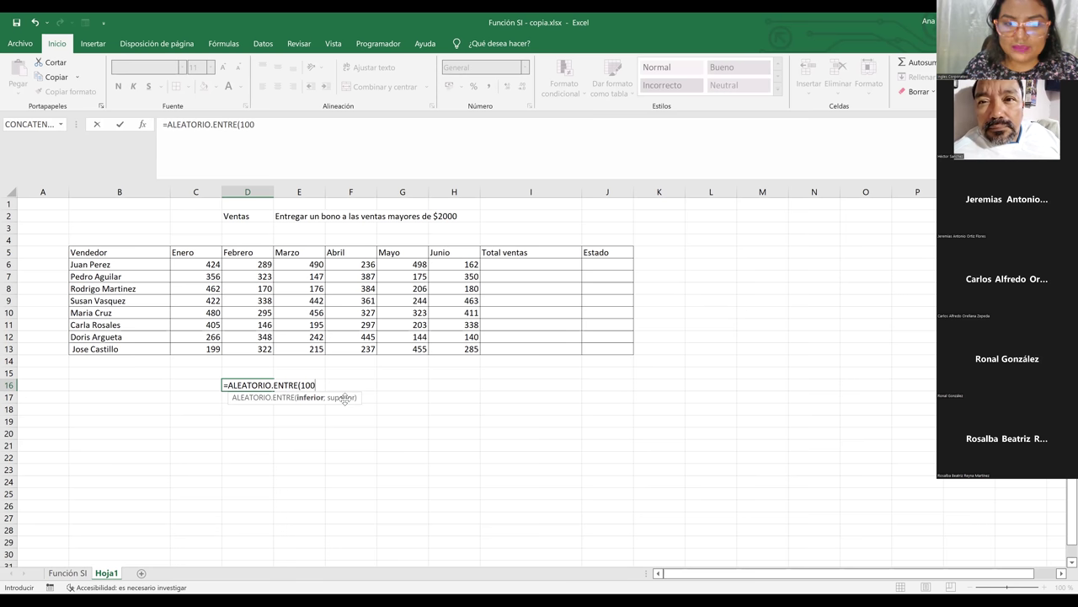
pyautogui.write(';')
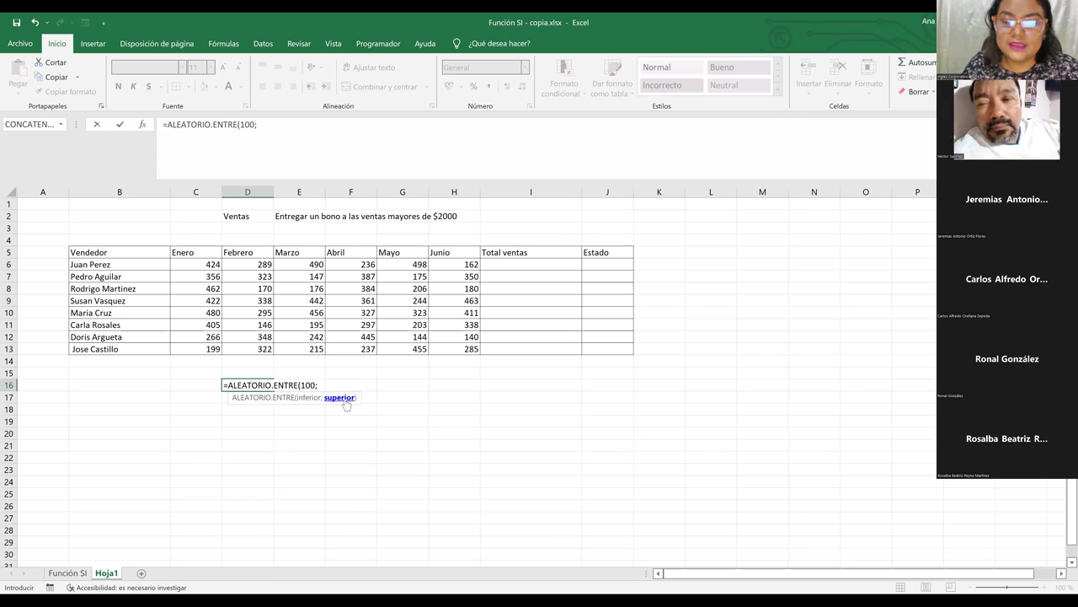
pyautogui.write('500')
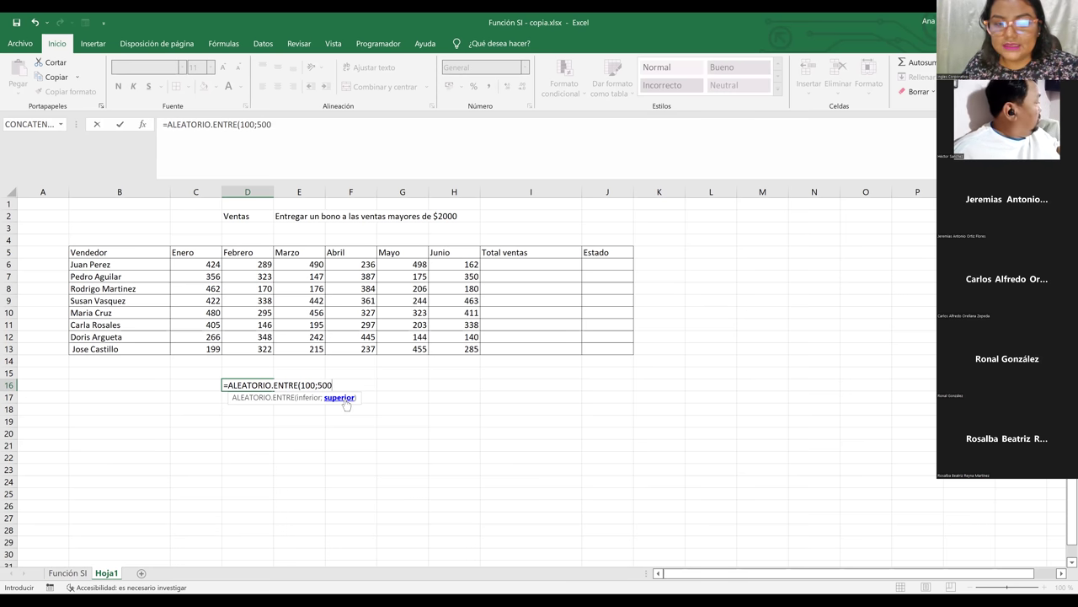
pyautogui.write('(')
pyautogui.press('BackSpace')
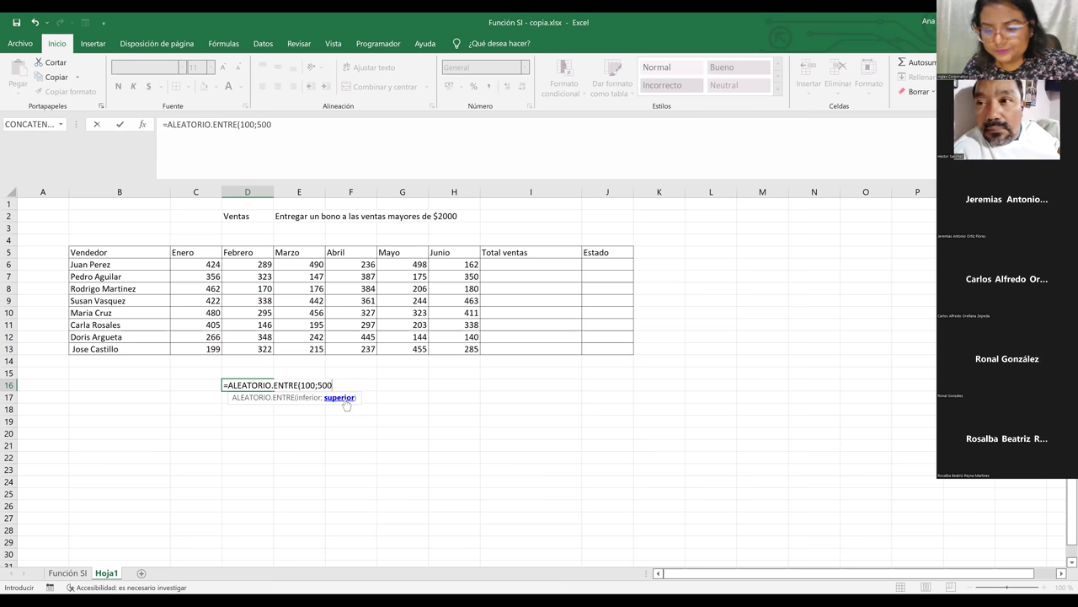
pyautogui.write(')')
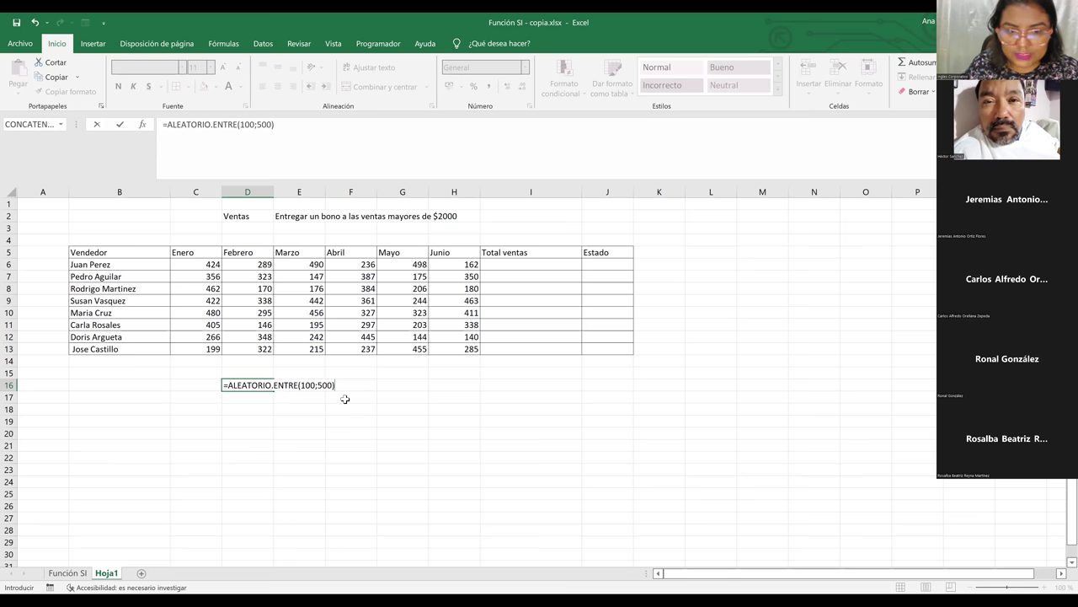
pyautogui.press('Return')
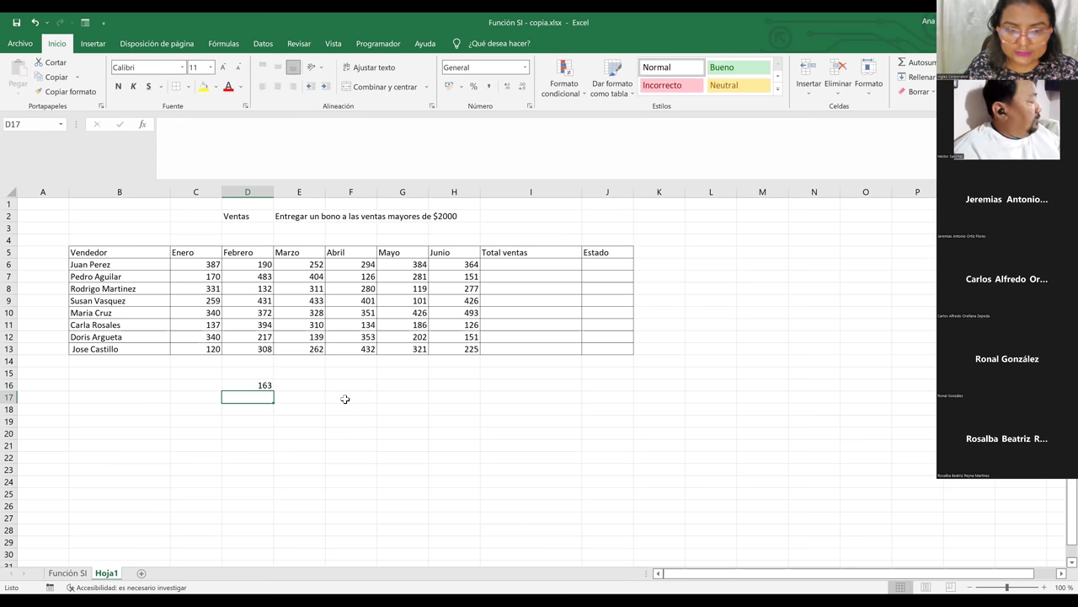
pyautogui.click(263, 384)
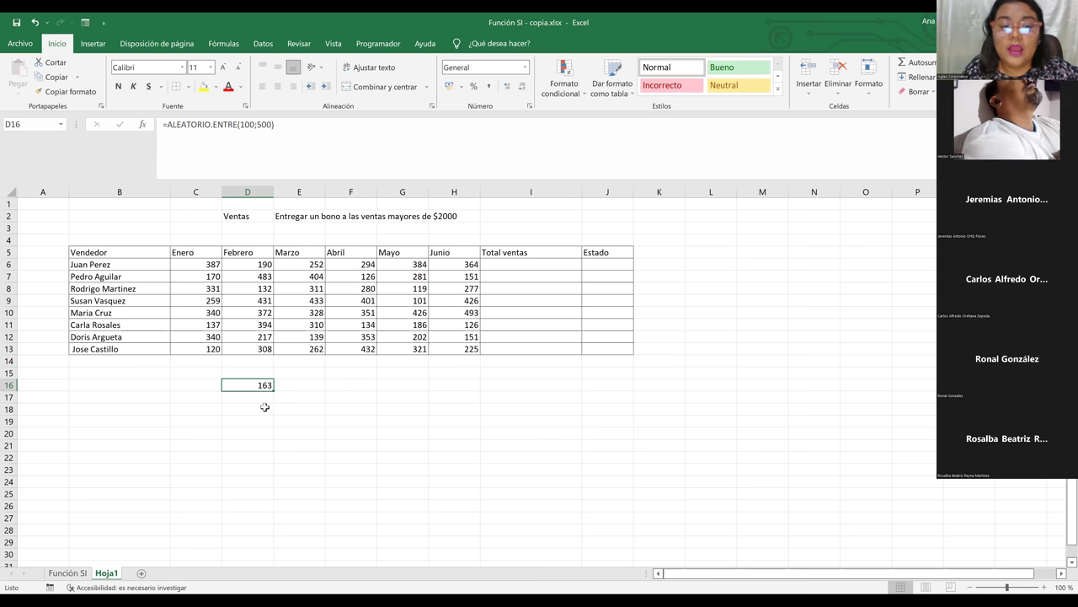
pyautogui.press('BackSpace')
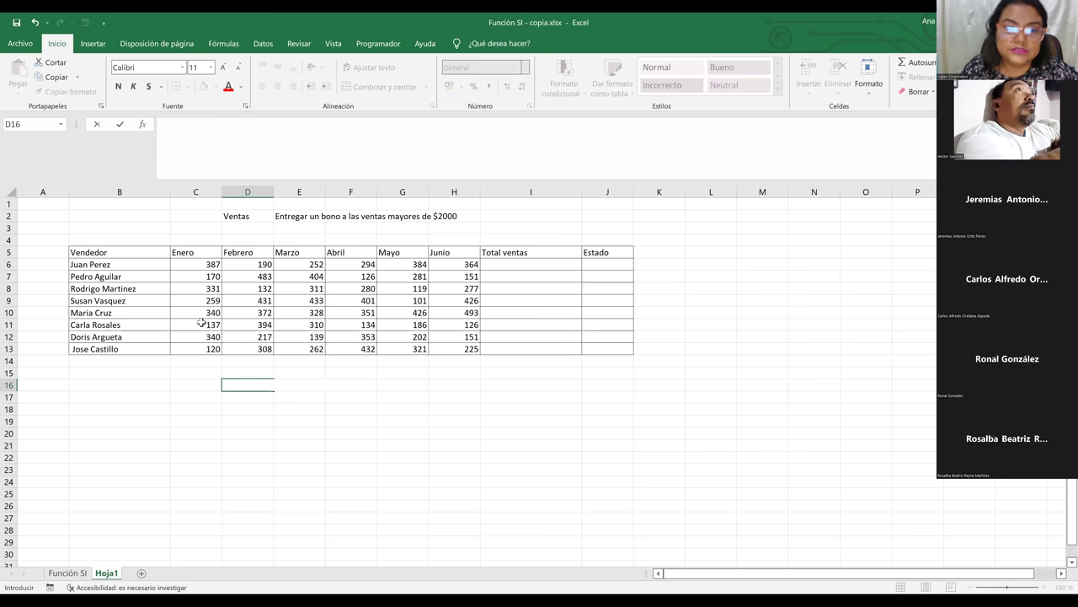
# Delete the sales values in D6:H13 and C7:C13, keeping only C6
pyautogui.moveTo(253, 265); pyautogui.dragTo(462, 357)
pyautogui.press('Delete')
pyautogui.click(209, 275)
pyautogui.moveTo(216, 342); pyautogui.dragTo(218, 364)
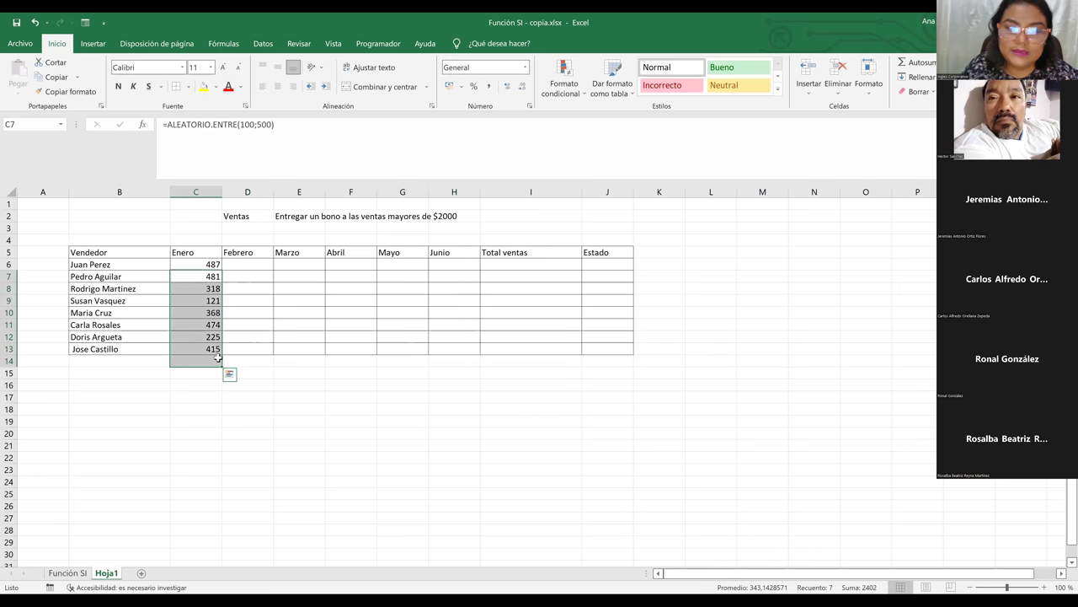
pyautogui.press('Delete')
# Fill C6's random formula right to H6, then down to row 13
pyautogui.click(195, 262)
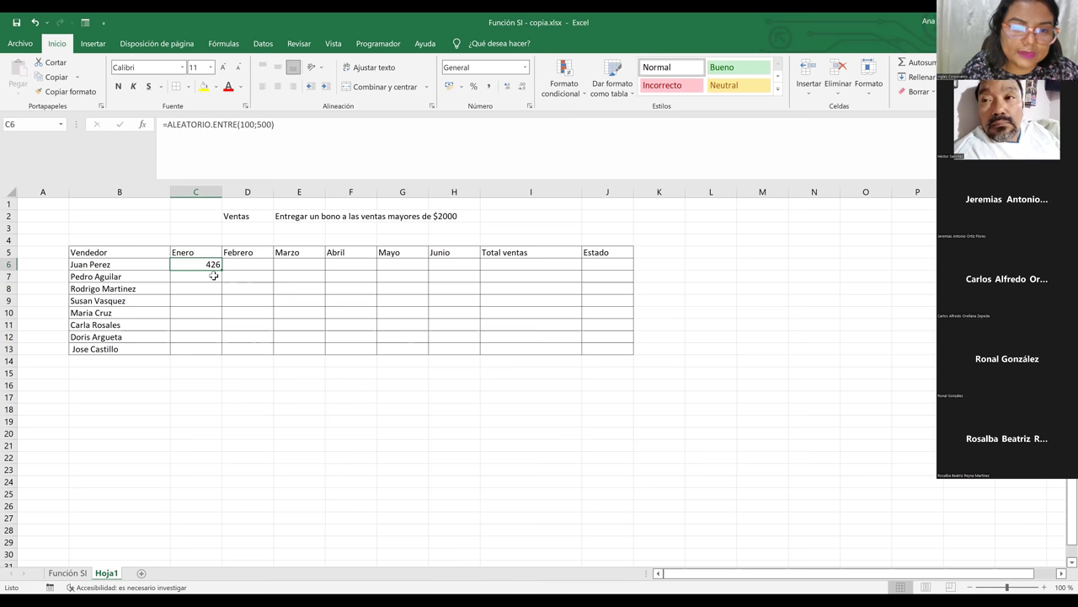
pyautogui.moveTo(221, 269); pyautogui.dragTo(464, 243)
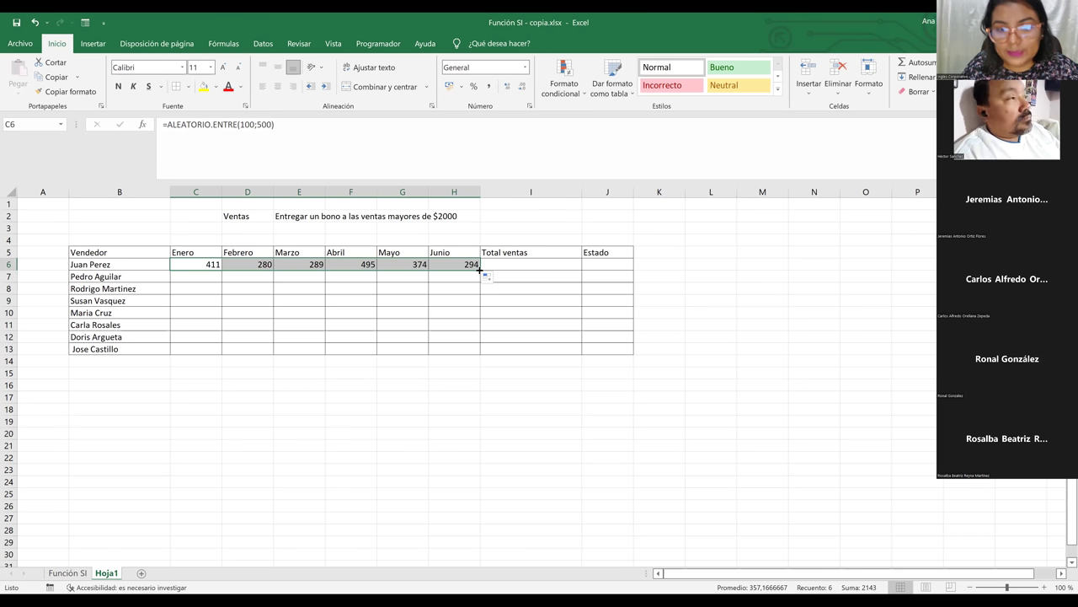
pyautogui.moveTo(479, 270); pyautogui.dragTo(483, 354)
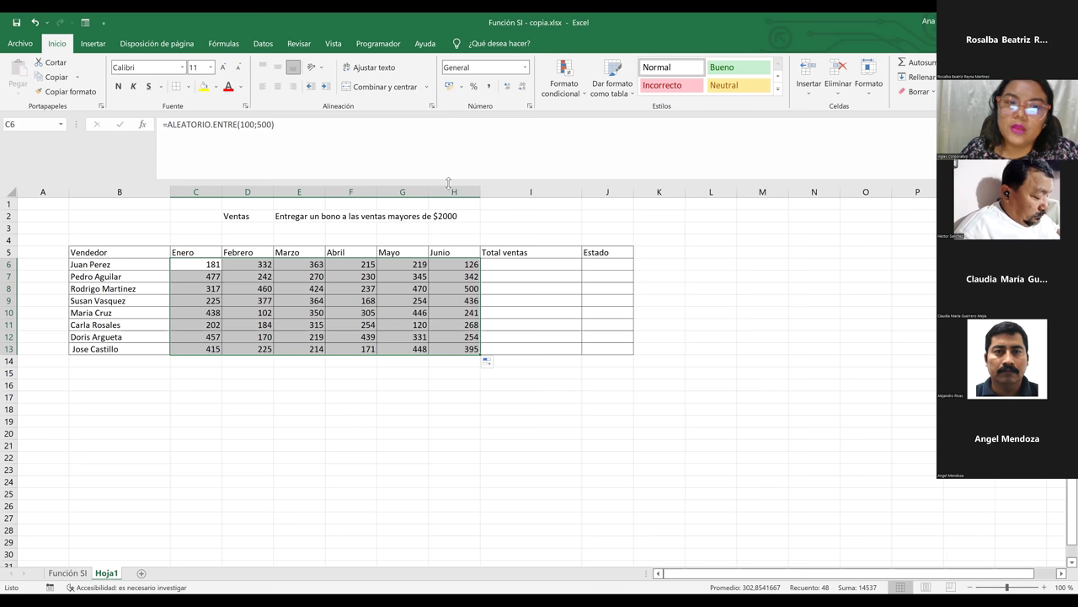
# Re-edit and confirm the =ALEATORIO.ENTRE(100;500) formula in H6
pyautogui.click(379, 302)
pyautogui.click(475, 266)
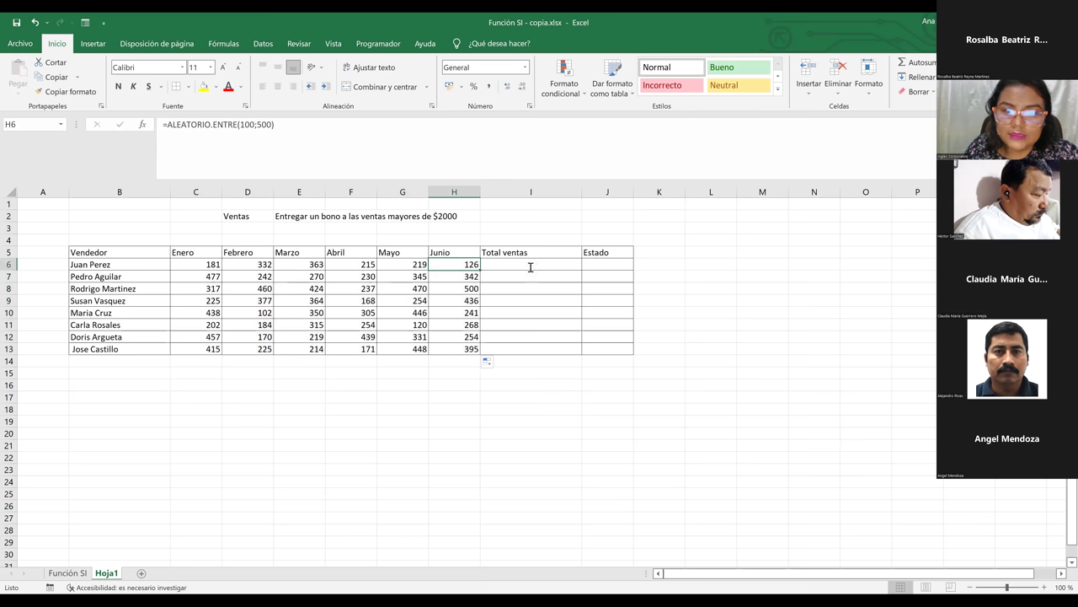
pyautogui.press('F2')
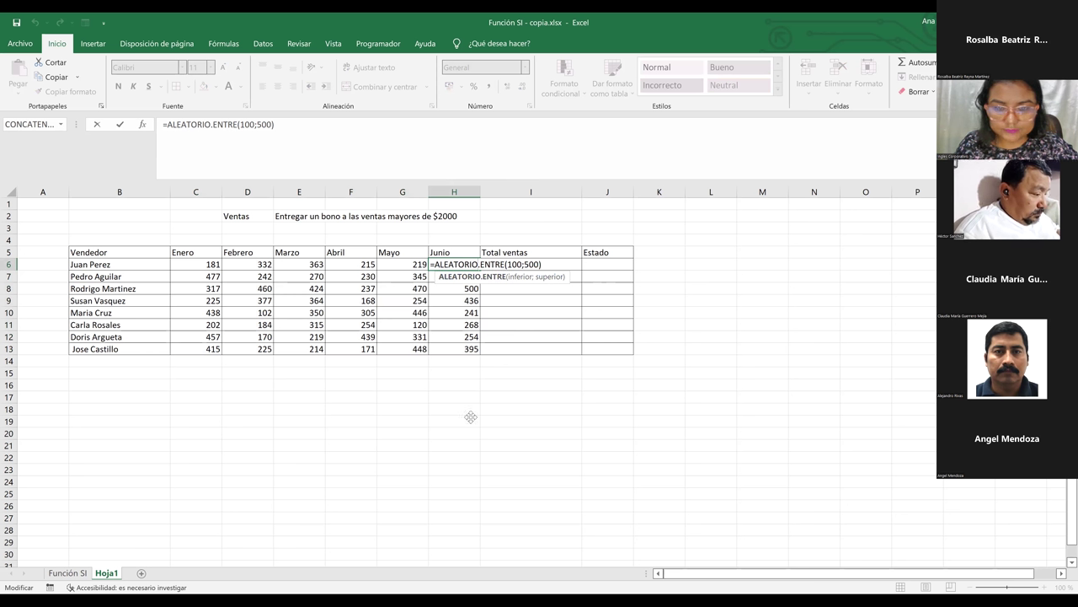
pyautogui.moveTo(471, 417); pyautogui.dragTo(472, 416)
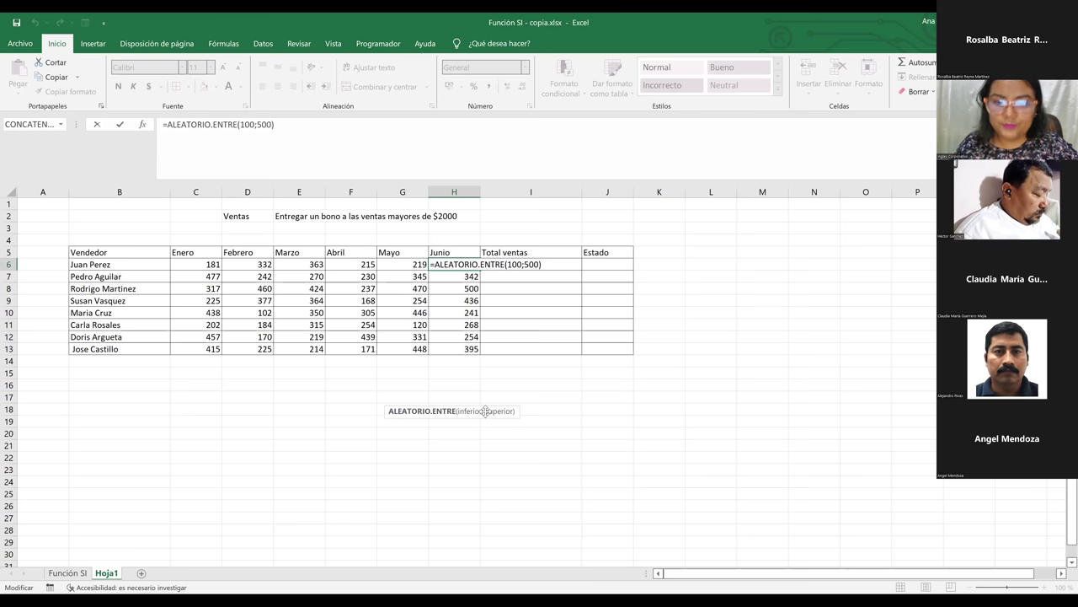
pyautogui.moveTo(487, 398); pyautogui.dragTo(491, 383)
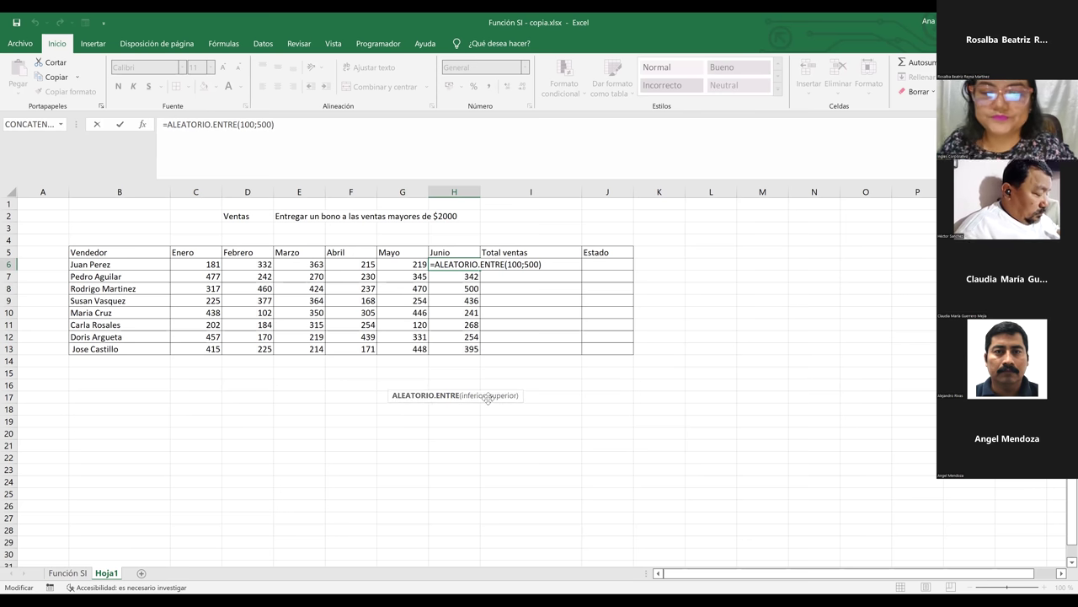
pyautogui.click(528, 263)
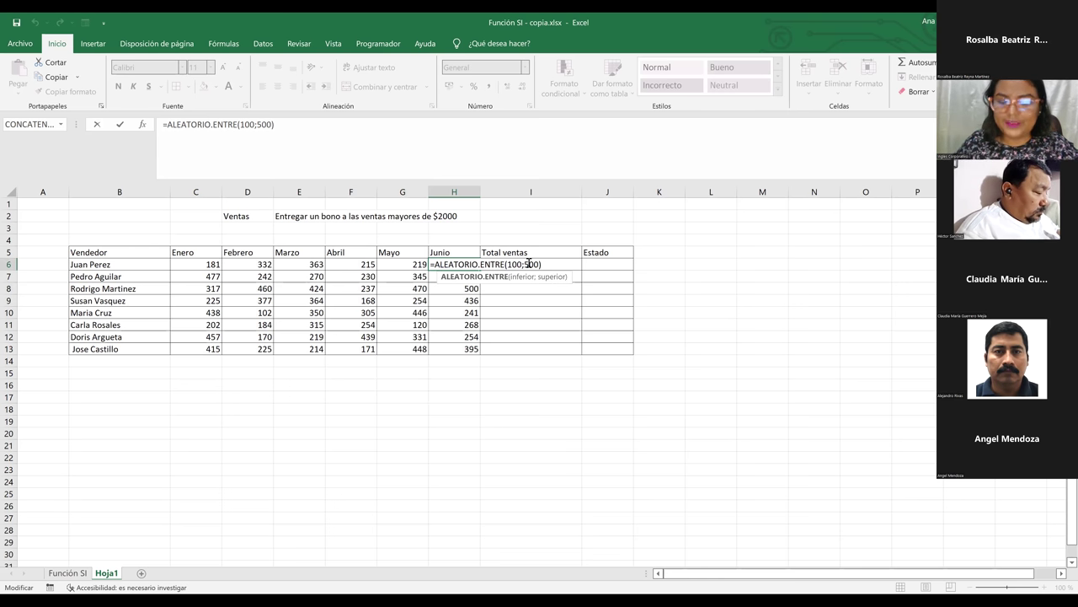
pyautogui.press('Return')
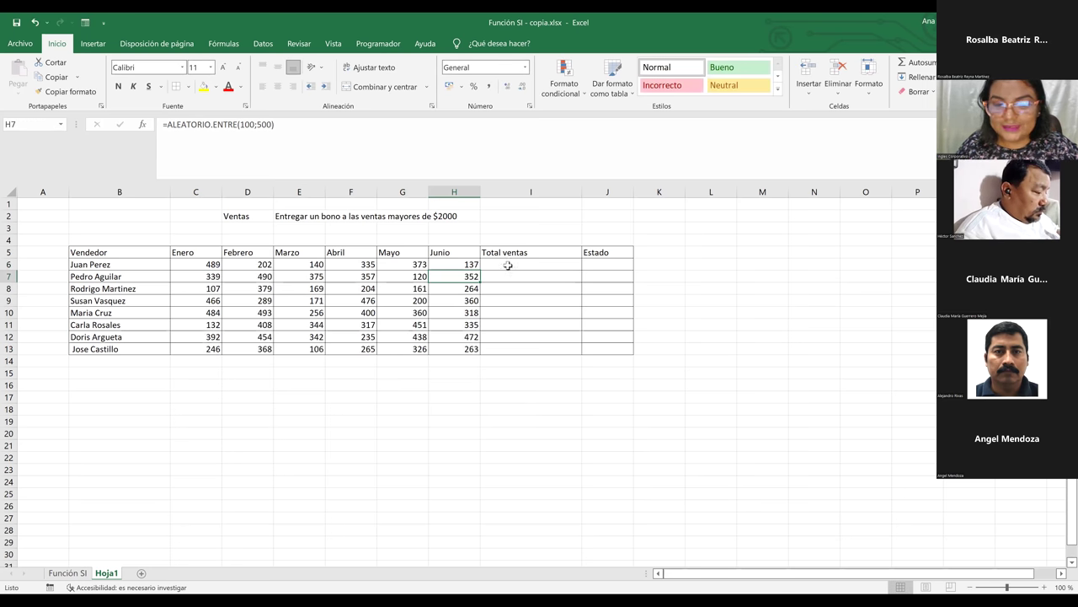
# Remove the stray 'bv' text entered in I6, leaving Total ventas empty
pyautogui.click(510, 276)
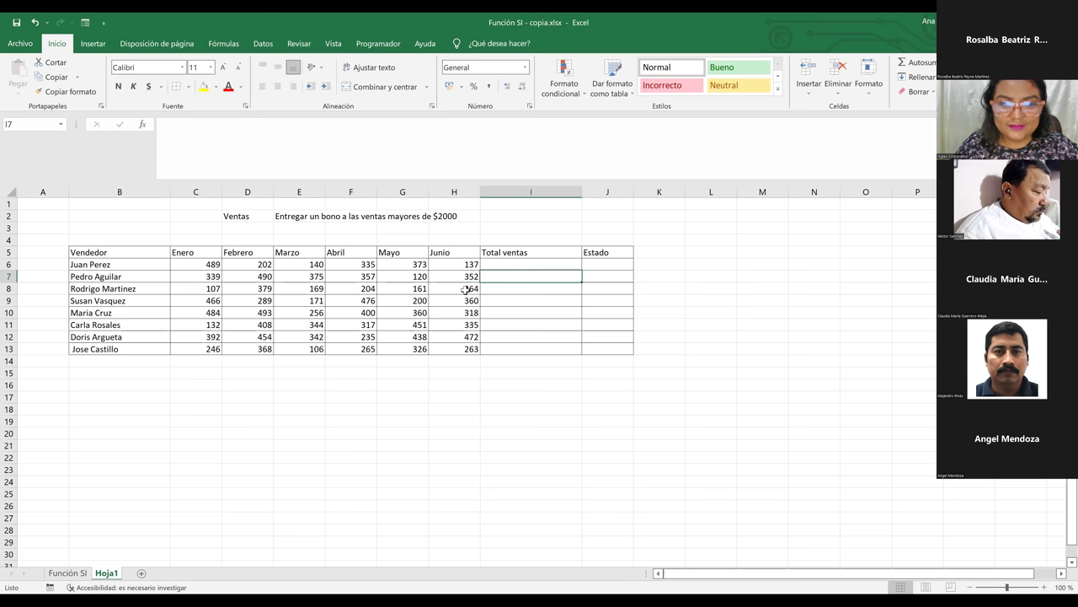
pyautogui.click(536, 267)
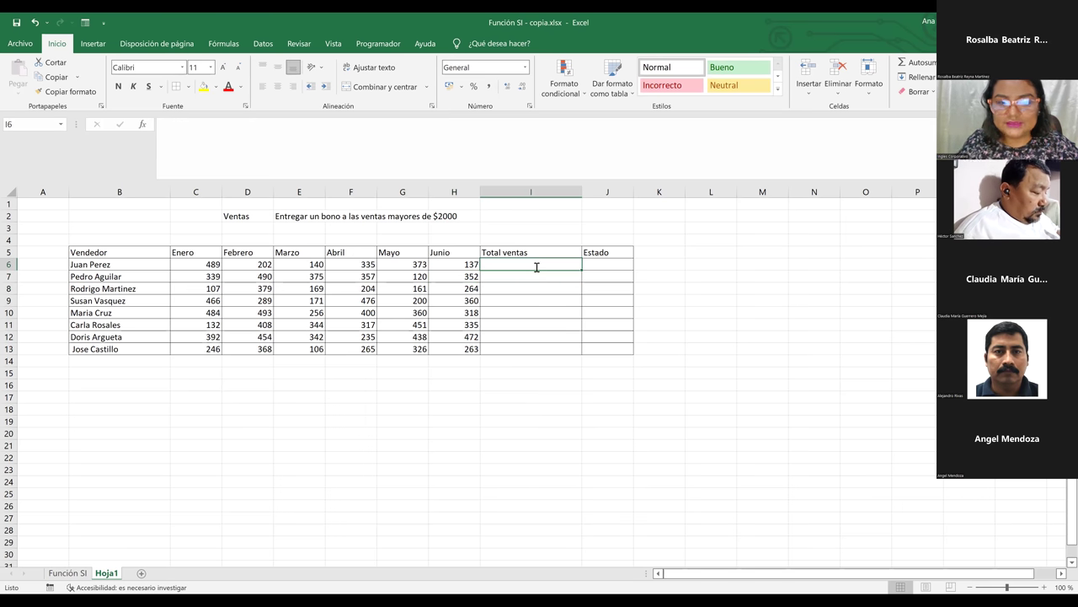
pyautogui.write('bv')
pyautogui.press('Return')
pyautogui.click(512, 261)
pyautogui.press('Delete')
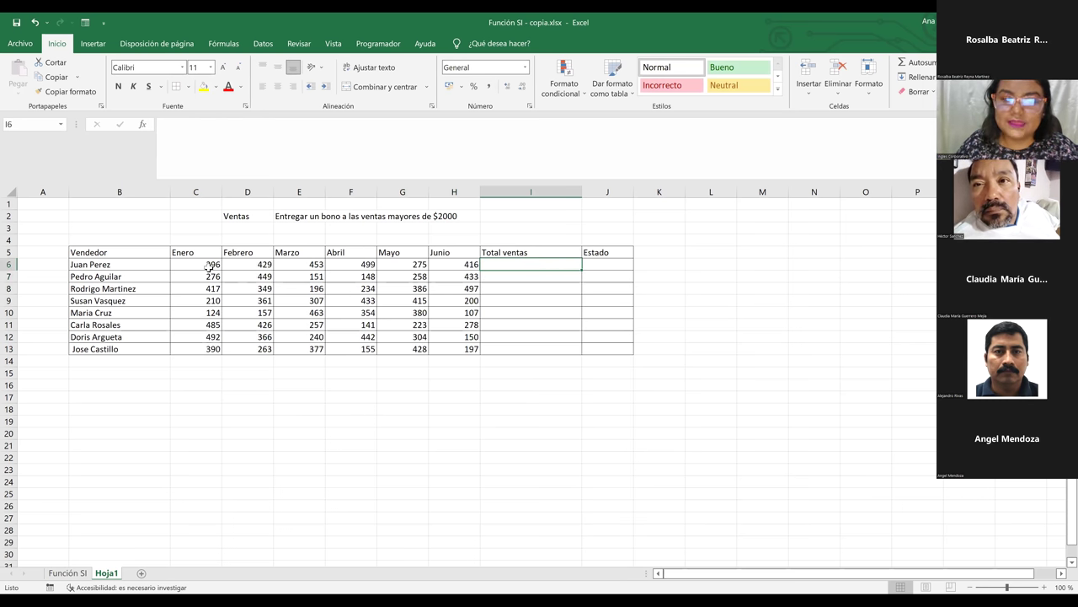
# Copy C6:H13 and paste it back onto C6 as values only
pyautogui.moveTo(209, 266); pyautogui.dragTo(462, 357)
pyautogui.hotkey('ctrl', 'c')
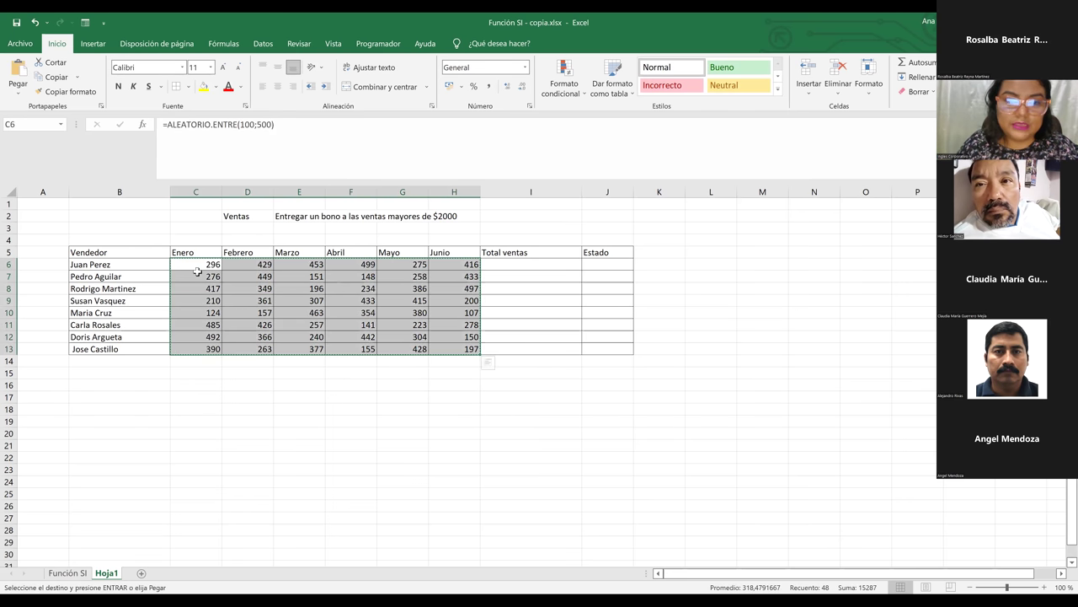
pyautogui.click(193, 265)
pyautogui.rightClick(194, 266)
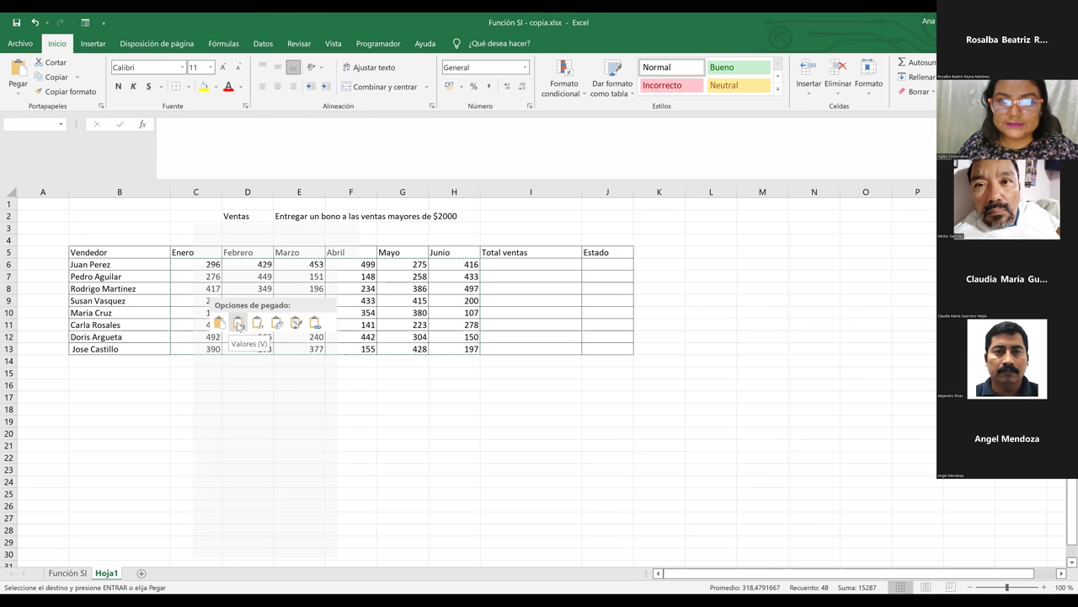
pyautogui.click(239, 324)
pyautogui.click(323, 299)
pyautogui.press('Escape')
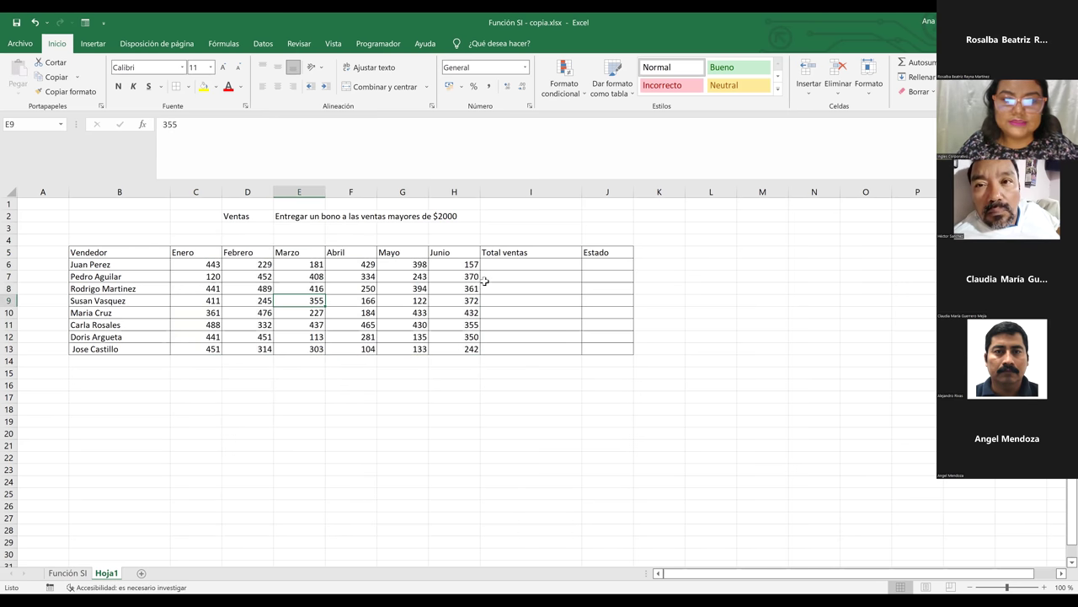
pyautogui.click(510, 282)
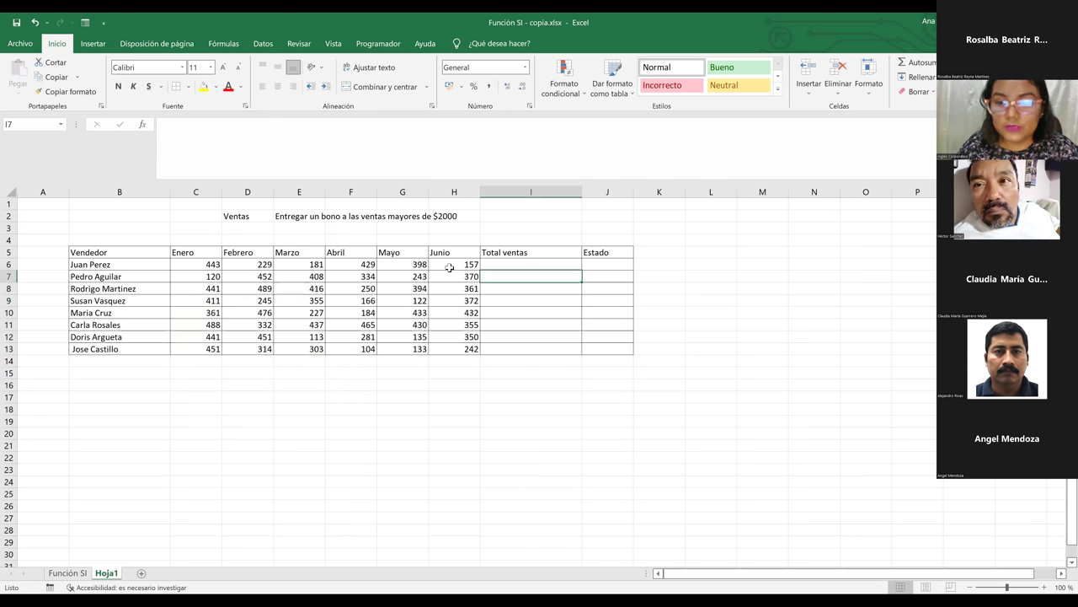
pyautogui.click(451, 266)
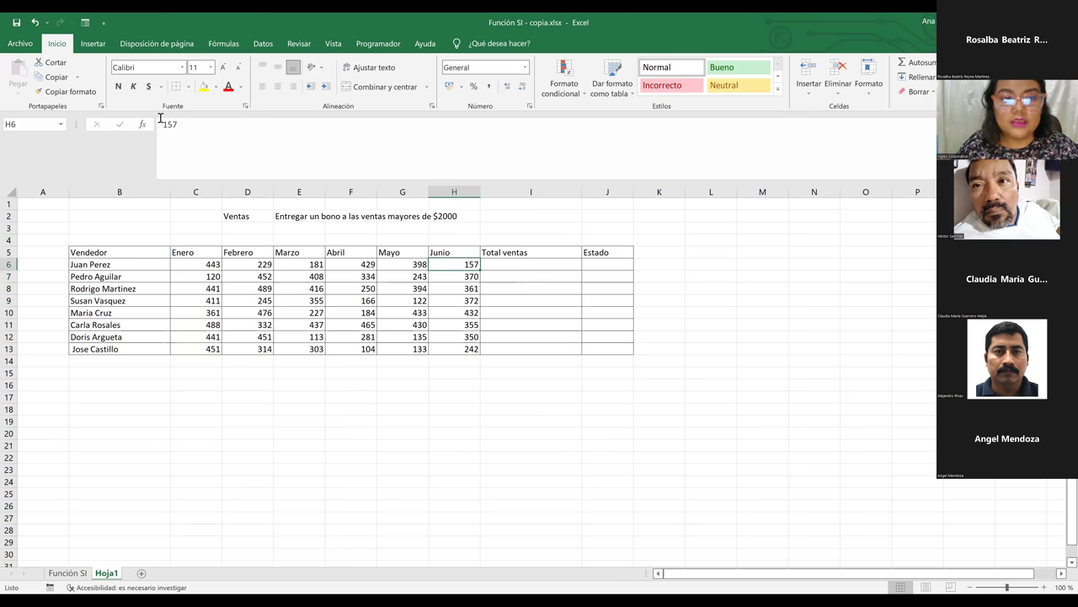
# Enter =SUMA(C6:H6) in I6 for the first seller's total
pyautogui.moveTo(165, 124); pyautogui.dragTo(187, 126)
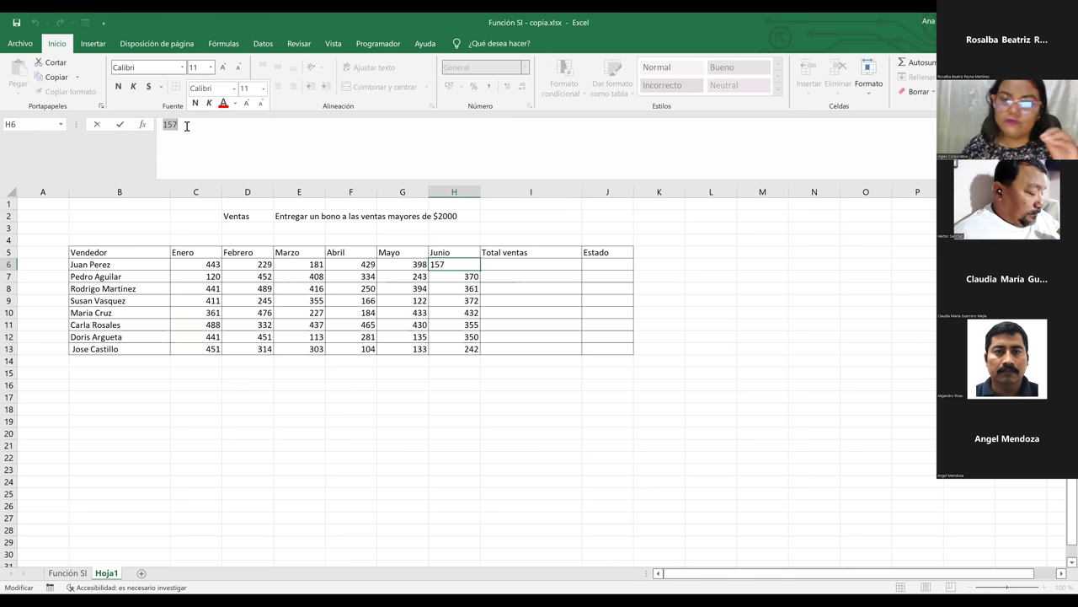
pyautogui.click(421, 275)
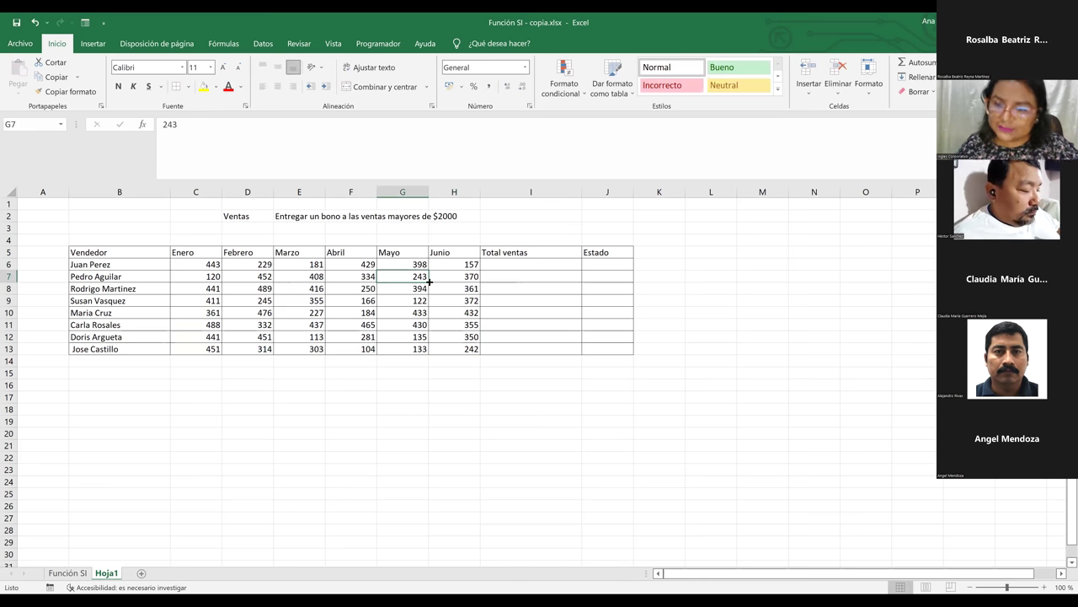
pyautogui.click(519, 265)
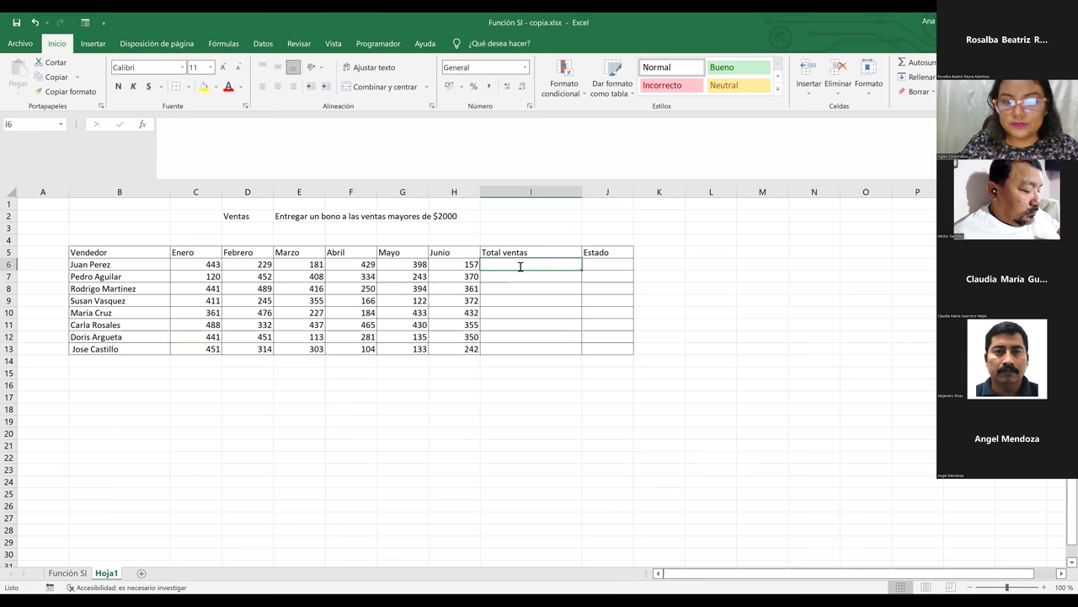
pyautogui.write('+')
pyautogui.press('BackSpace')
pyautogui.write('=')
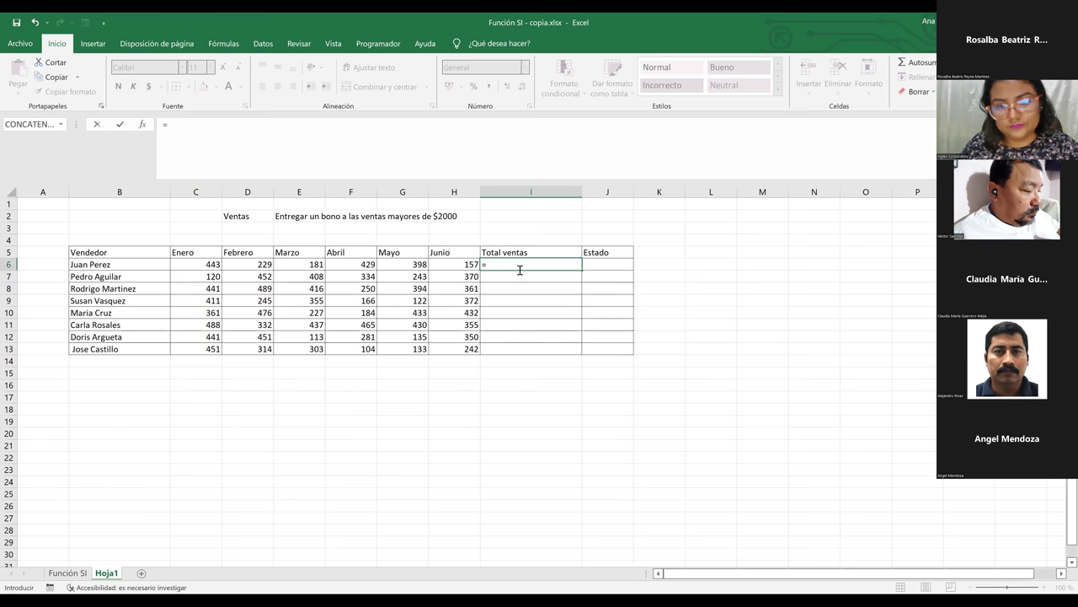
pyautogui.write('SUMA(')
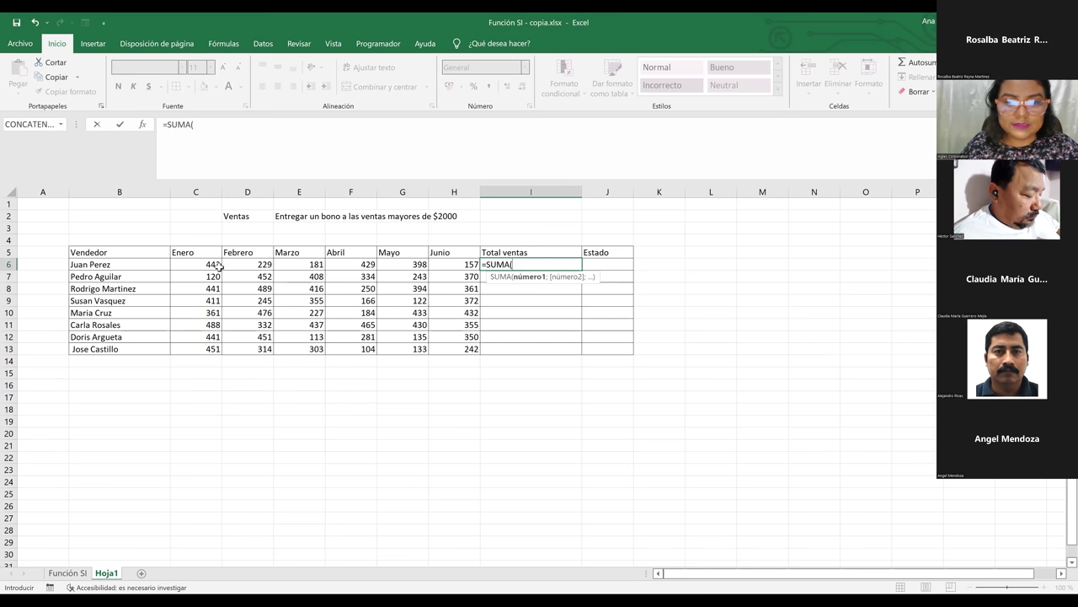
pyautogui.click(206, 266)
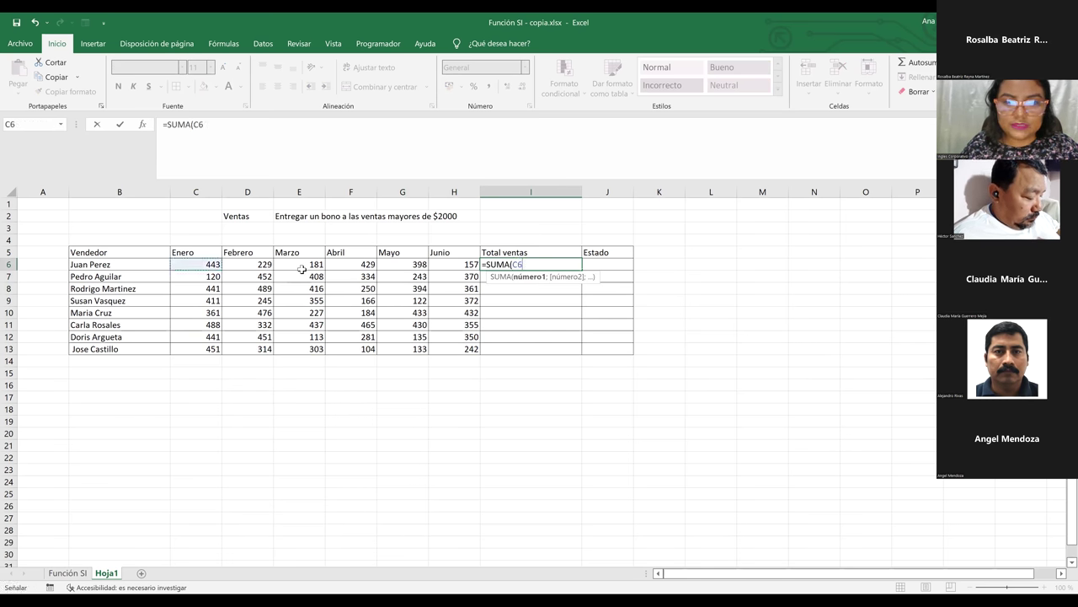
pyautogui.keyDown('shift'); pyautogui.click(448, 264); pyautogui.keyUp('shift')
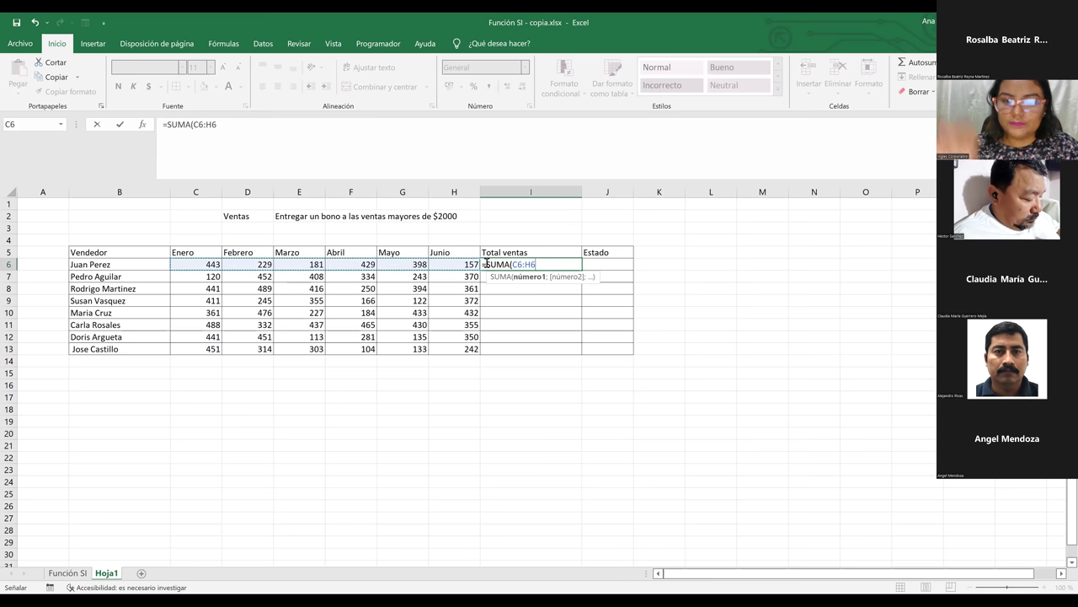
pyautogui.press('Return')
# Fill the SUMA total down to I13 and autofit column I
pyautogui.click(575, 264)
pyautogui.moveTo(580, 274); pyautogui.dragTo(568, 357)
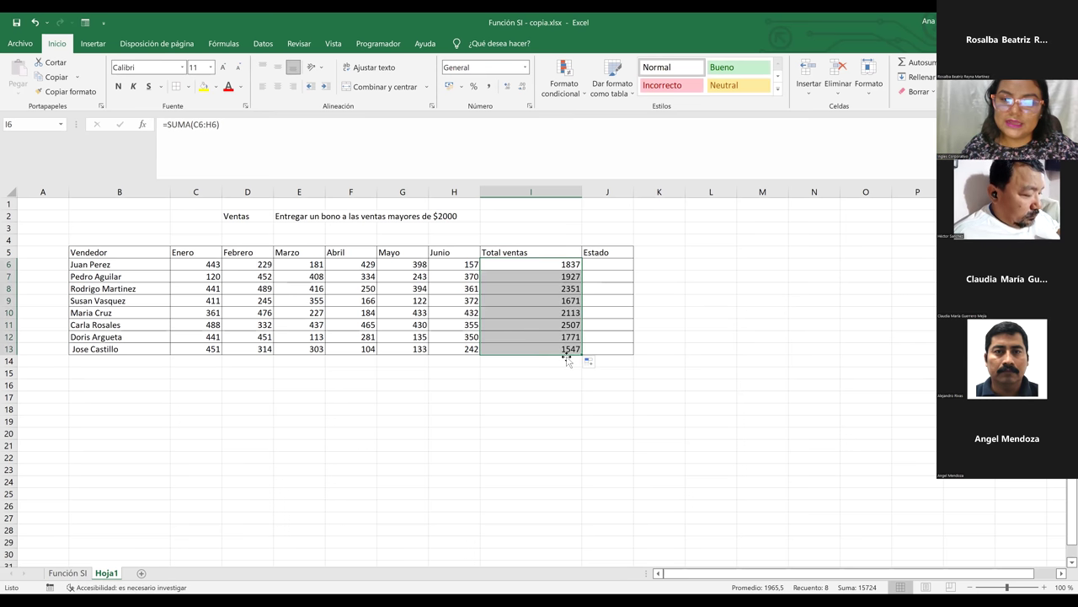
pyautogui.doubleClick(581, 193)
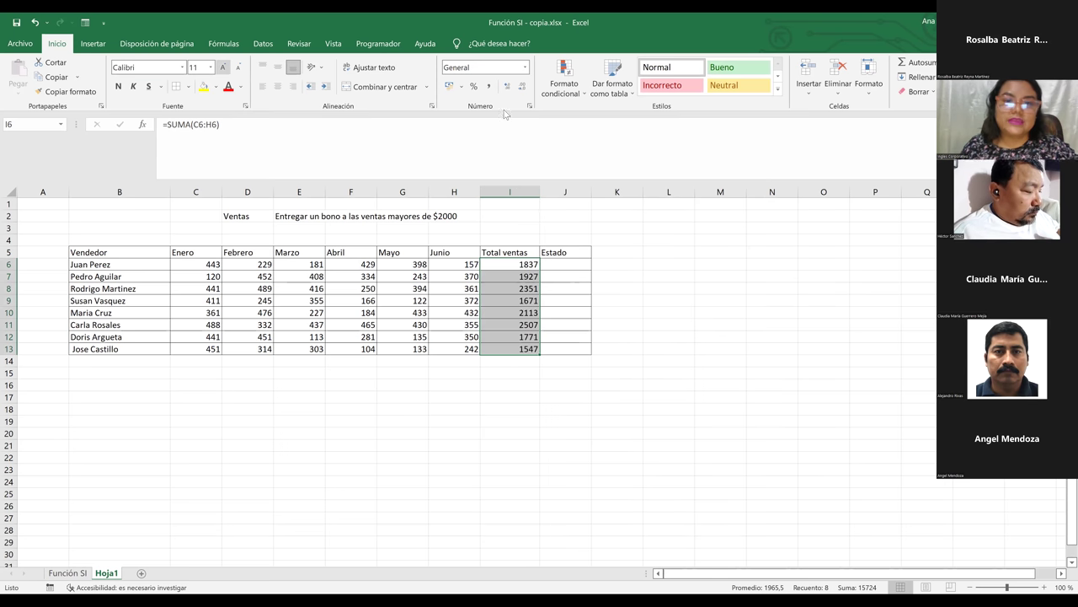
pyautogui.click(461, 87)
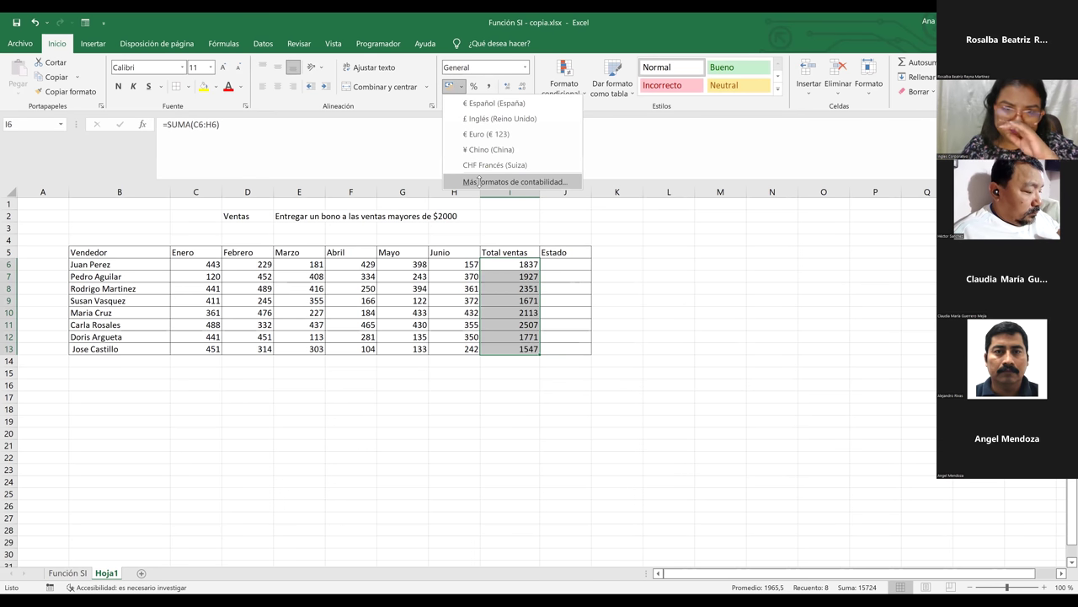
# Format the totals I6:I13 as accounting with the $ Español (El Salvador) symbol
pyautogui.click(481, 183)
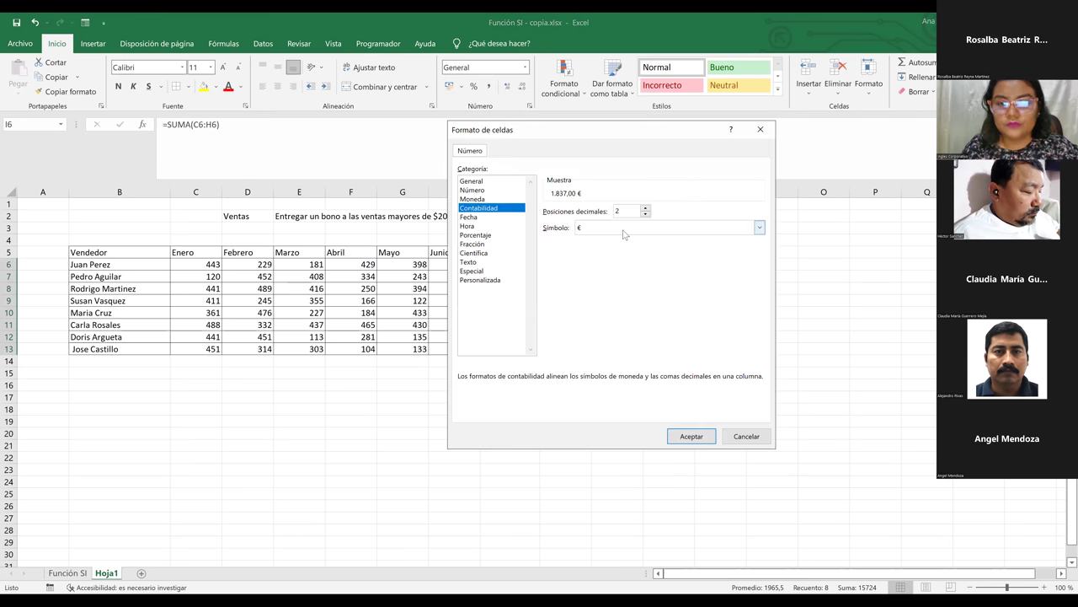
pyautogui.hotkey('alt', 'Down')
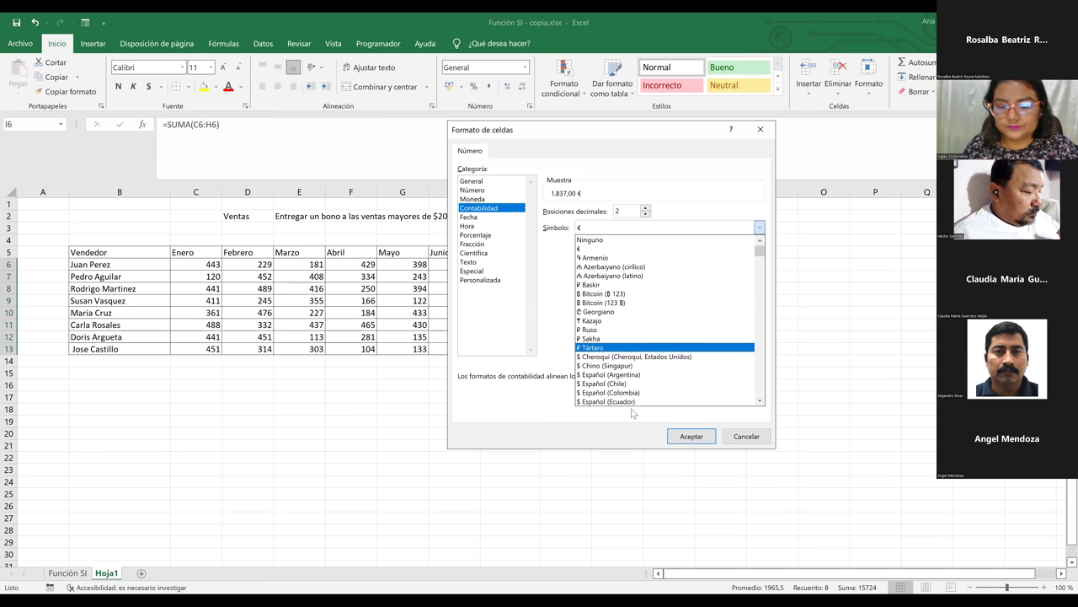
pyautogui.press('Up')
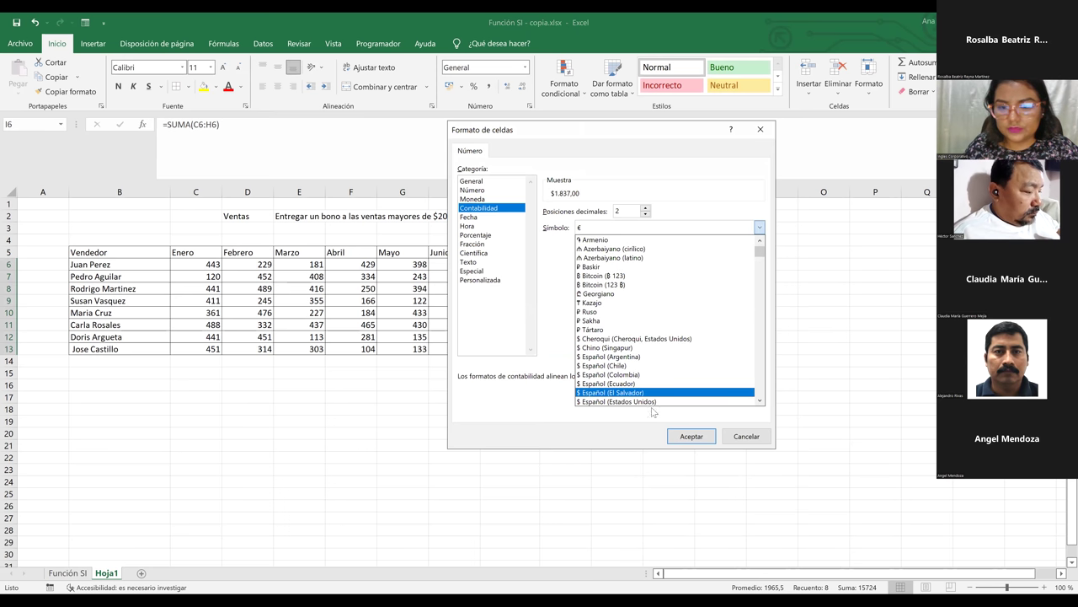
pyautogui.press('Return')
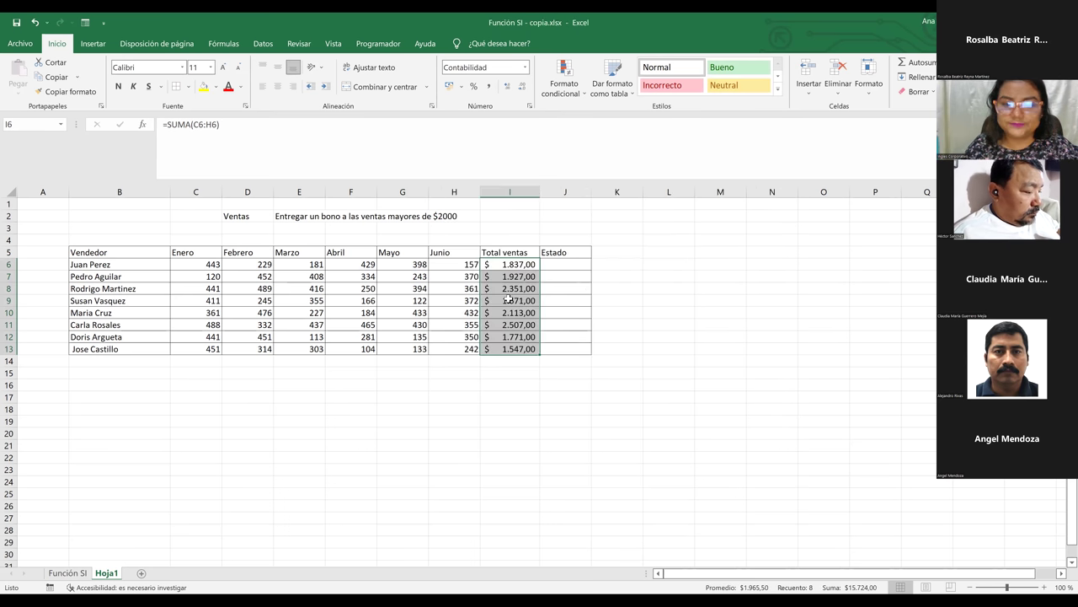
pyautogui.click(578, 312)
# Widen the Estado column J
pyautogui.moveTo(591, 191); pyautogui.dragTo(612, 192)
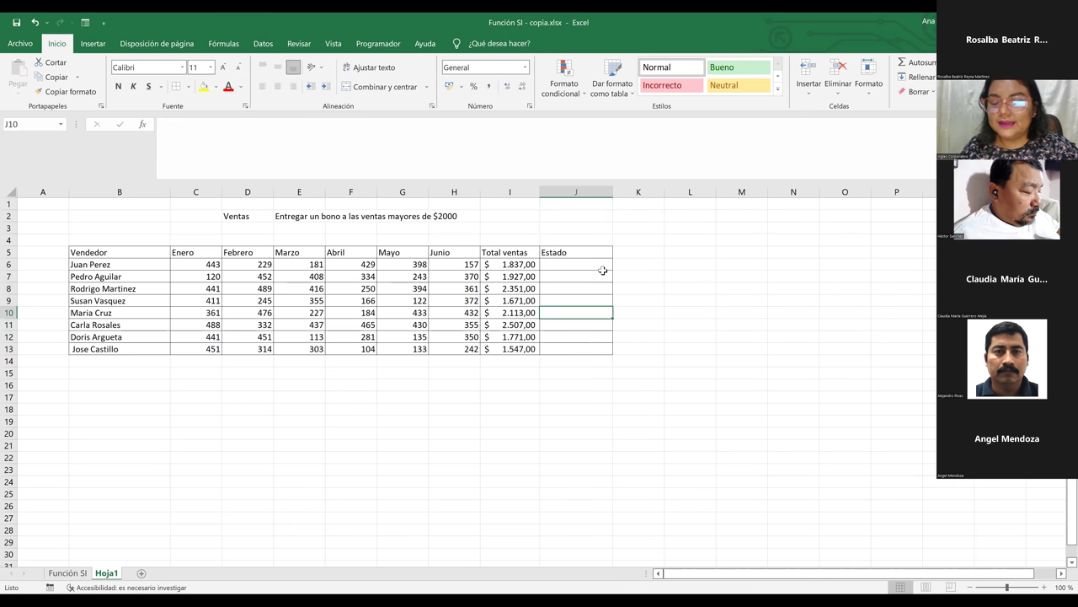
pyautogui.click(568, 355)
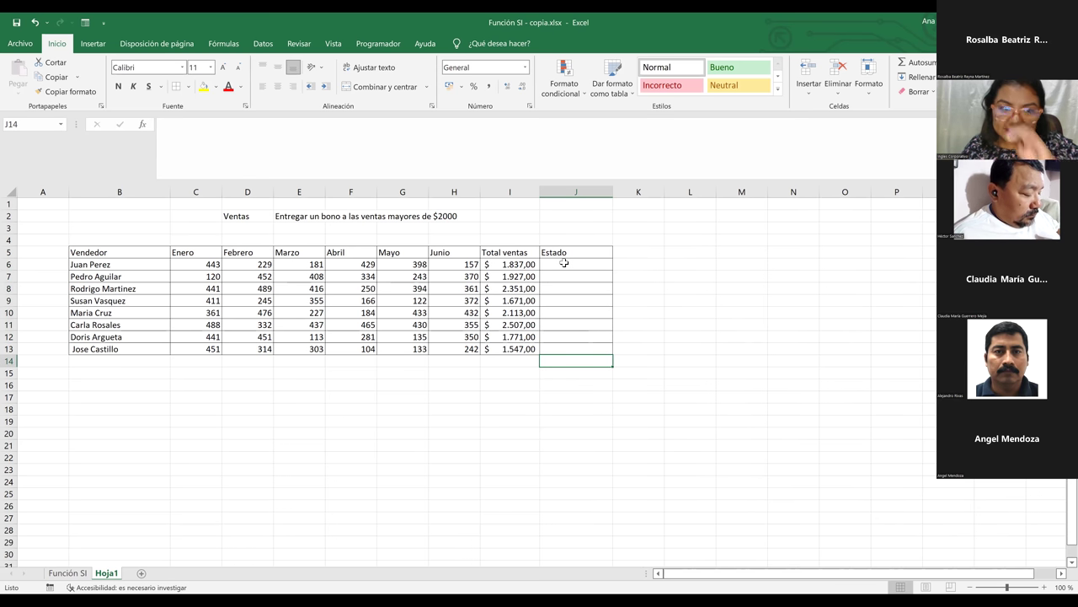
pyautogui.click(565, 264)
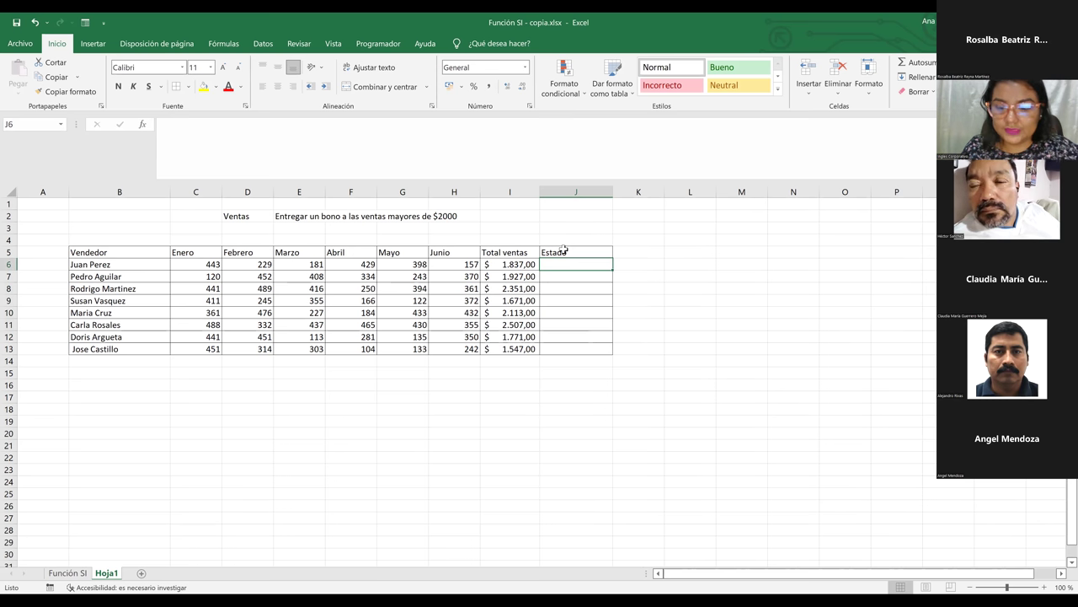
# Type =SI(I6>=2000;"Recibe Bono" into J6, fixing typos along the way
pyautogui.write('=')
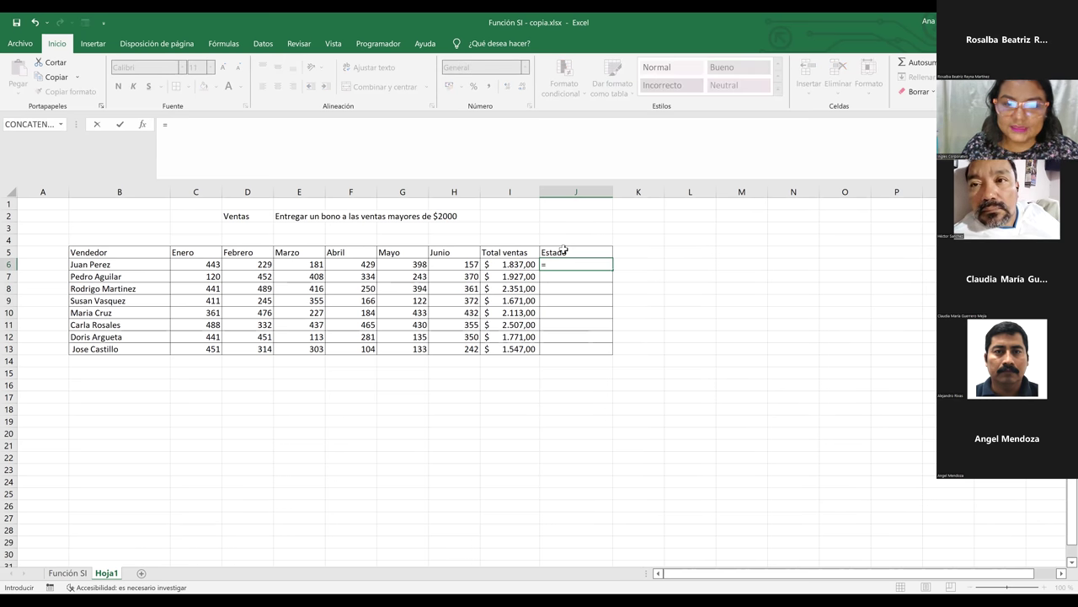
pyautogui.write('si')
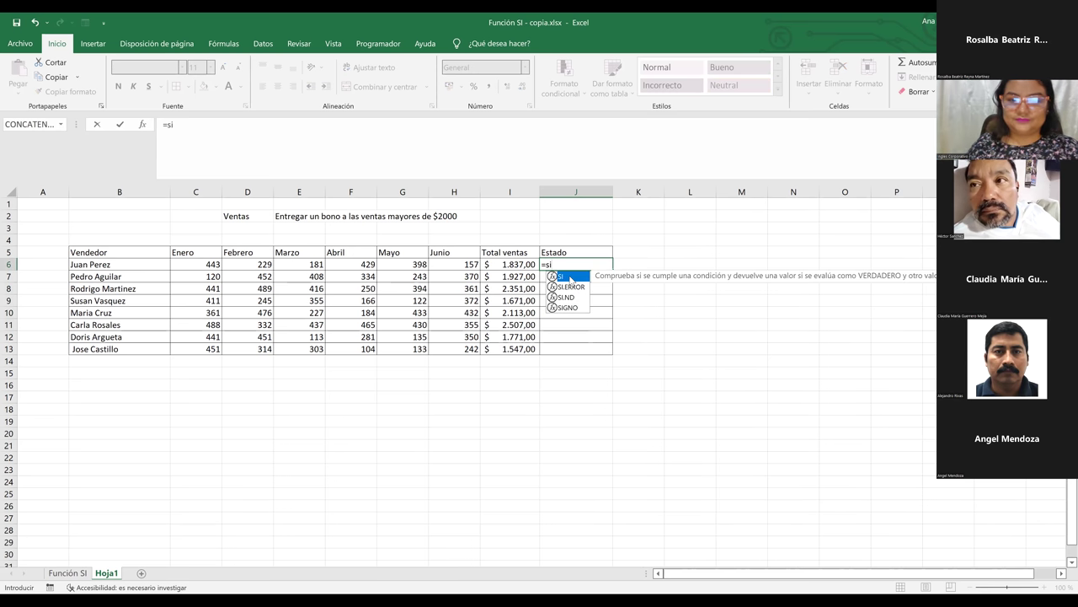
pyautogui.doubleClick(570, 277)
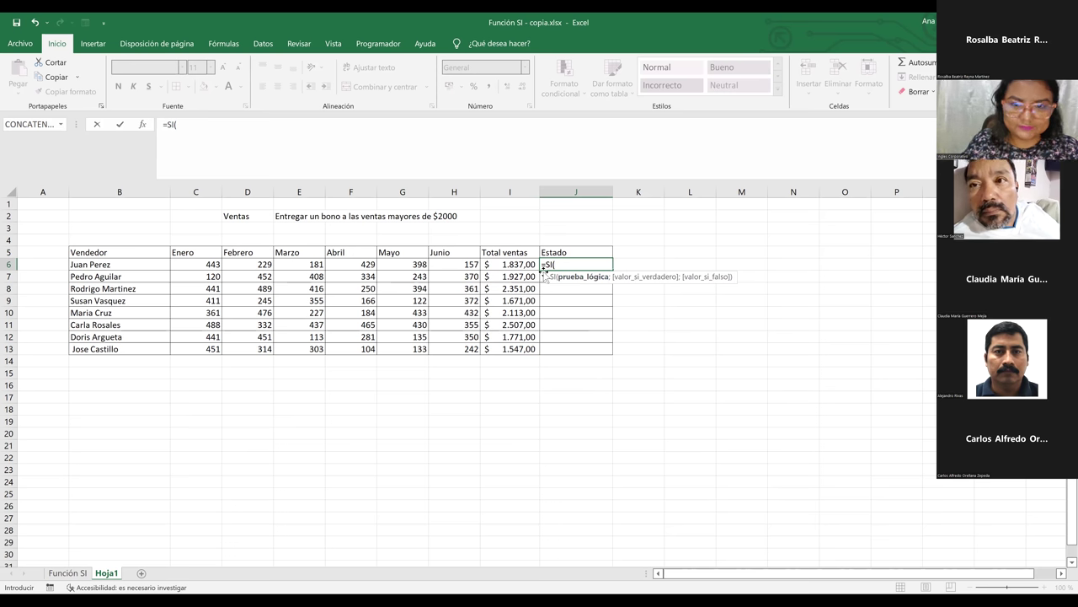
pyautogui.click(536, 265)
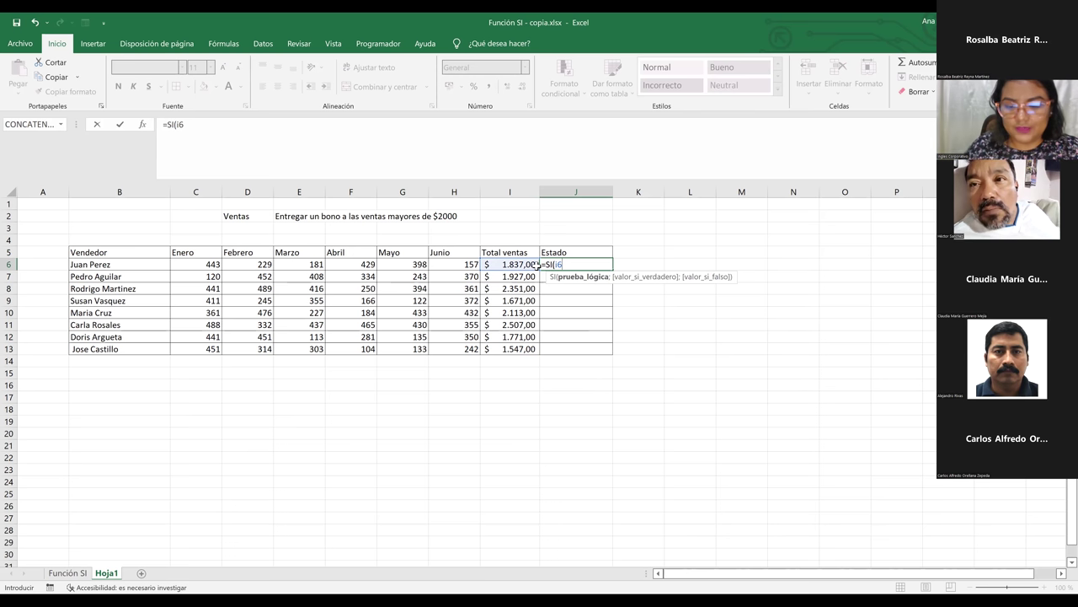
pyautogui.write('>')
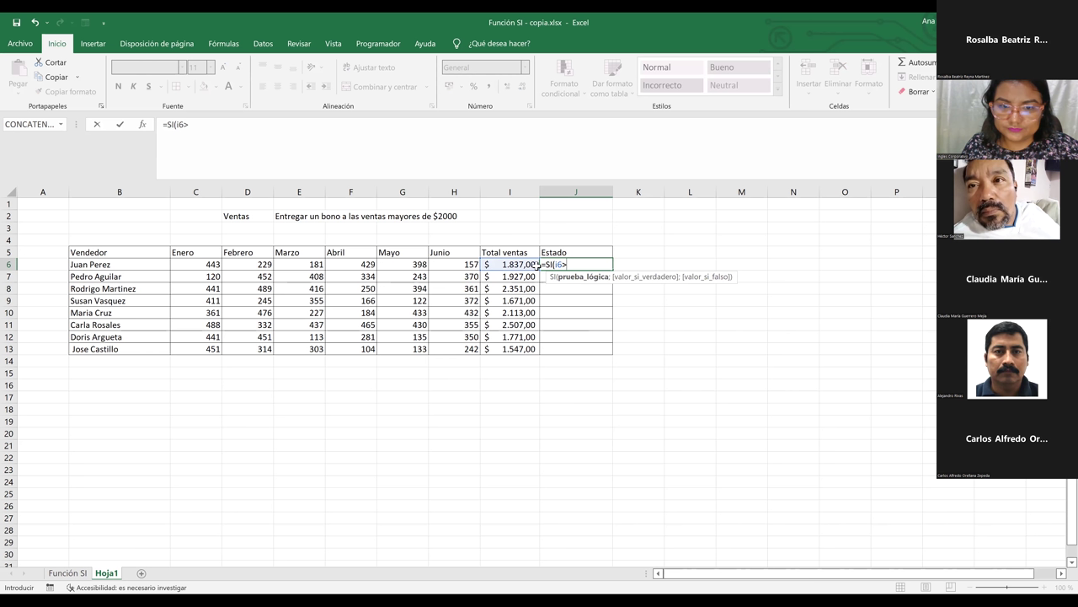
pyautogui.write('=')
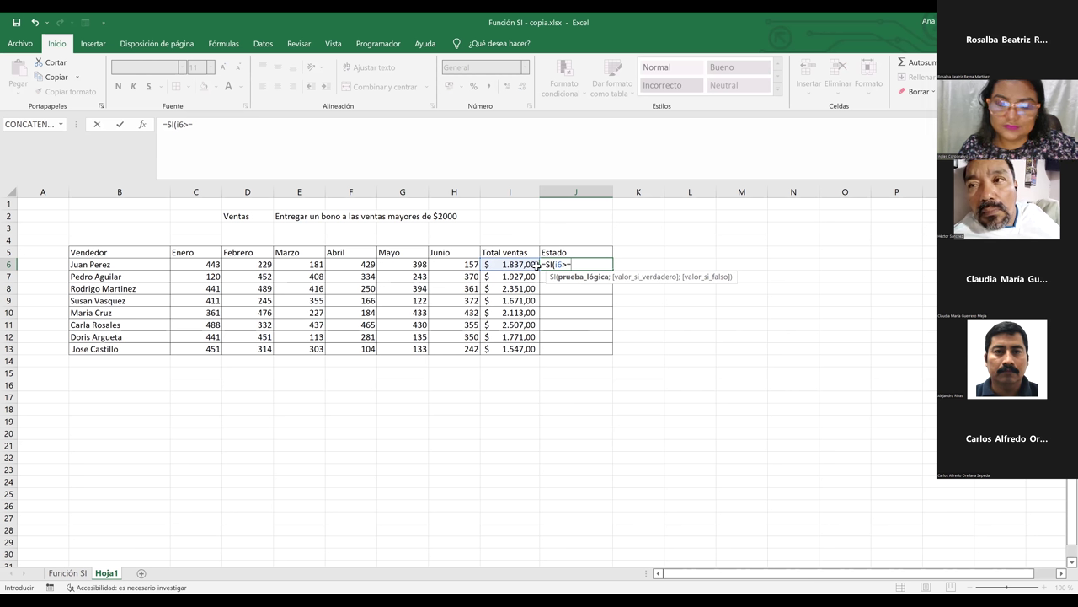
pyautogui.write('2000')
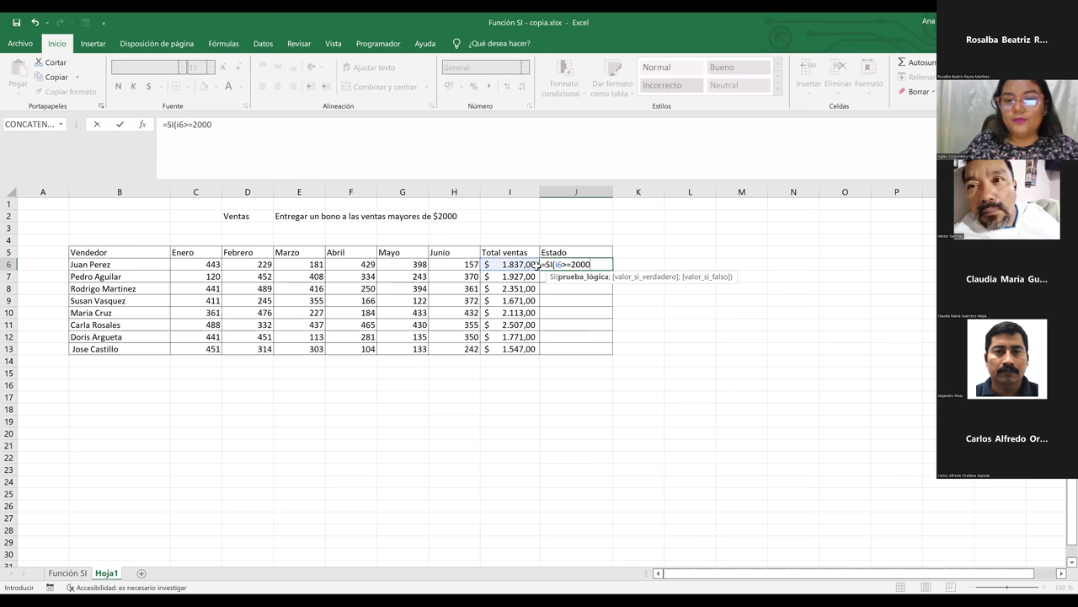
pyautogui.write('<')
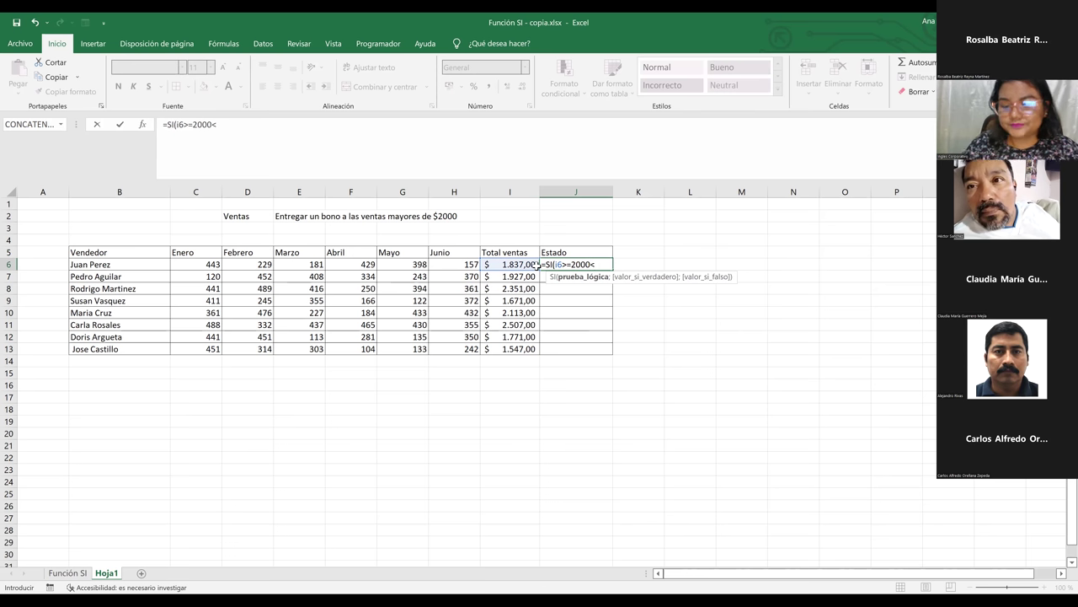
pyautogui.press('BackSpace')
pyautogui.write(';')
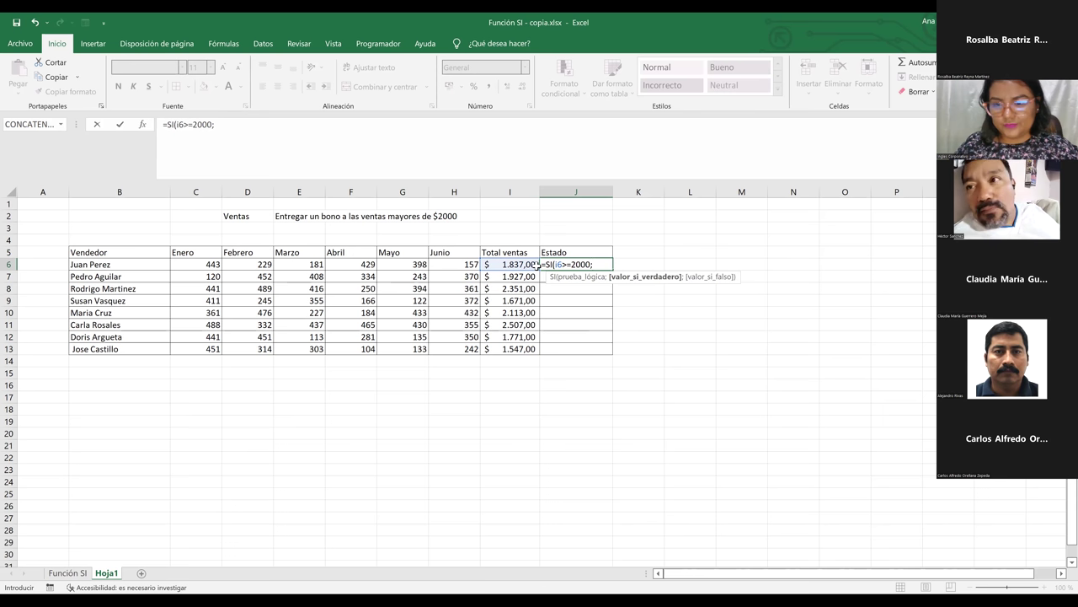
pyautogui.write('"RE')
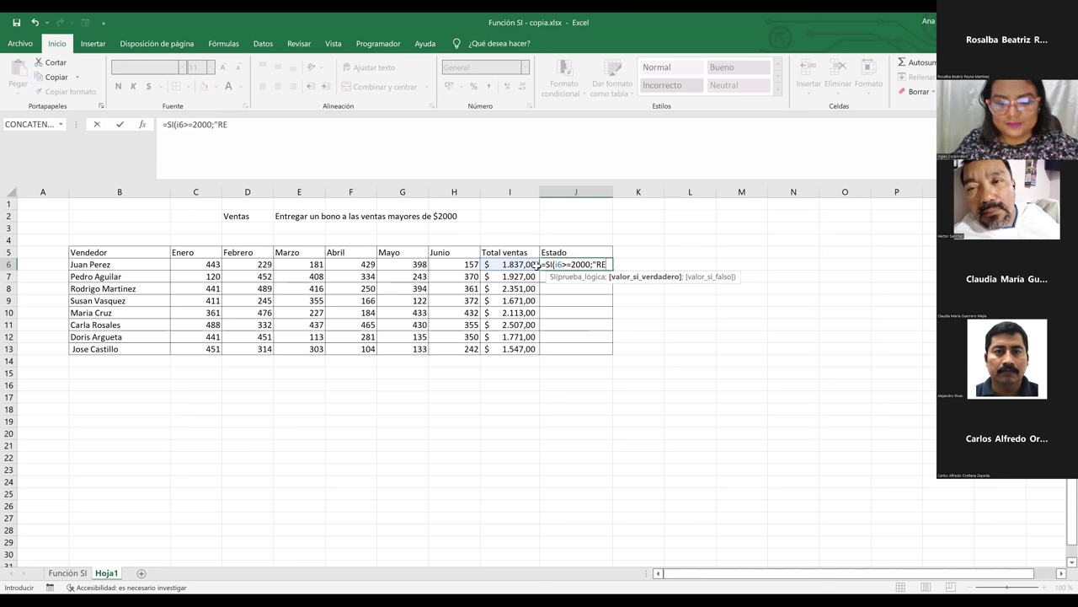
pyautogui.press('BackSpace')
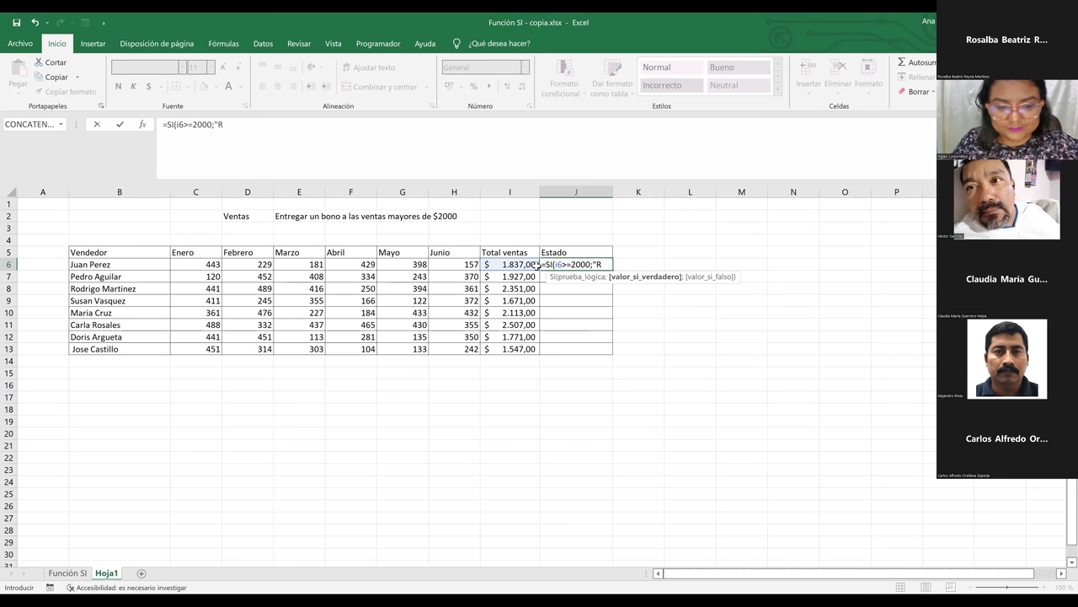
pyautogui.write('e')
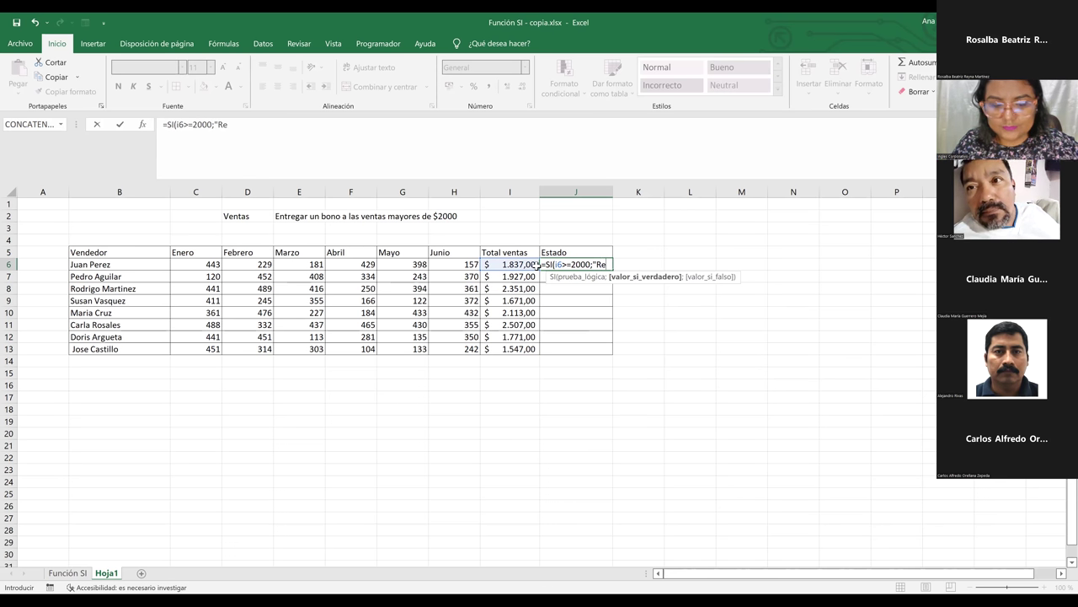
pyautogui.write('cibe Bono')
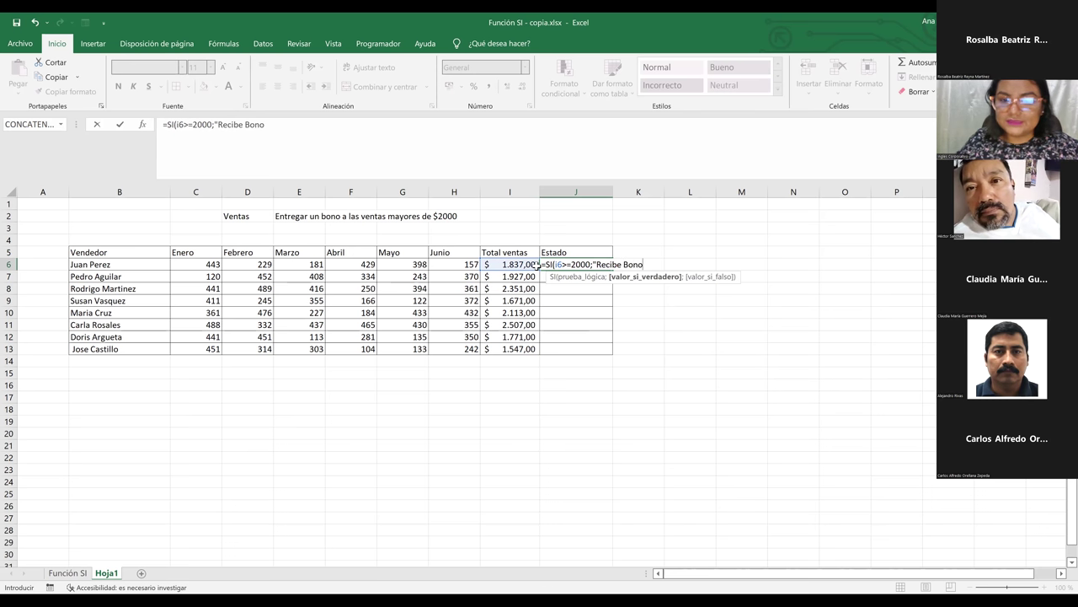
pyautogui.write('"')
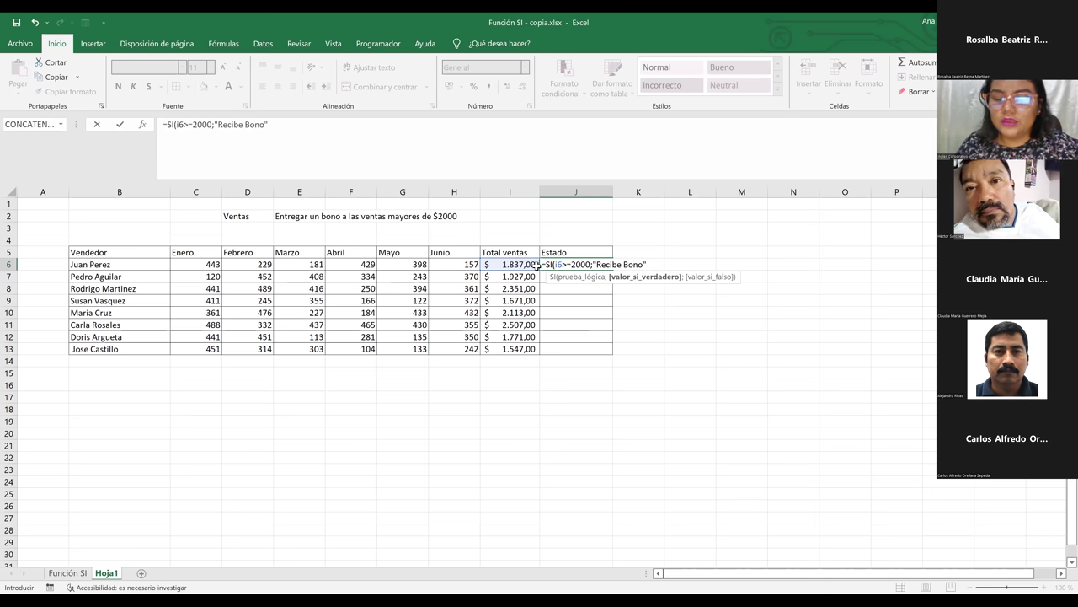
pyautogui.write('<')
# Add ;"Siga Vendiendo" as the false result of the SI formula in J6
pyautogui.press('BackSpace')
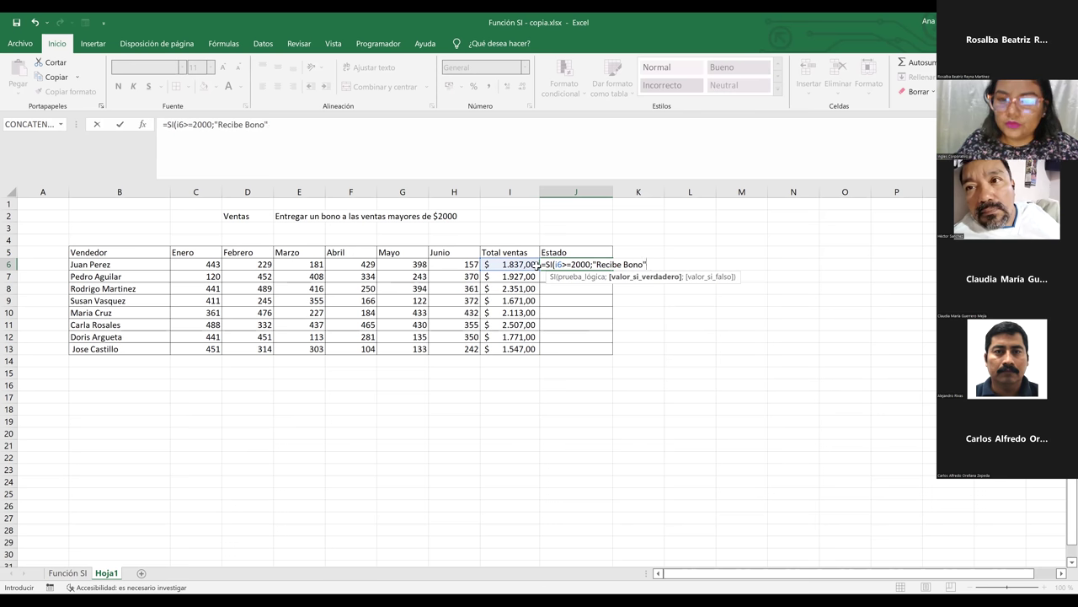
pyautogui.write(';')
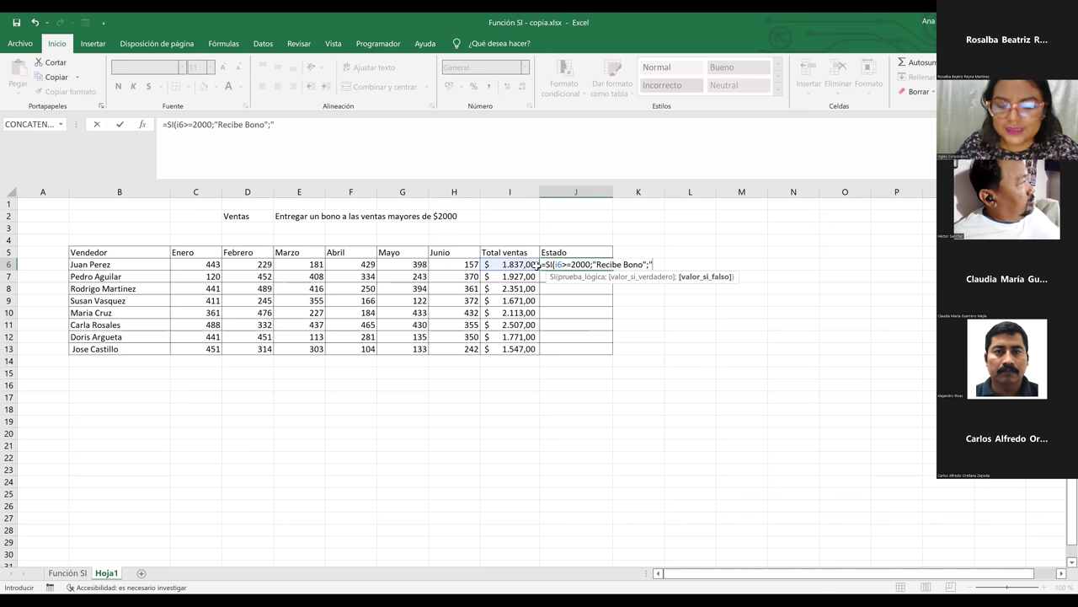
pyautogui.write('Siga')
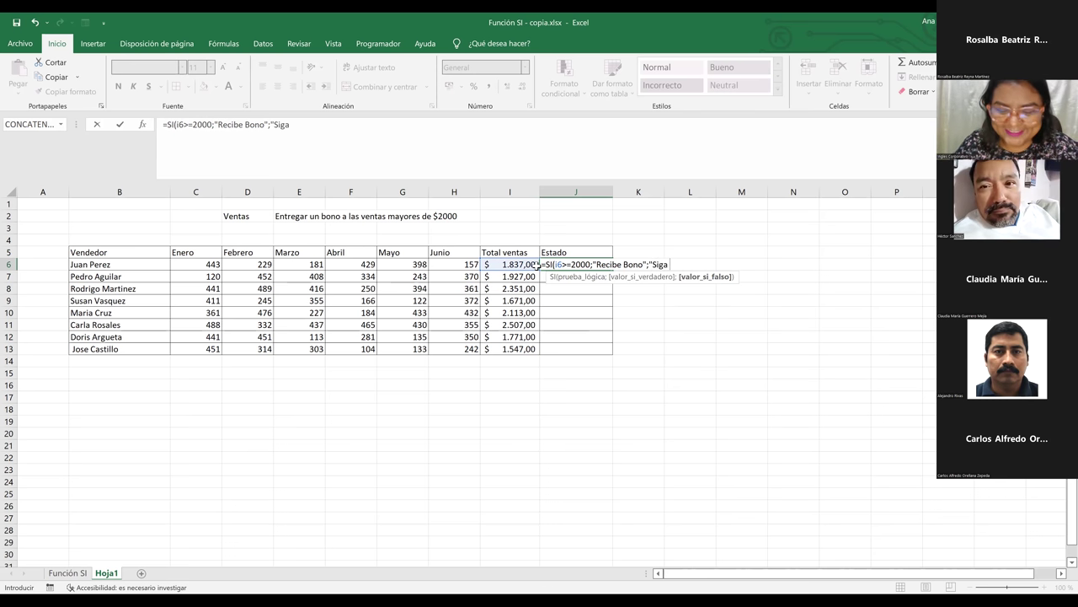
pyautogui.press('BackSpace')
pyautogui.press('BackSpace')
pyautogui.write('ga')
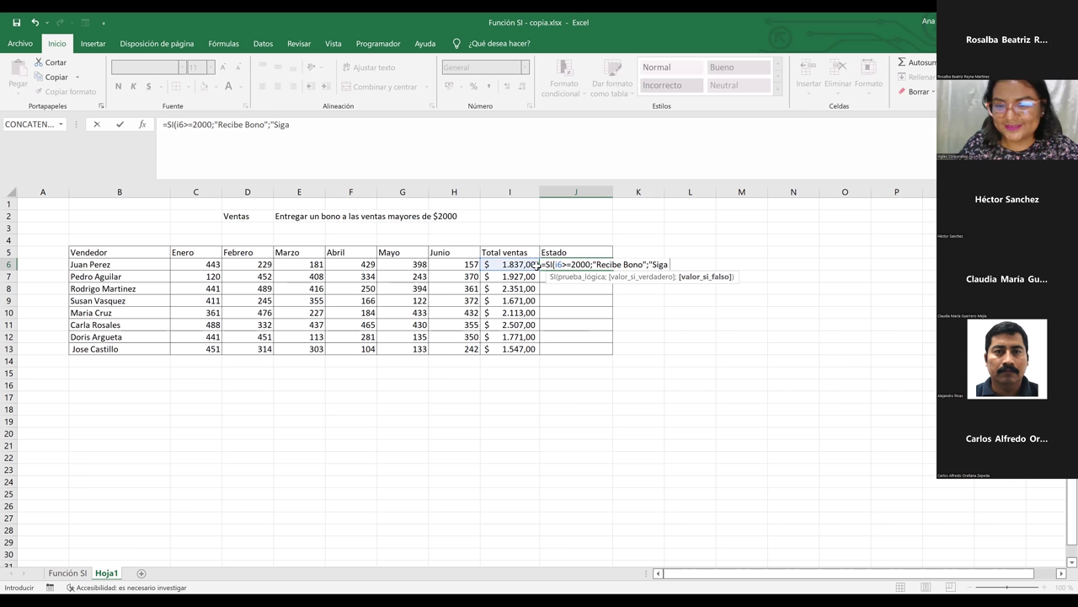
pyautogui.write(' V')
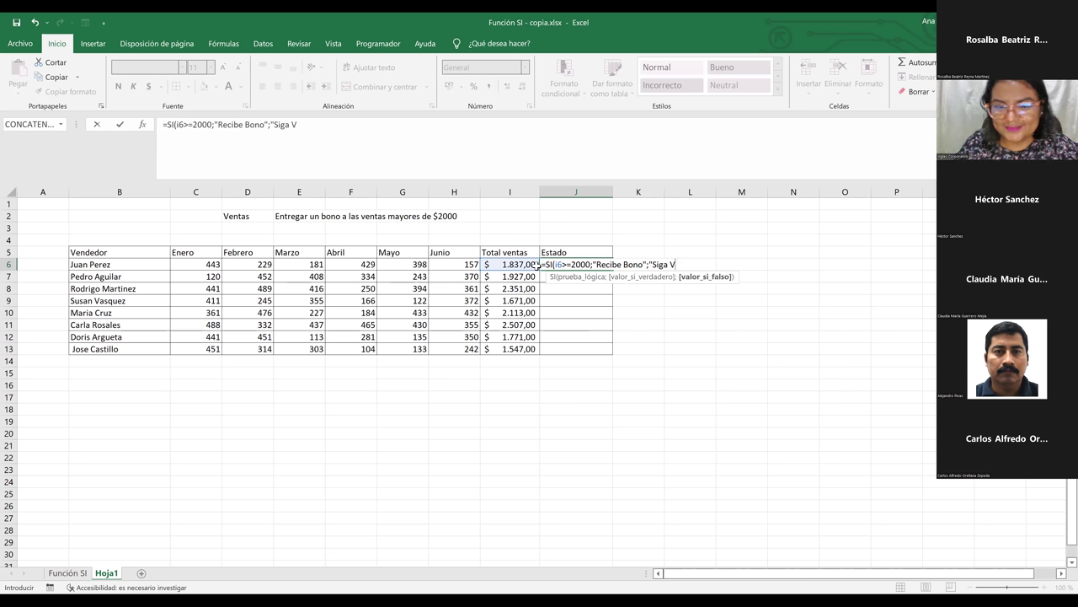
pyautogui.write('endiendo')
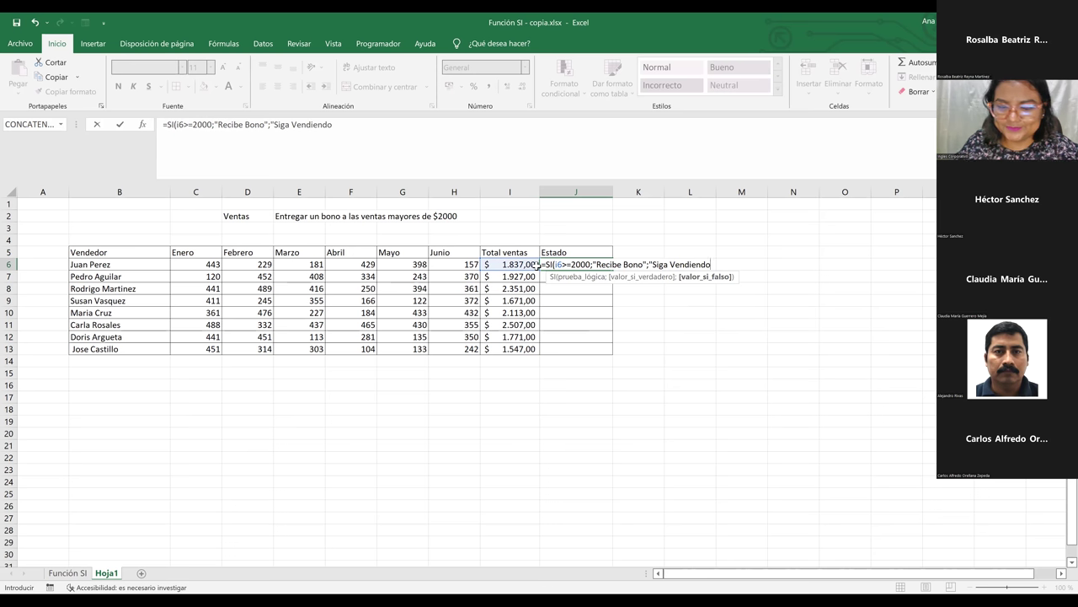
pyautogui.write('"')
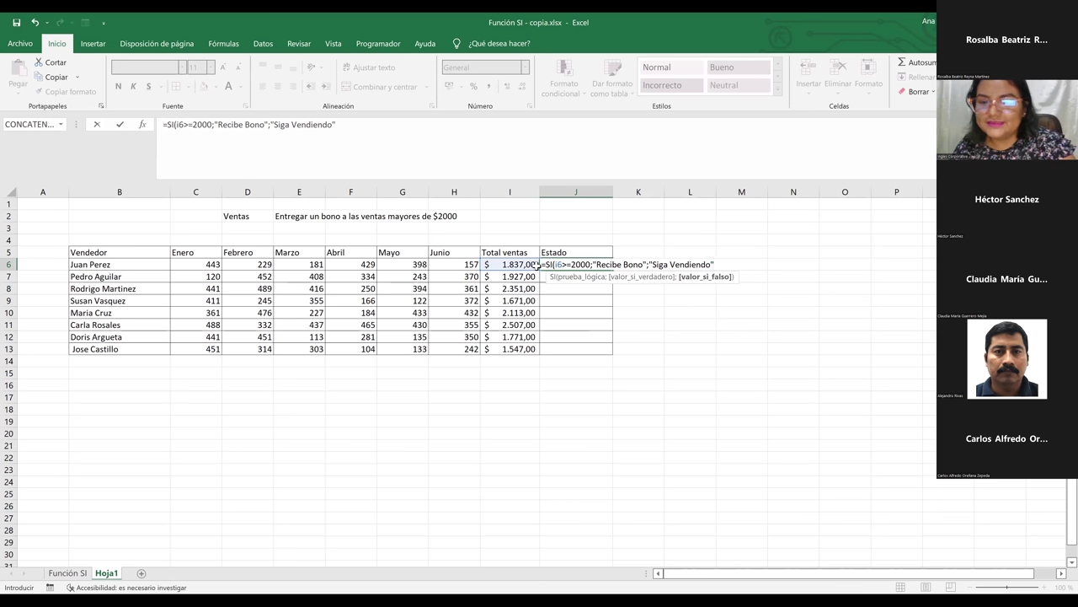
pyautogui.write('(')
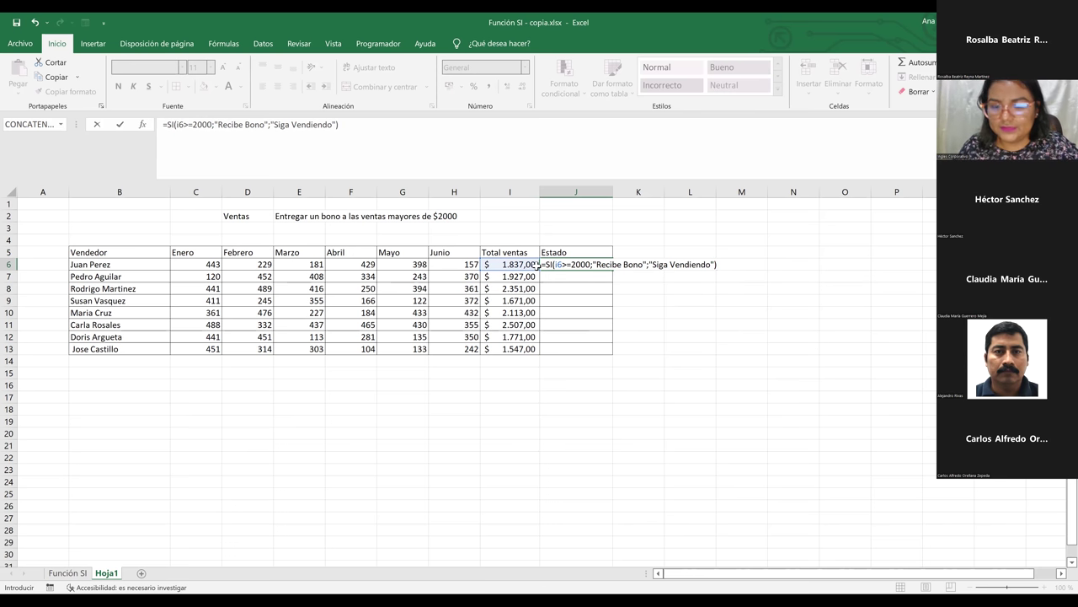
# Commit the IF formula in J6 and check it against the SUMA total in I6
pyautogui.press('Return')
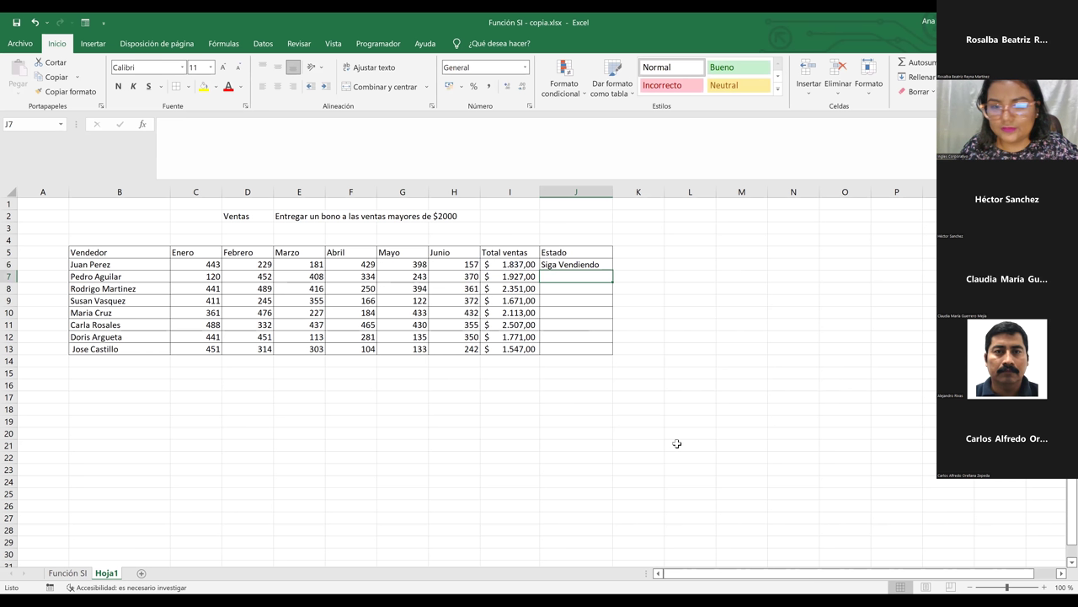
pyautogui.click(578, 265)
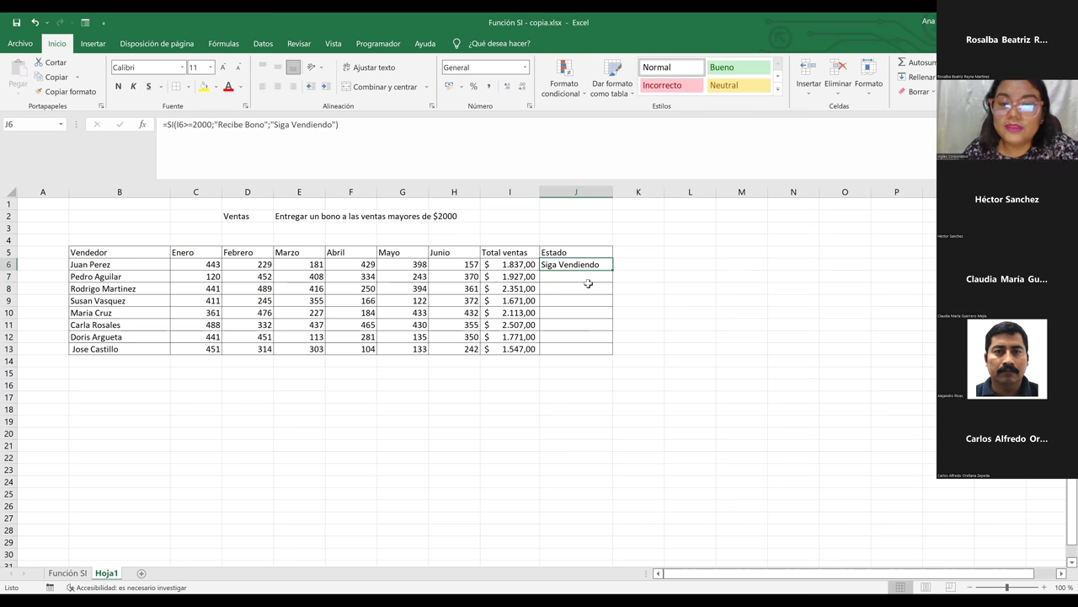
pyautogui.click(521, 265)
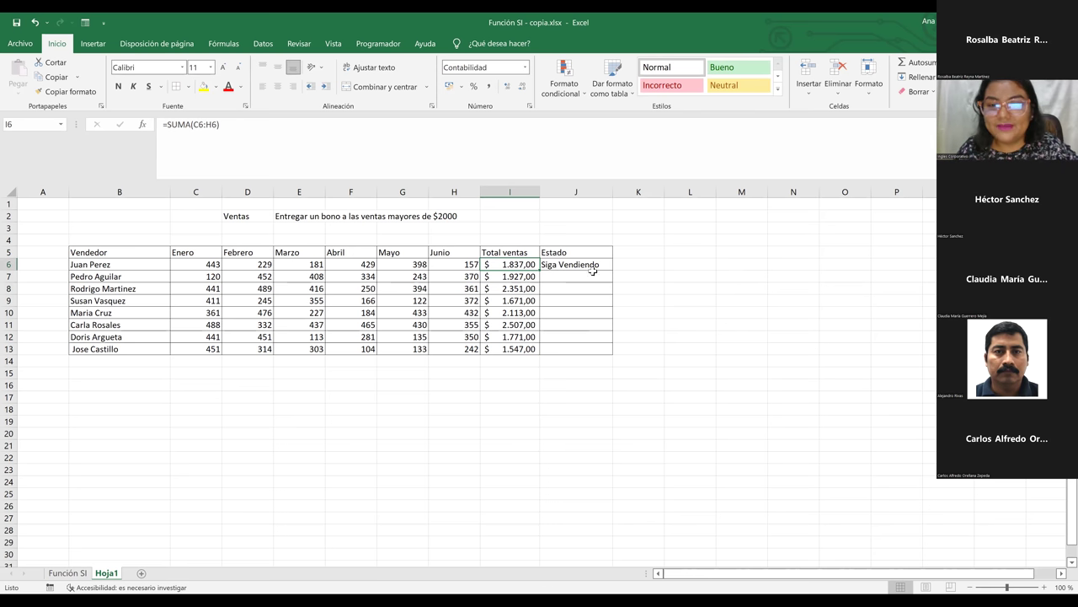
pyautogui.click(594, 266)
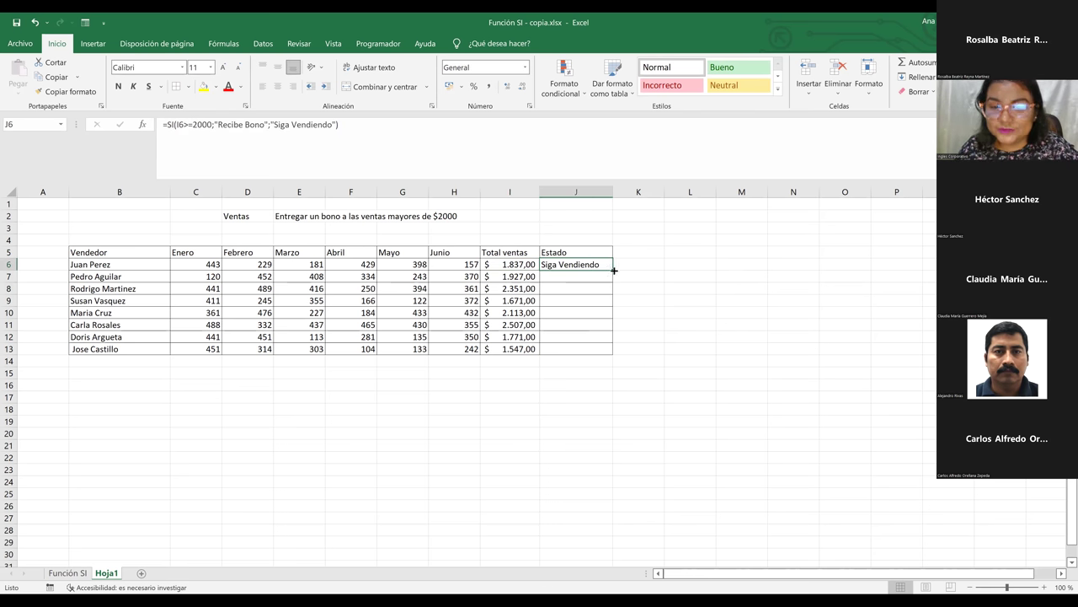
# Fill the J6 formula down through J13, then verify row 8 shows 'Recibe Bono'
pyautogui.moveTo(612, 272); pyautogui.dragTo(604, 354)
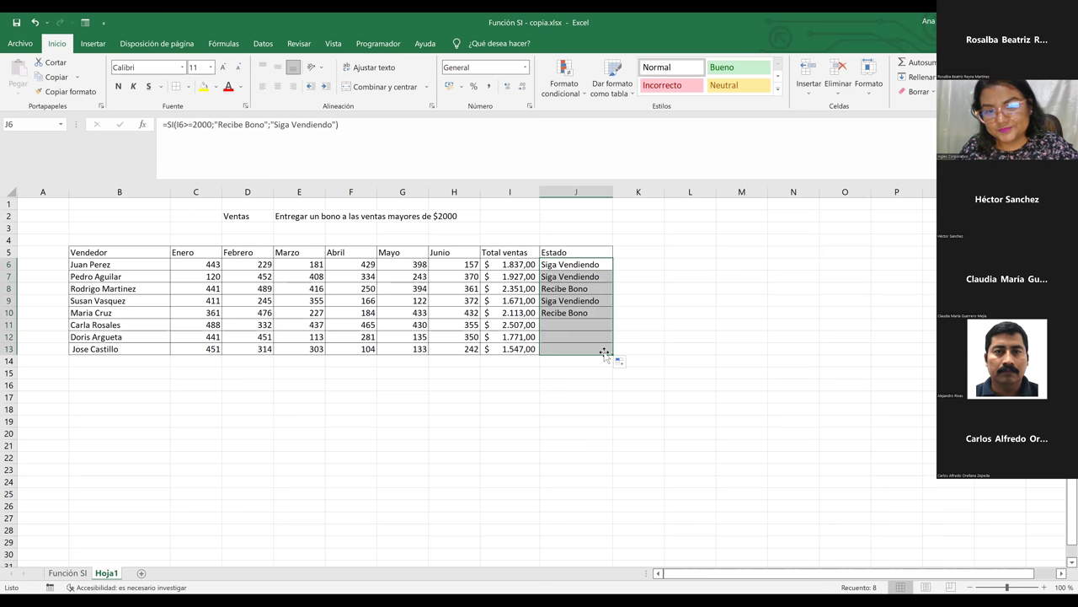
pyautogui.click(594, 290)
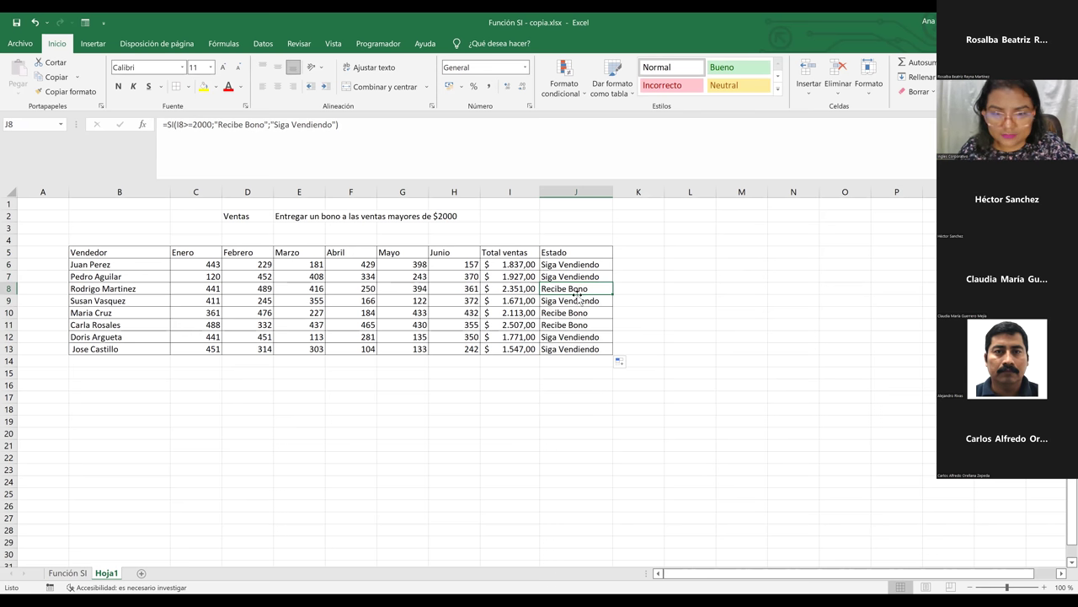
pyautogui.click(7, 288)
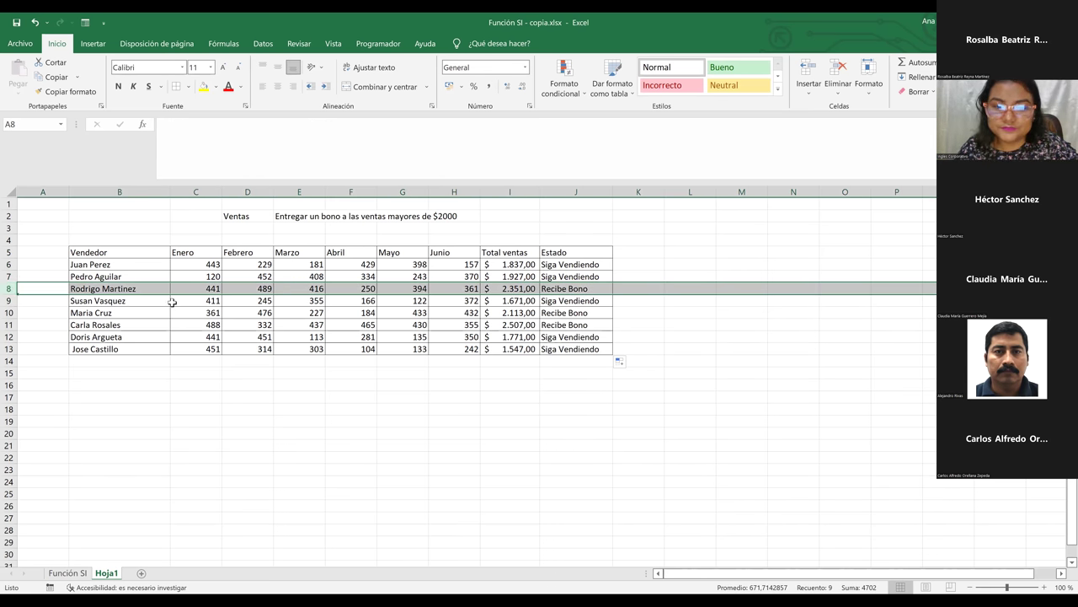
pyautogui.keyDown('ctrl'); pyautogui.click(8, 313); pyautogui.keyUp('ctrl')
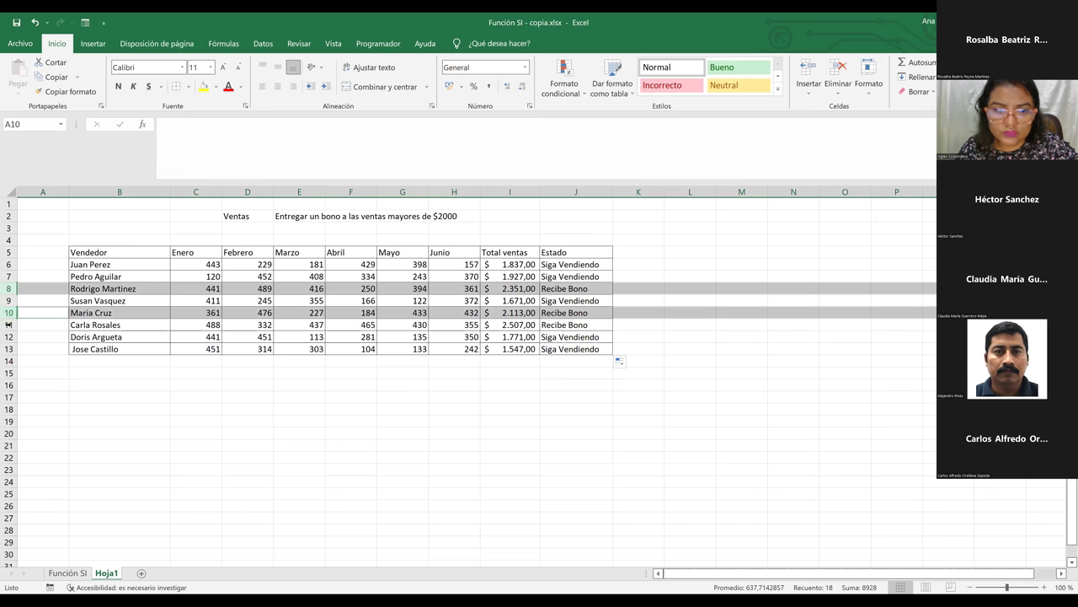
pyautogui.keyDown('ctrl'); pyautogui.click(8, 325); pyautogui.keyUp('ctrl')
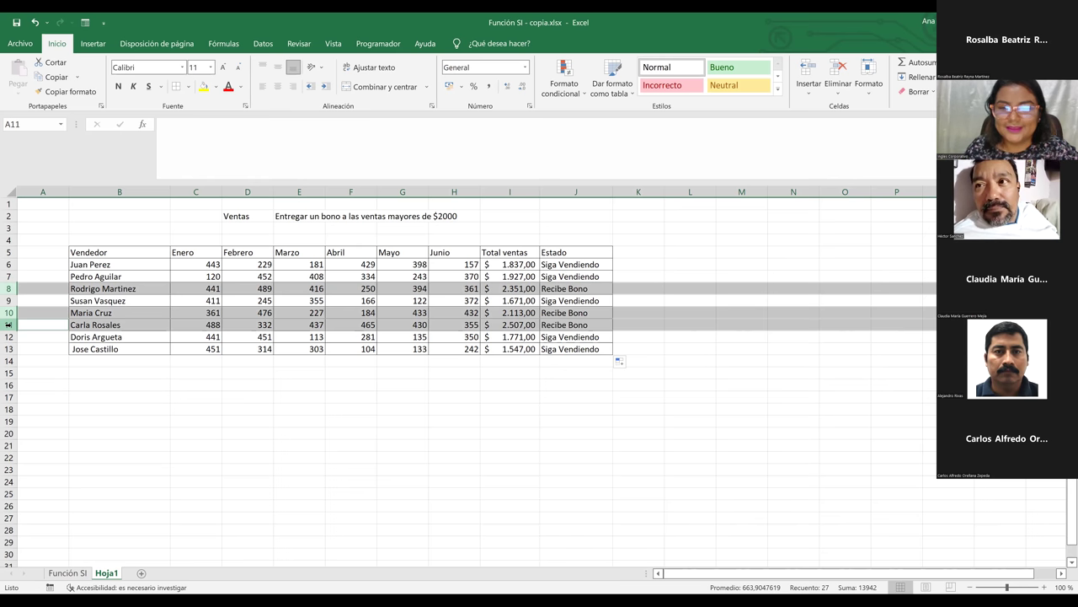
pyautogui.click(559, 267)
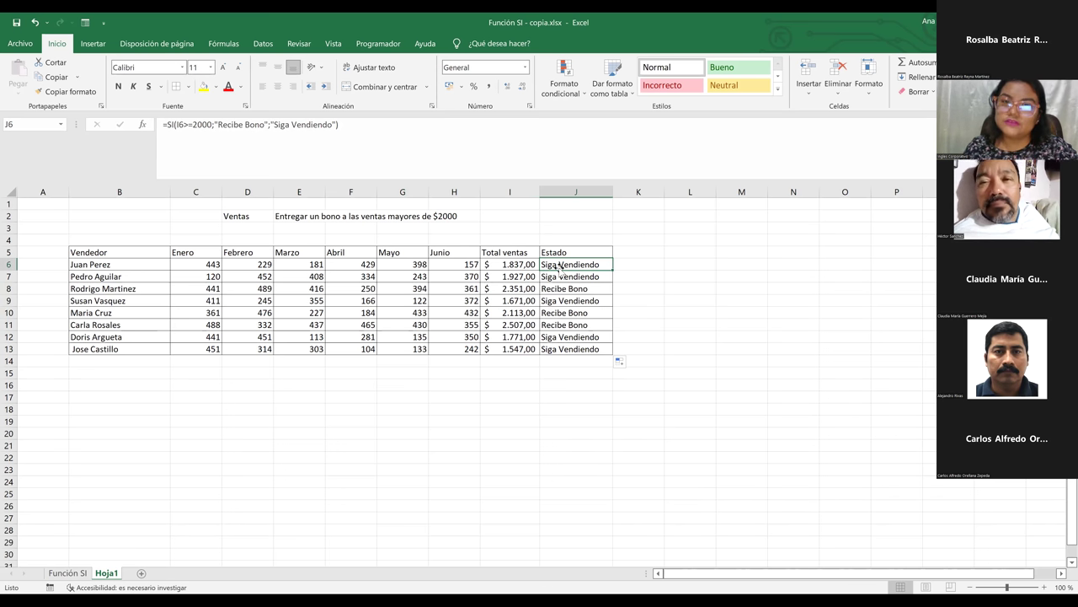
pyautogui.click(456, 376)
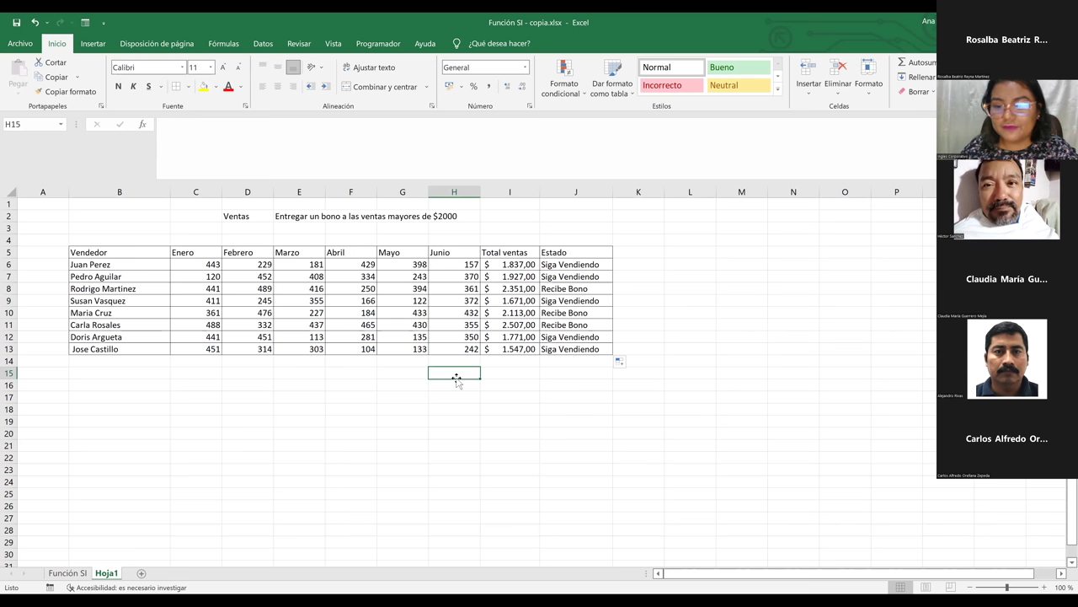
pyautogui.click(448, 435)
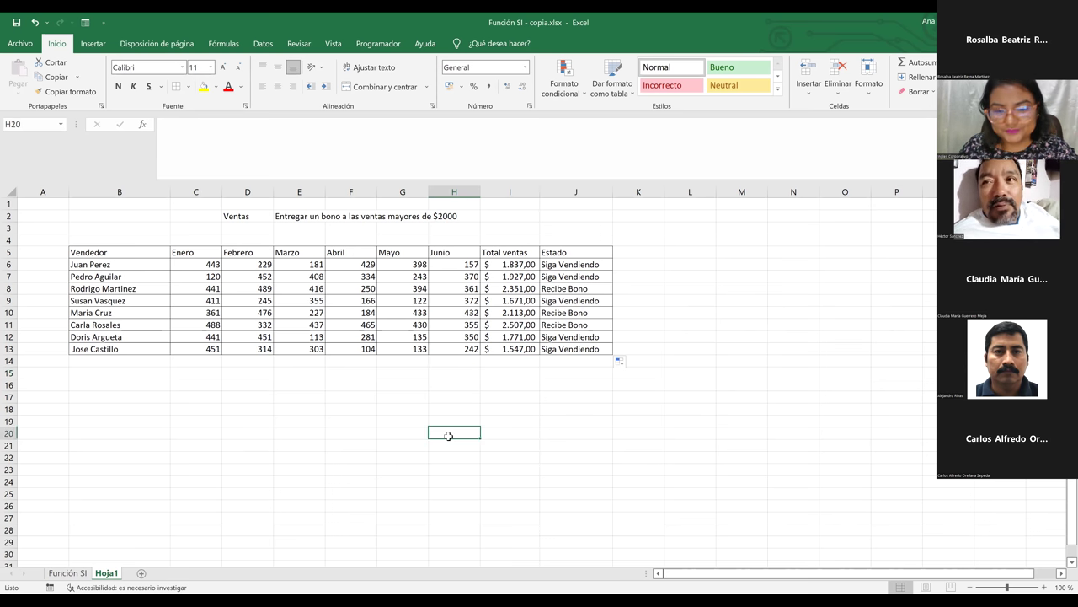